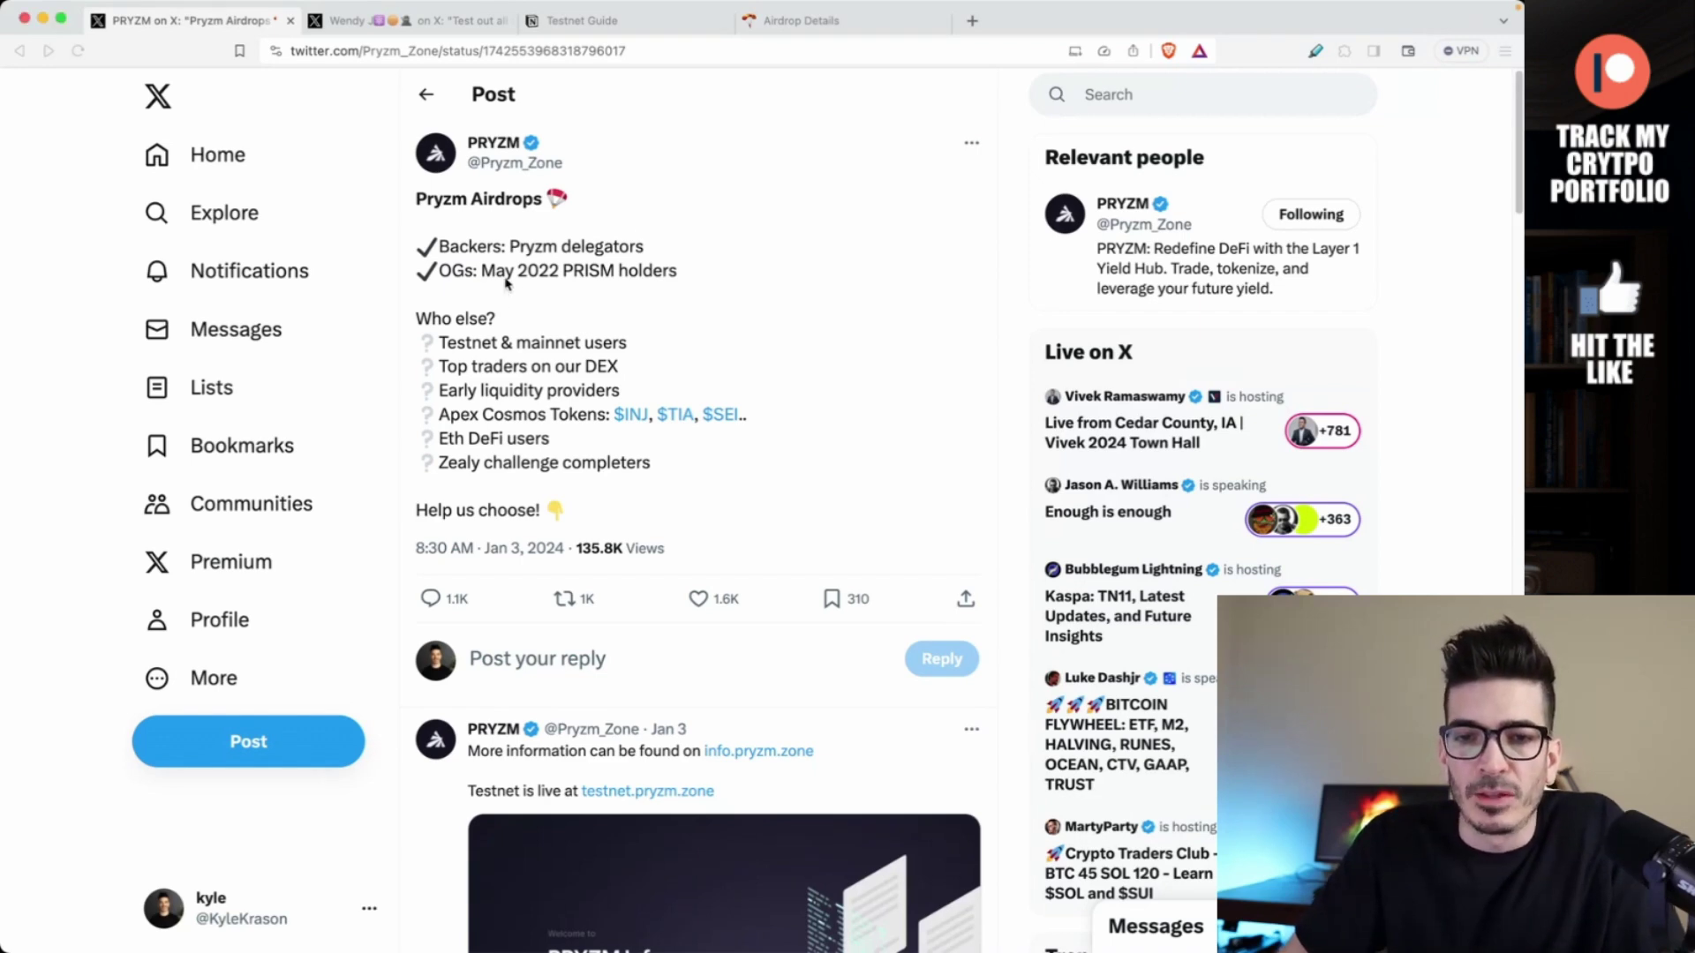
# - Read the PRYZM airdrop post, highlighting the 'Testnet & mainnet users' line, then reset the zoom
pyautogui.scroll(3, 505, 280)
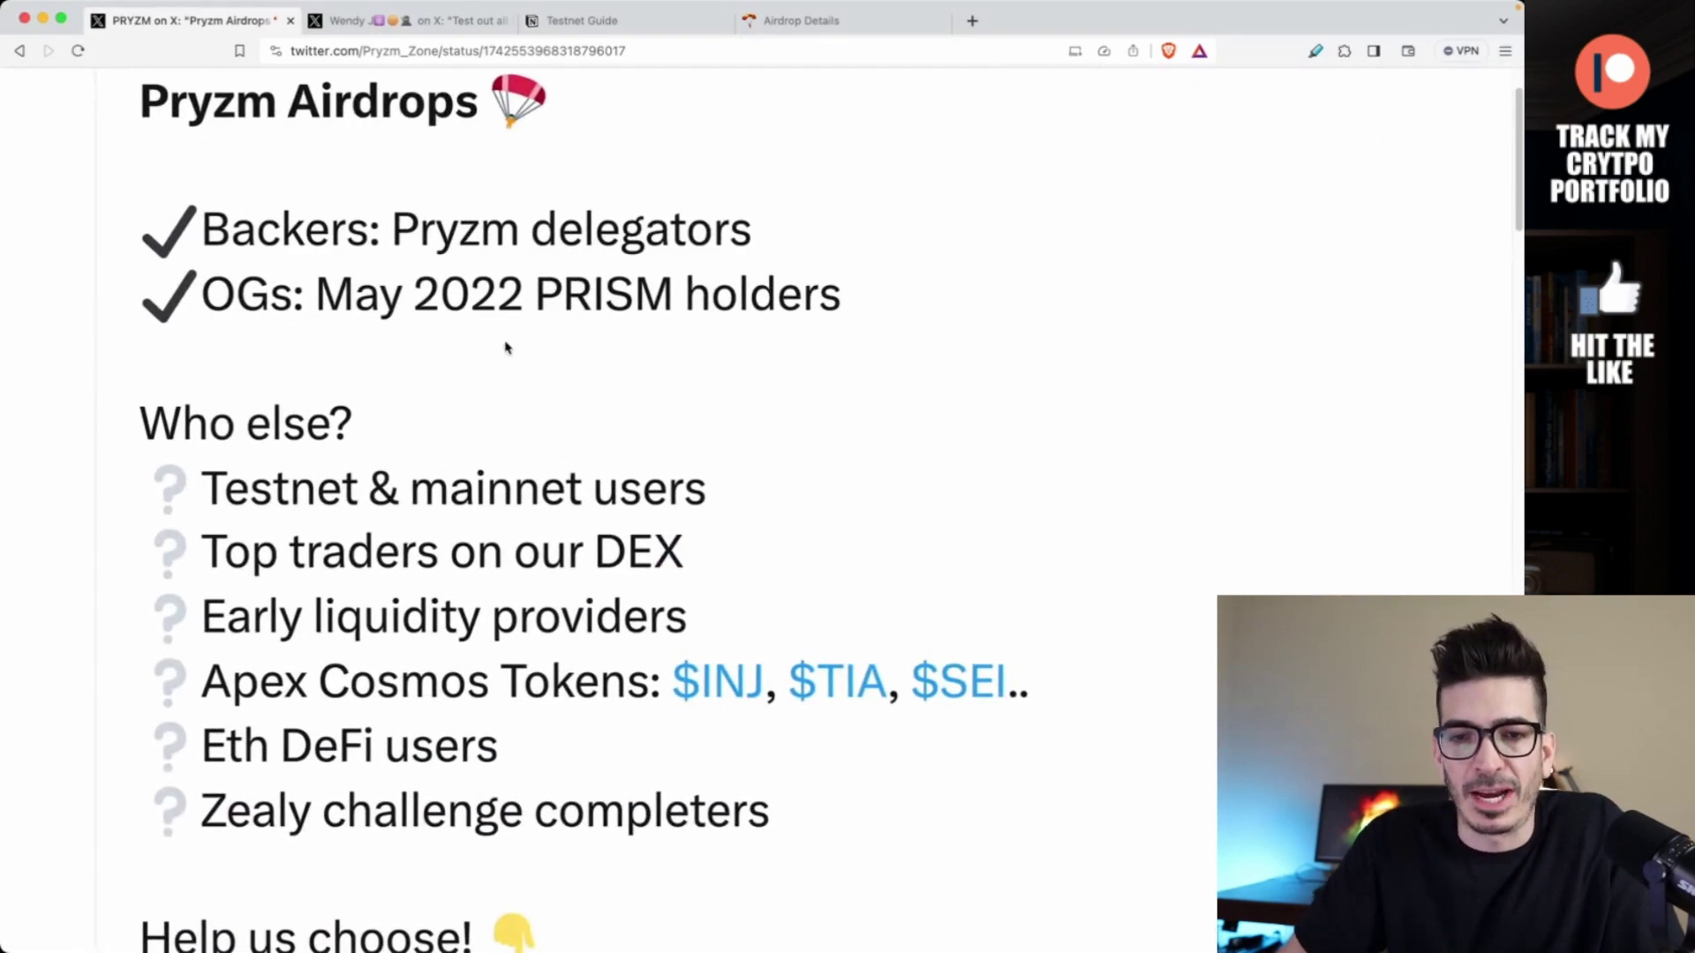
pyautogui.scroll(2, 505, 347)
pyautogui.scroll(1, 505, 347)
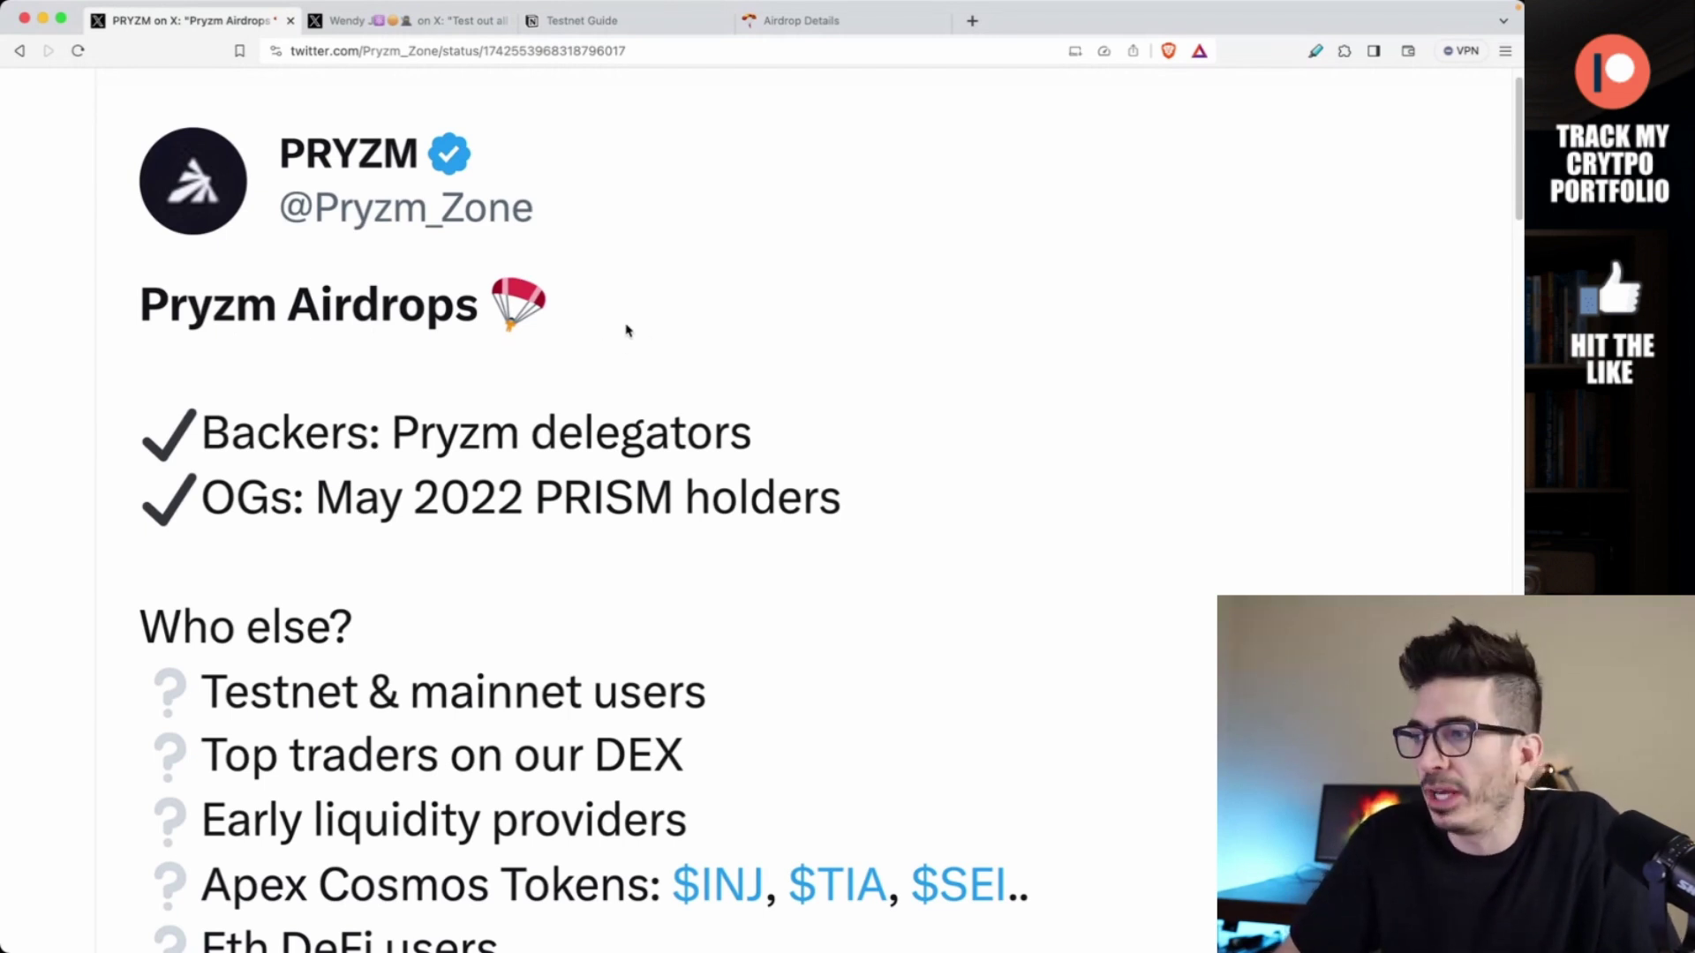
pyautogui.scroll(-4, 526, 415)
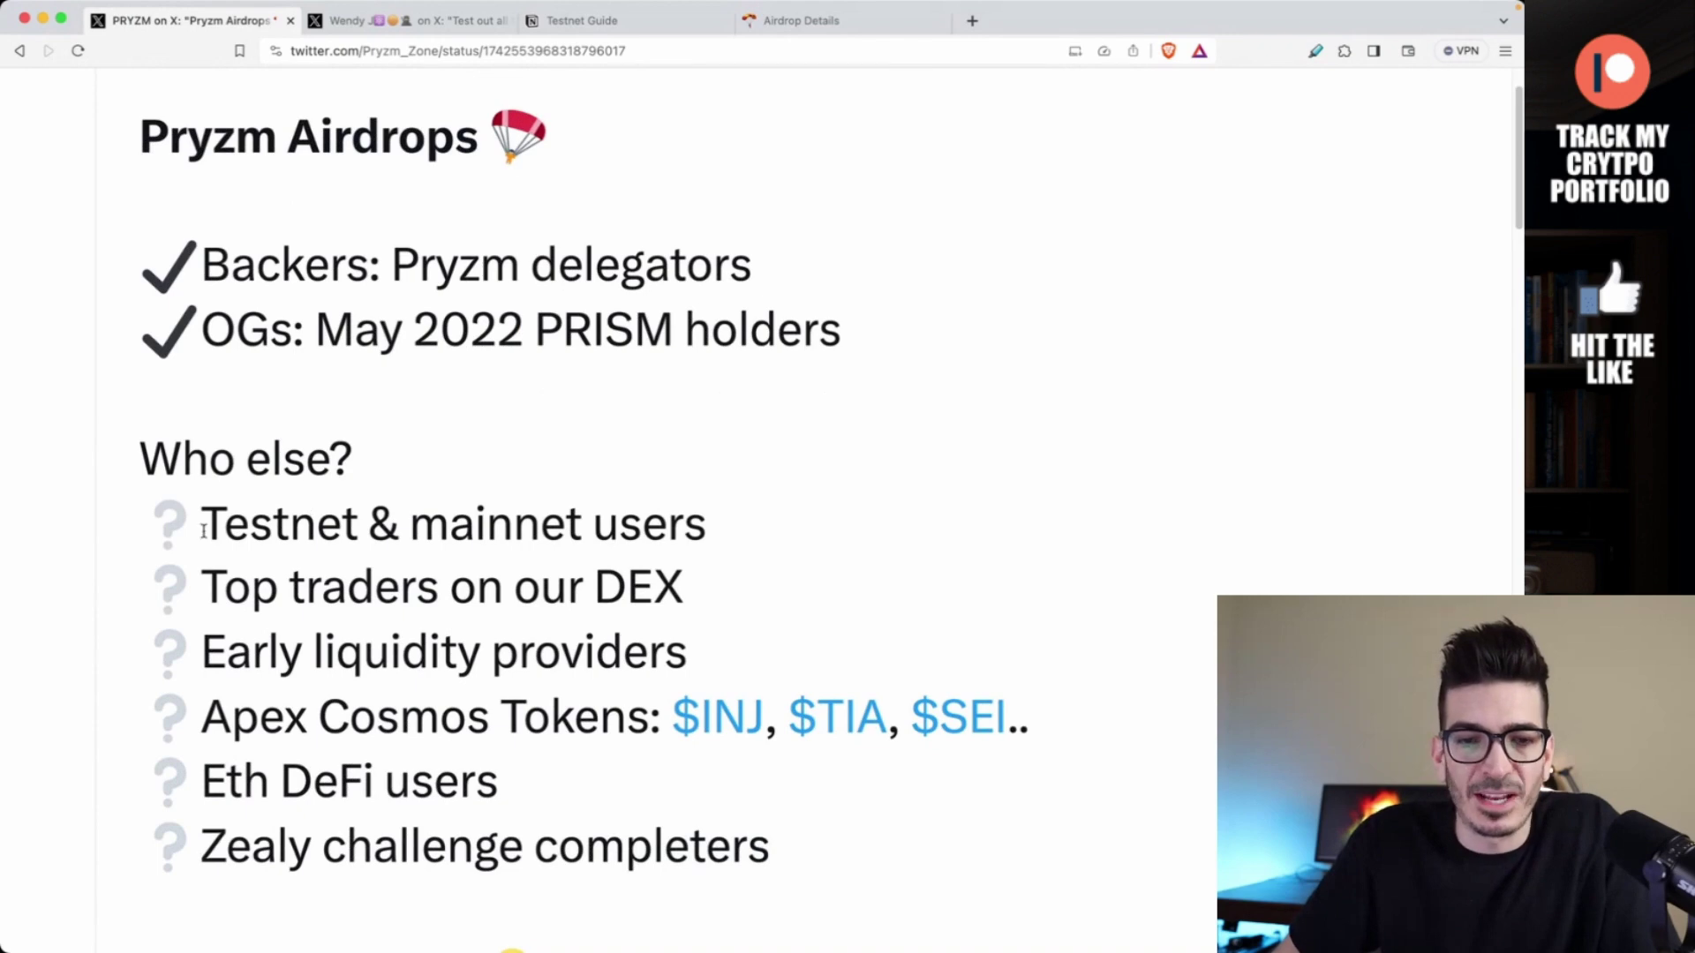
pyautogui.moveTo(203, 531); pyautogui.dragTo(405, 525)
pyautogui.click(407, 522)
pyautogui.press('super+0')
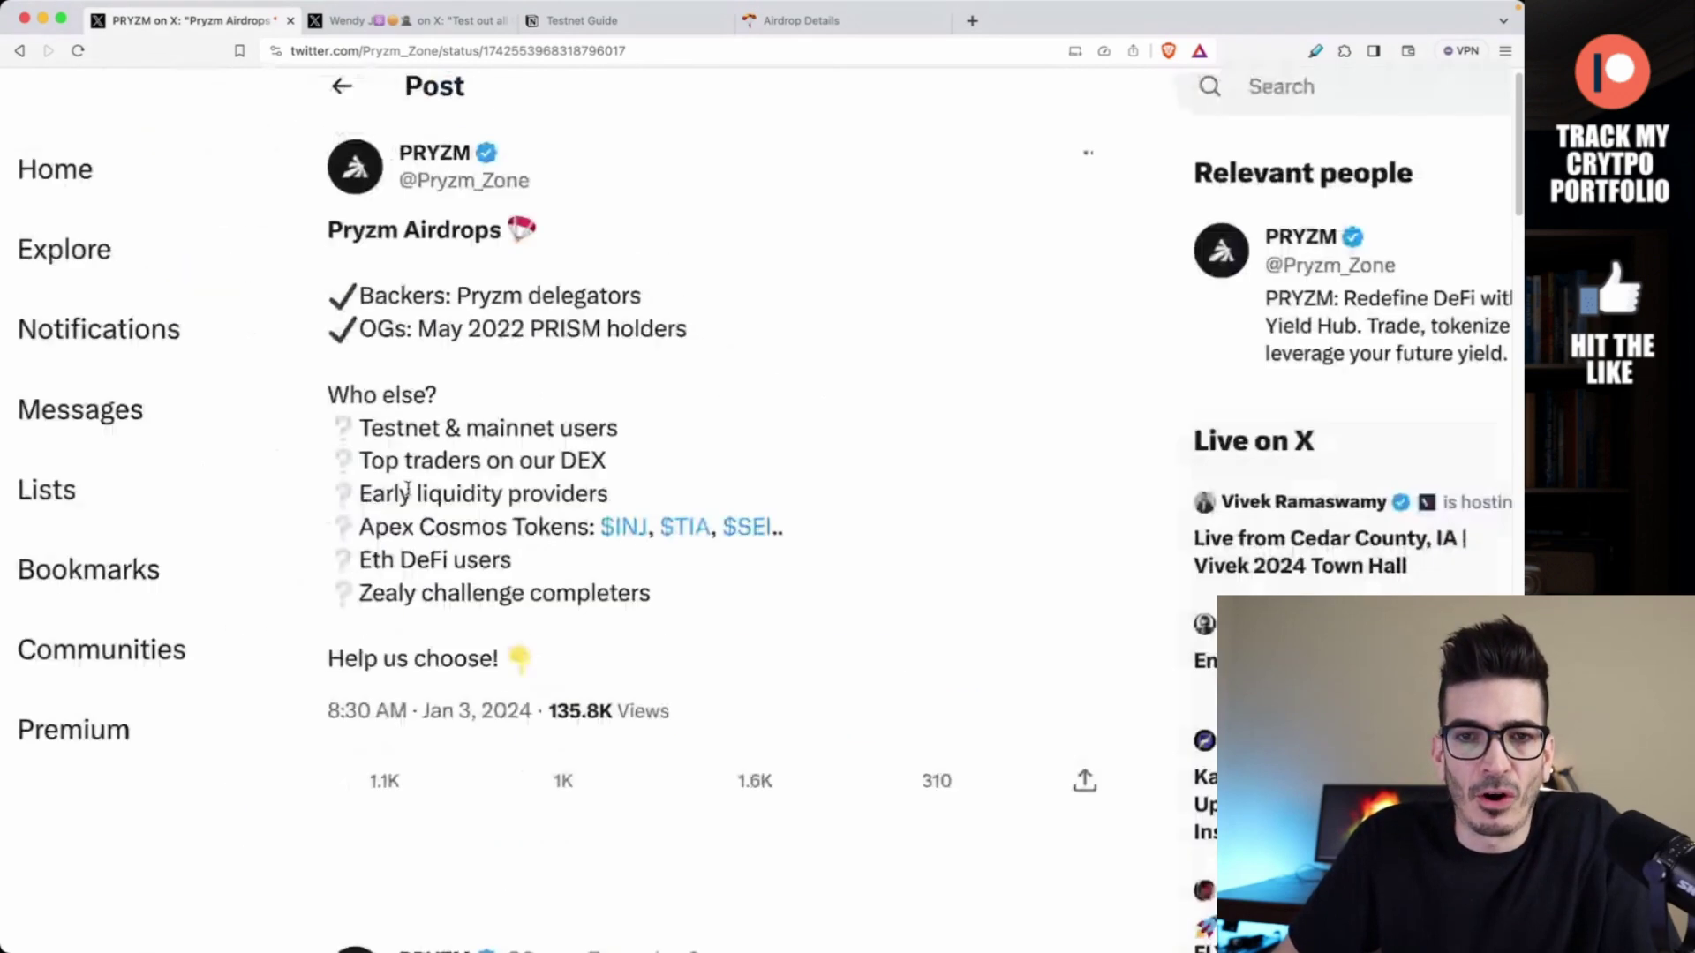
# - Read the testnet task thread and glance at the Testnet Guide tab
pyautogui.click(411, 20)
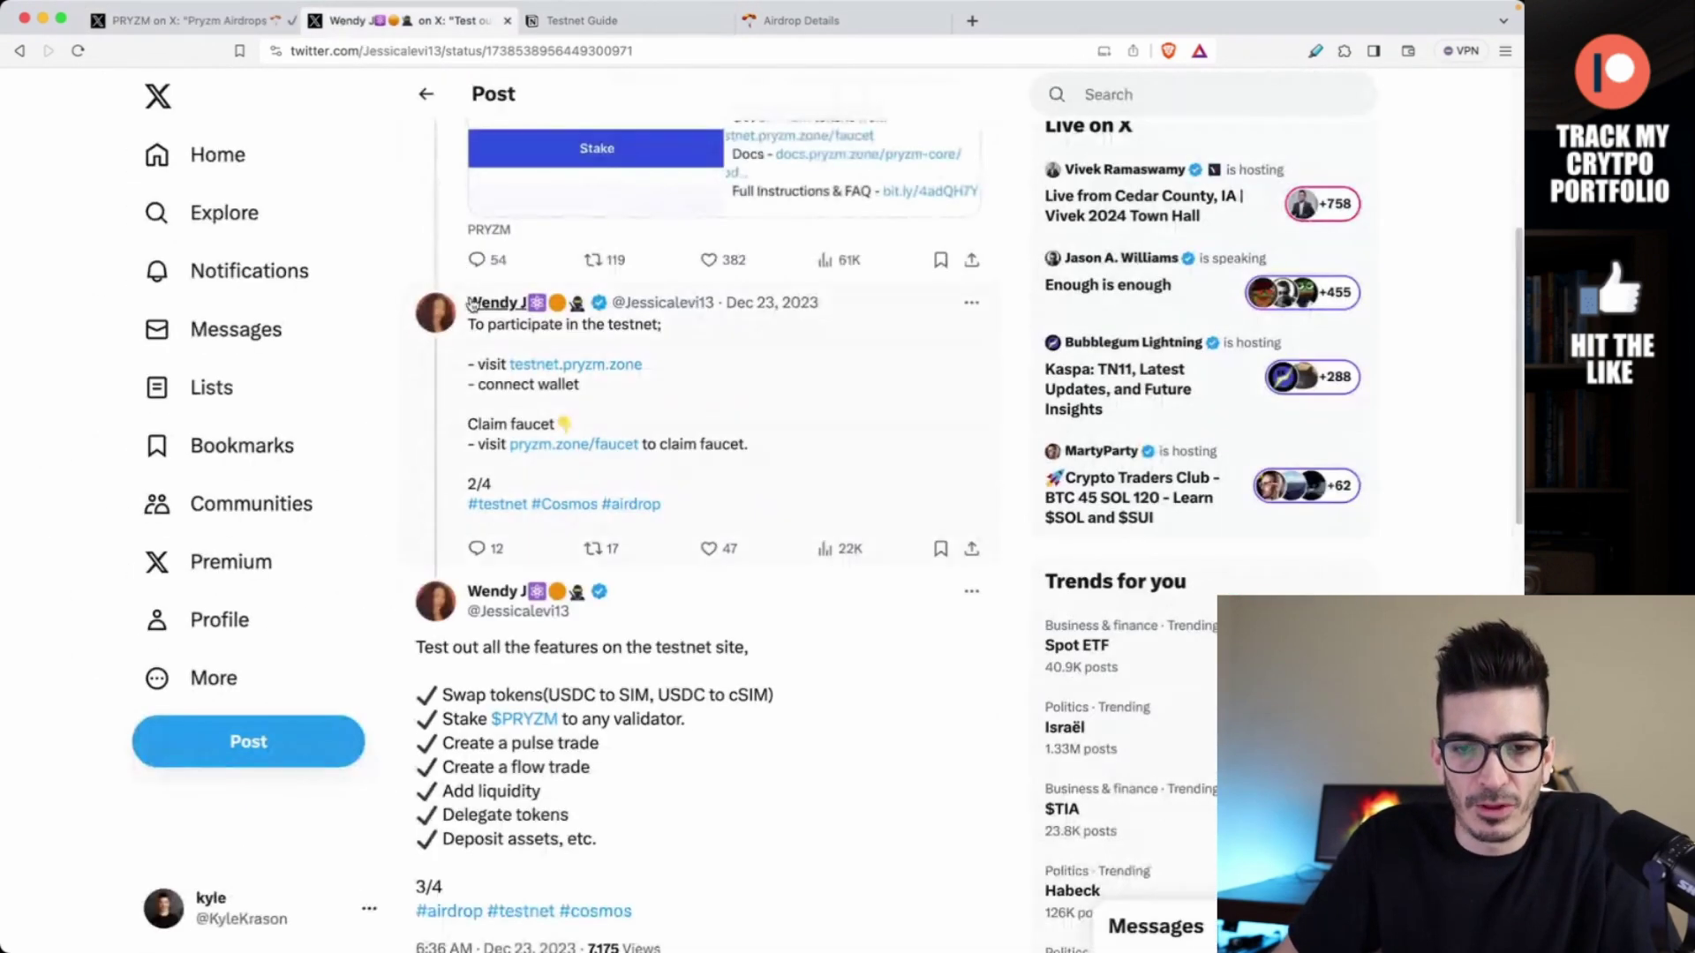
pyautogui.scroll(-3, 470, 303)
pyautogui.scroll(1, 529, 282)
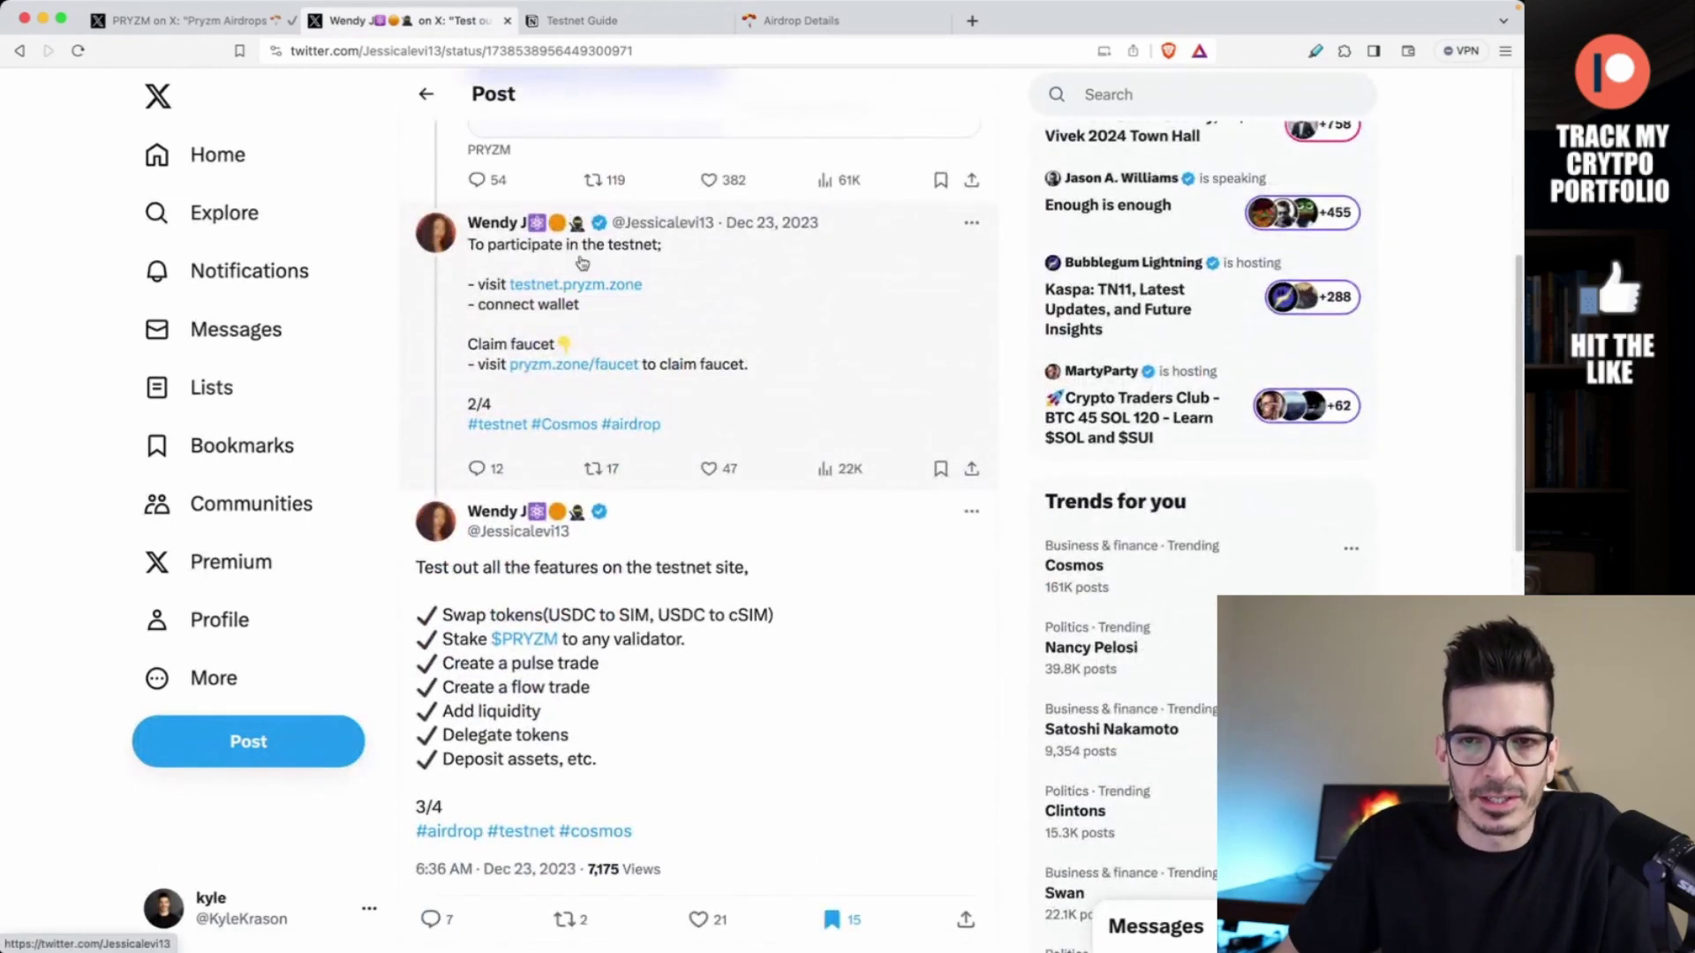
pyautogui.click(583, 21)
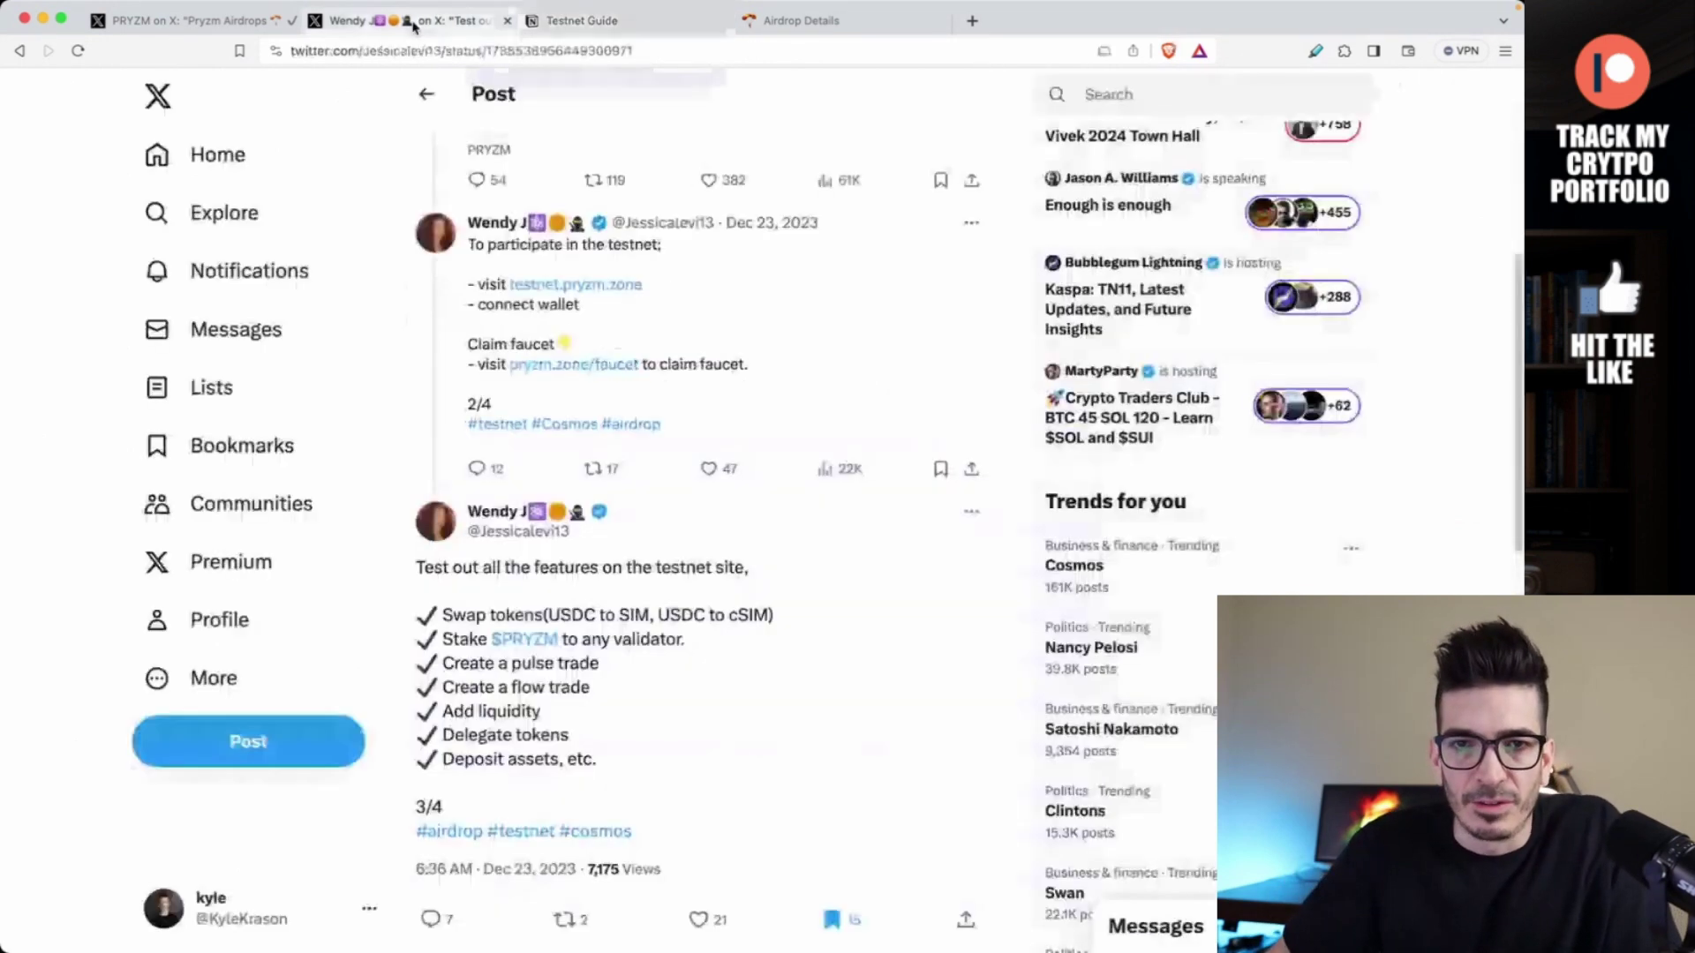
pyautogui.click(406, 20)
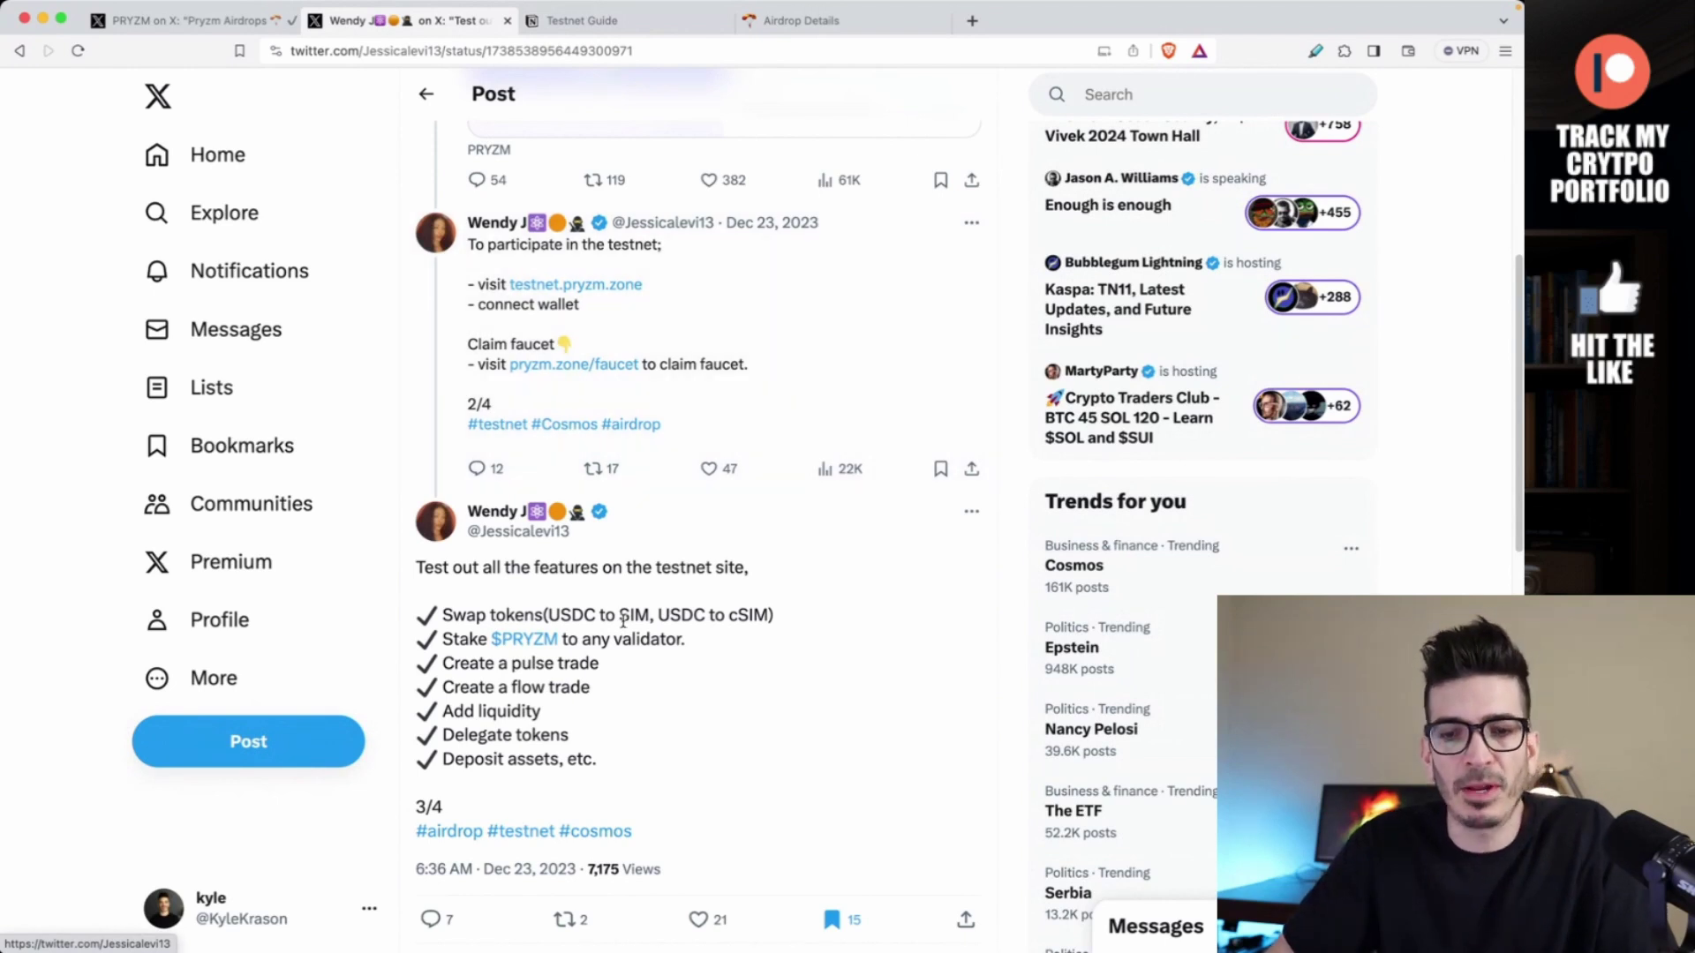
pyautogui.scroll(-3, 622, 623)
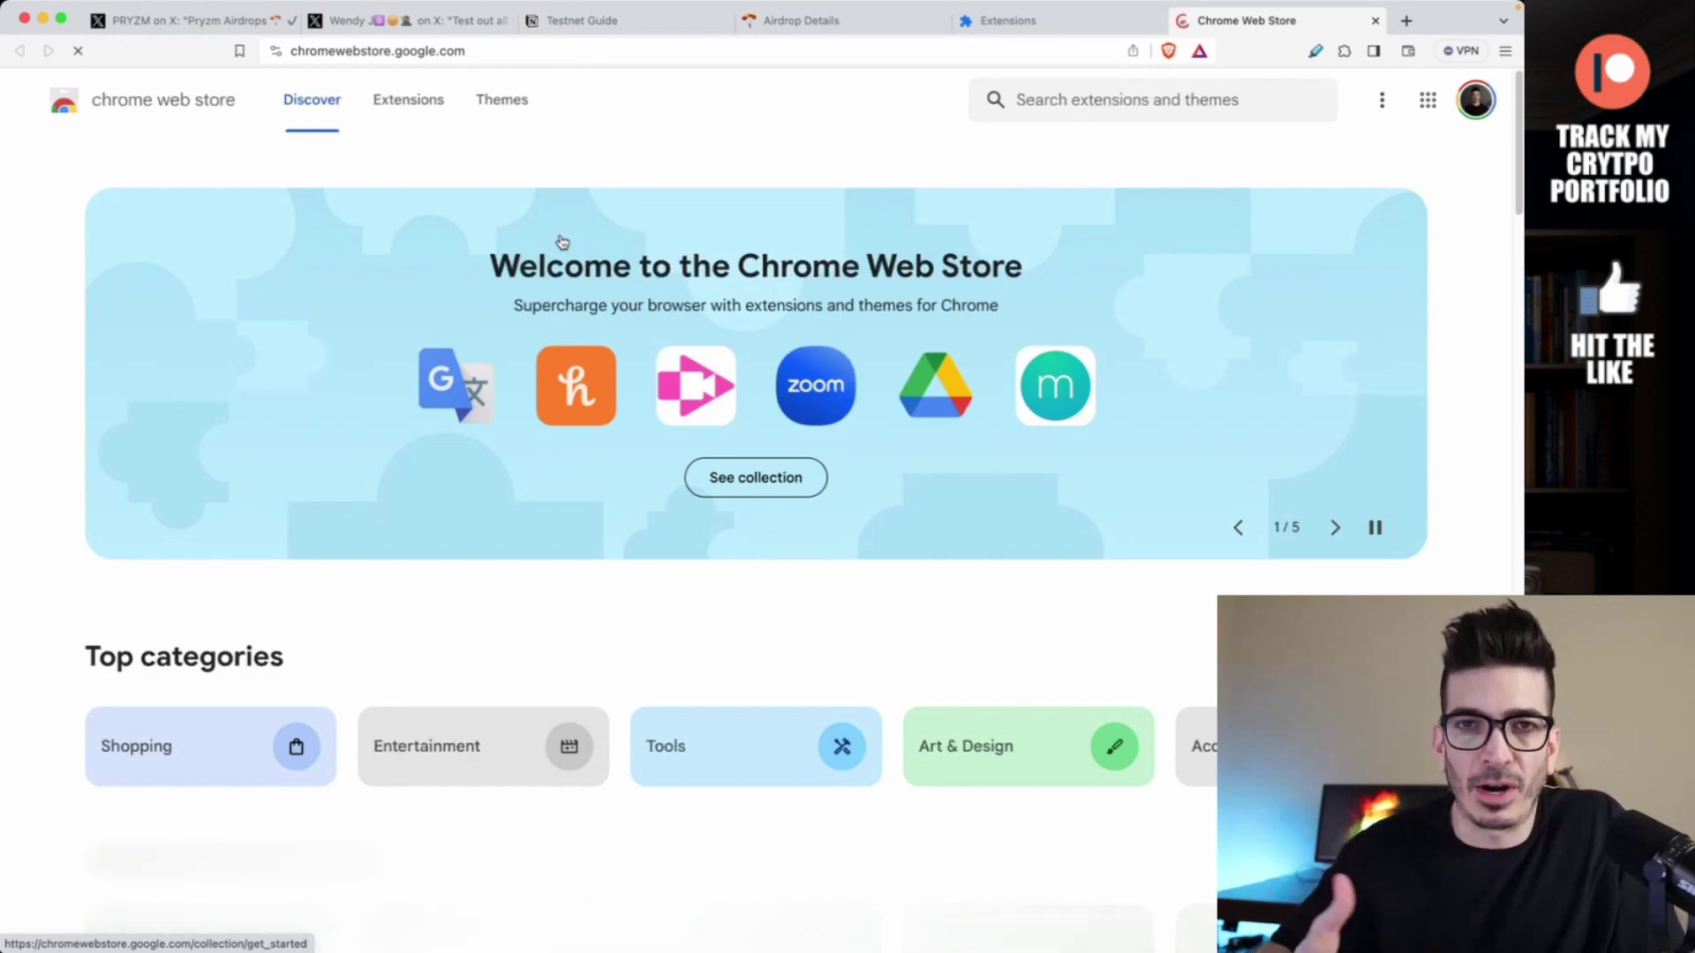
# - Search the Chrome Web Store for 'keplr' and choose the Keplr suggestion
pyautogui.click(1144, 81)
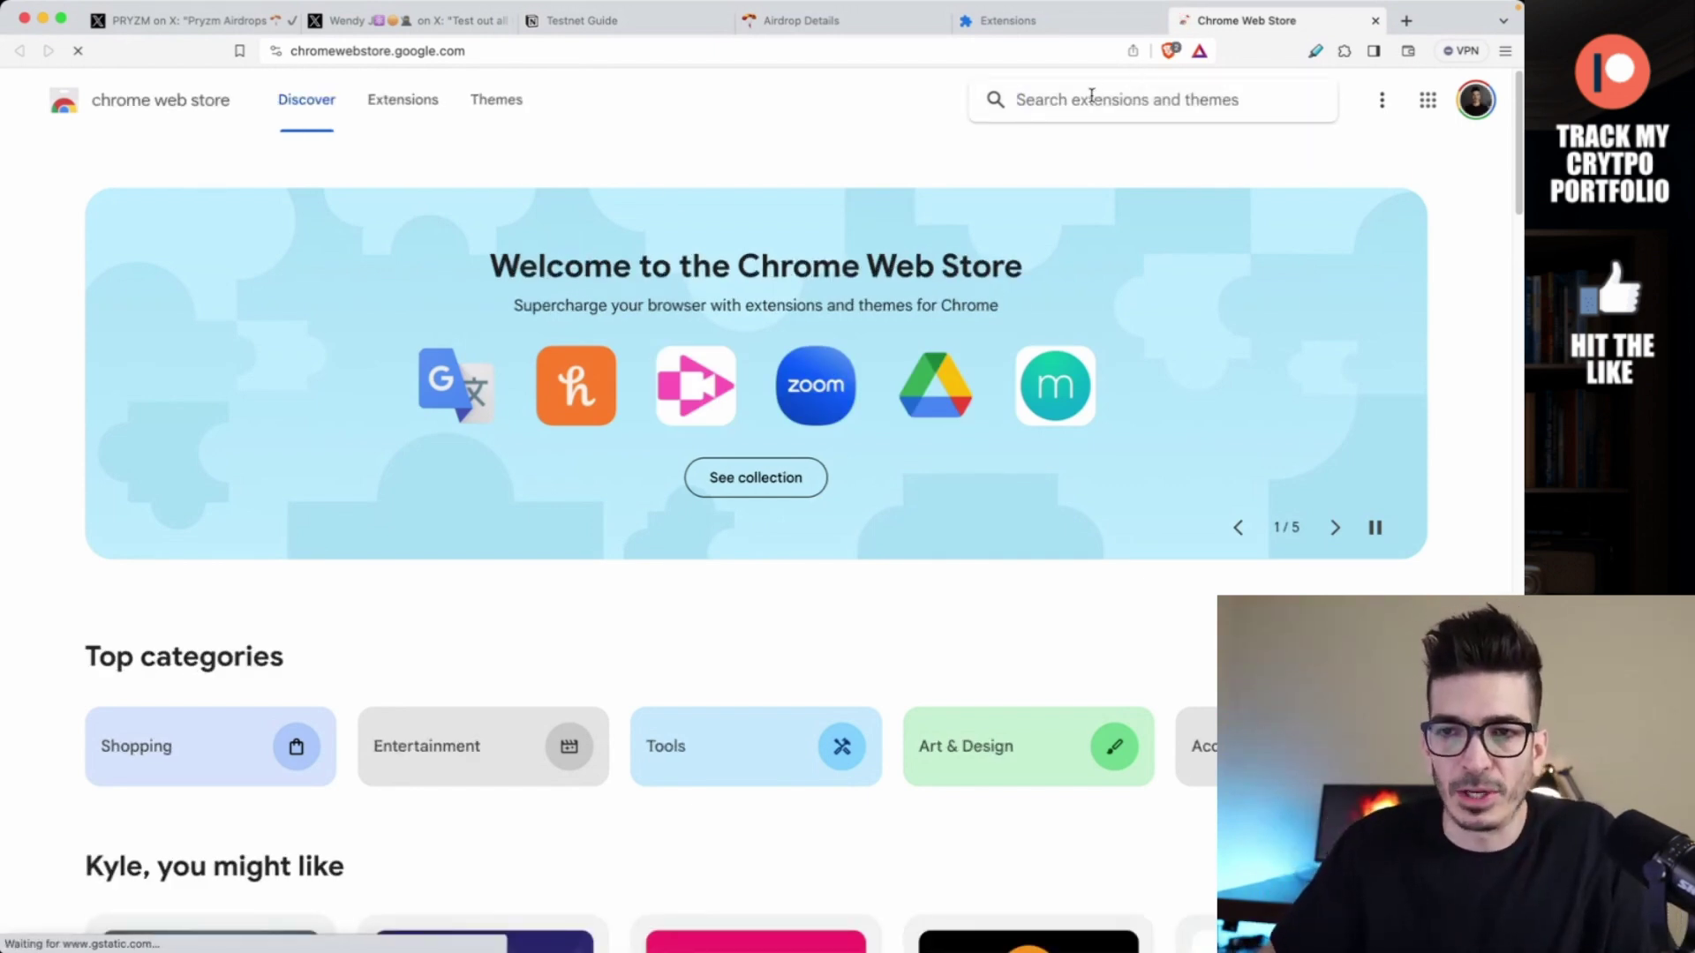
pyautogui.write('keplr')
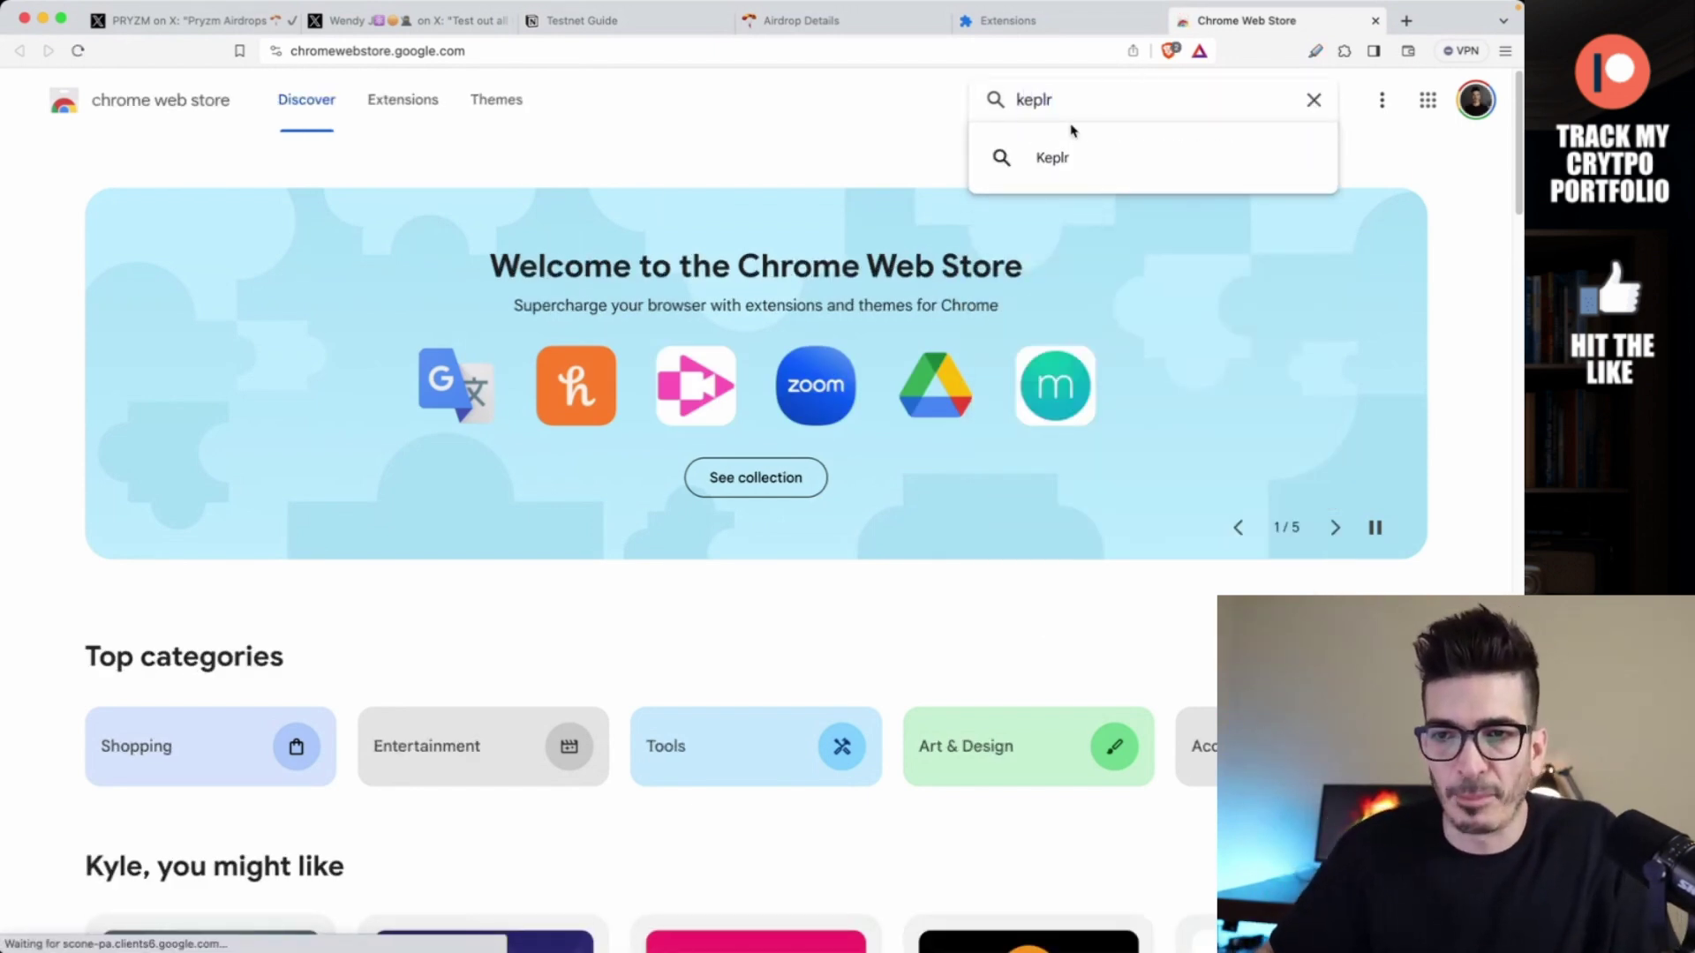
pyautogui.click(1051, 157)
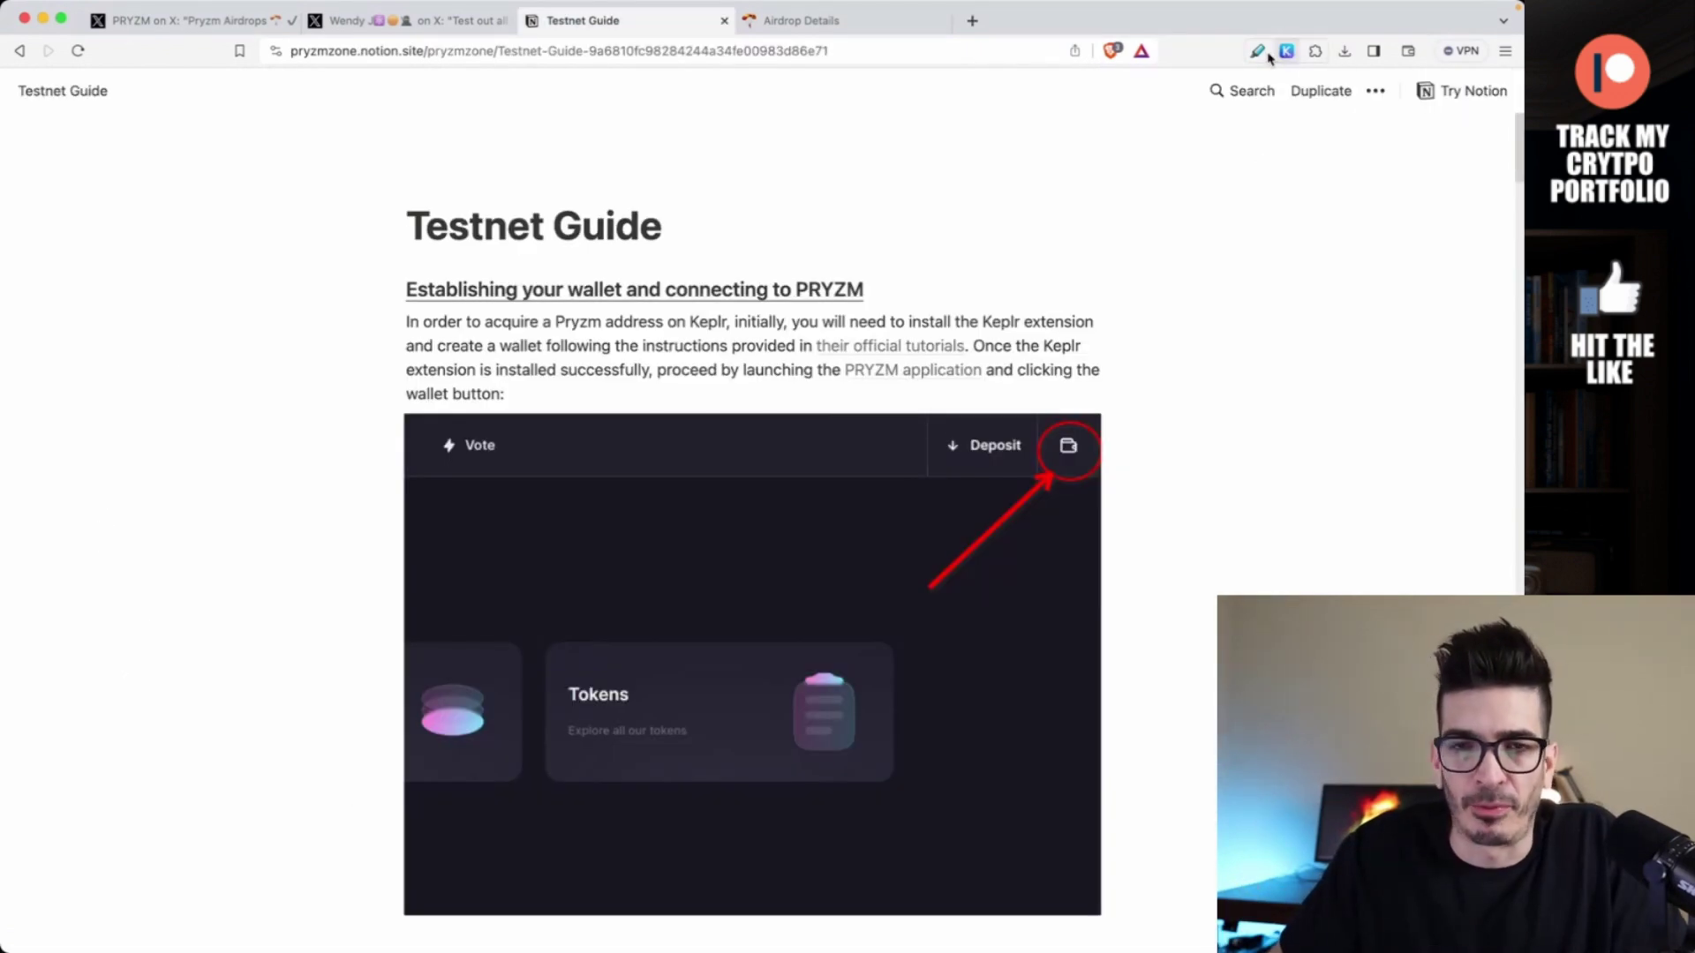
# - Open the PRYZM application link from the Testnet Guide in a new tab
pyautogui.click(420, 17)
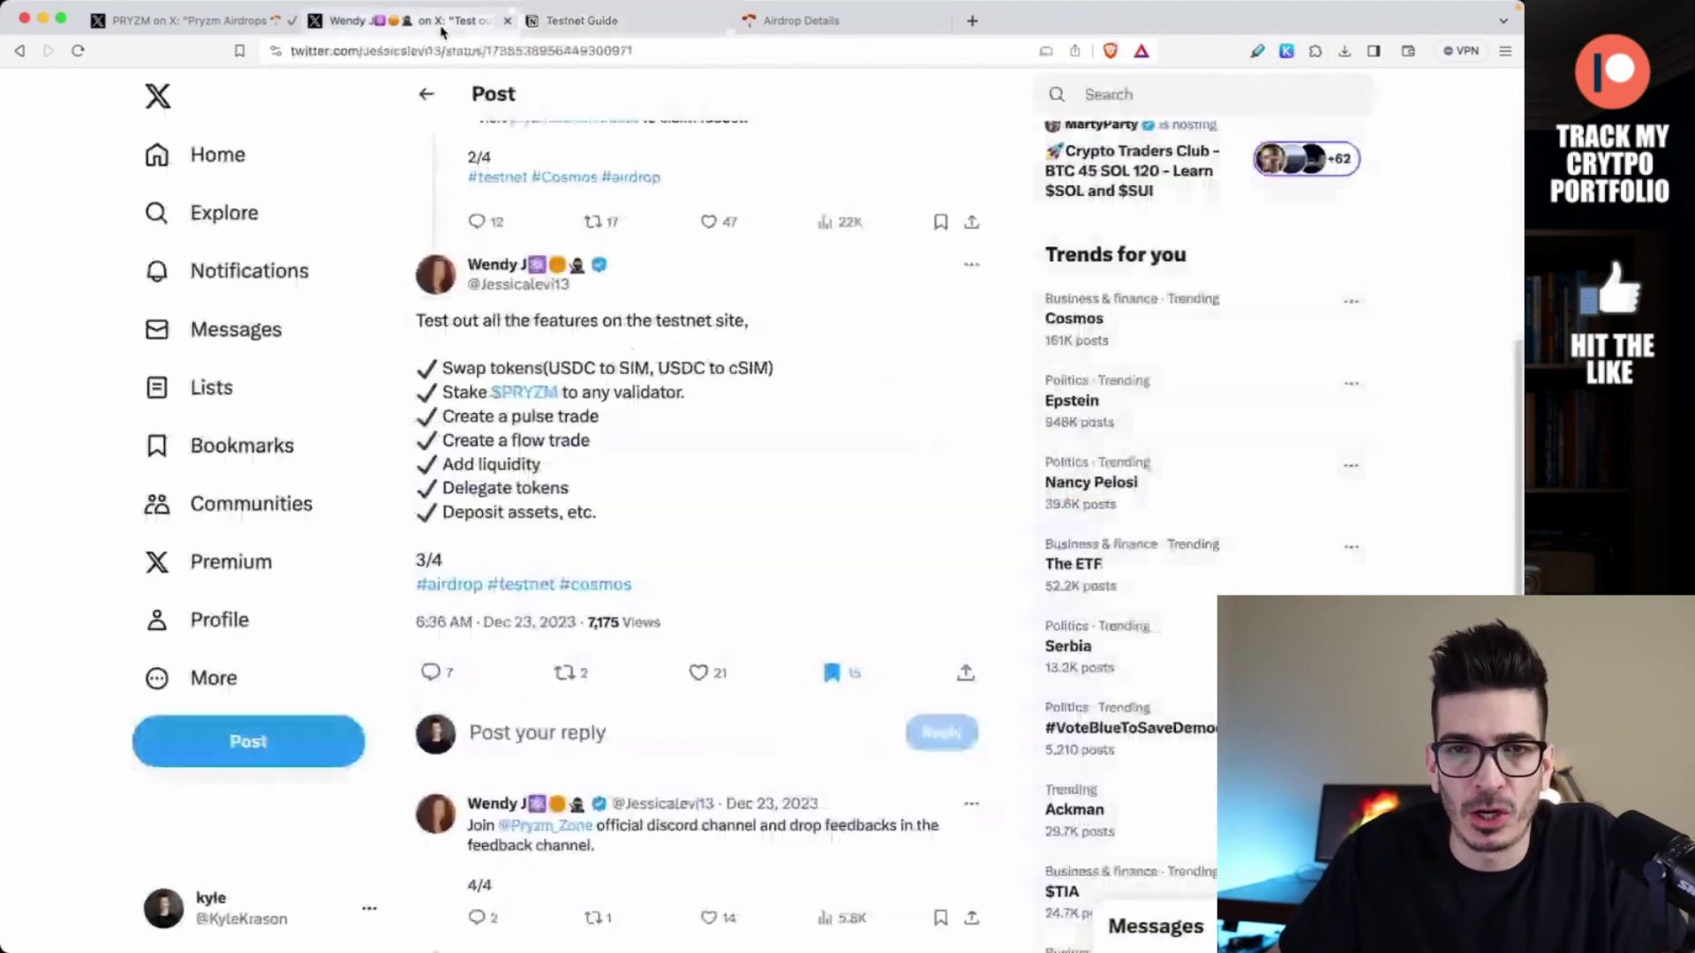
pyautogui.scroll(4, 529, 454)
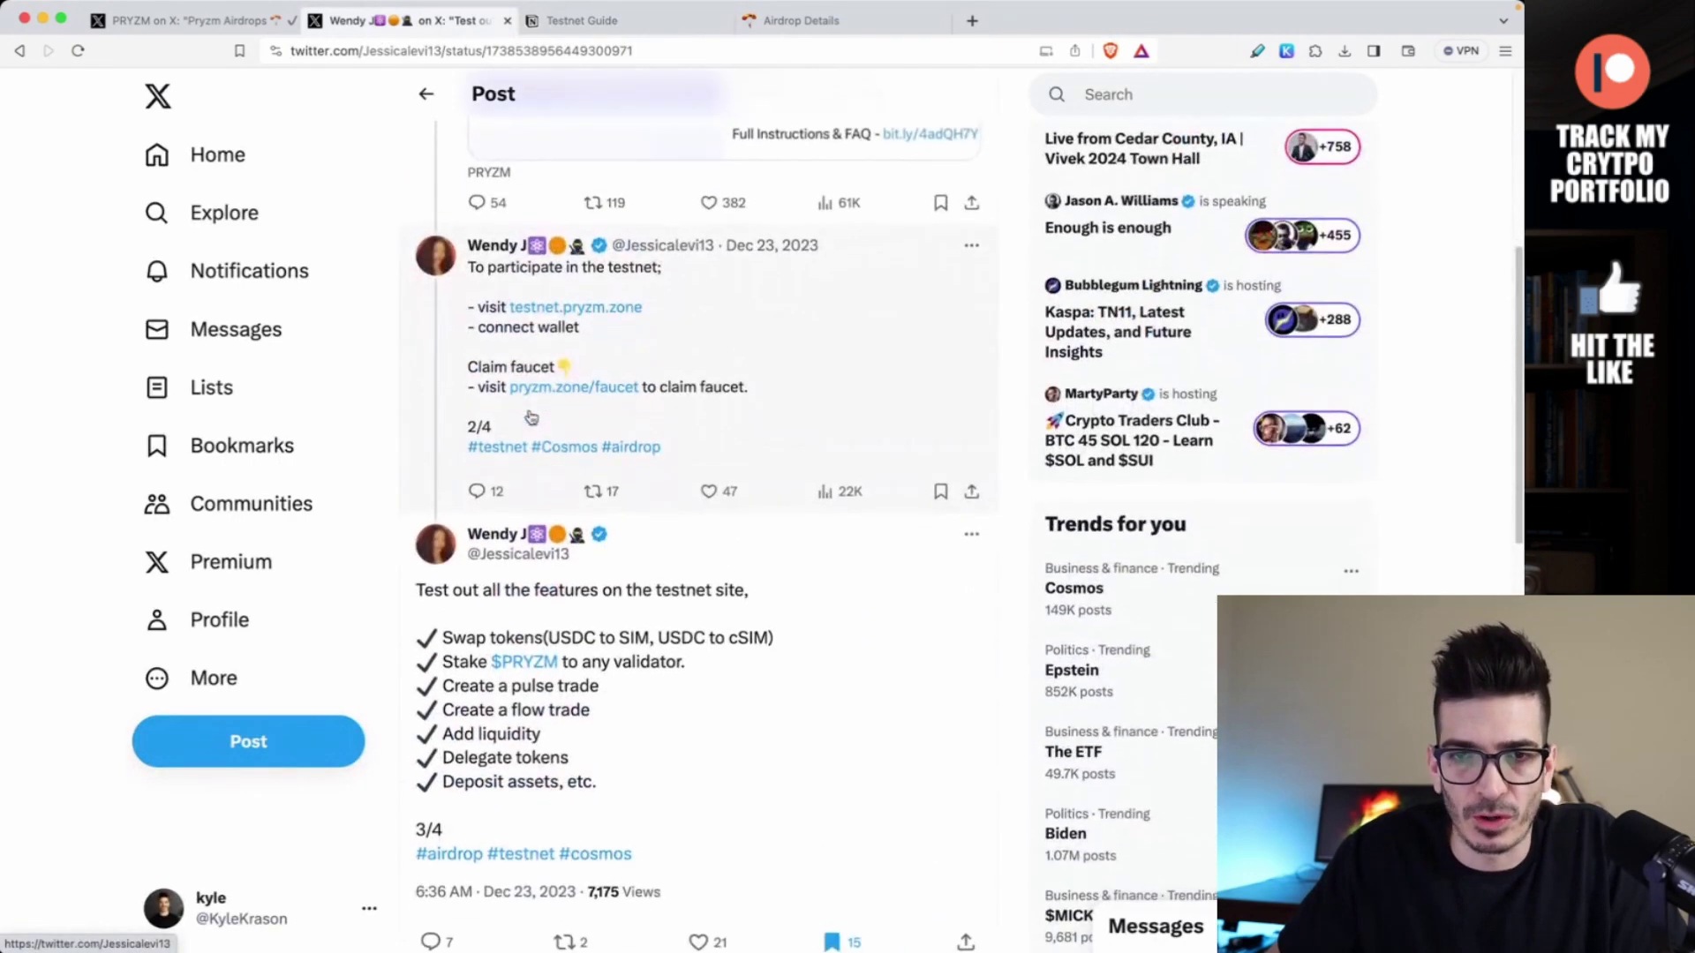
pyautogui.click(609, 30)
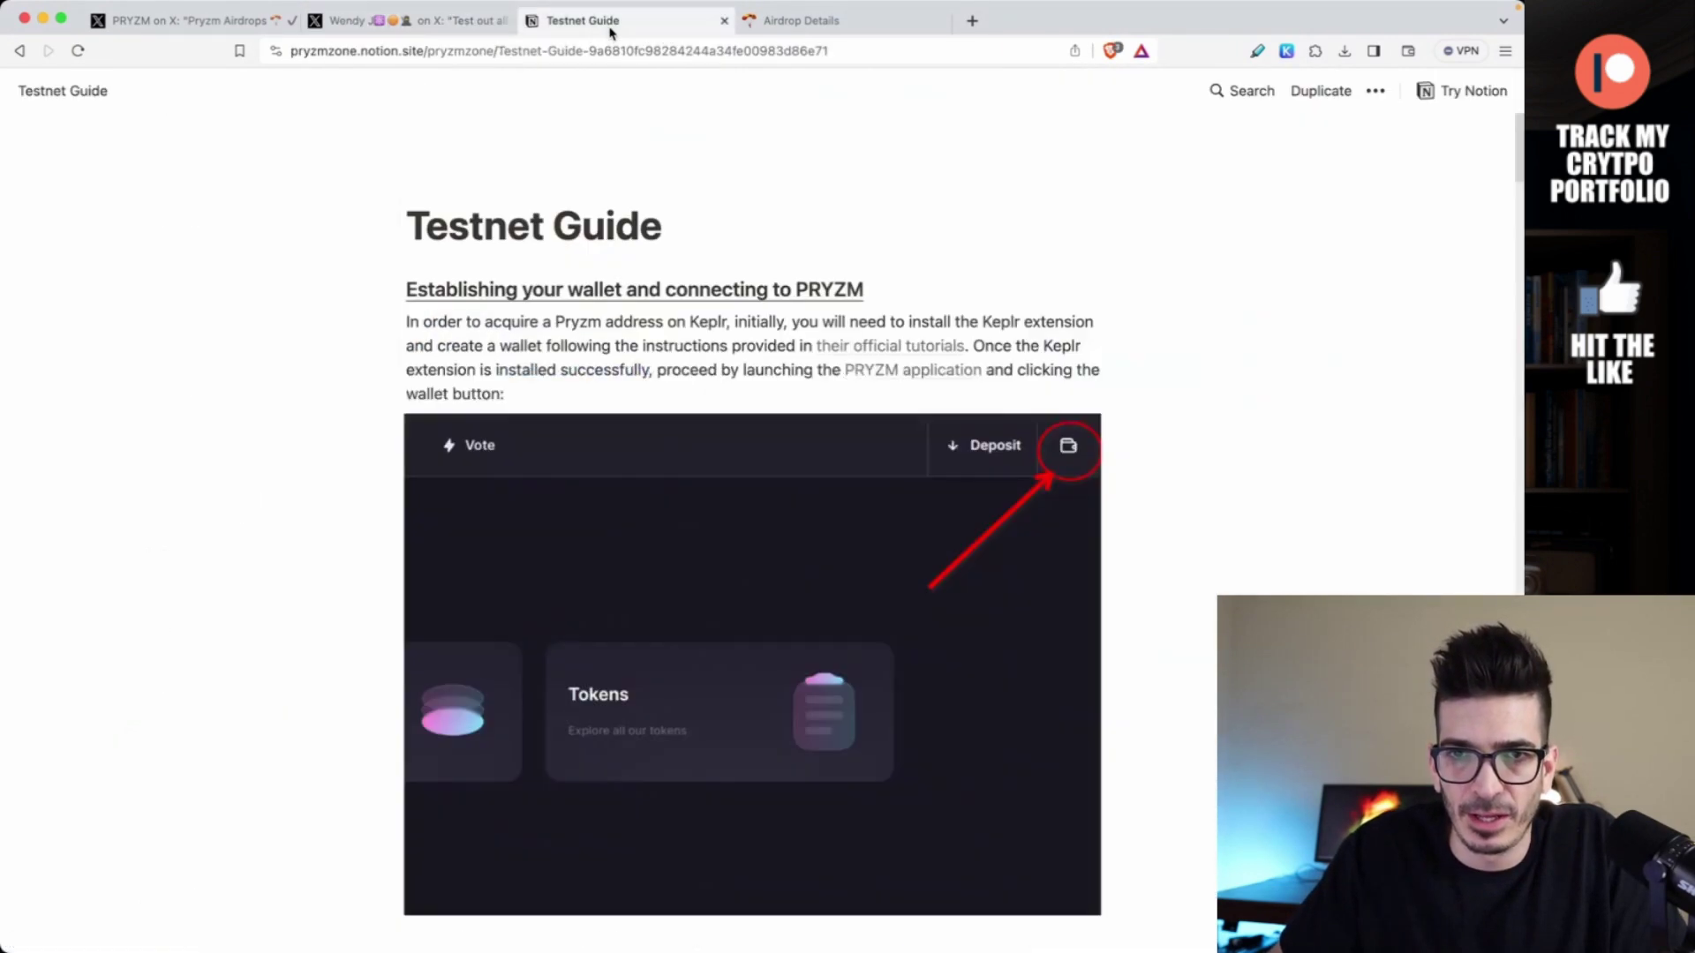
pyautogui.click(897, 378)
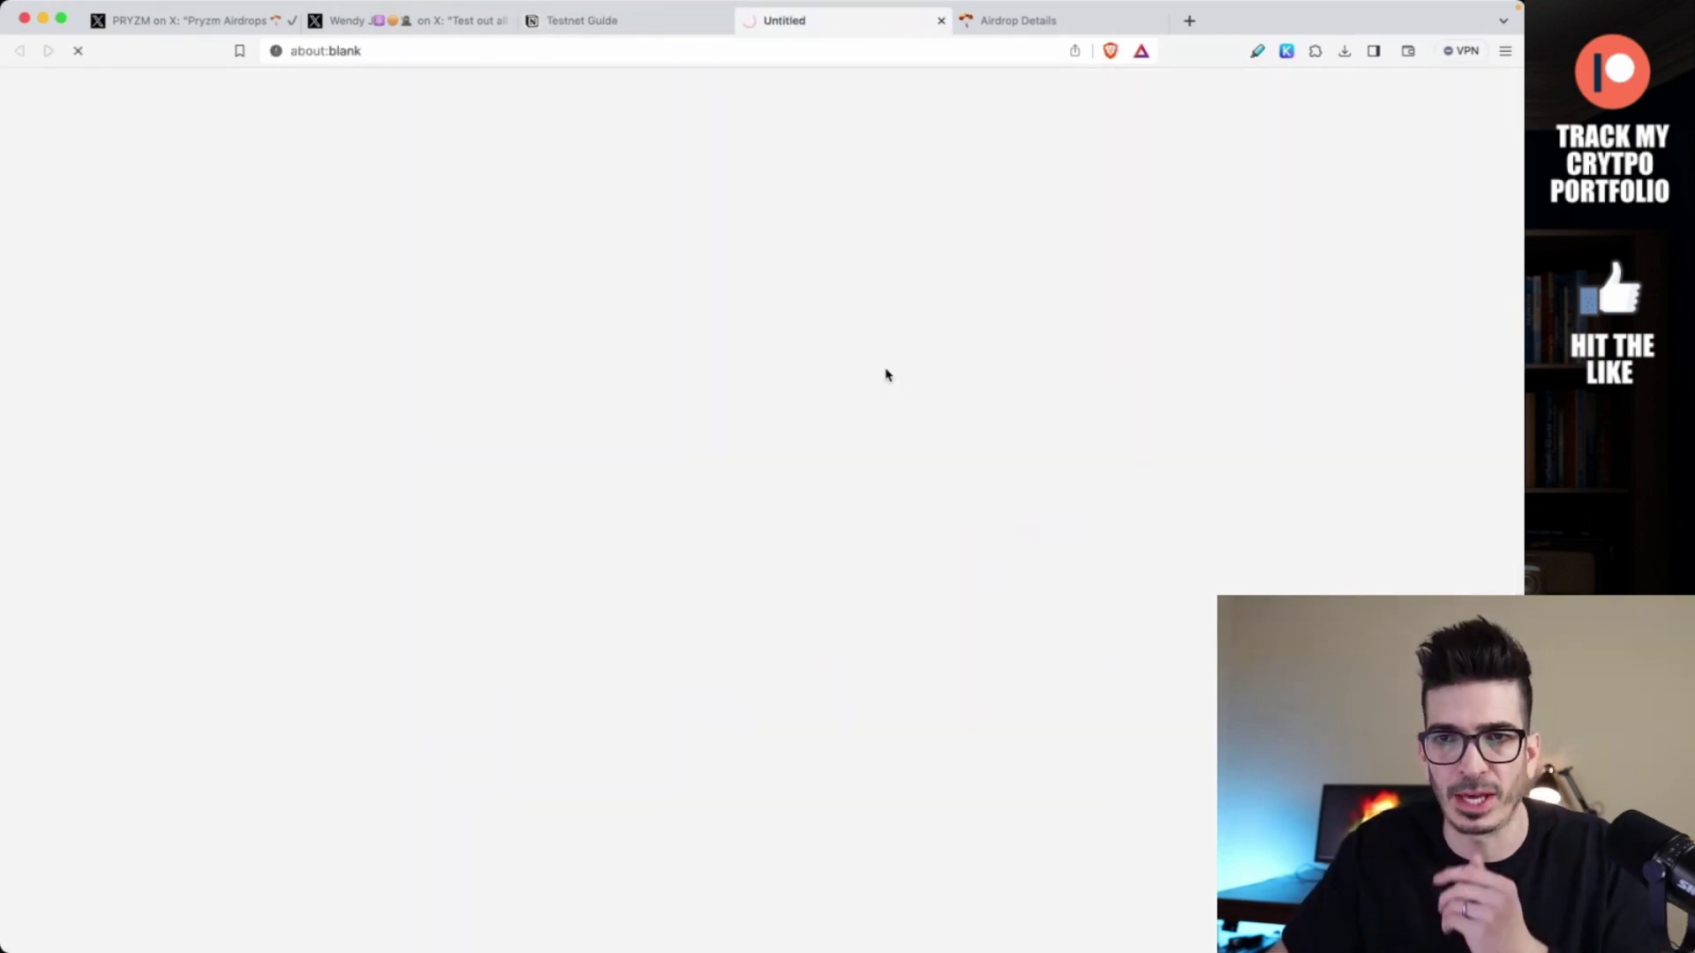
# - Scroll through the guide's Keplr wallet-connection steps and back up
pyautogui.press('super+alt+Left')
pyautogui.scroll(-5, 859, 453)
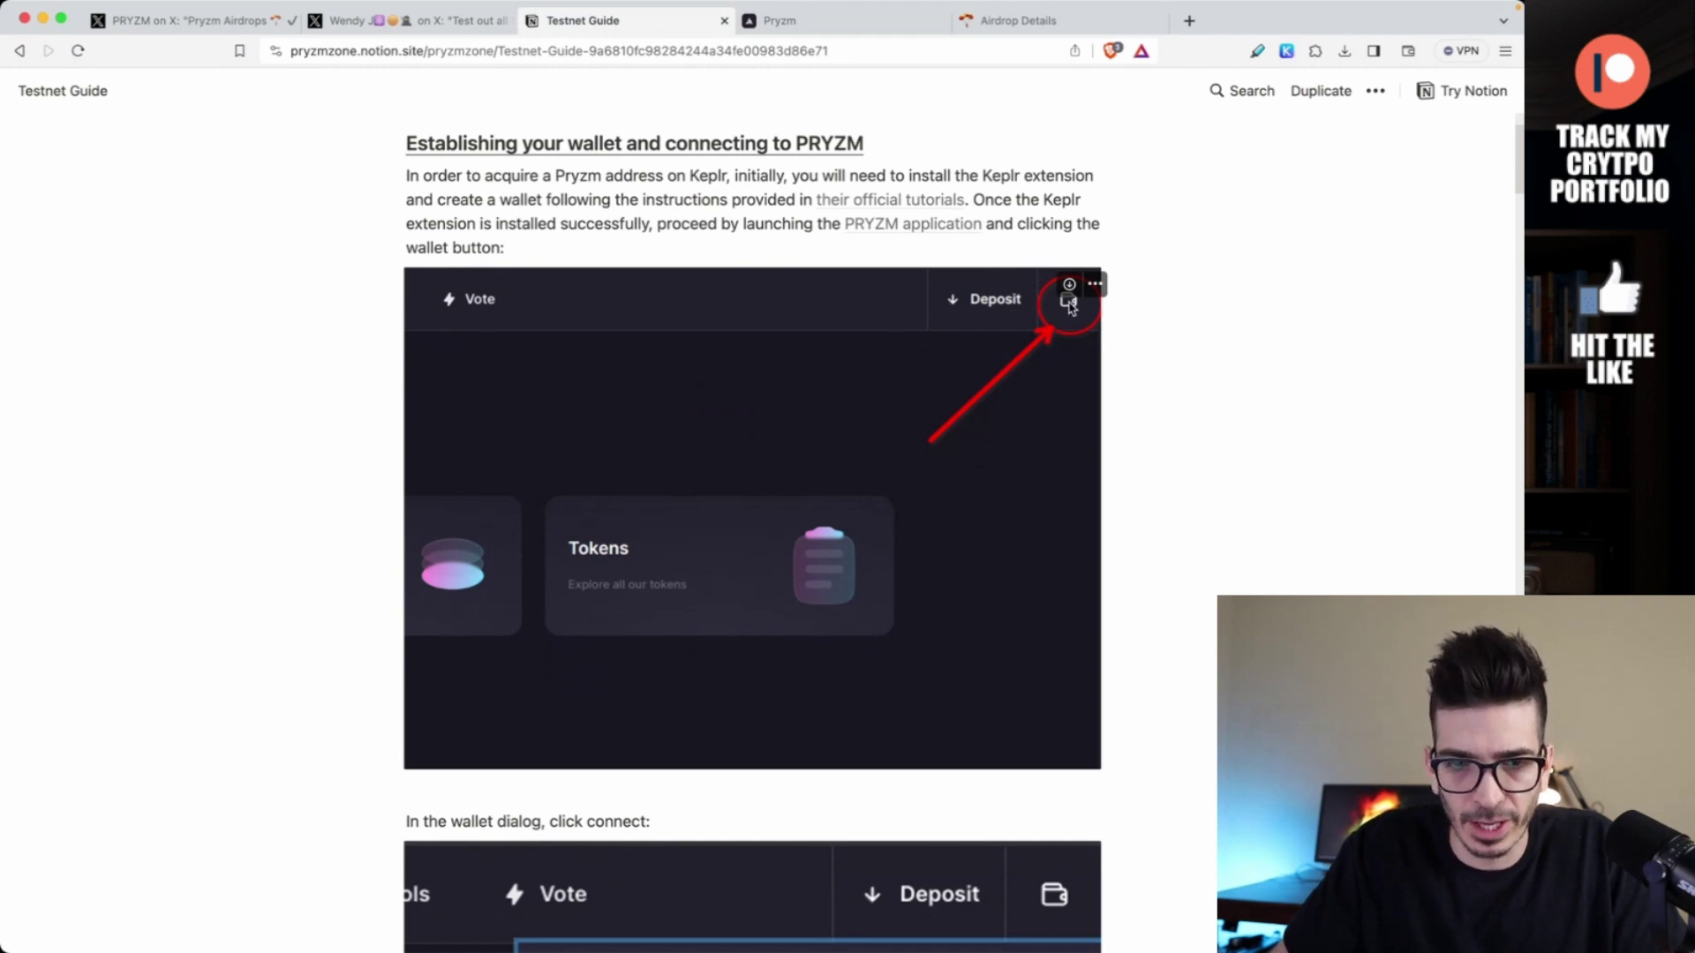
pyautogui.scroll(-15, 1075, 320)
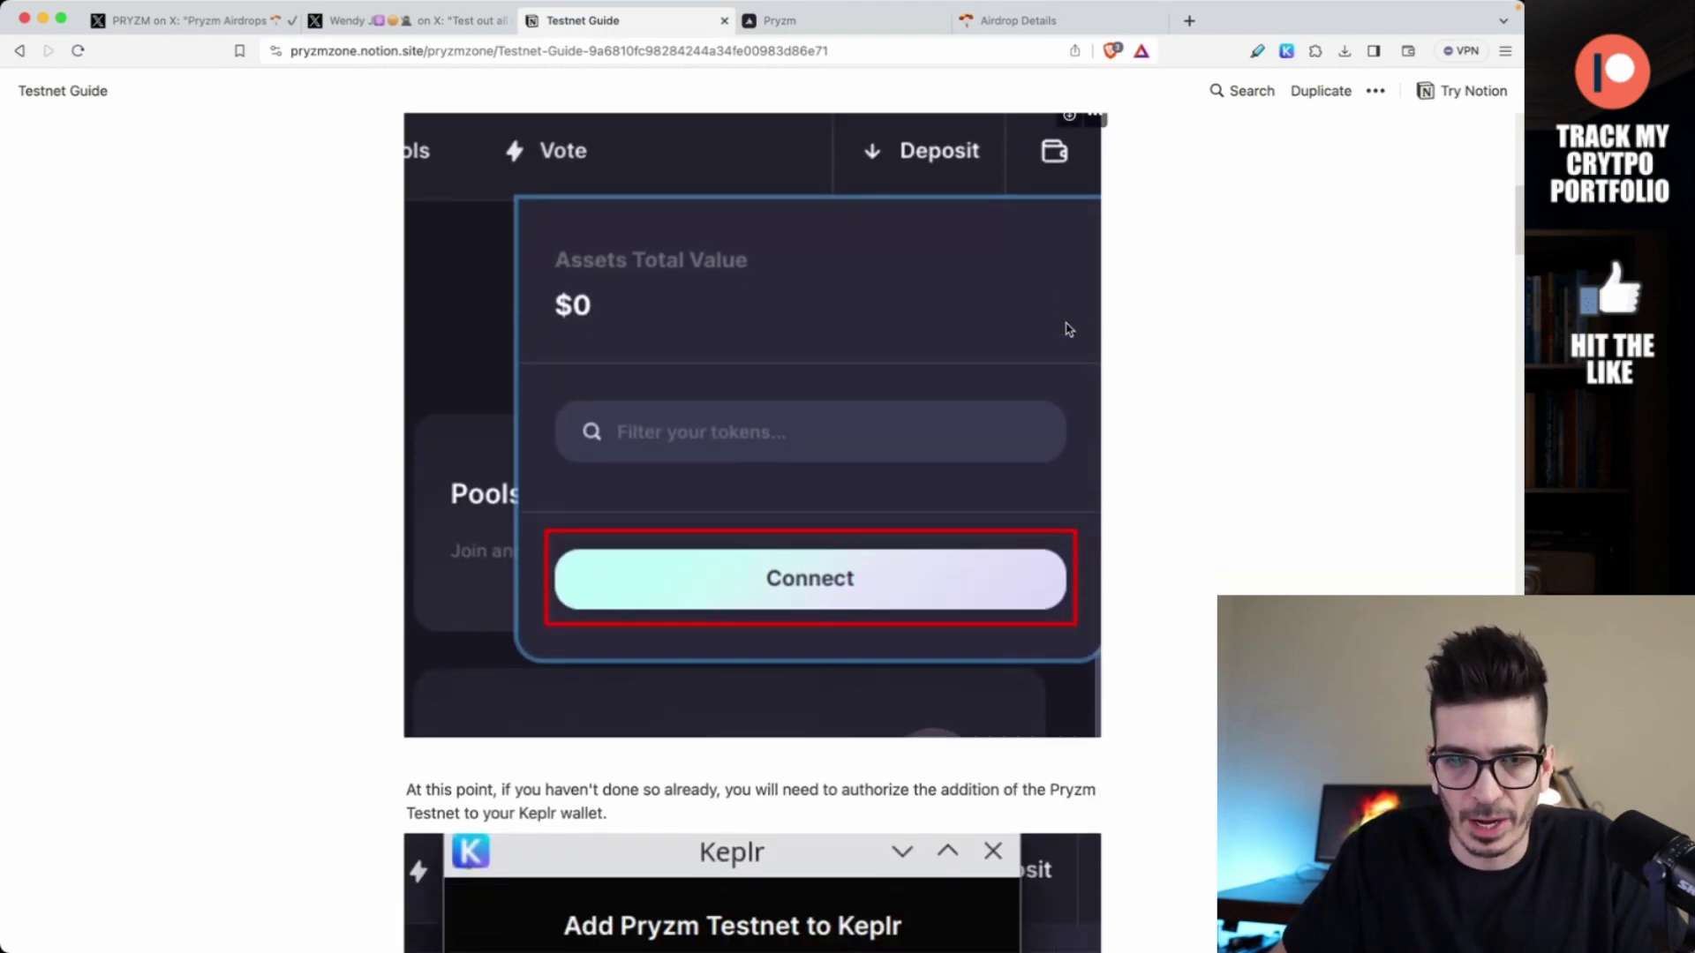
pyautogui.scroll(-15, 931, 334)
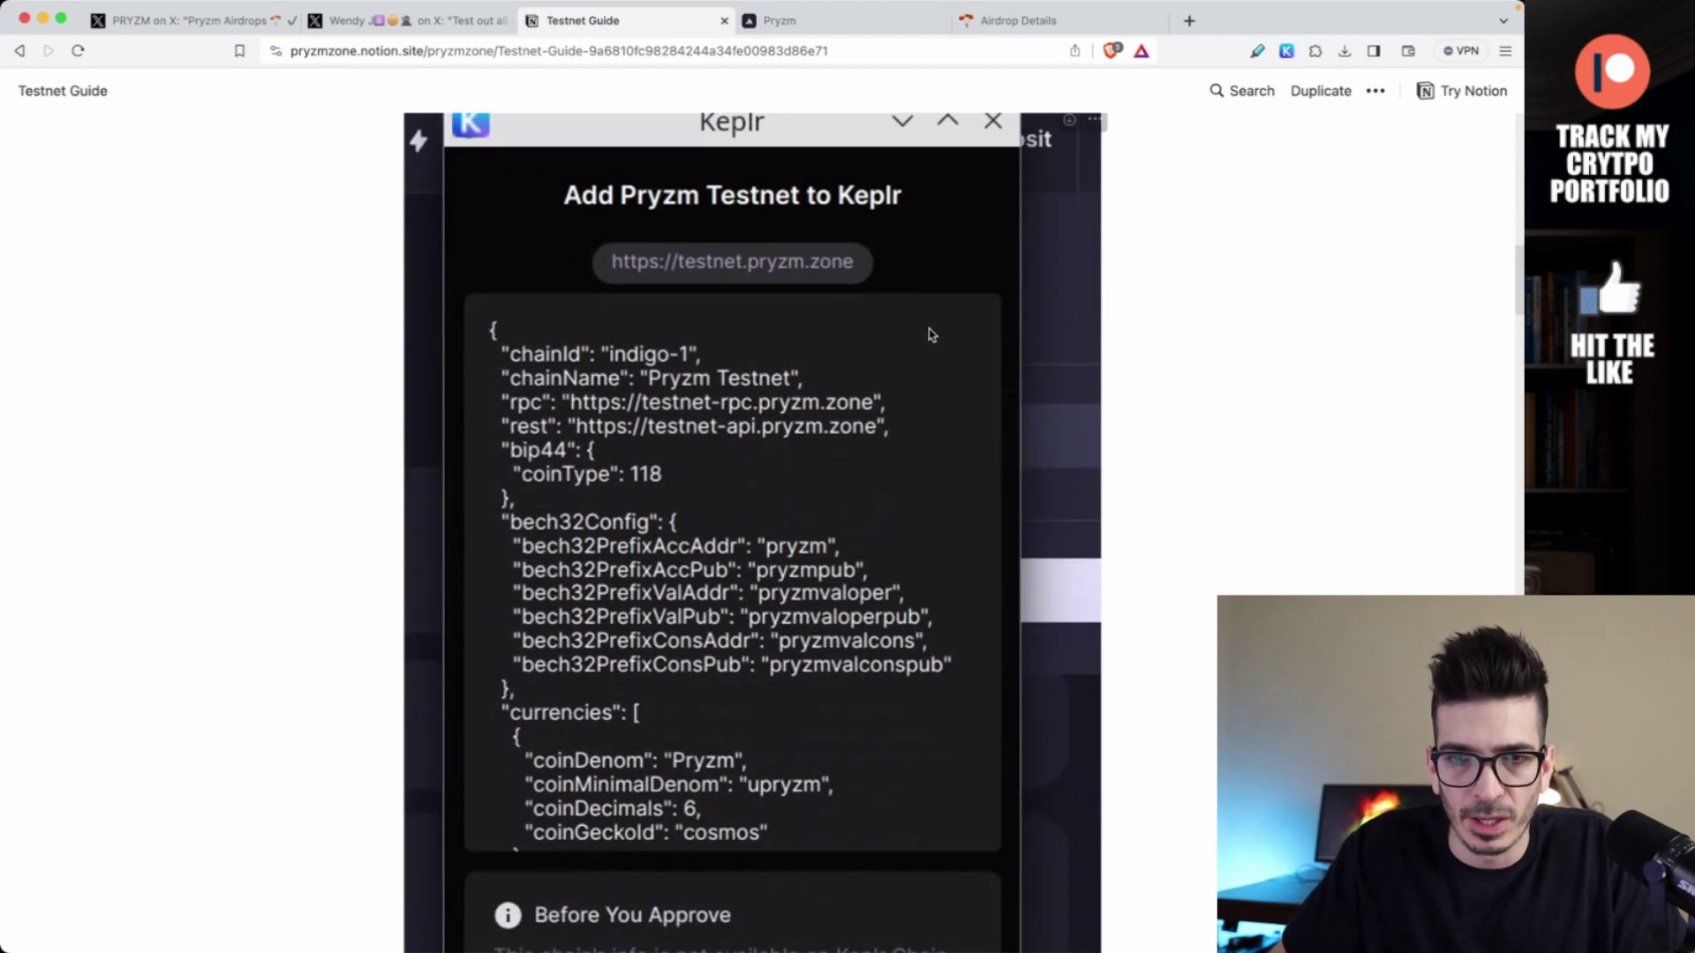
pyautogui.scroll(-20, 932, 335)
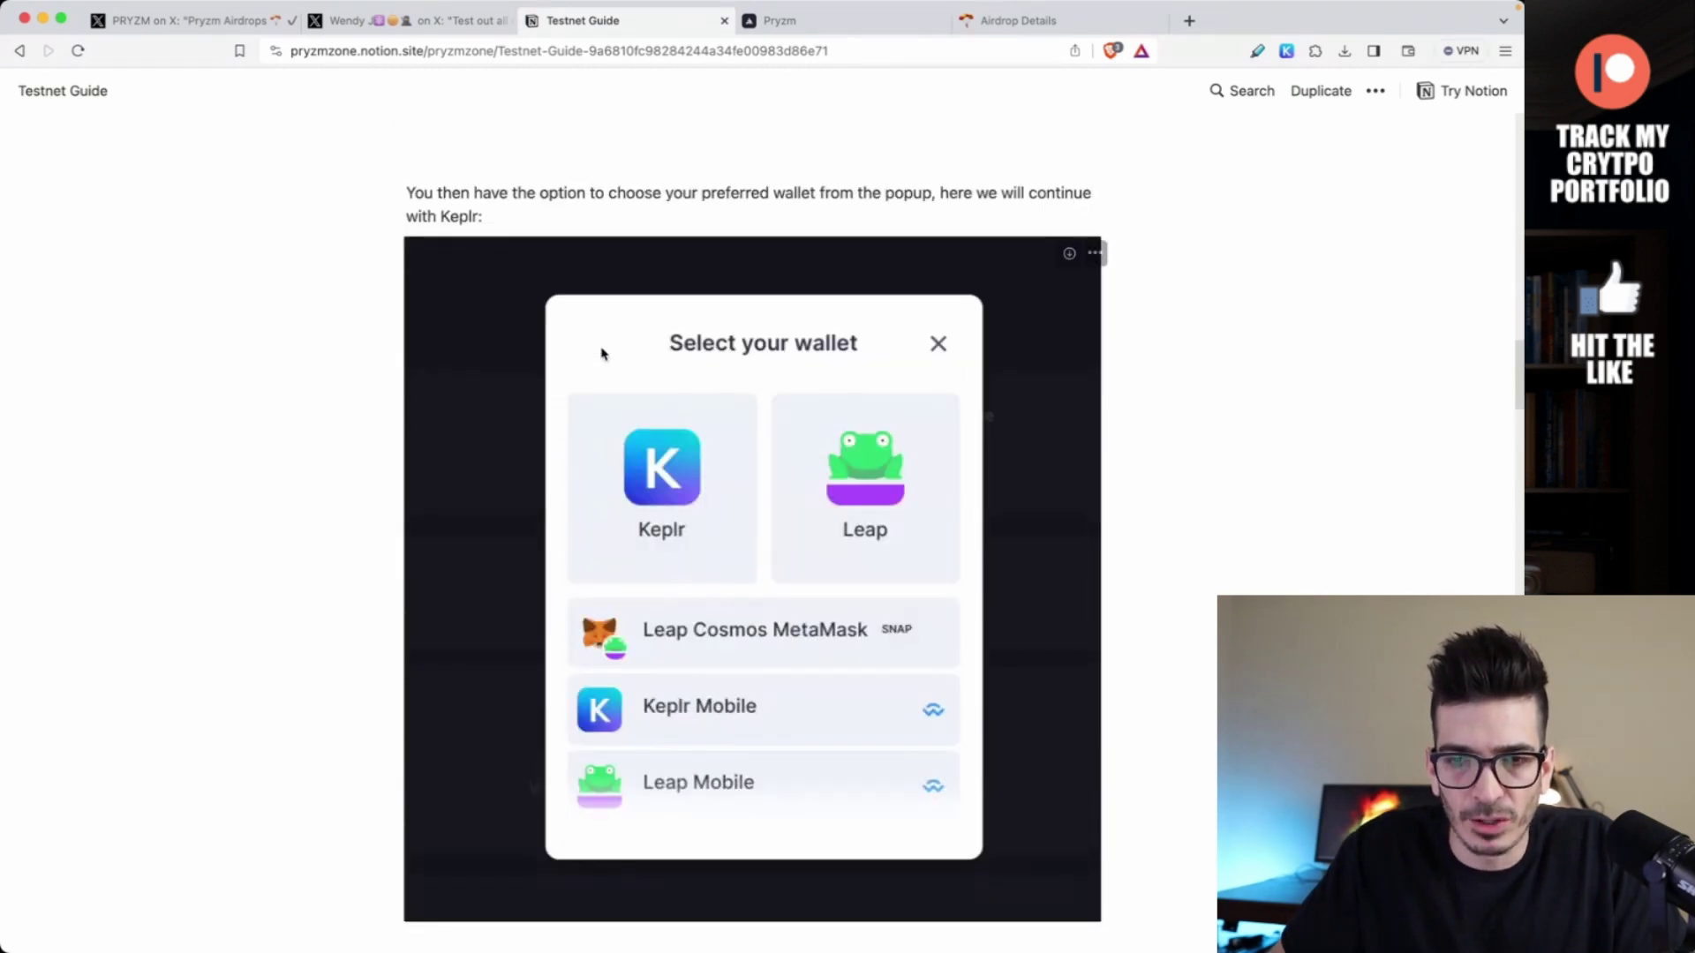
pyautogui.scroll(-20, 603, 354)
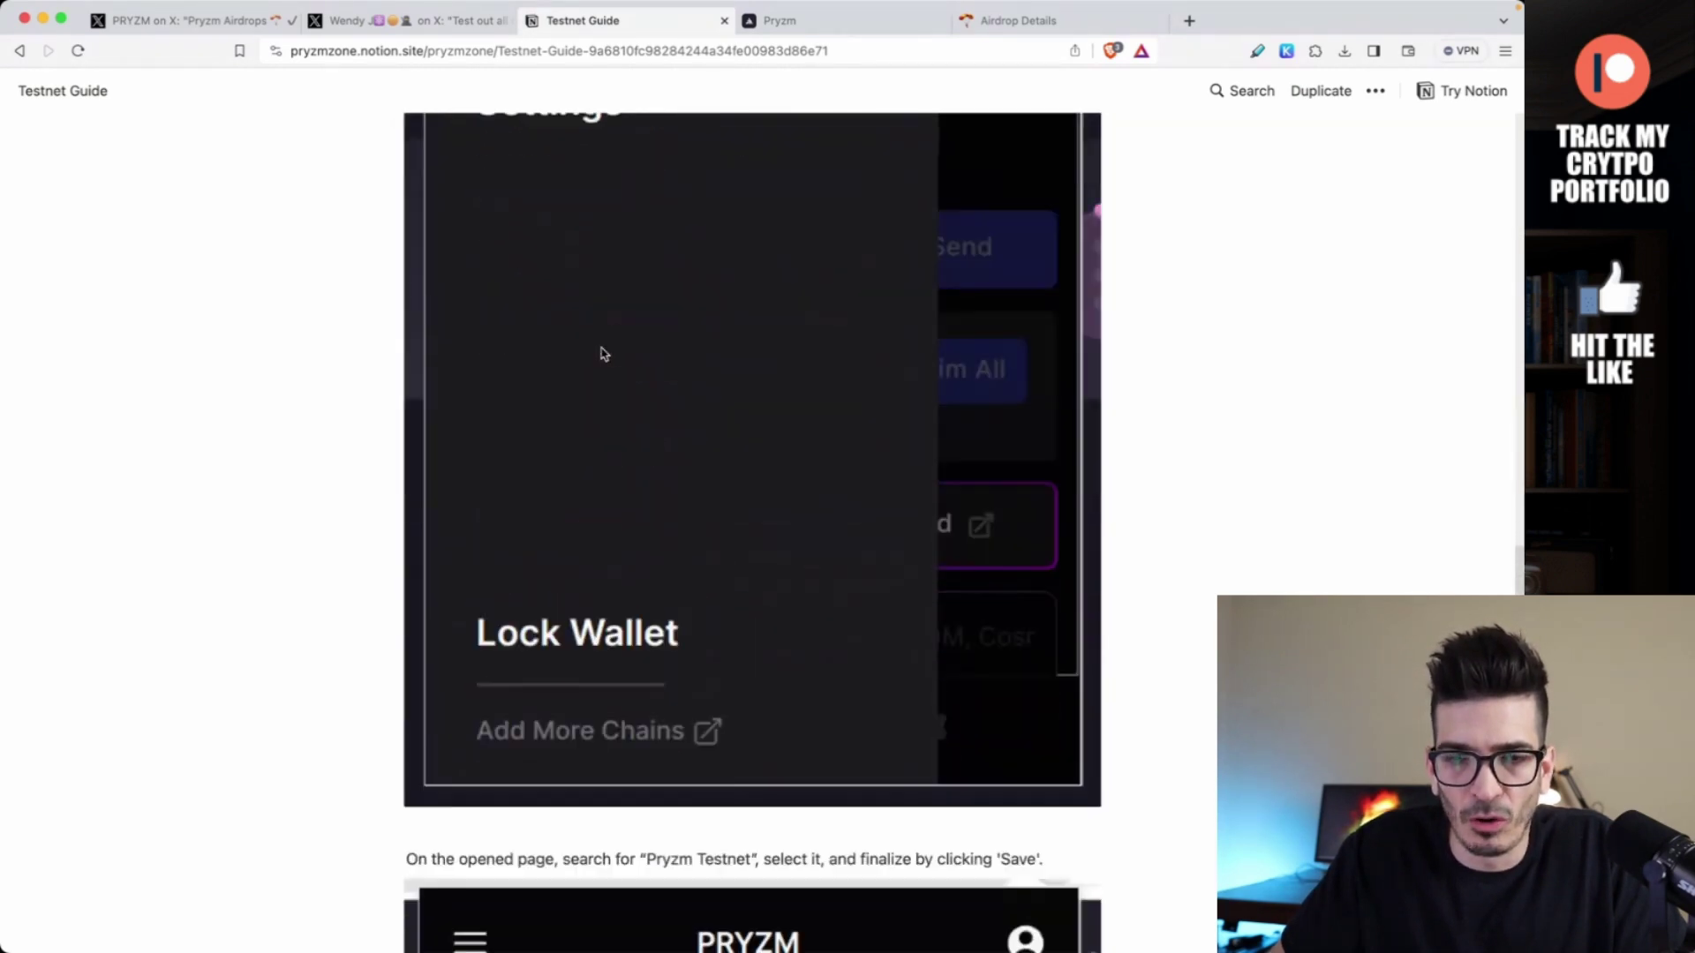
pyautogui.scroll(20, 603, 353)
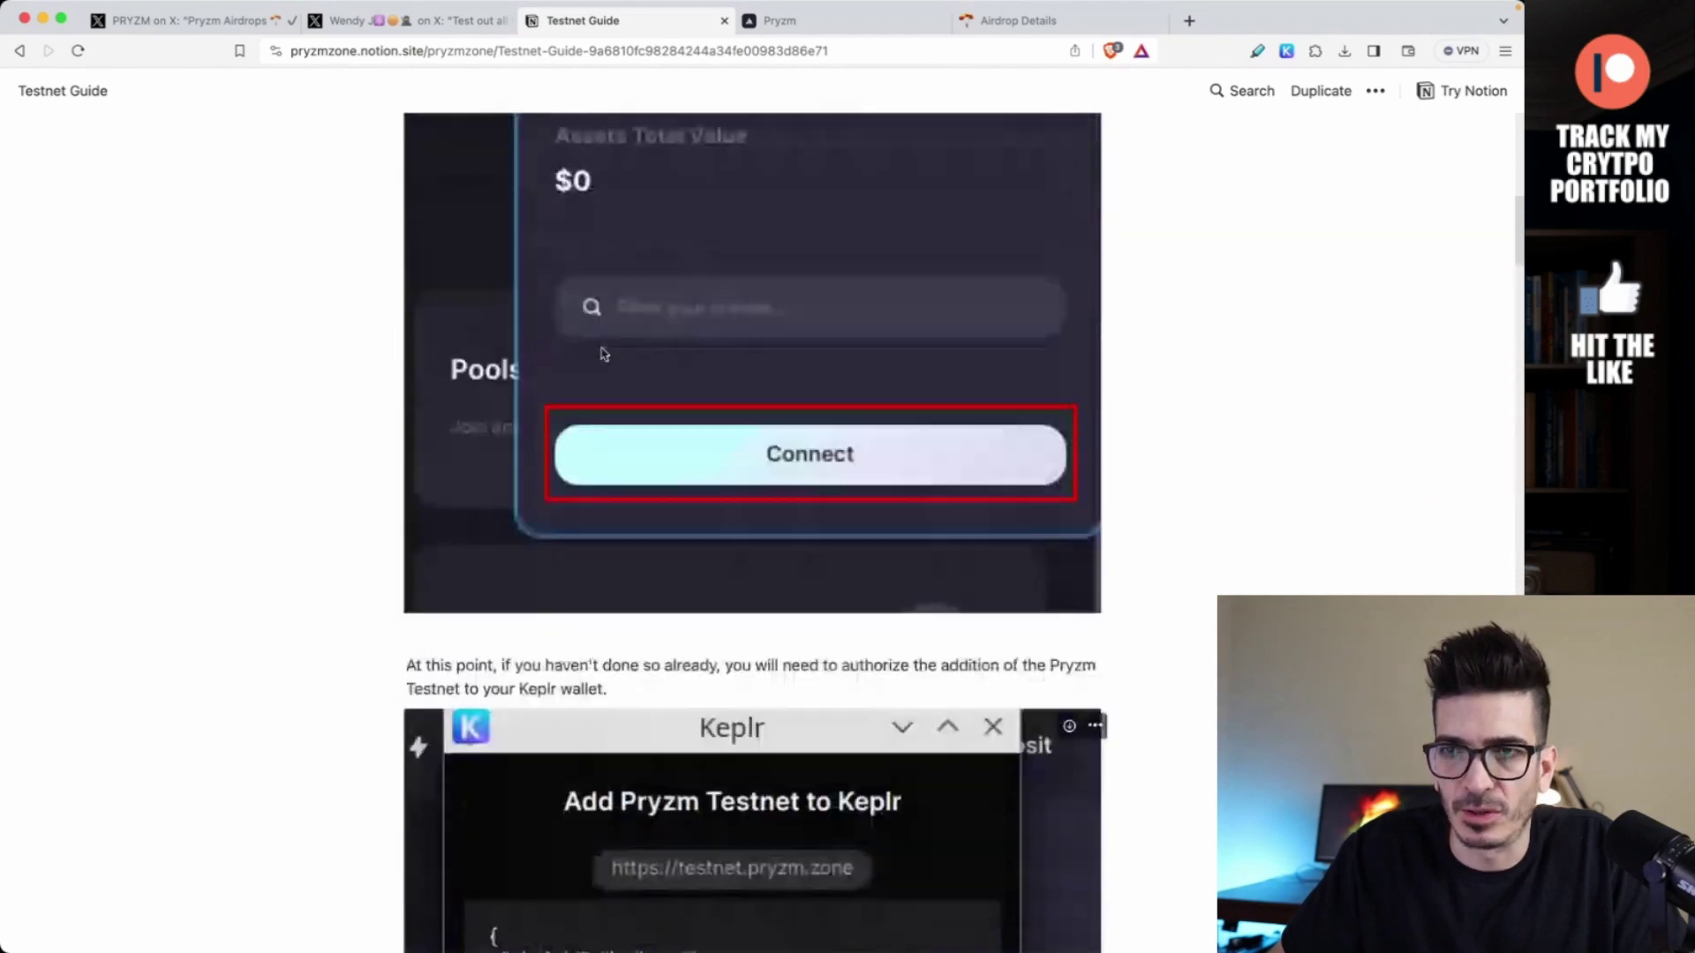
pyautogui.scroll(10, 603, 353)
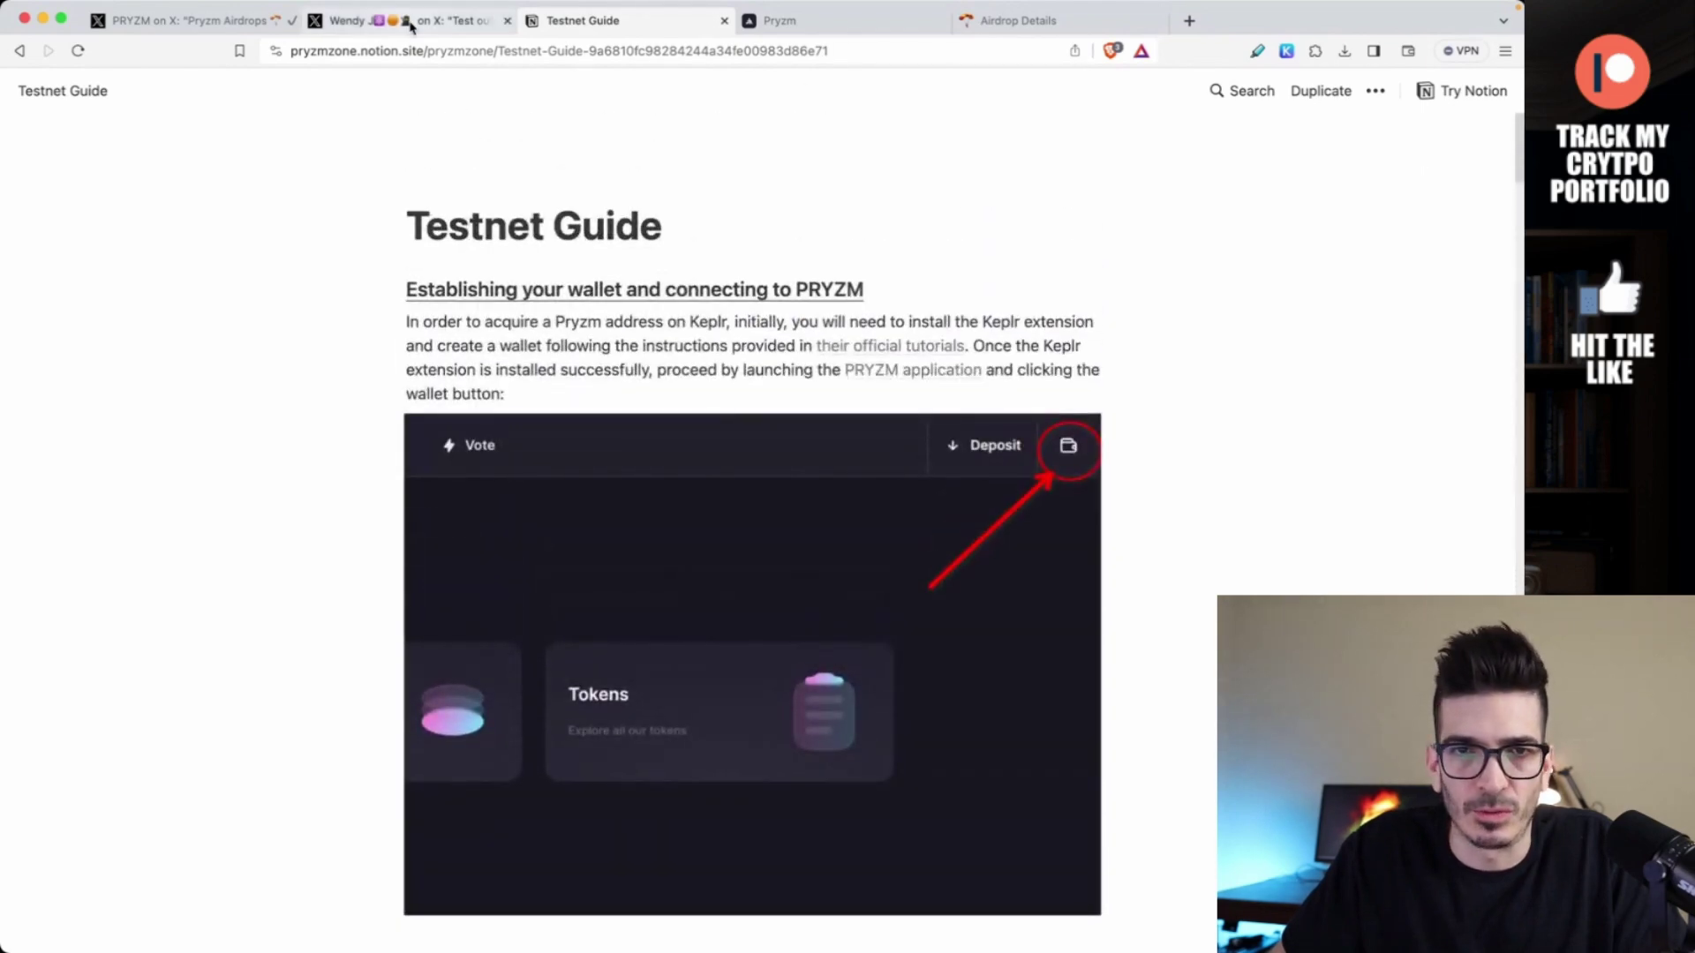
# - Connect a wallet to the Pryzm Terminal, choosing Keplr from the wallet options
pyautogui.click(908, 25)
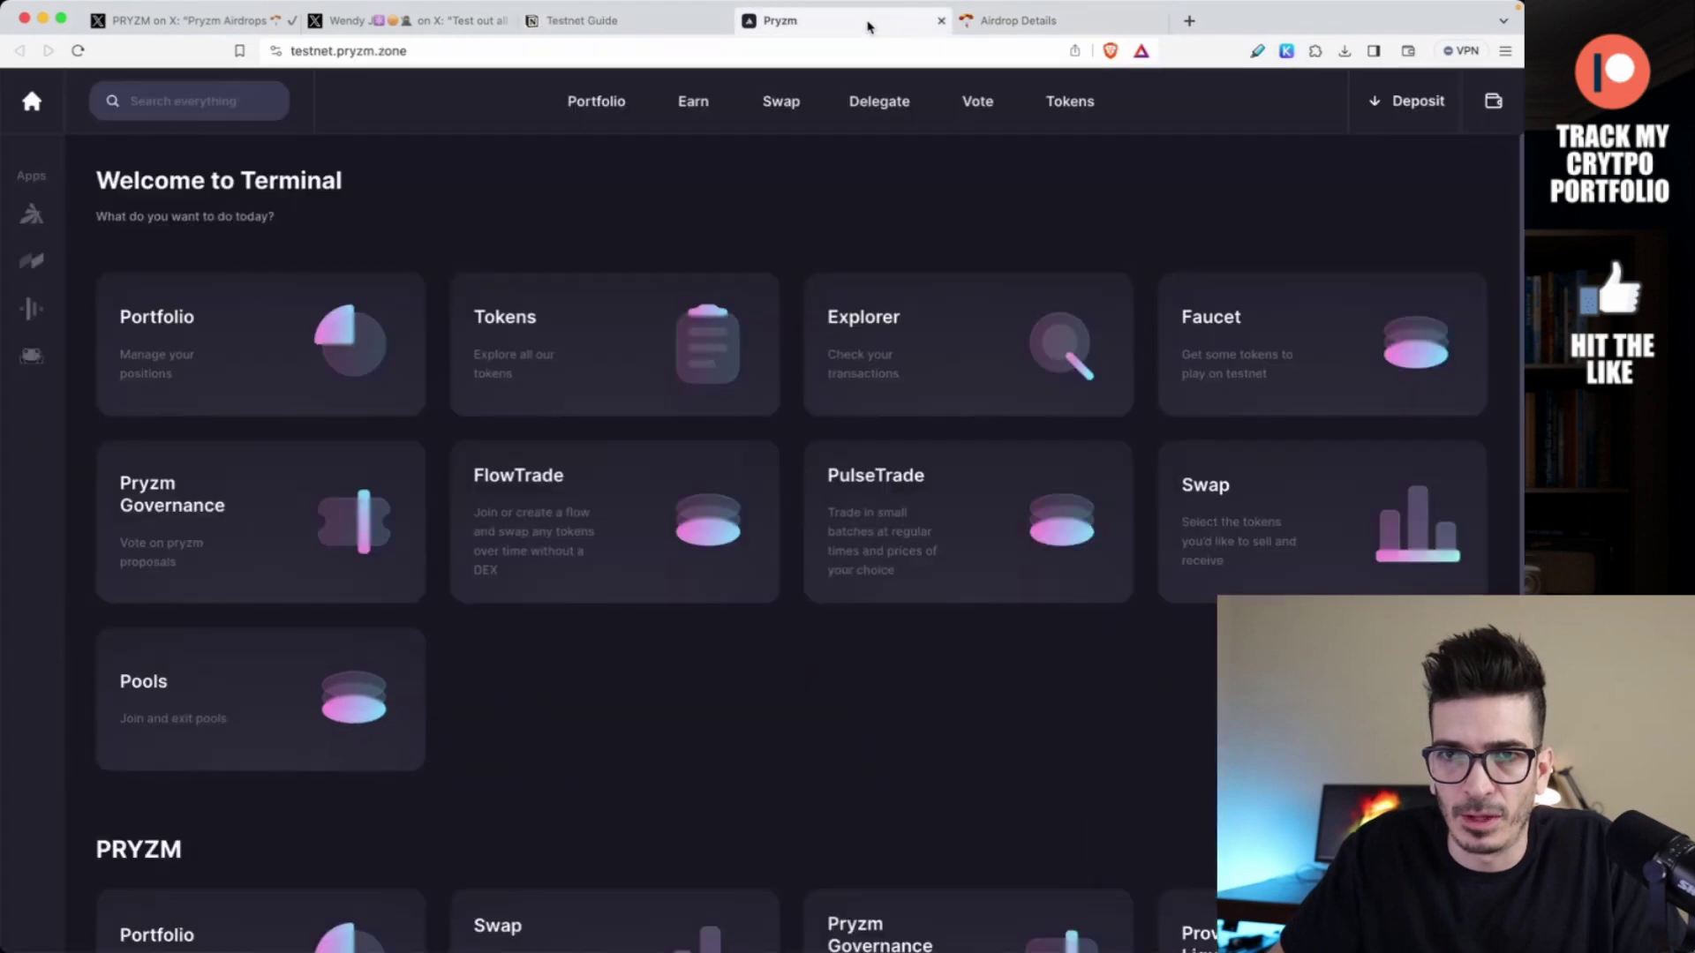
pyautogui.click(1491, 105)
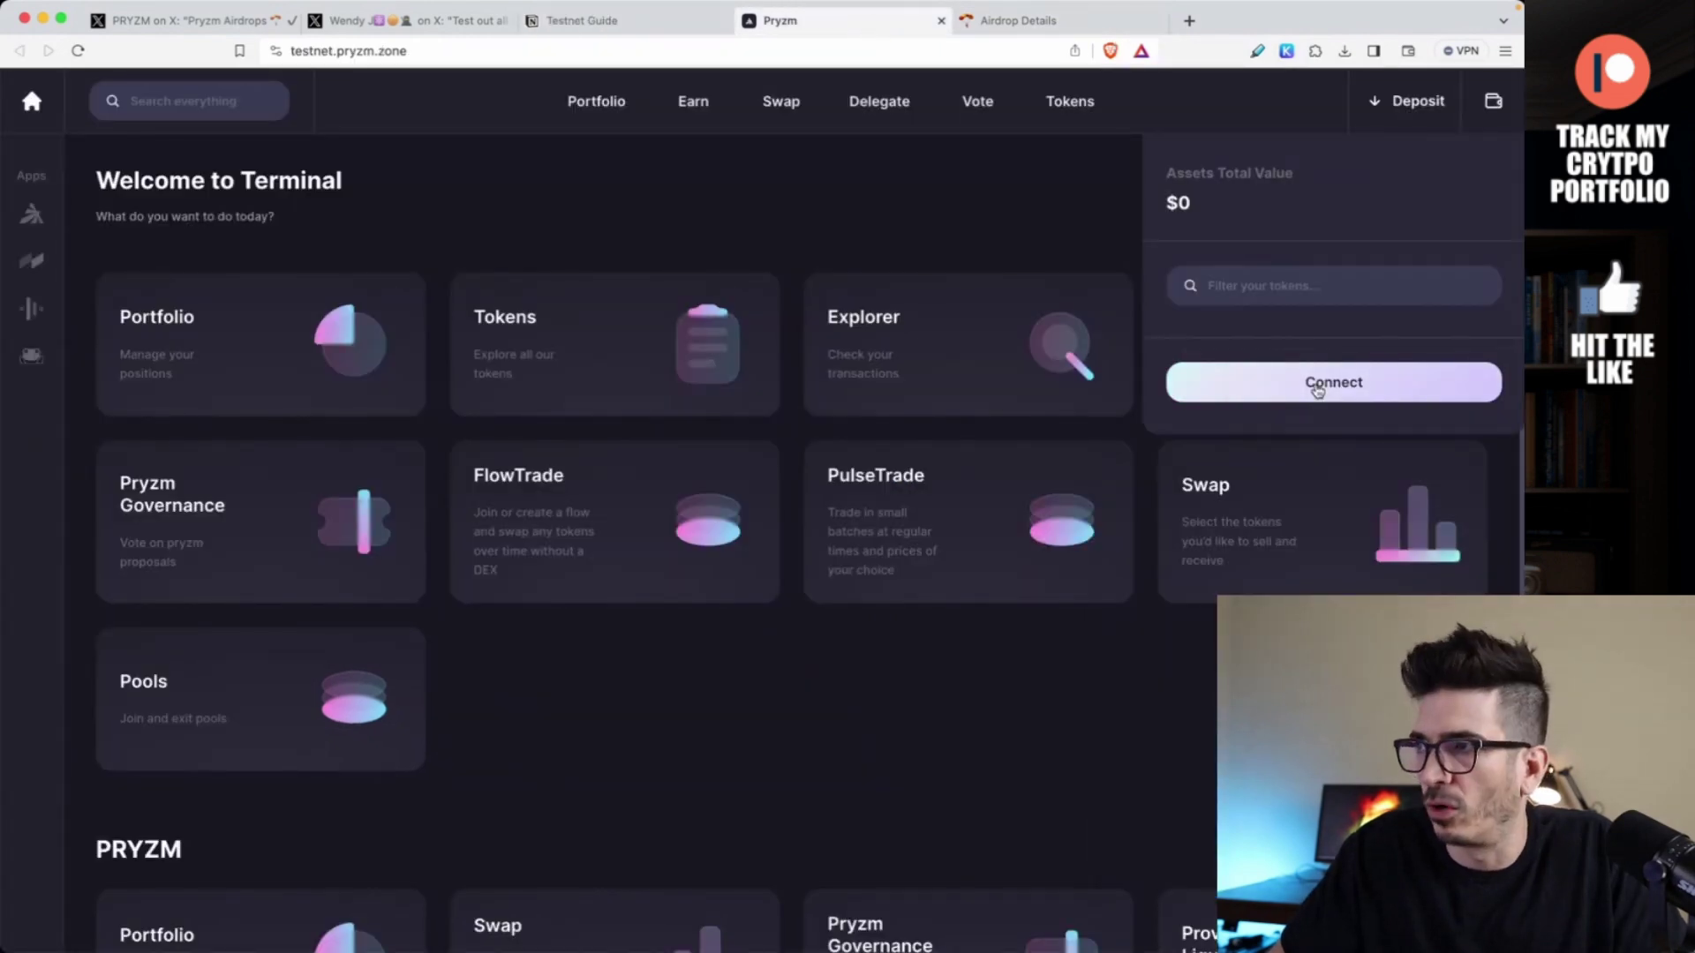
pyautogui.click(1316, 385)
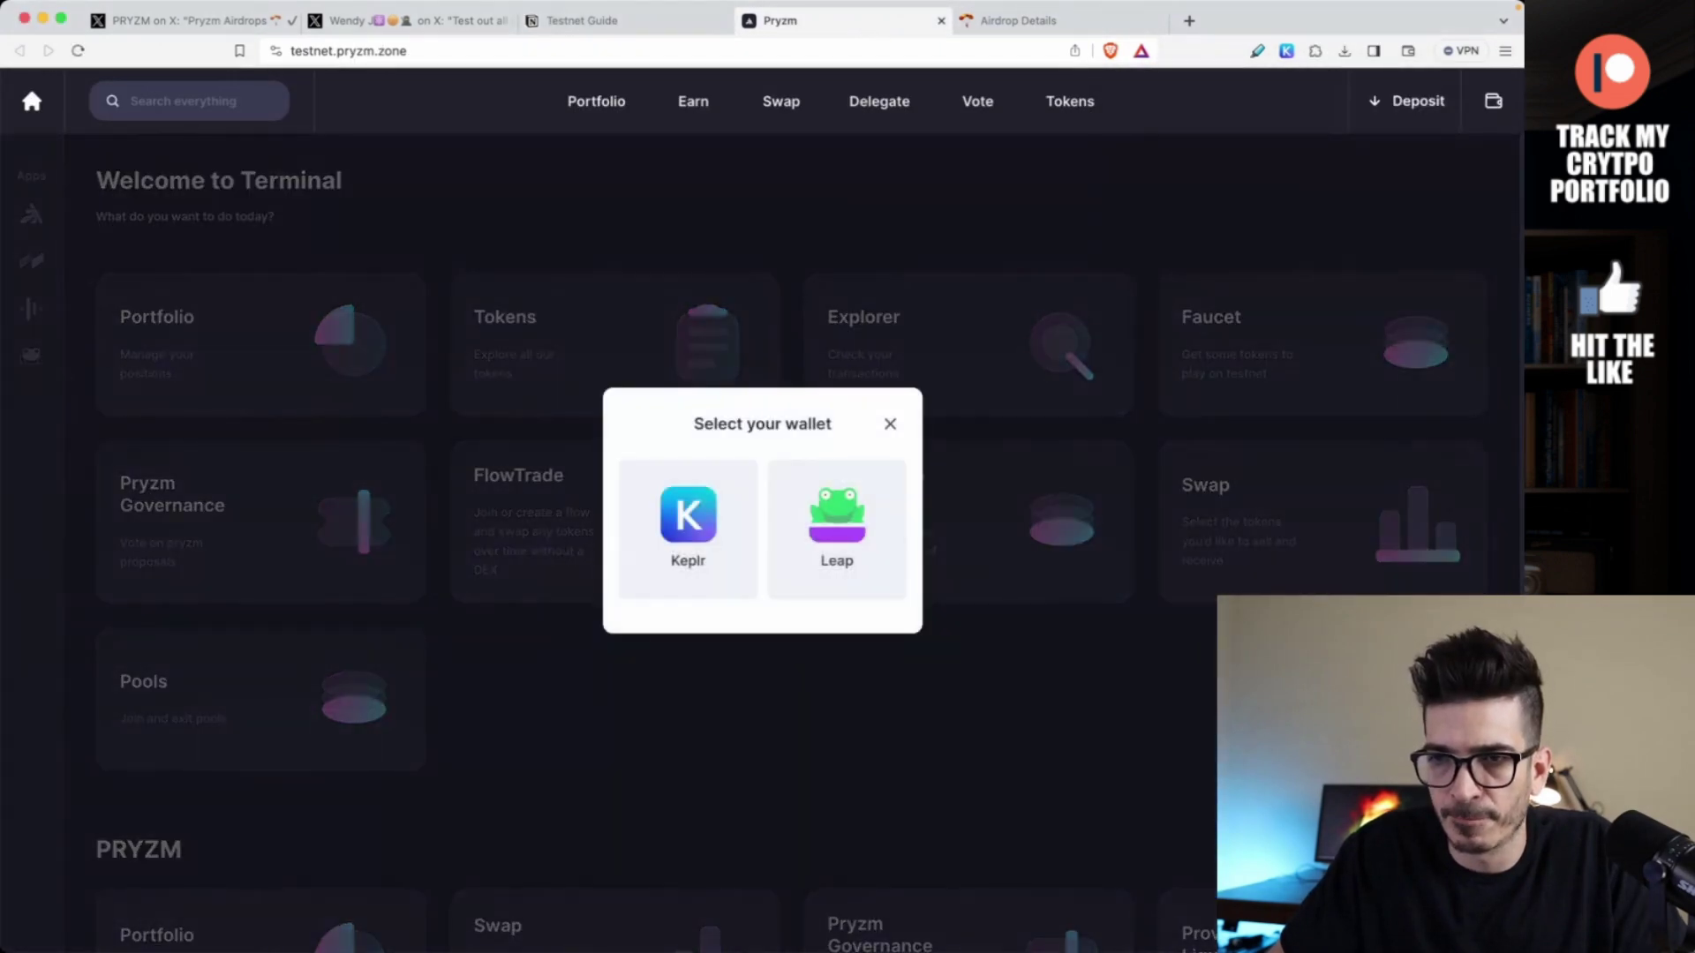
pyautogui.click(744, 536)
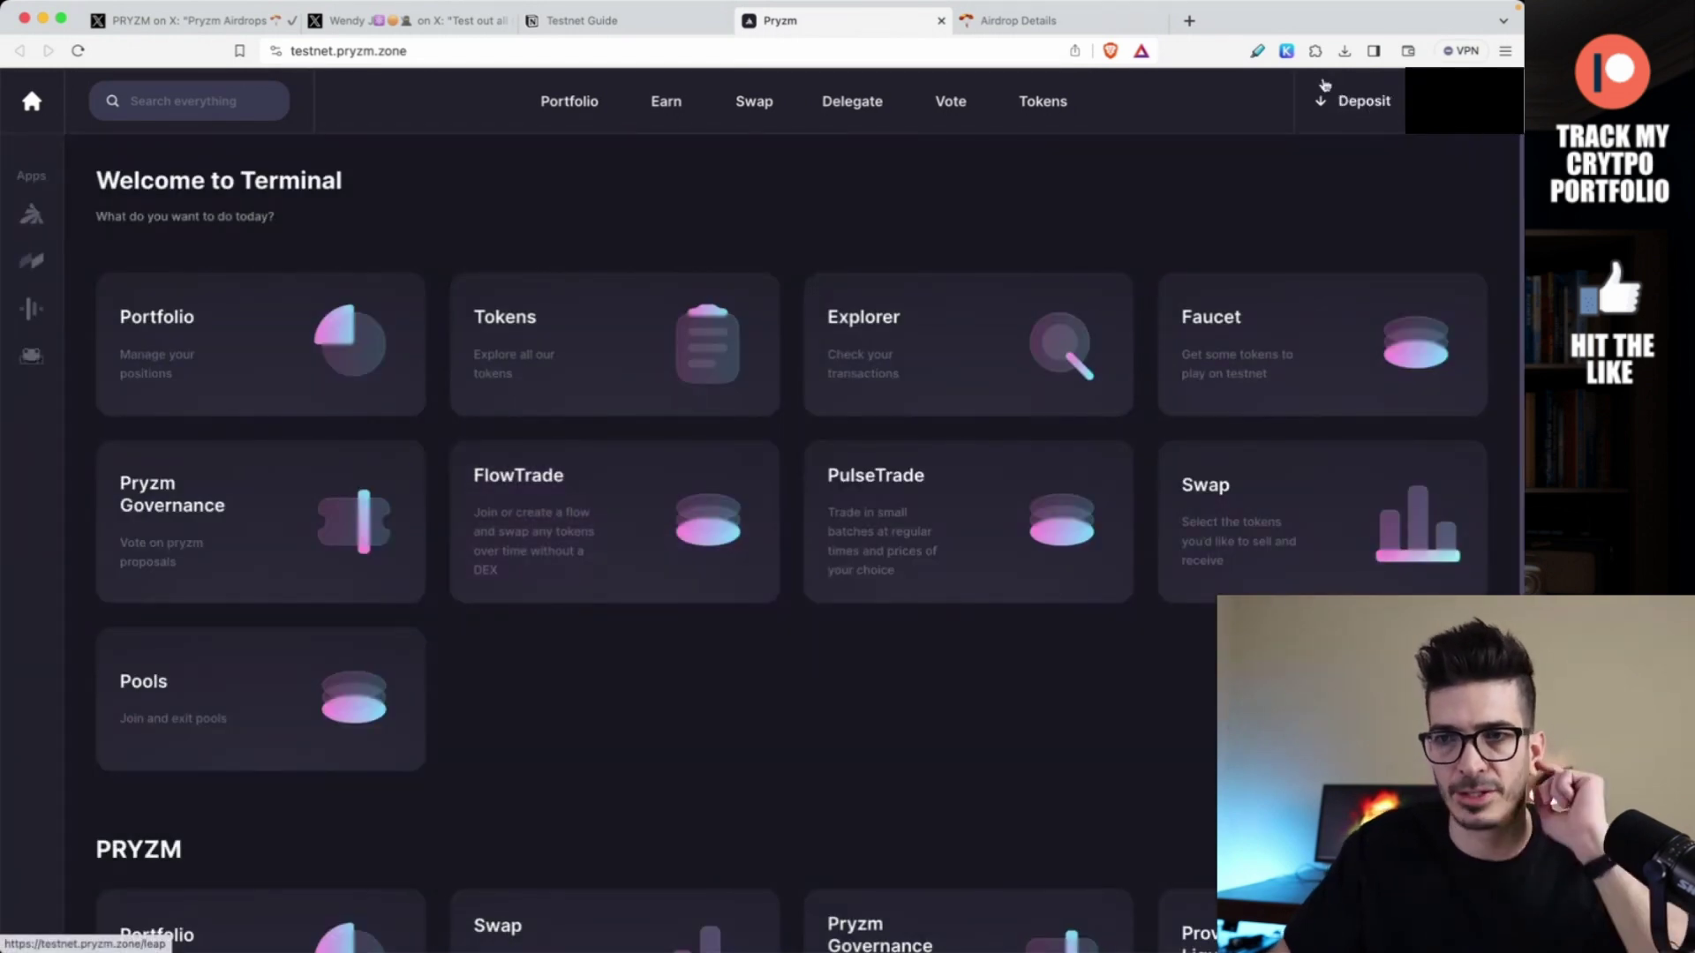
# - Scroll the guide to its Keplr section and open the Keplr wallet's side menu
pyautogui.click(613, 29)
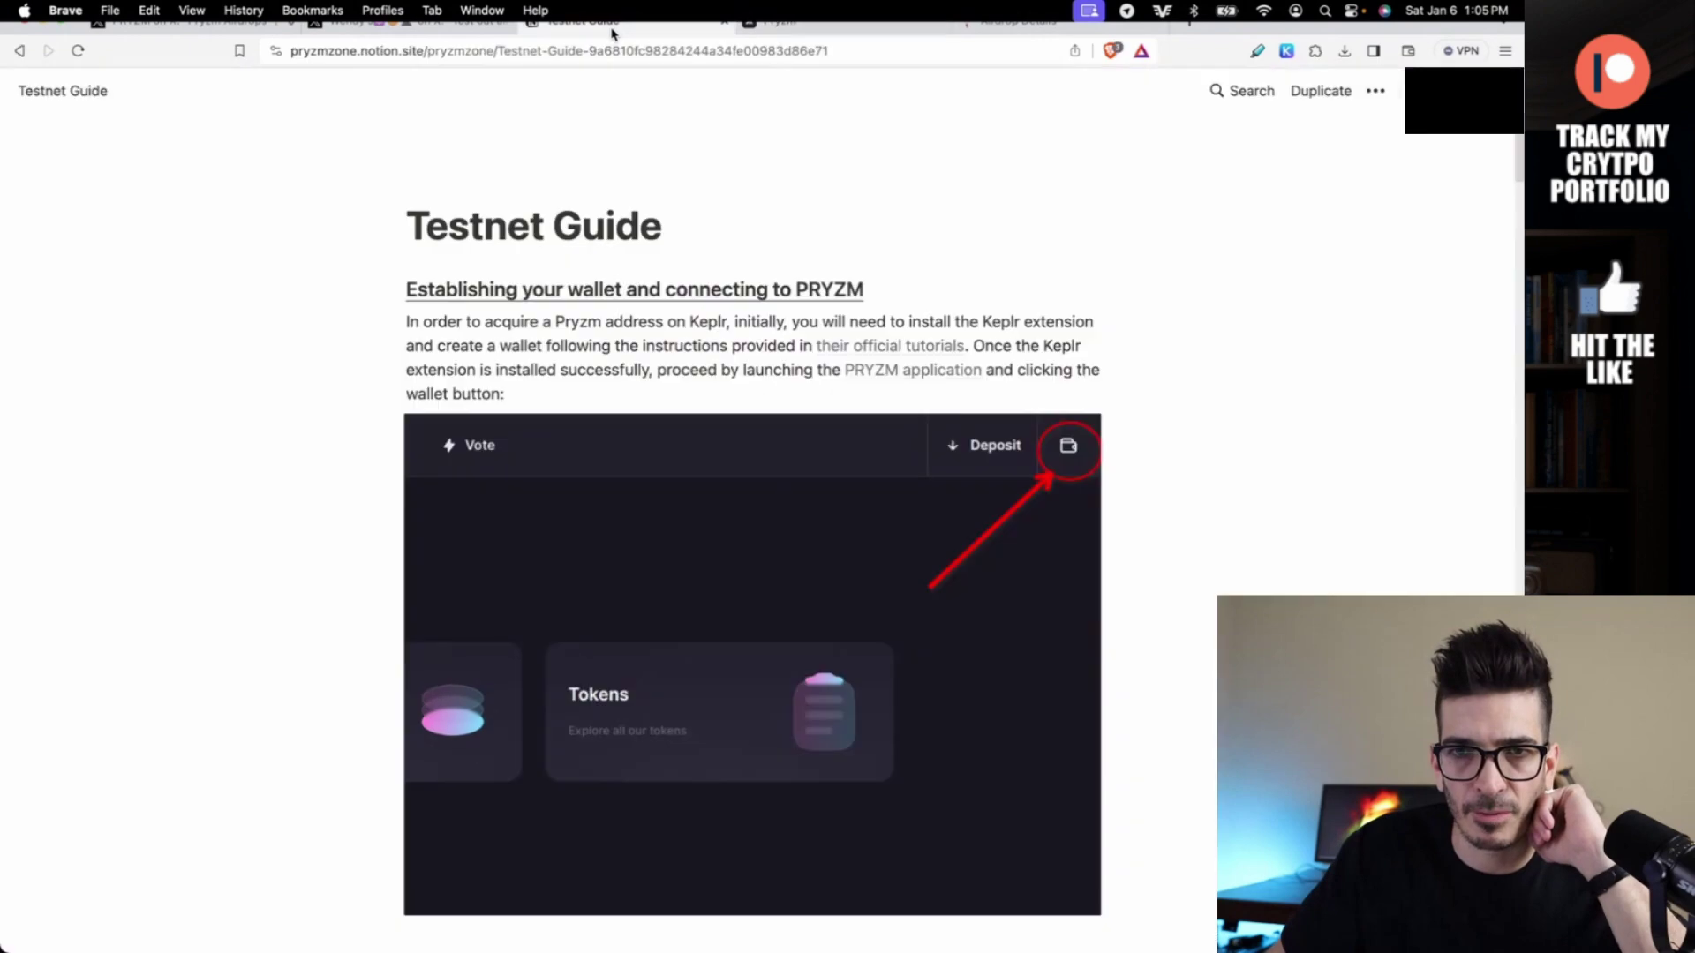
pyautogui.scroll(-15, 624, 317)
pyautogui.scroll(-2, 624, 311)
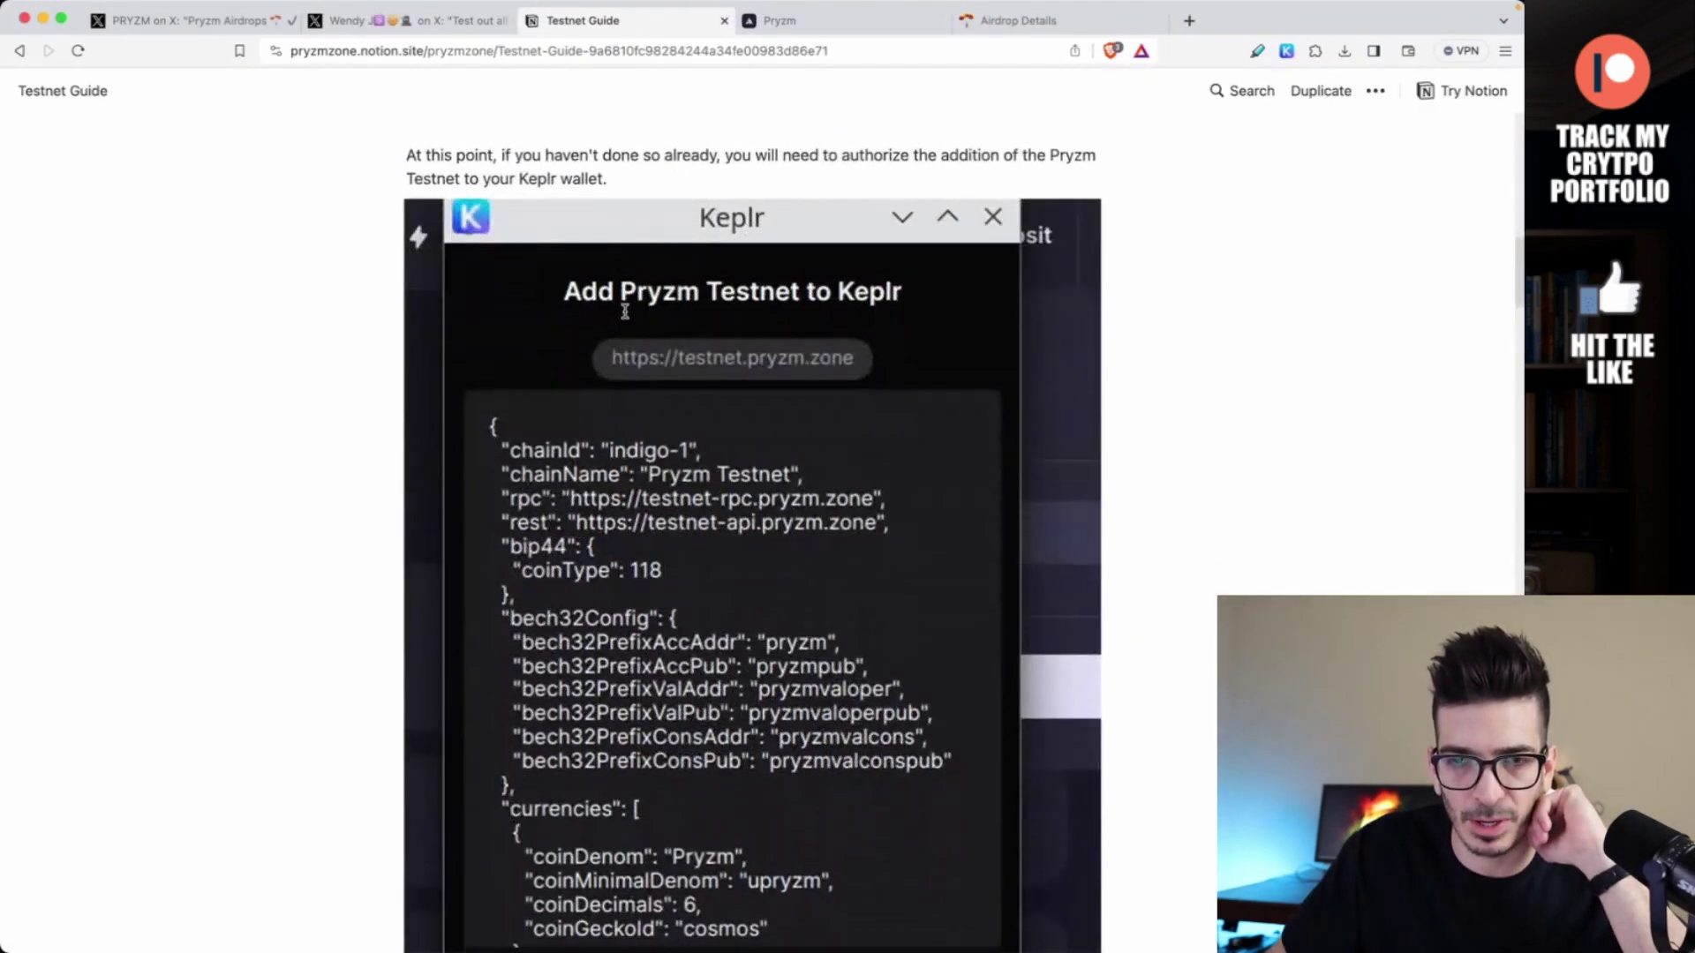
pyautogui.scroll(-20, 622, 291)
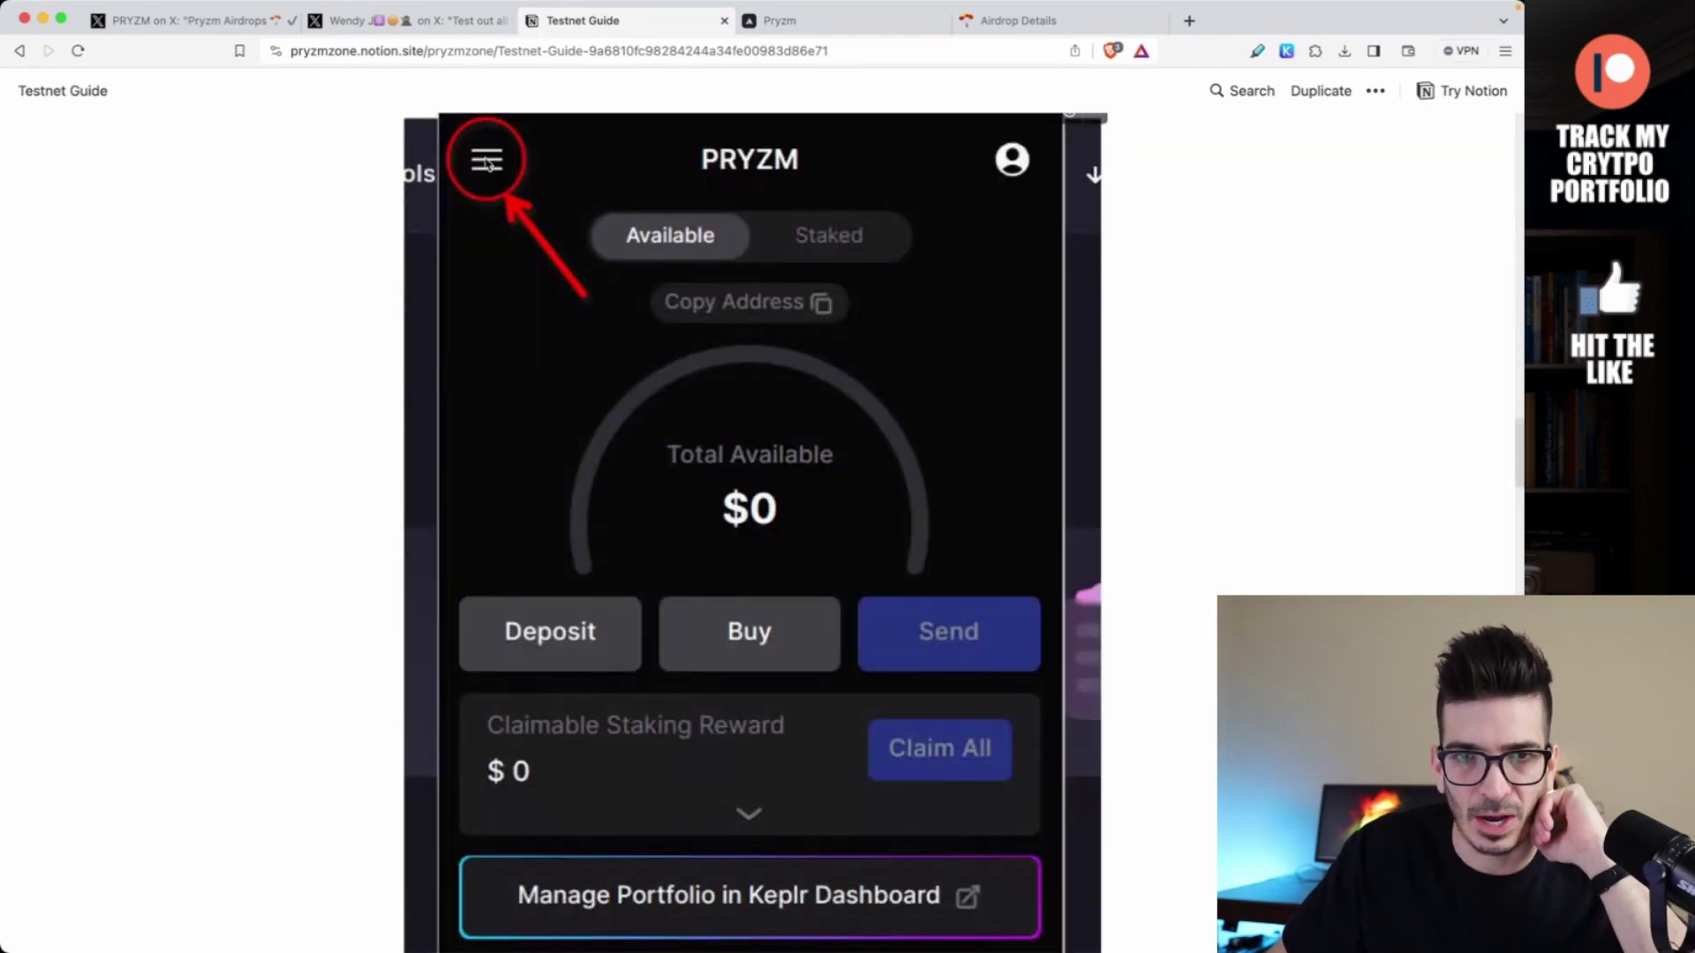
pyautogui.scroll(-15, 618, 391)
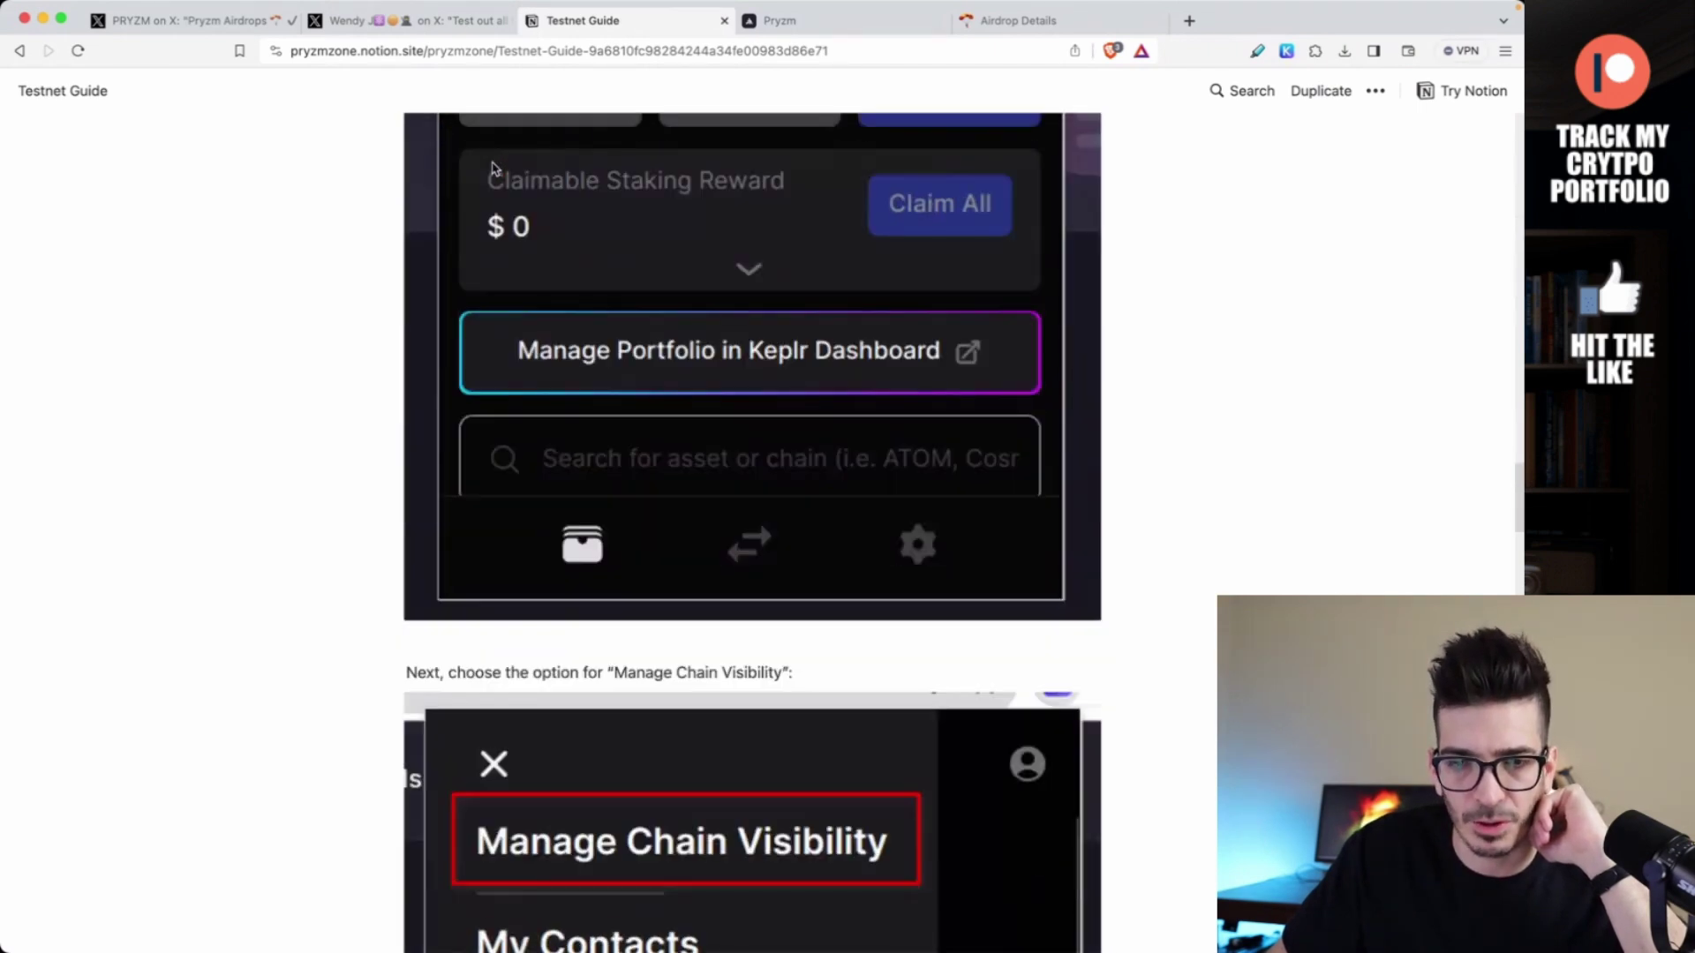
pyautogui.scroll(-15, 617, 391)
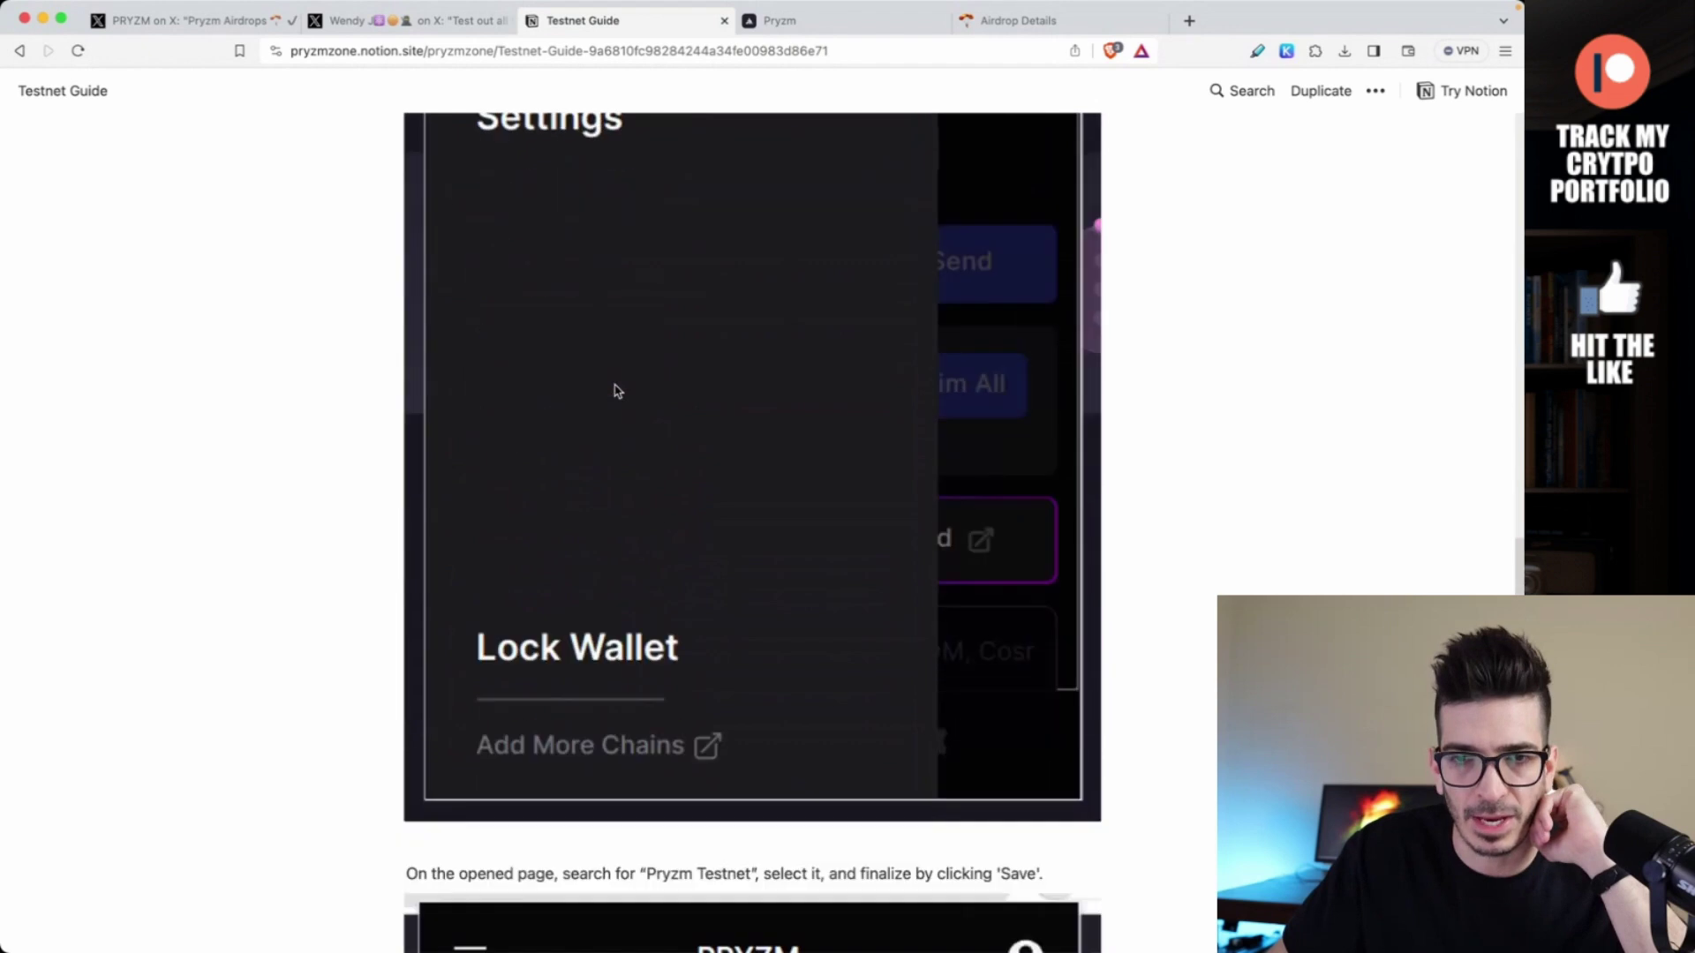
pyautogui.scroll(3, 616, 391)
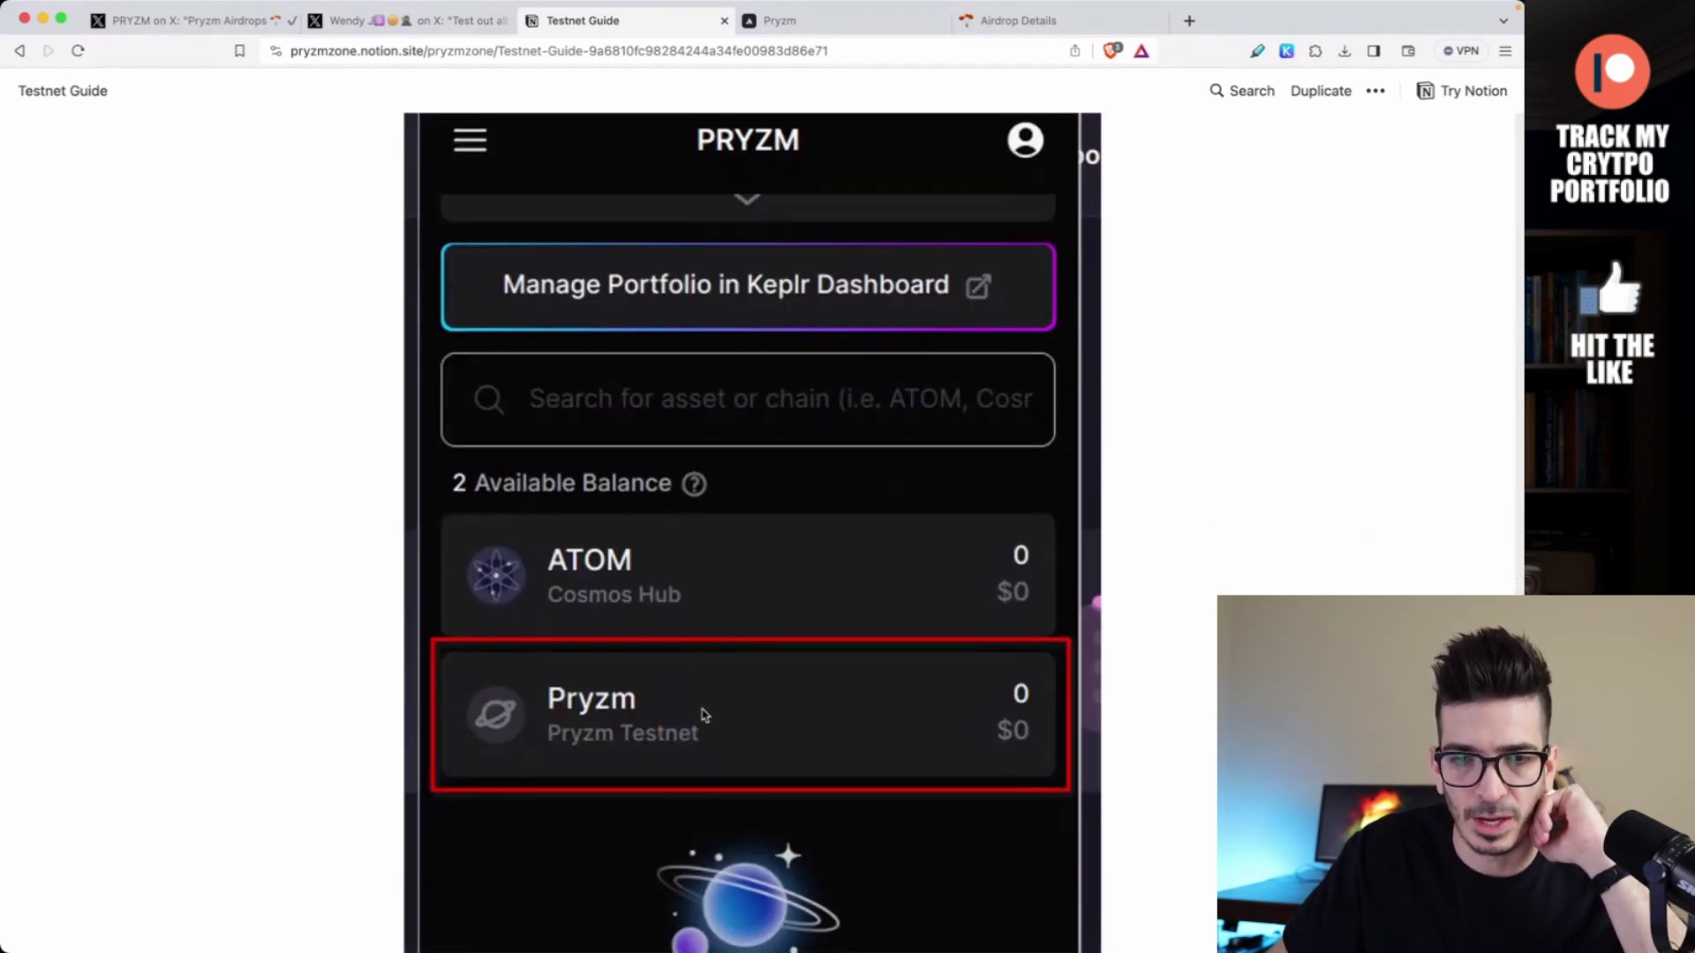
pyautogui.click(1287, 51)
pyautogui.click(962, 95)
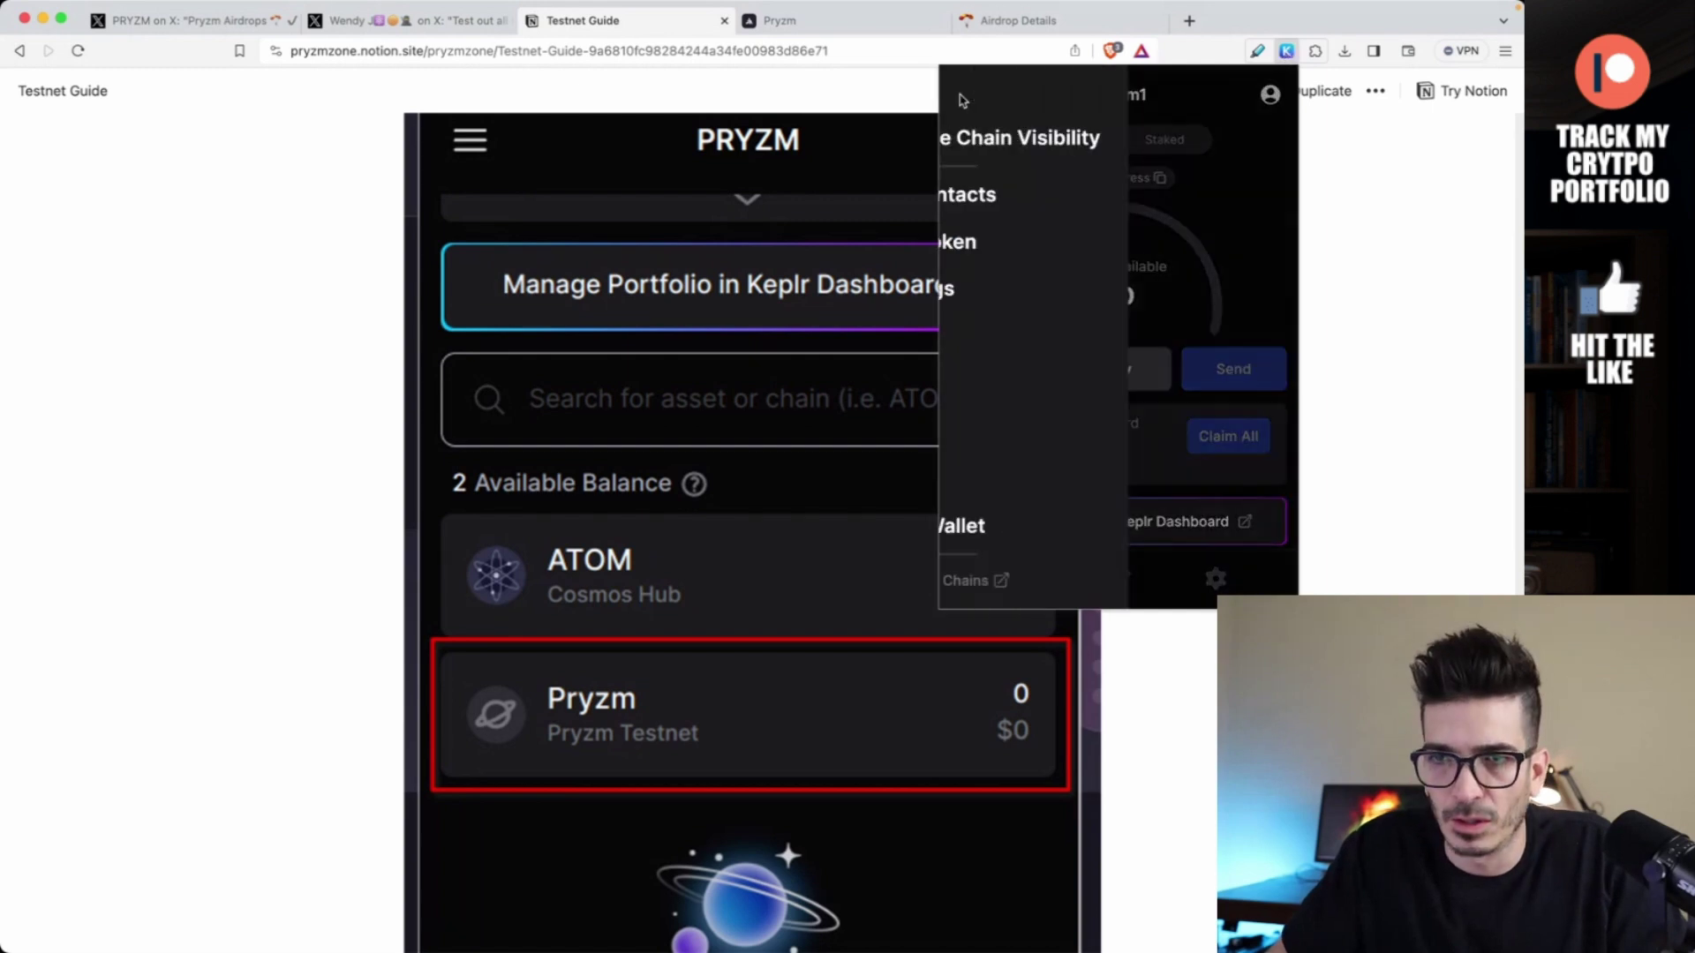
# - Filter Keplr's chains by 'pry', enable Pryzm Testnet, and save the selection
pyautogui.click(1005, 141)
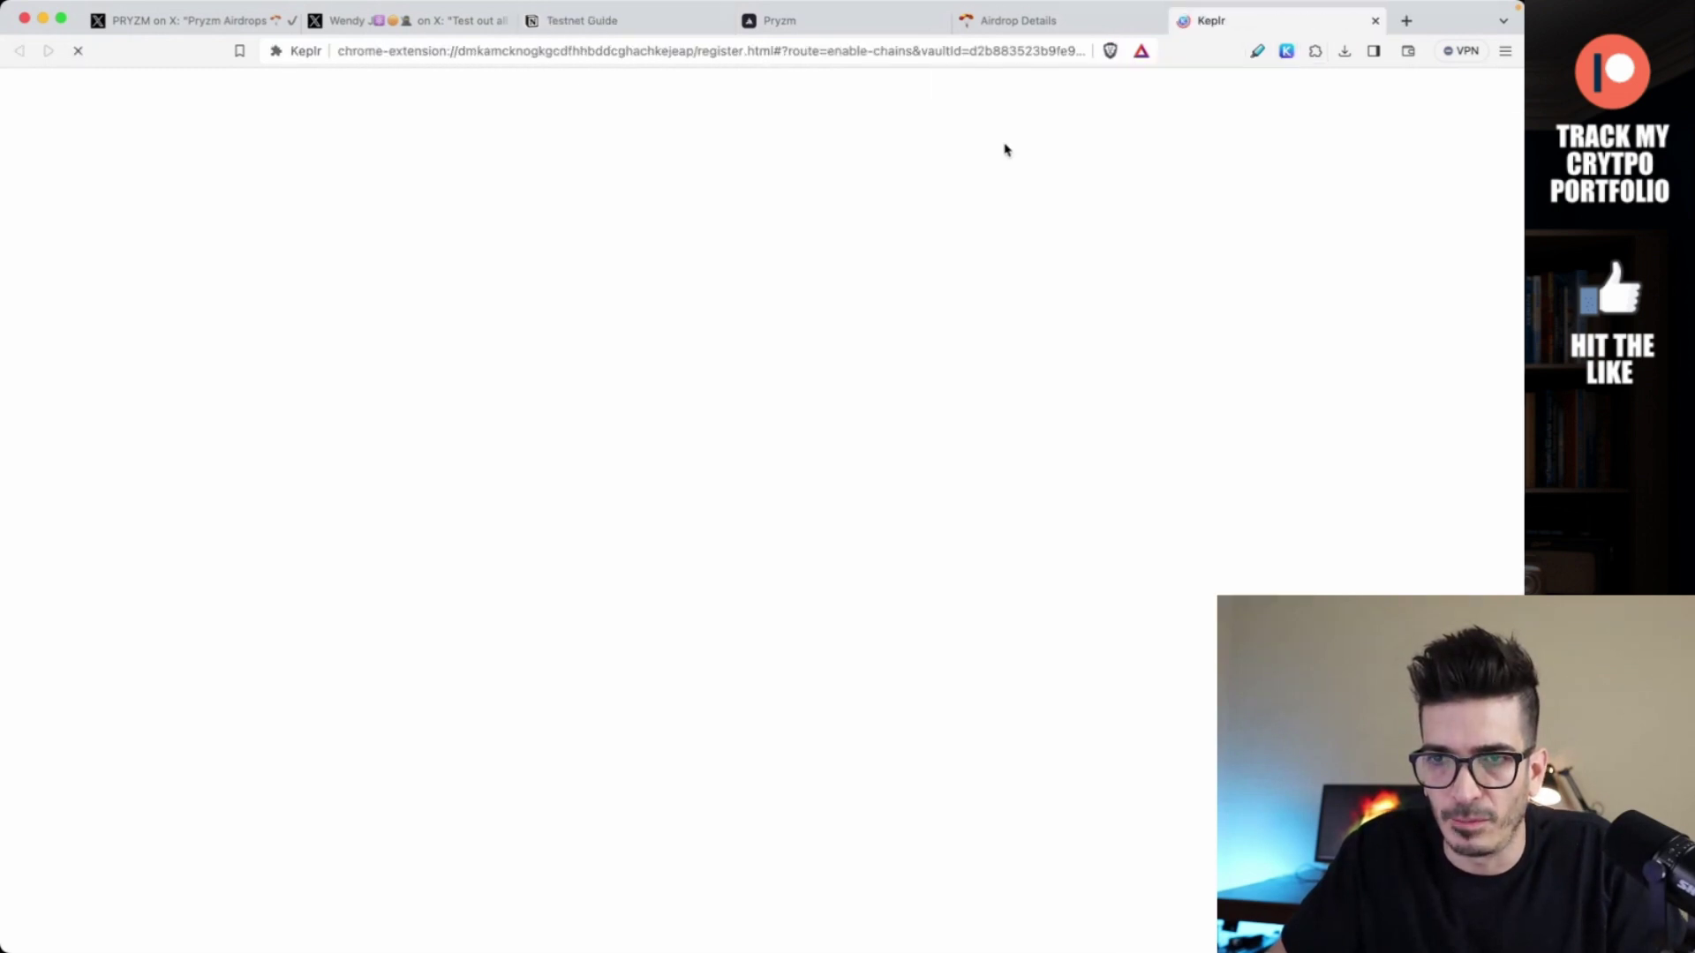
pyautogui.write('pry')
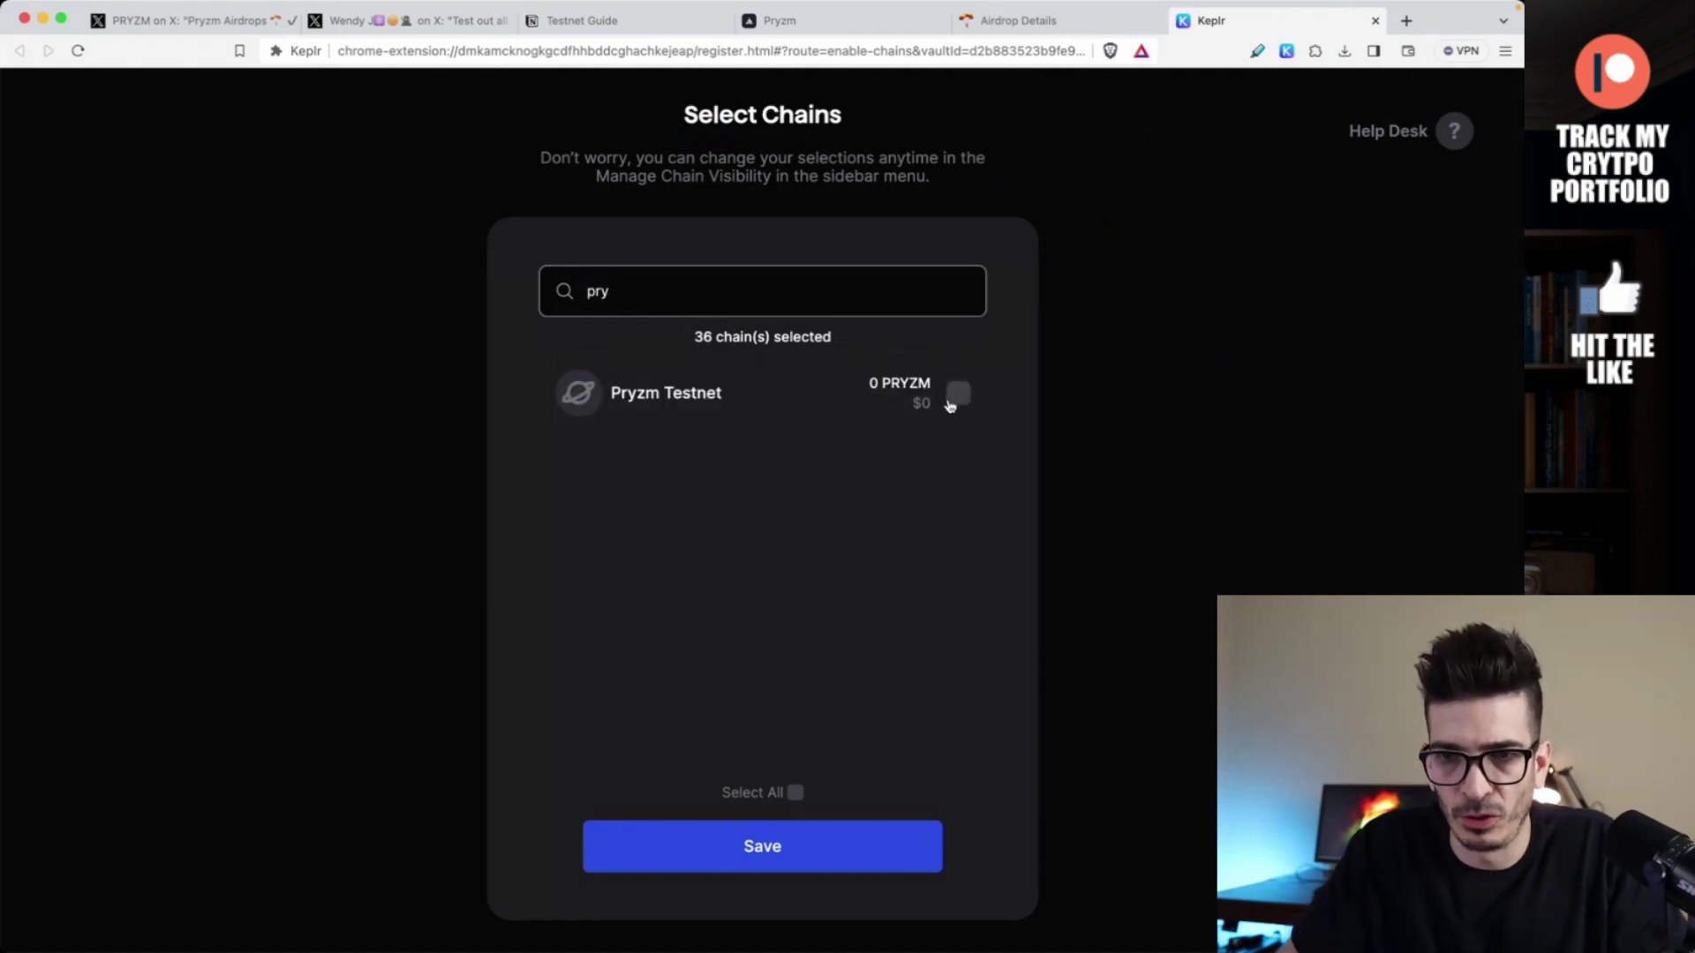
pyautogui.click(957, 393)
pyautogui.click(763, 846)
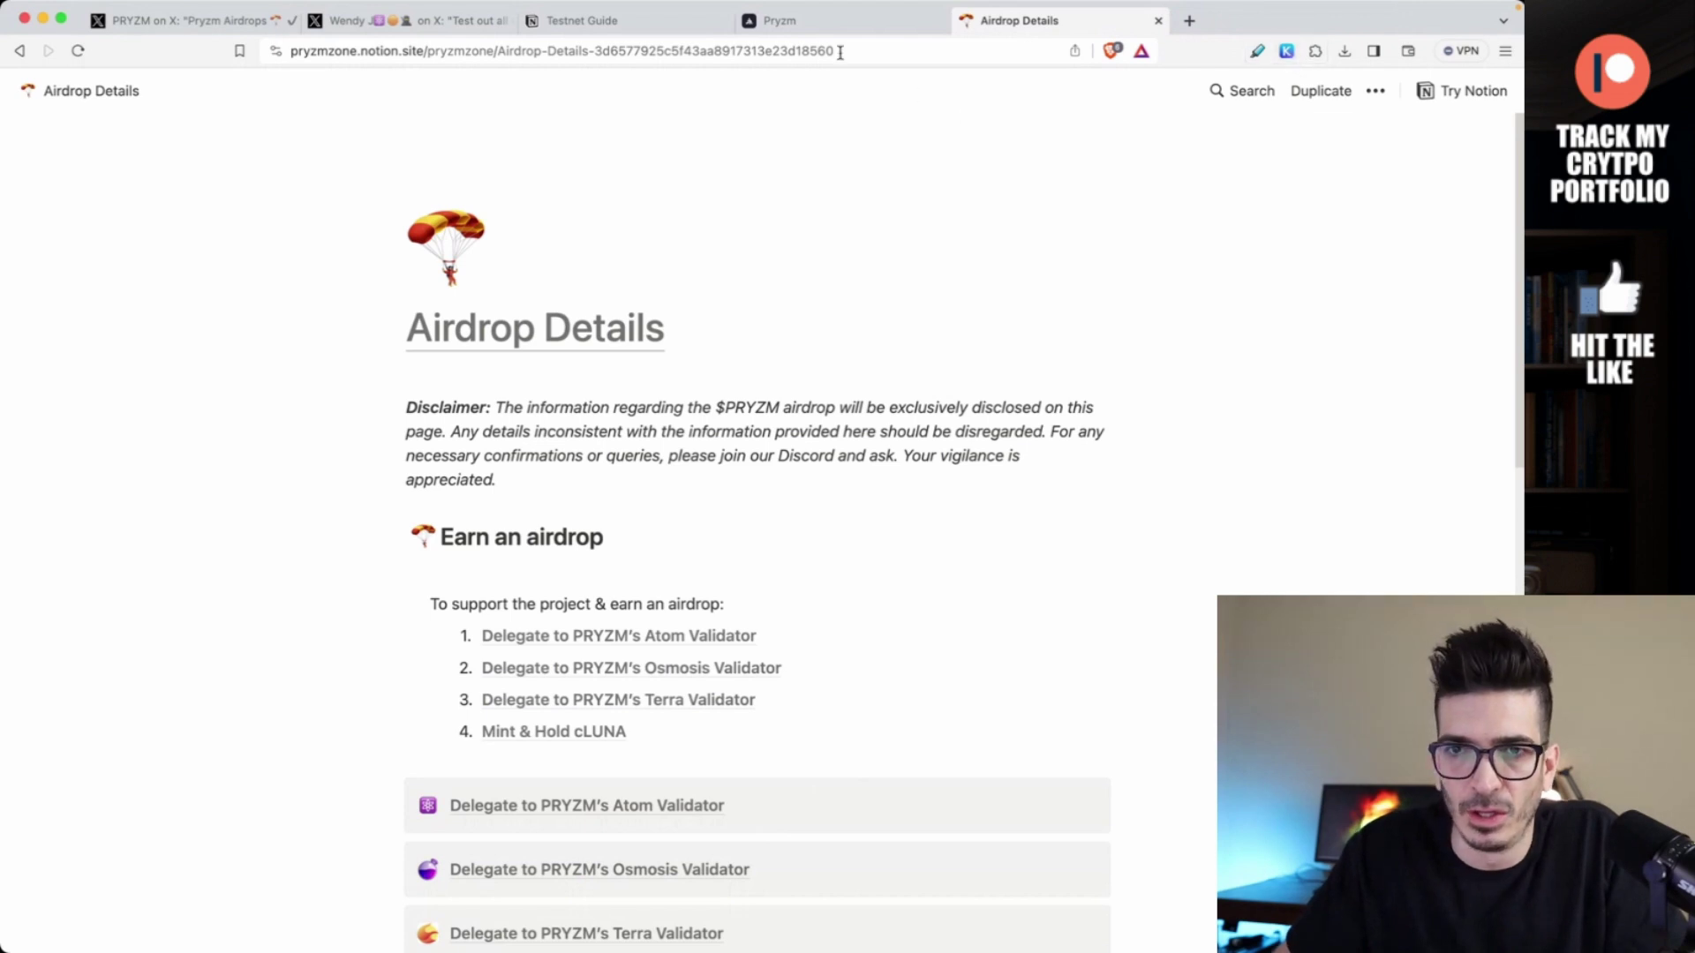
# - Scroll the Testnet Guide to 'Acquiring Tokens from the Faucet' and open the Faucet page link
pyautogui.click(582, 21)
pyautogui.scroll(-1, 444, 439)
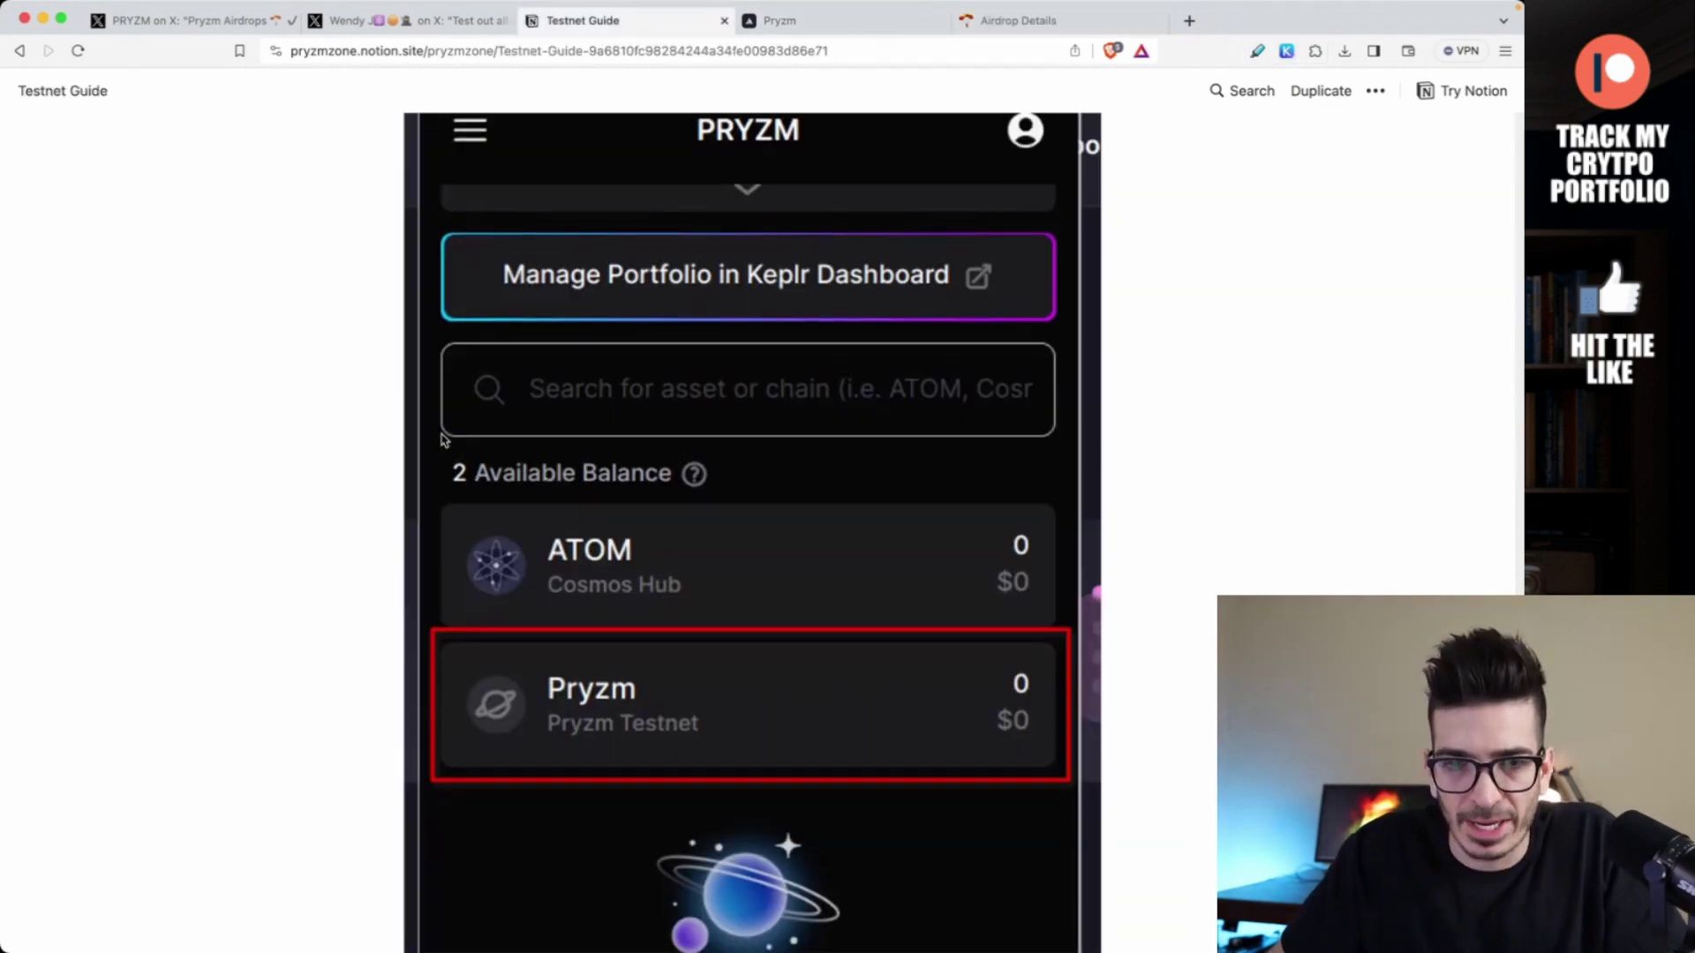
pyautogui.scroll(-10, 444, 439)
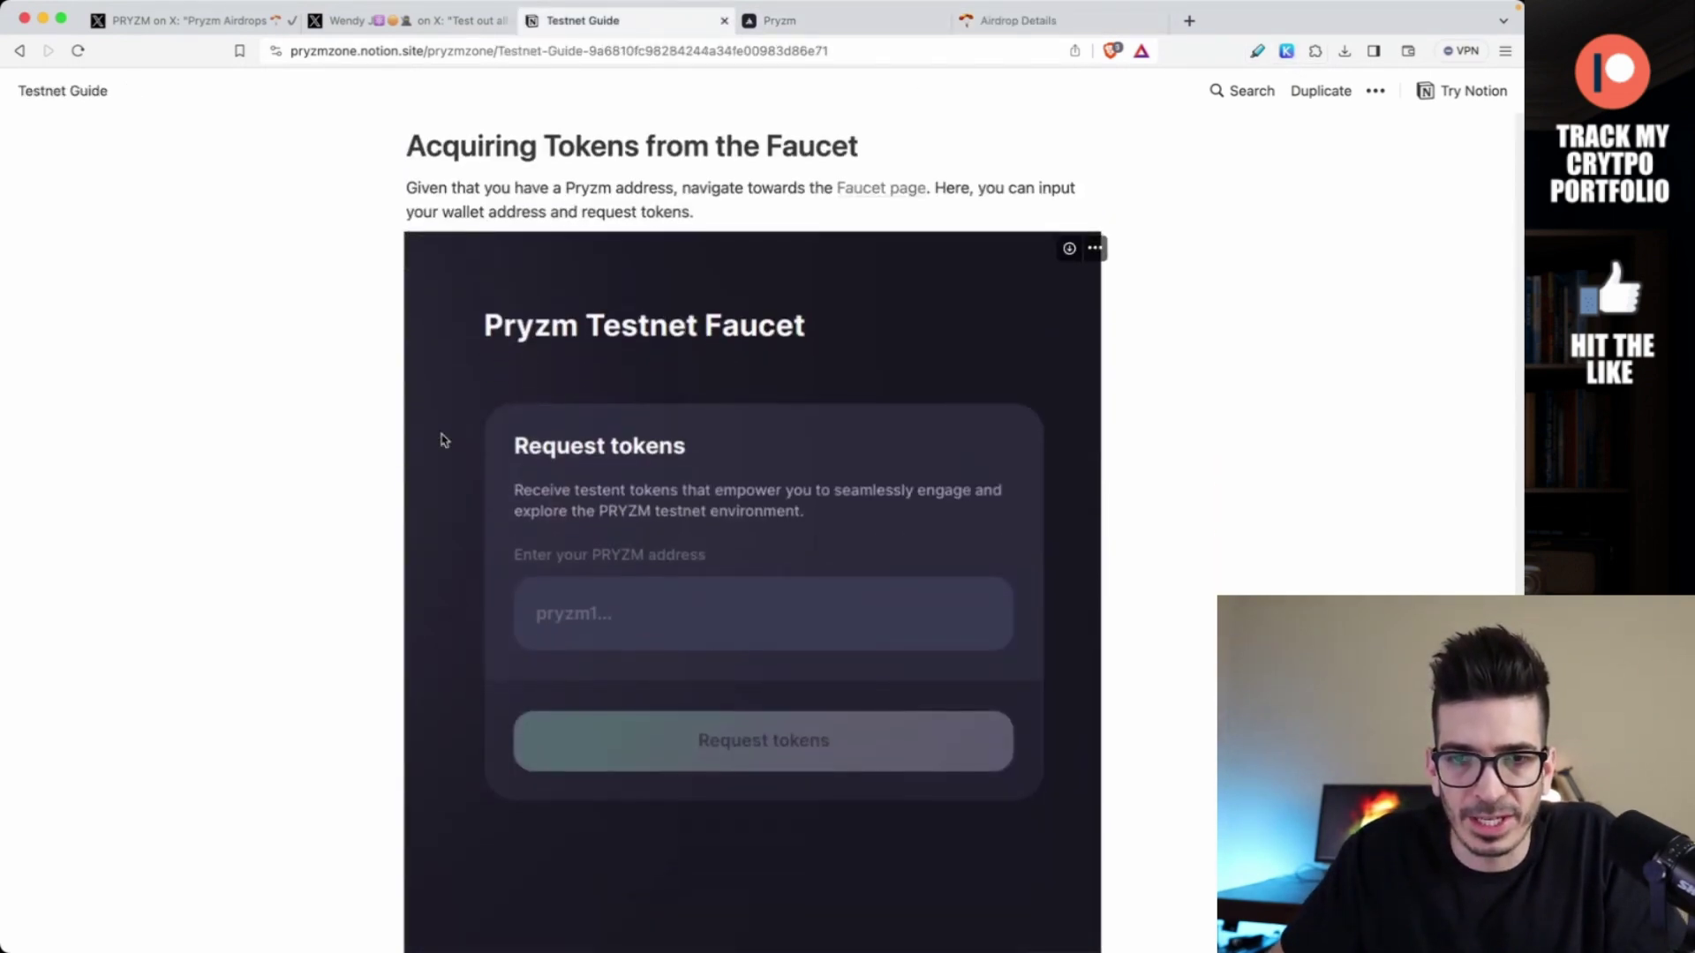
pyautogui.scroll(1, 444, 438)
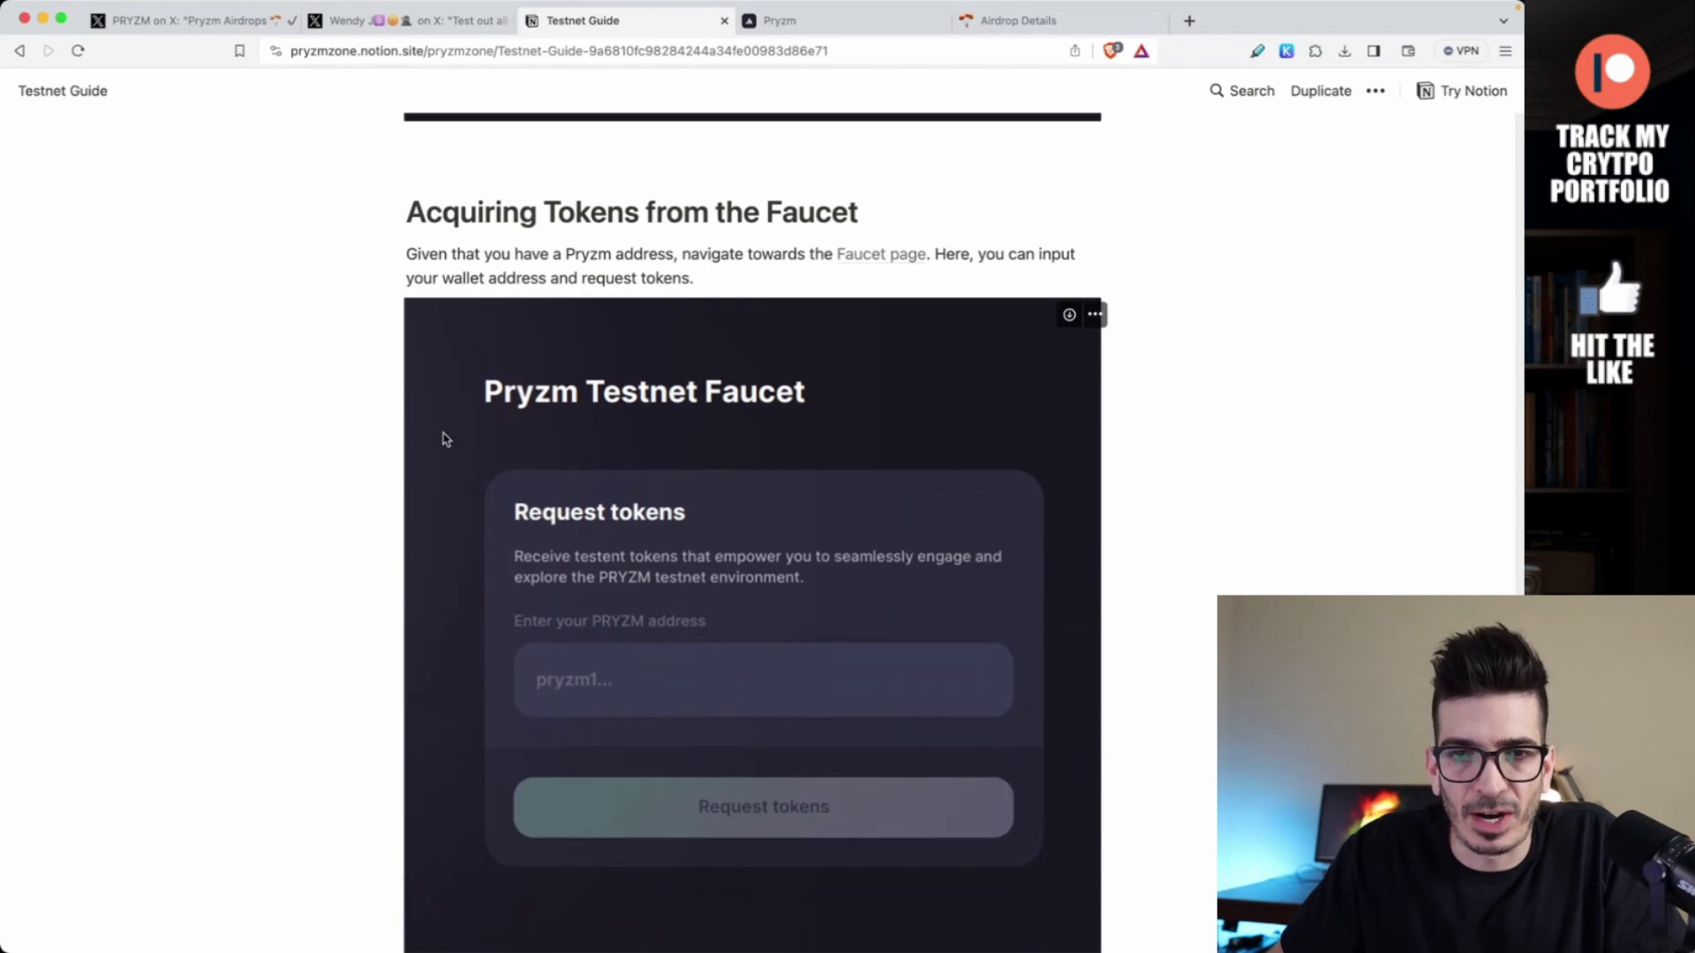
pyautogui.click(873, 258)
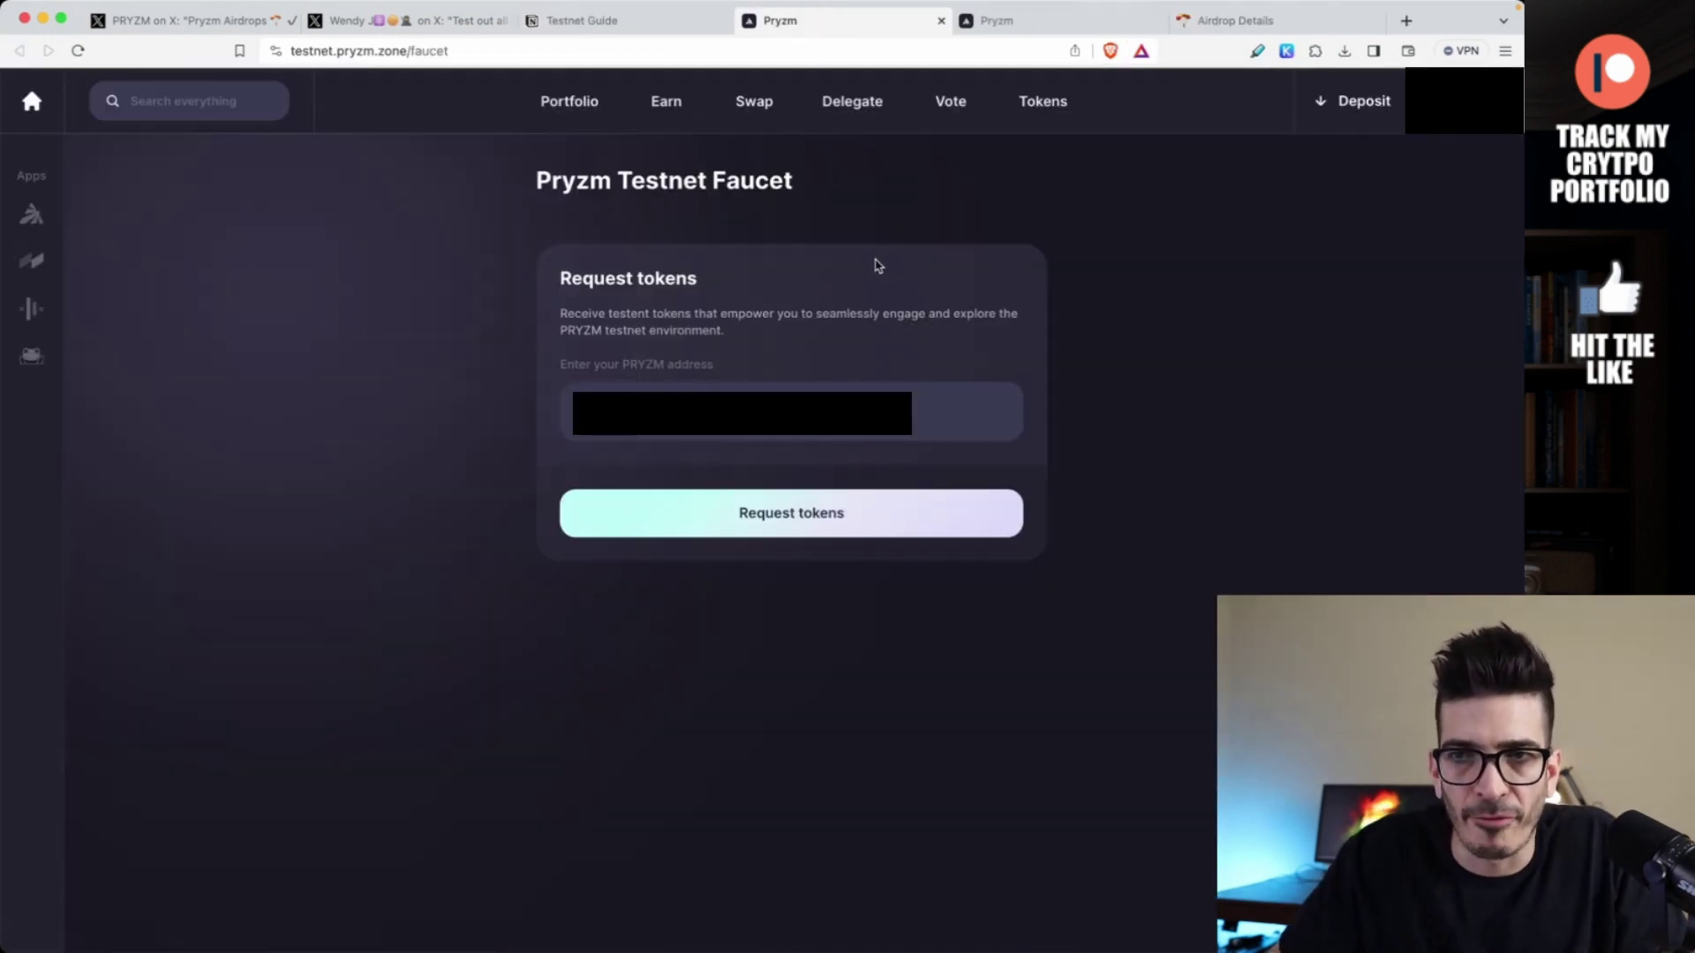
# - Recheck the Testnet Guide's faucet instructions and return to the faucet page
pyautogui.click(631, 33)
pyautogui.scroll(-5, 547, 371)
pyautogui.scroll(3, 551, 370)
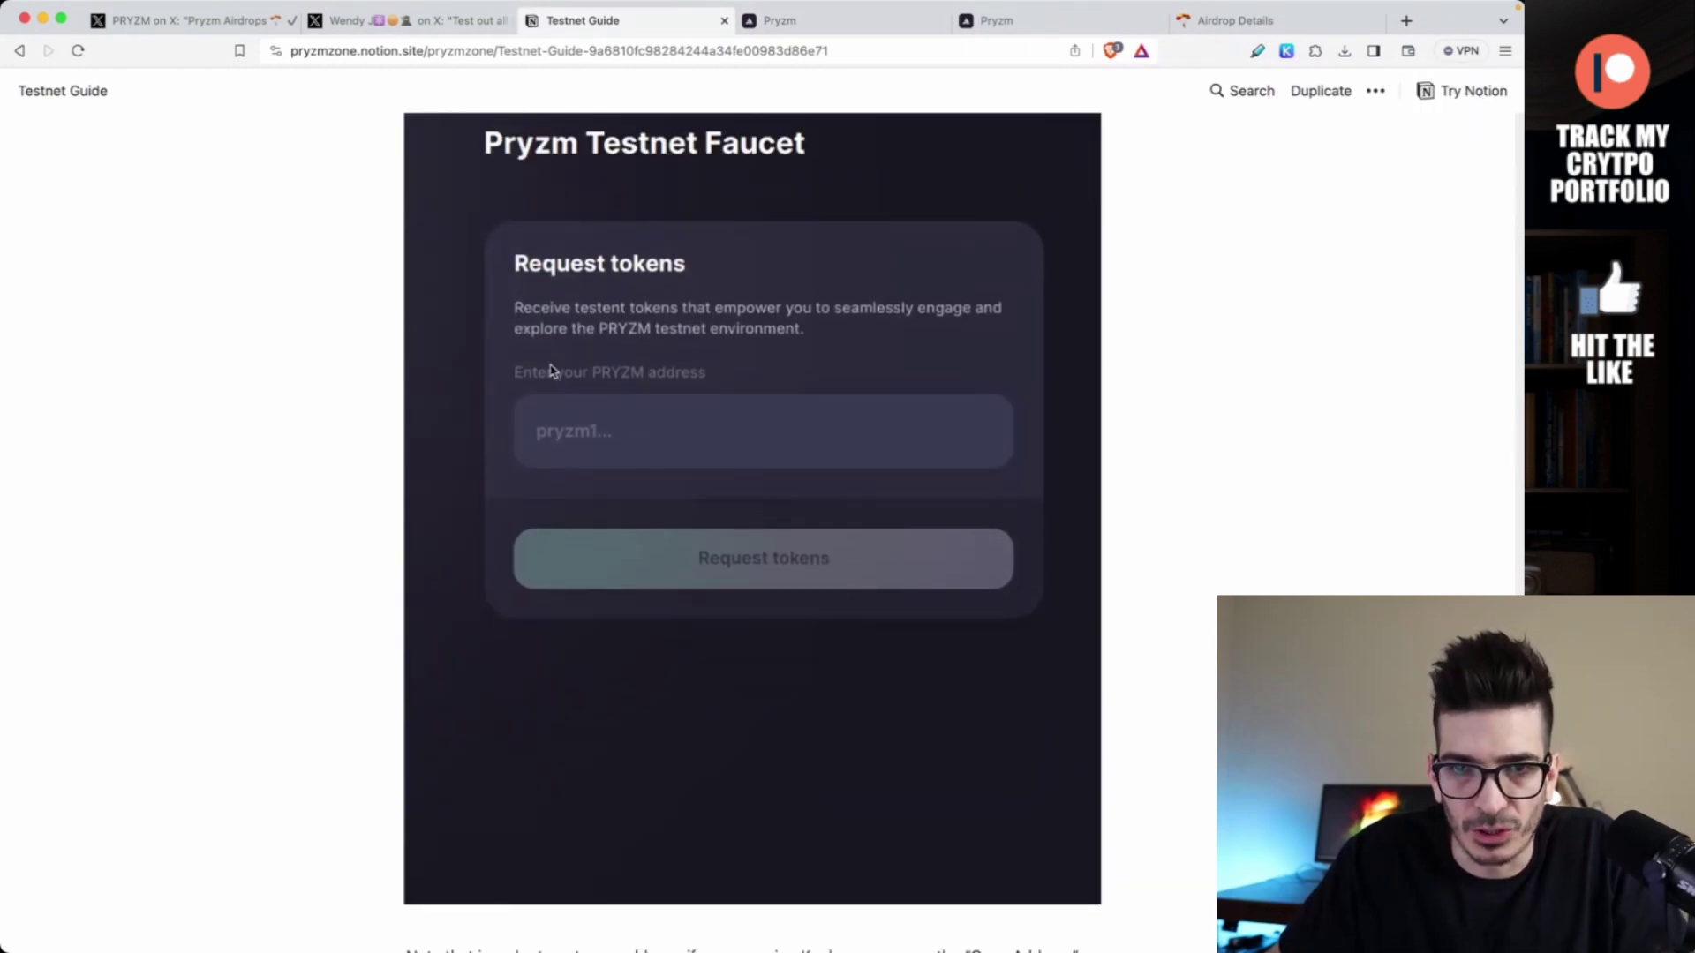
pyautogui.scroll(-10, 551, 371)
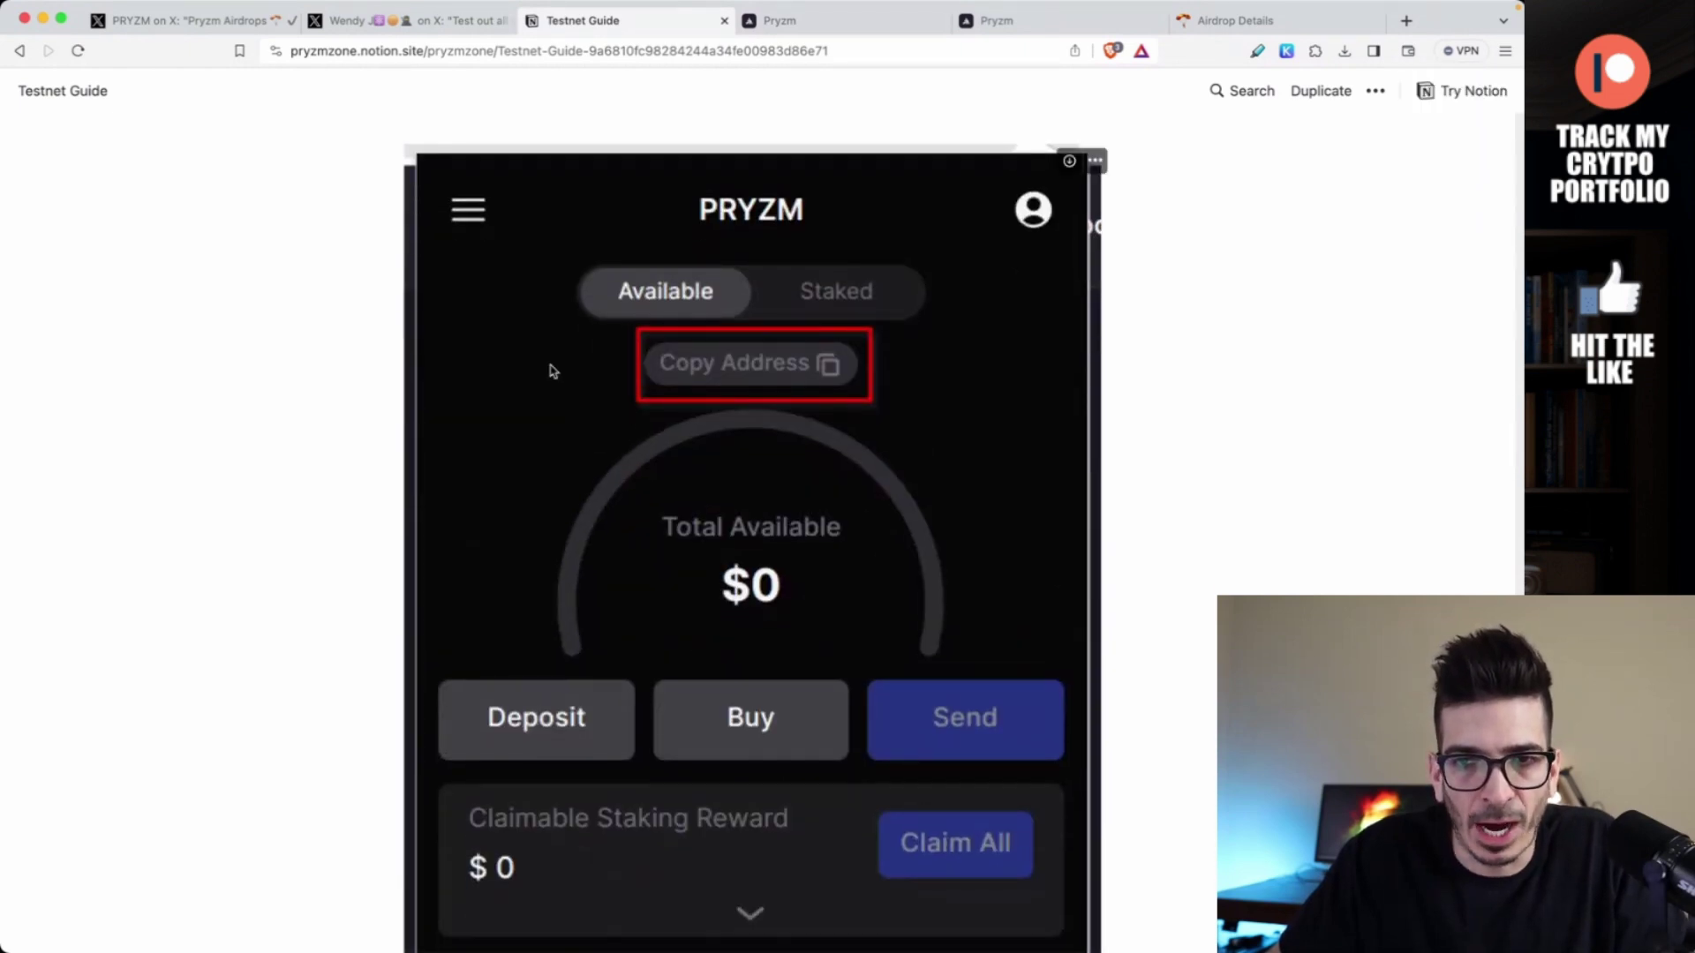
pyautogui.scroll(-10, 553, 371)
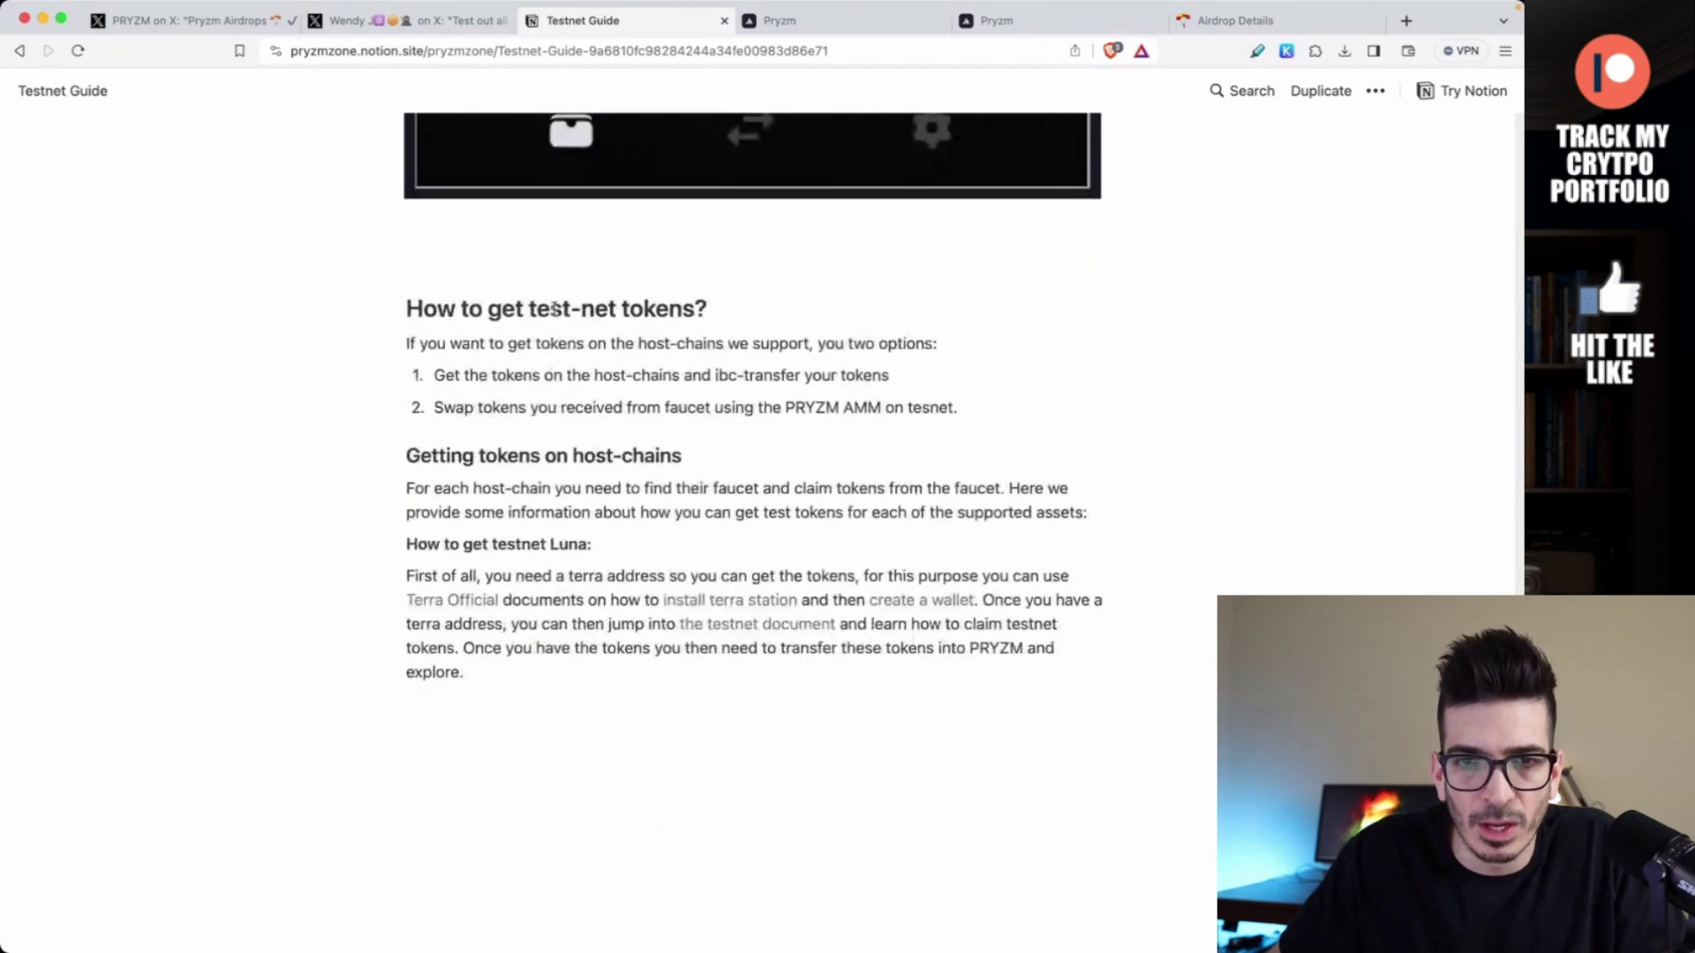
pyautogui.click(896, 27)
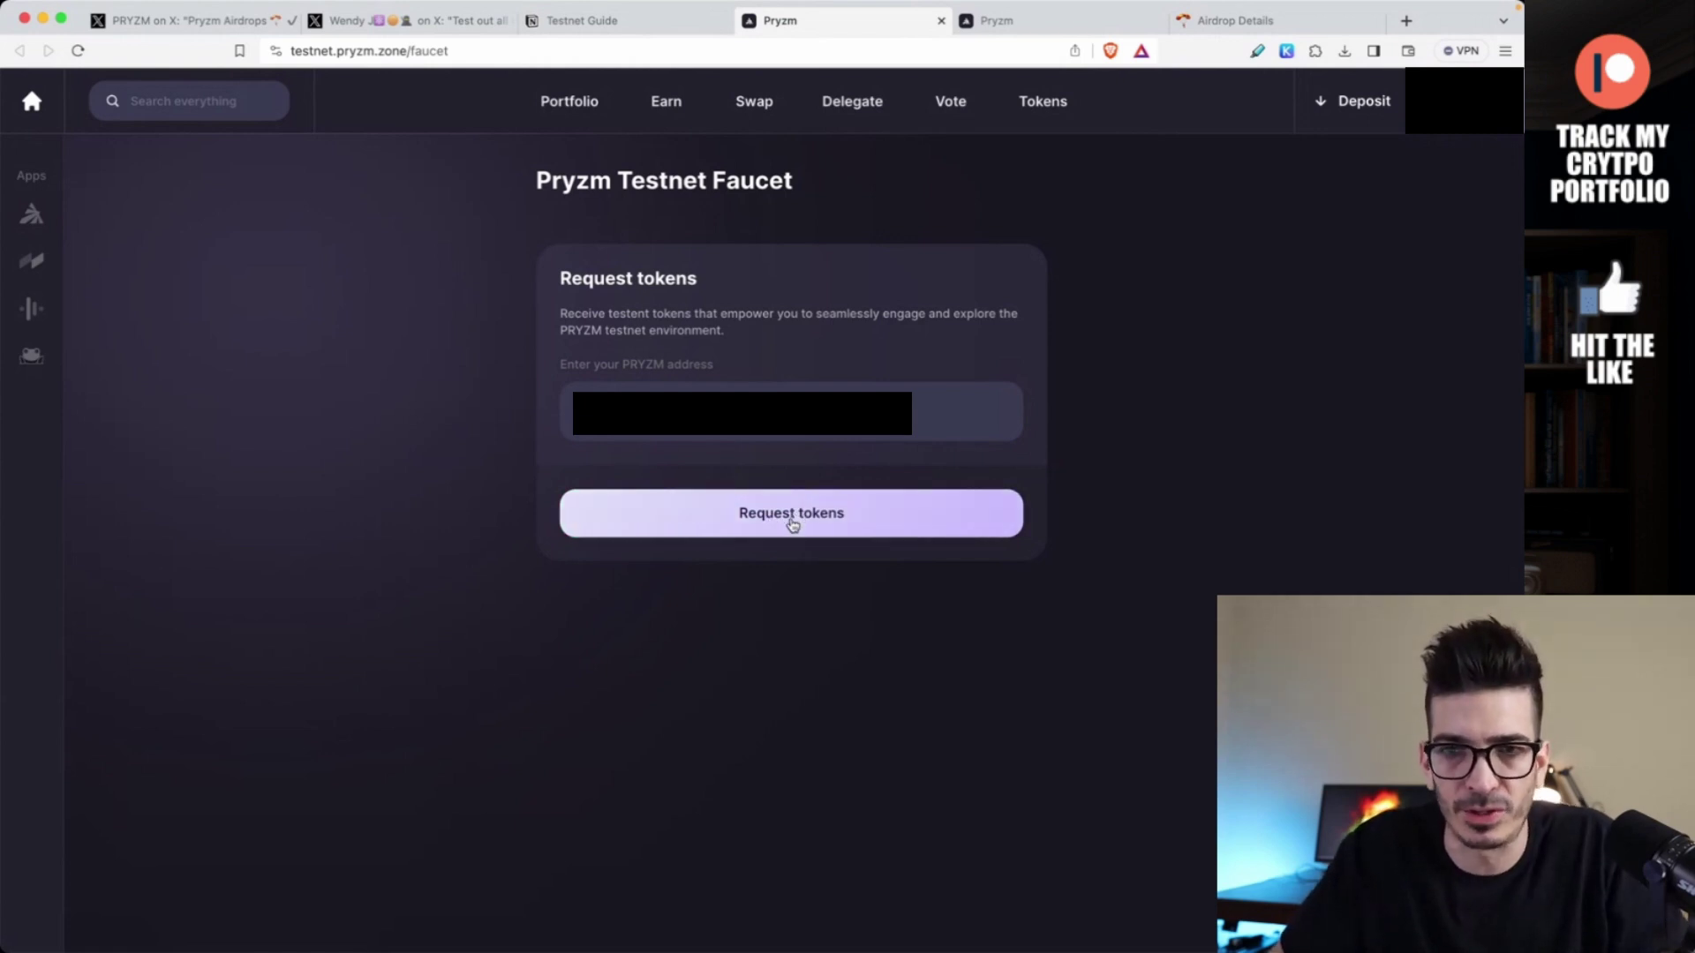
# - Request faucet tokens, pass the car-image reCAPTCHA, and confirm Keplr holds 10 USDsim and 2 PRYZM
pyautogui.click(792, 524)
pyautogui.click(582, 496)
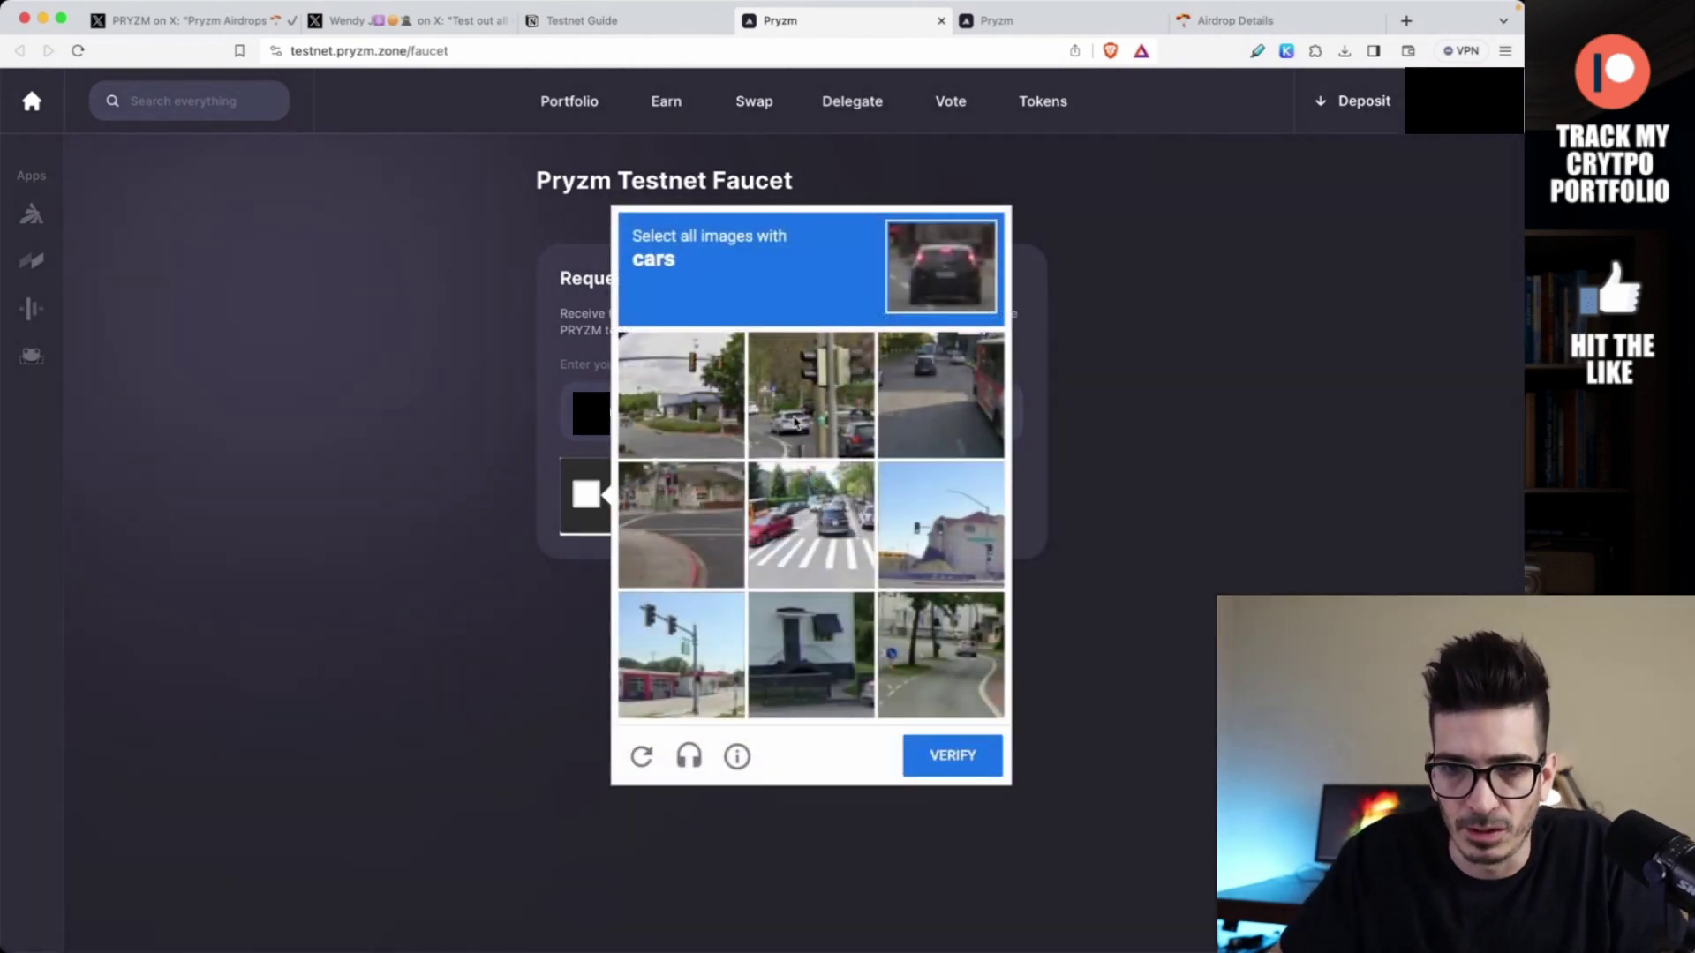
pyautogui.click(799, 420)
pyautogui.click(803, 534)
pyautogui.click(945, 402)
pyautogui.click(953, 758)
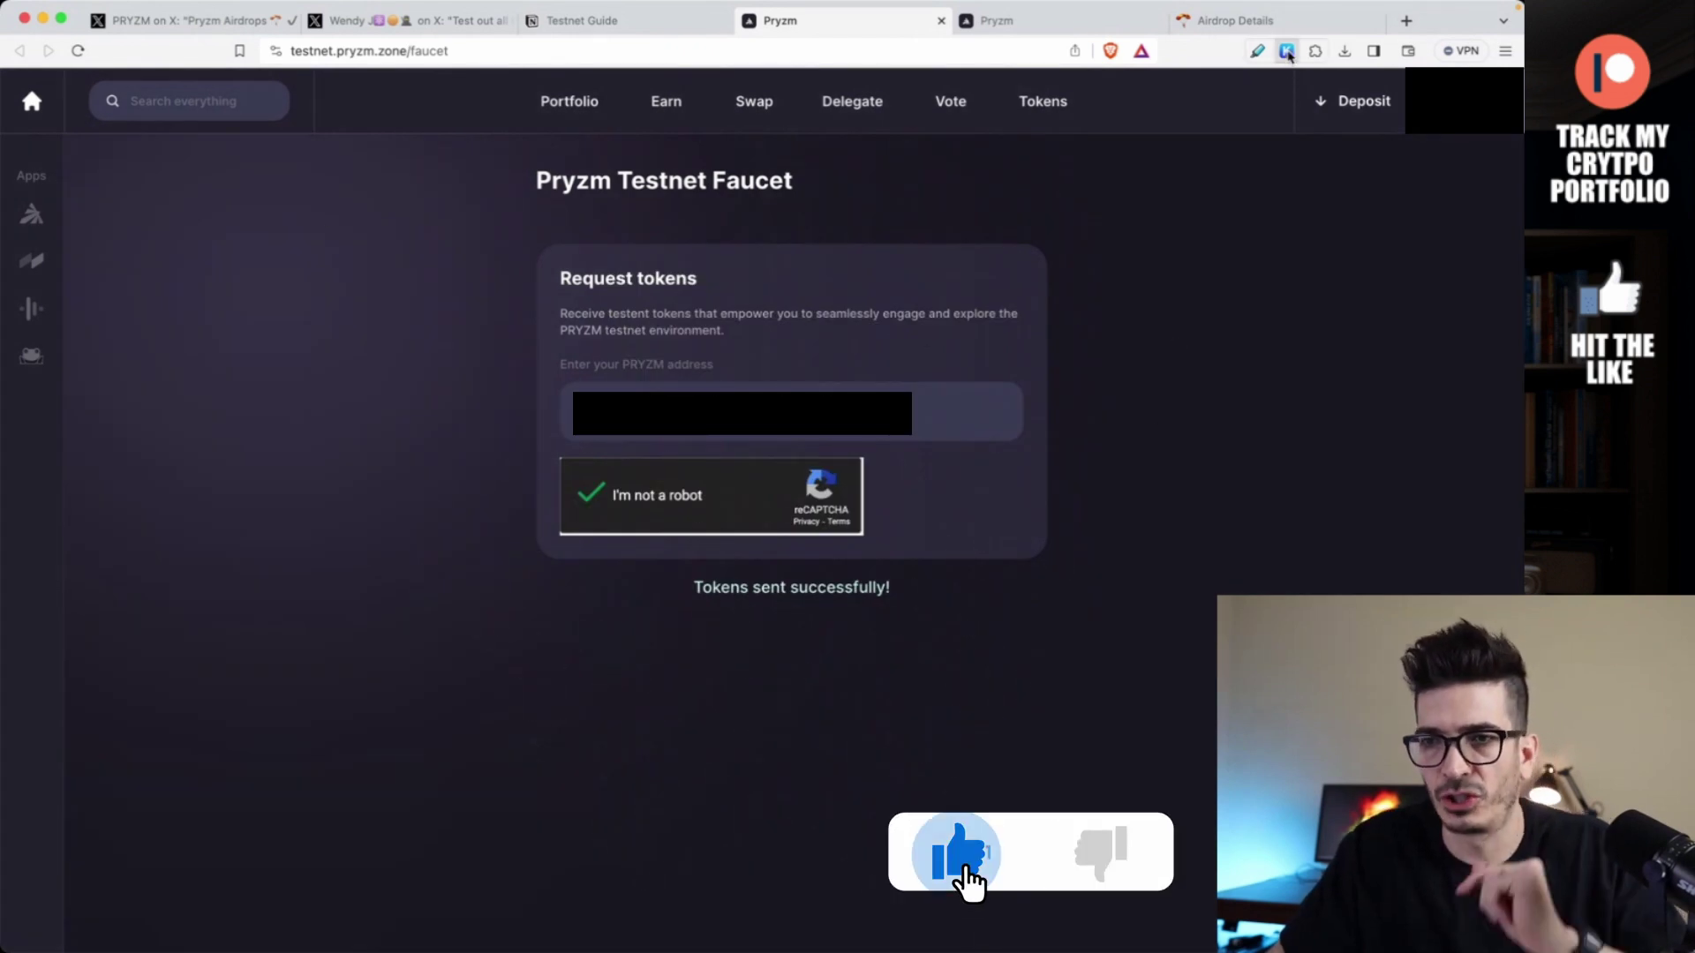
pyautogui.click(1287, 51)
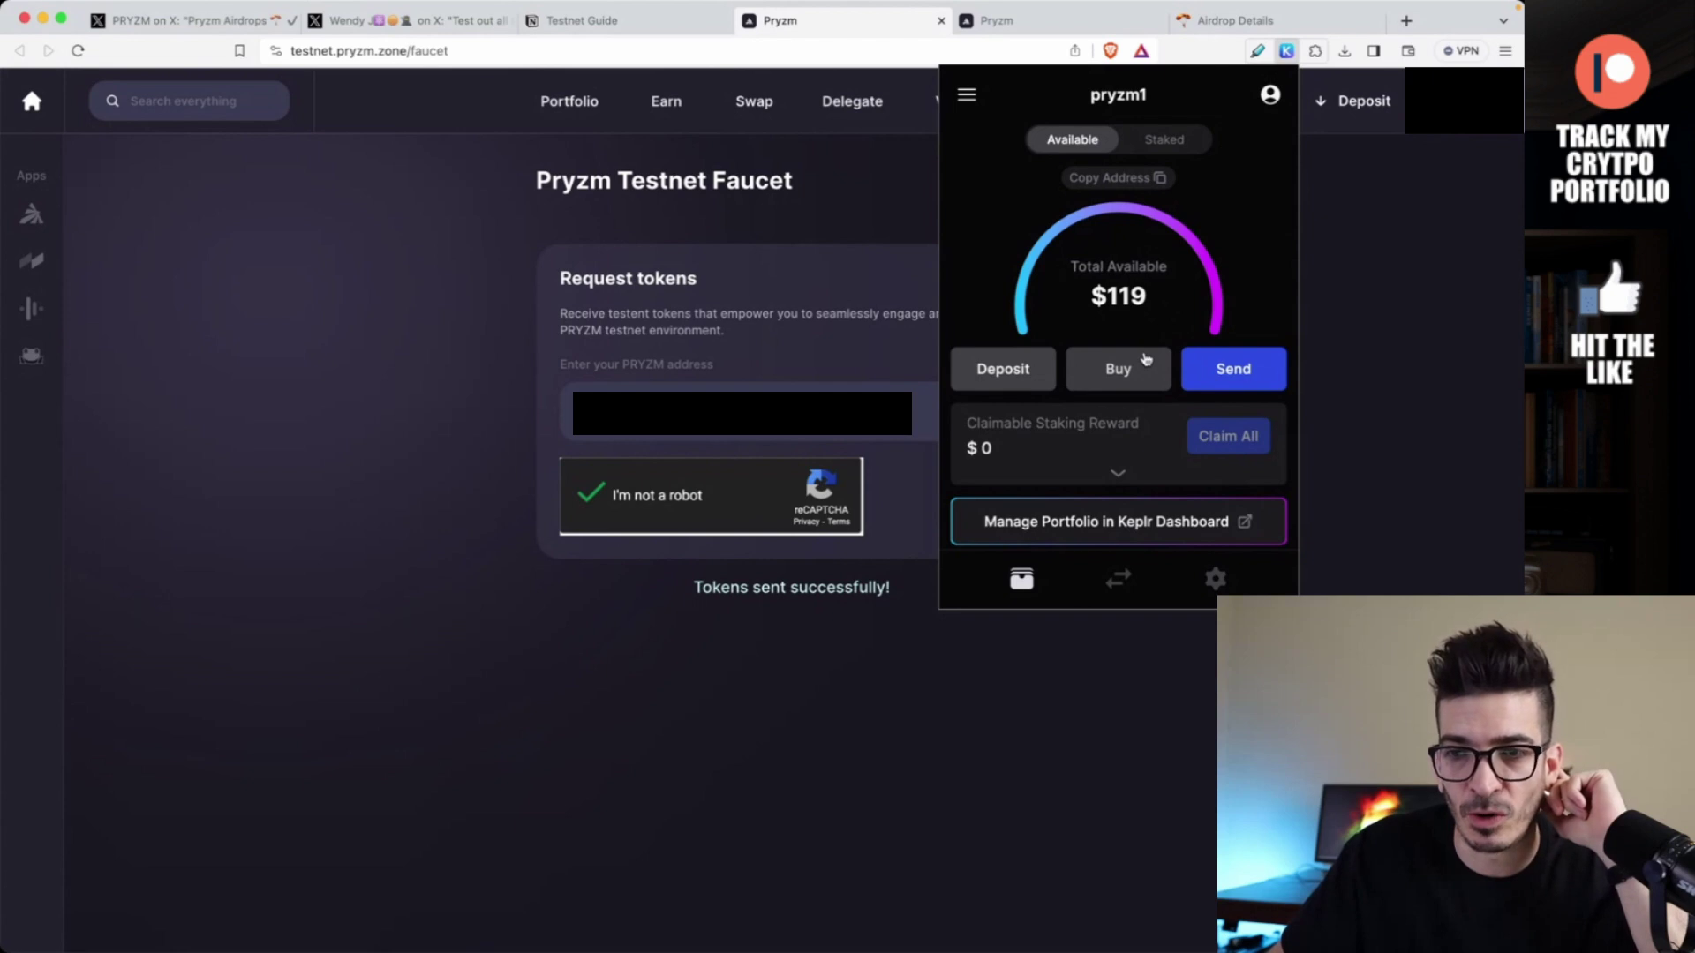
pyautogui.scroll(-5, 1145, 358)
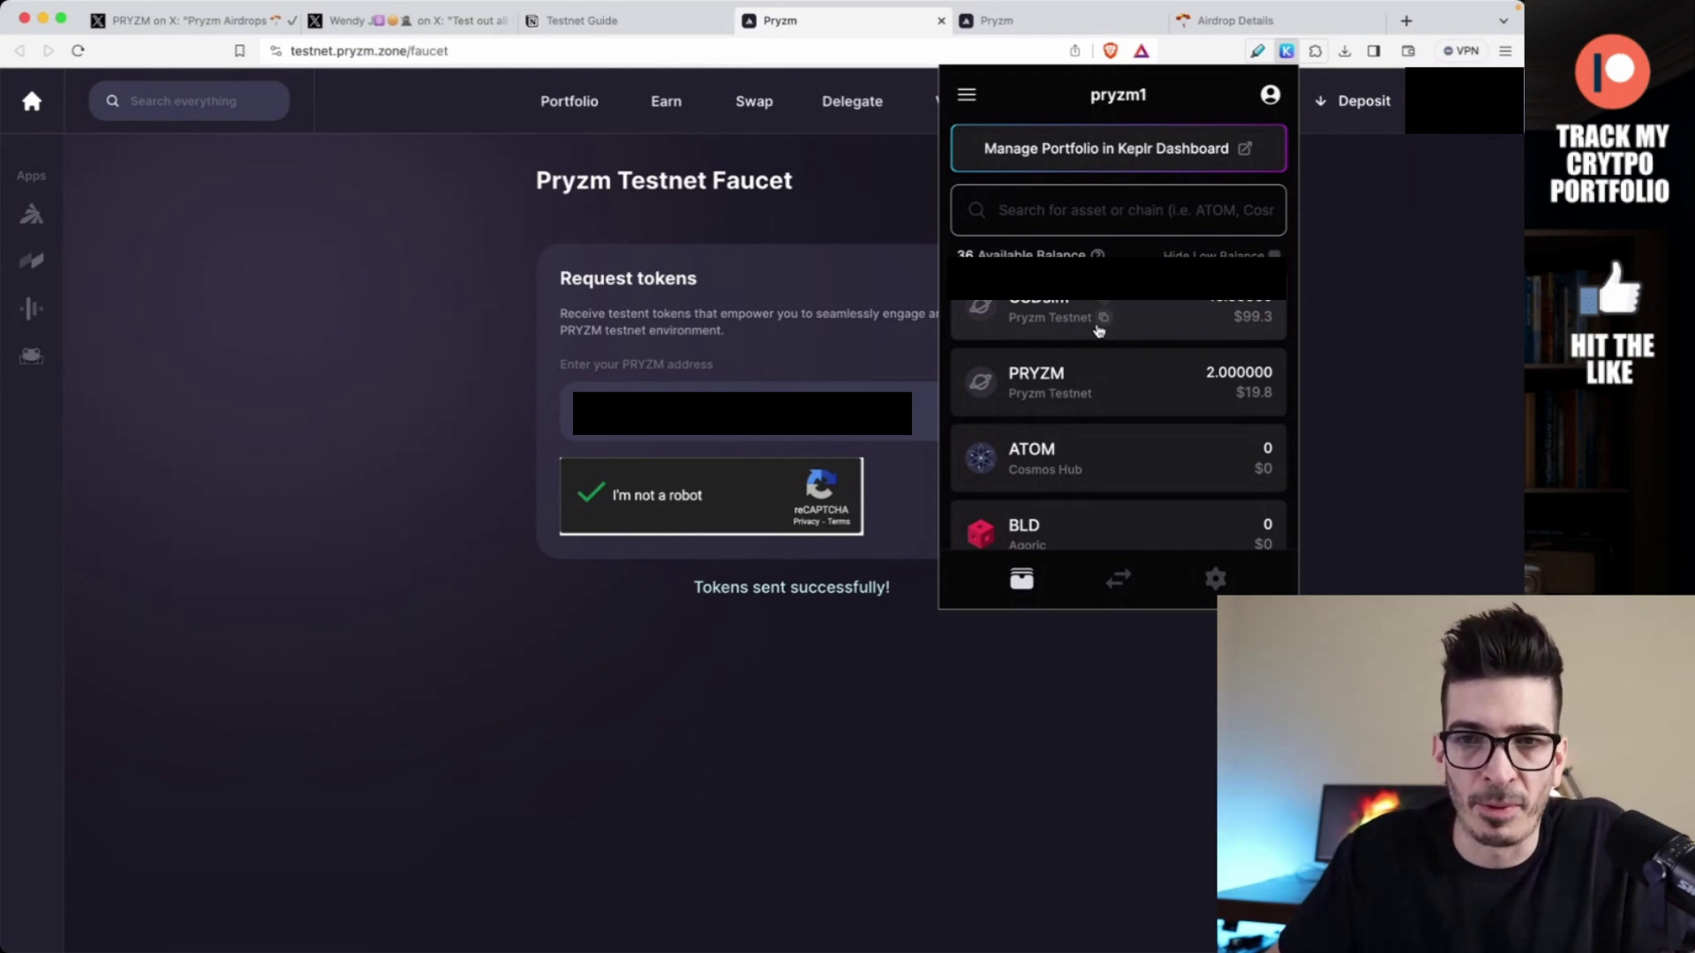
# - Read the X thread's testnet feature list, then bring up Pryzm's Swap page showing USDC to cLUNA
pyautogui.click(1365, 313)
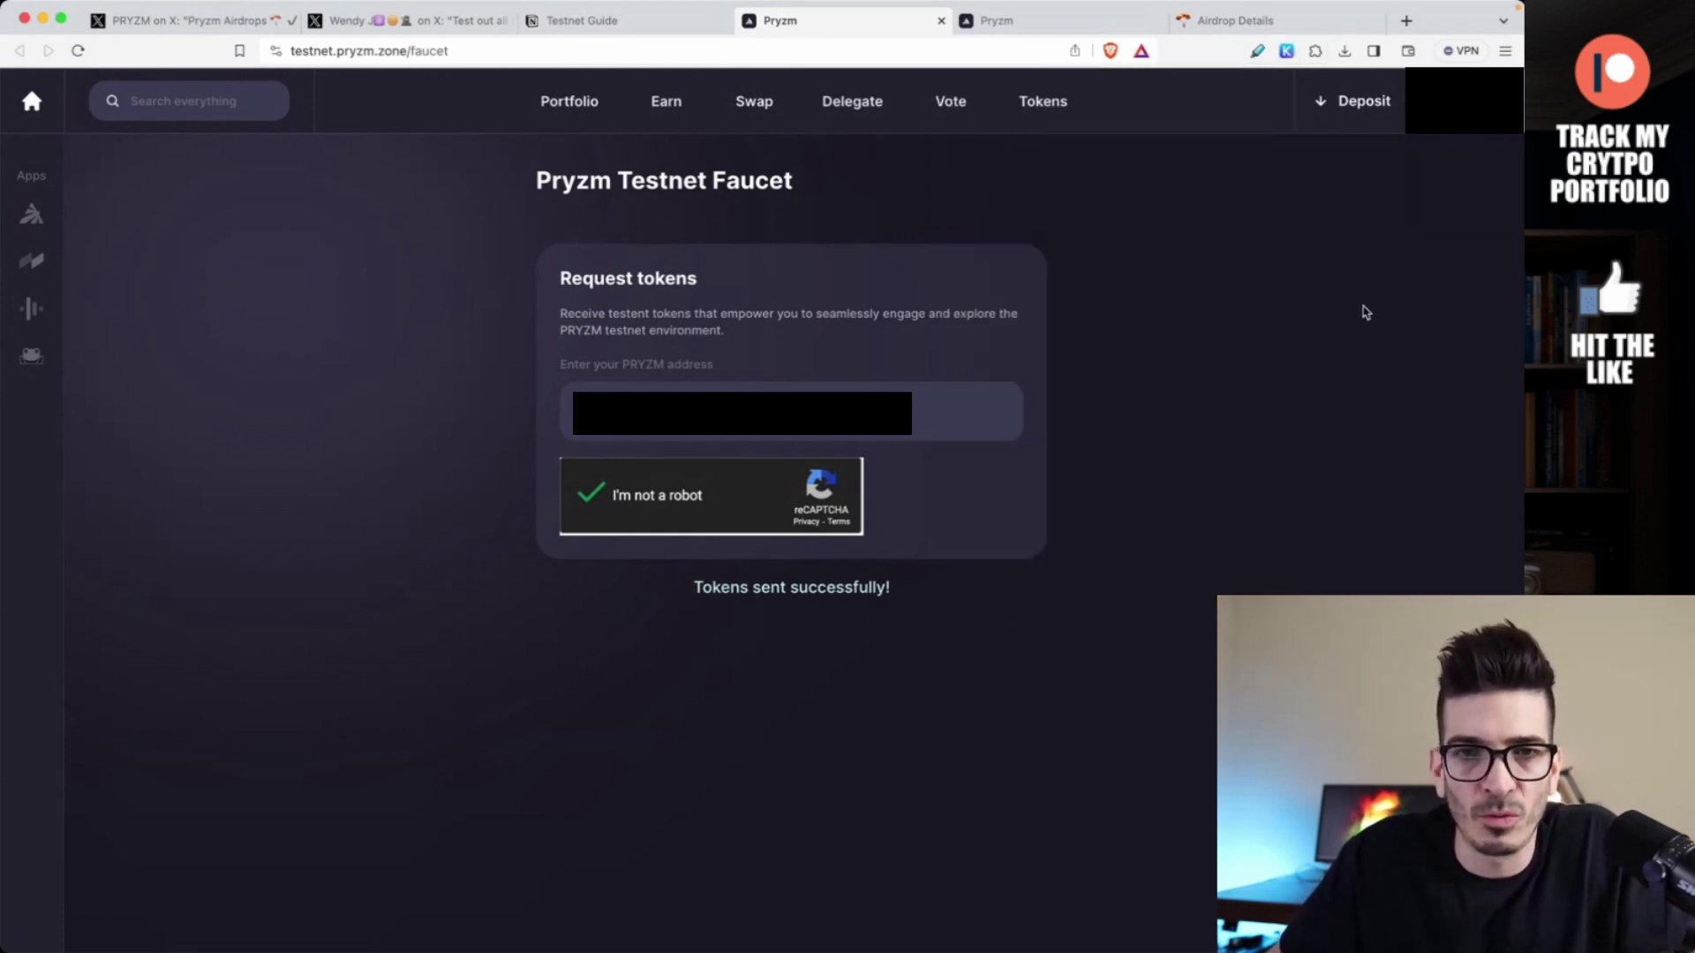
pyautogui.click(415, 21)
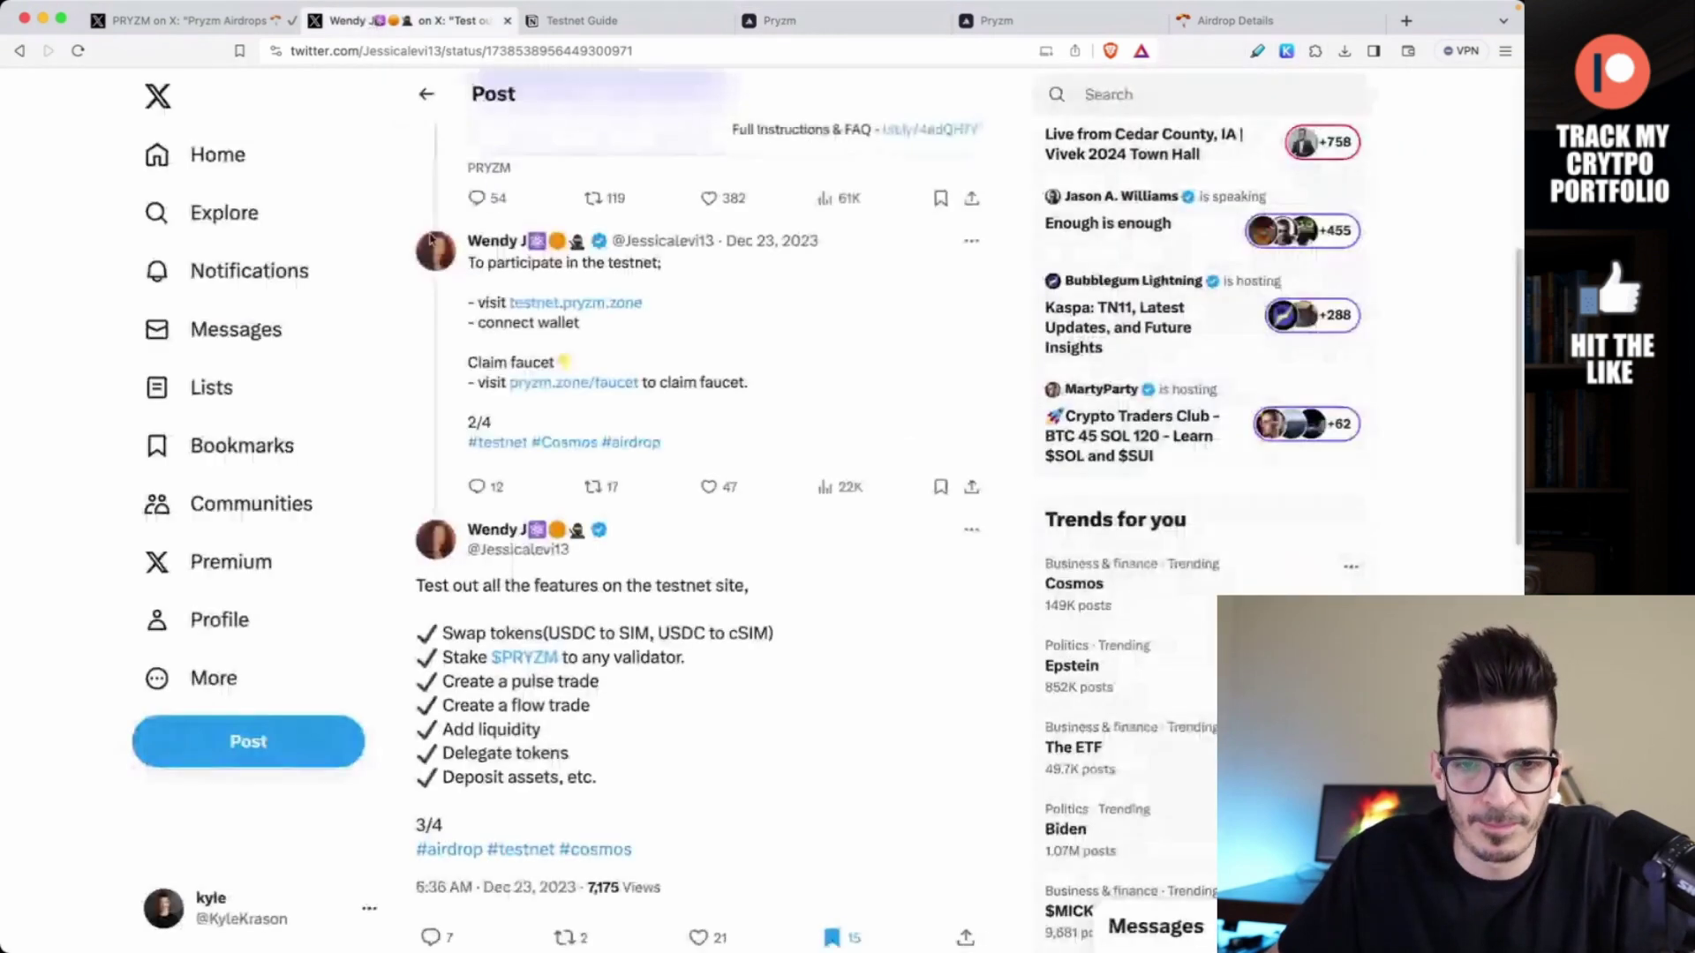
pyautogui.scroll(-1, 494, 316)
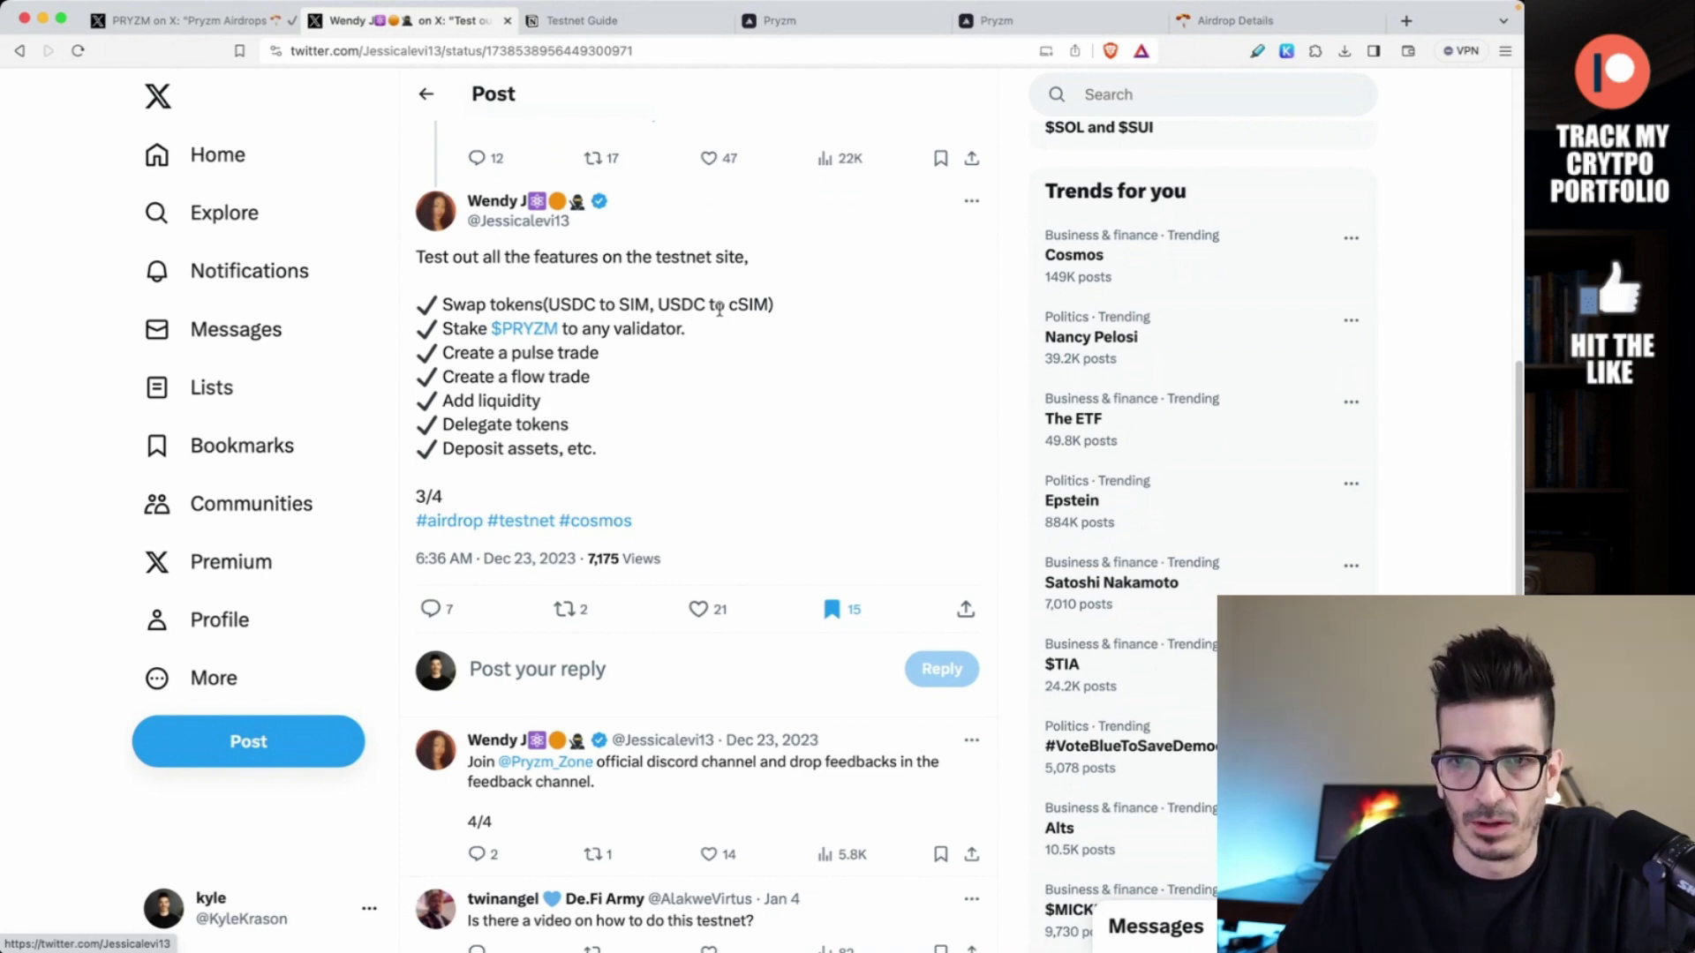
pyautogui.click(996, 21)
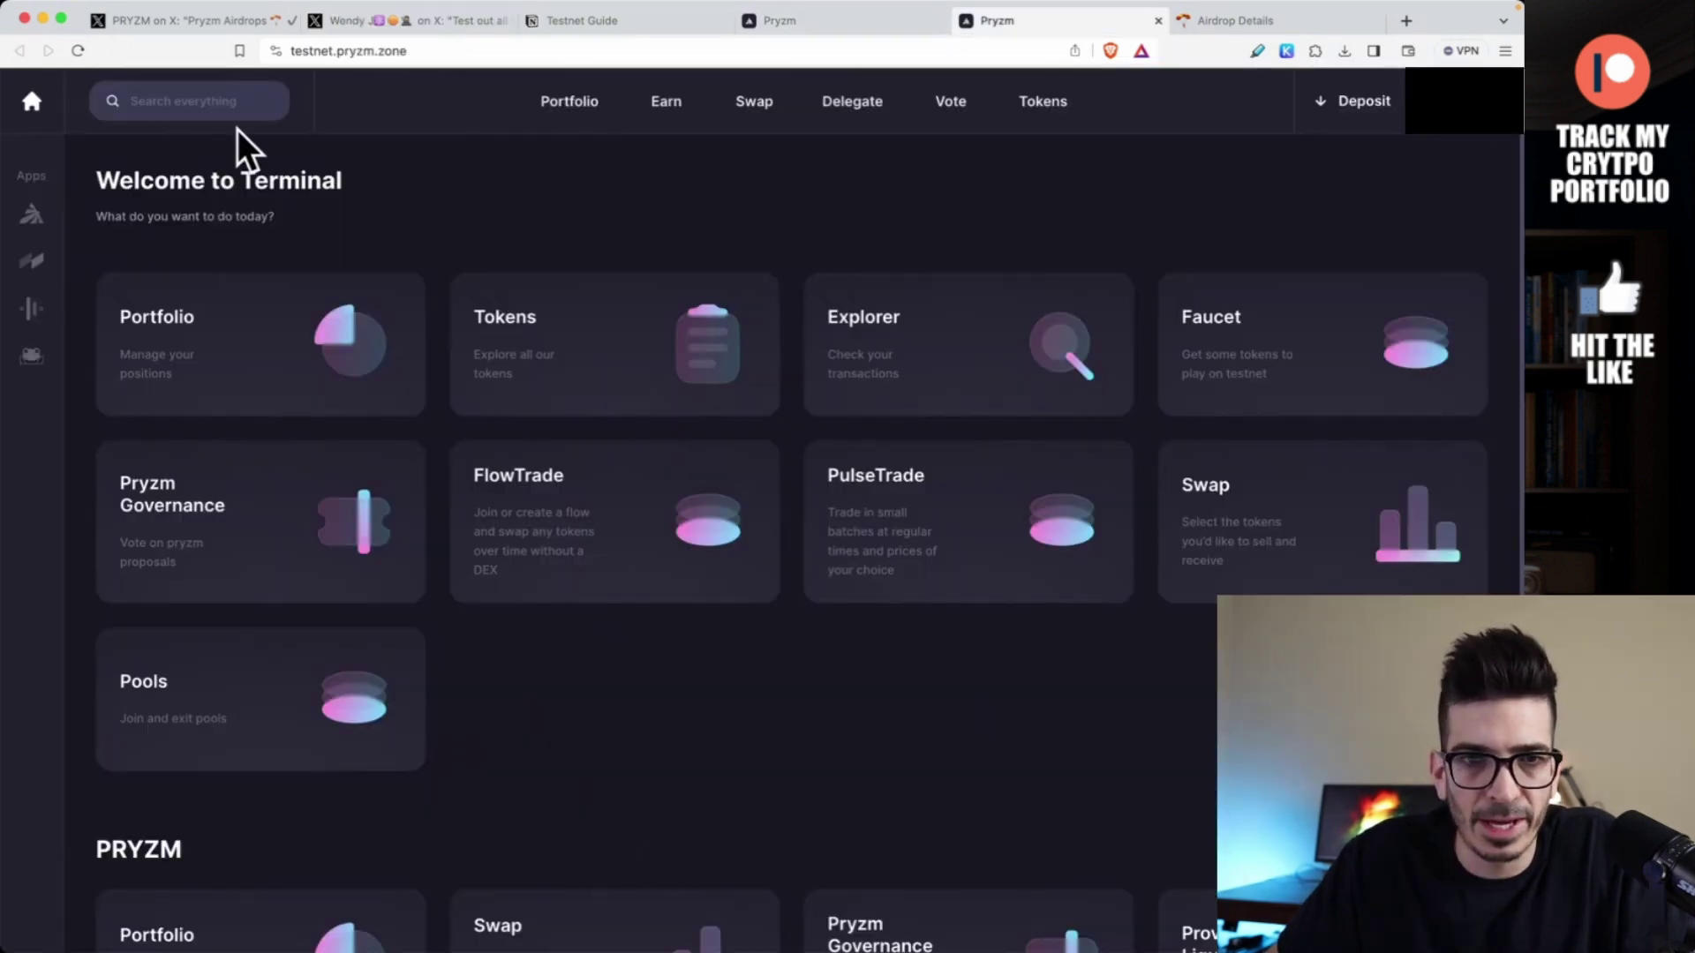
pyautogui.click(751, 104)
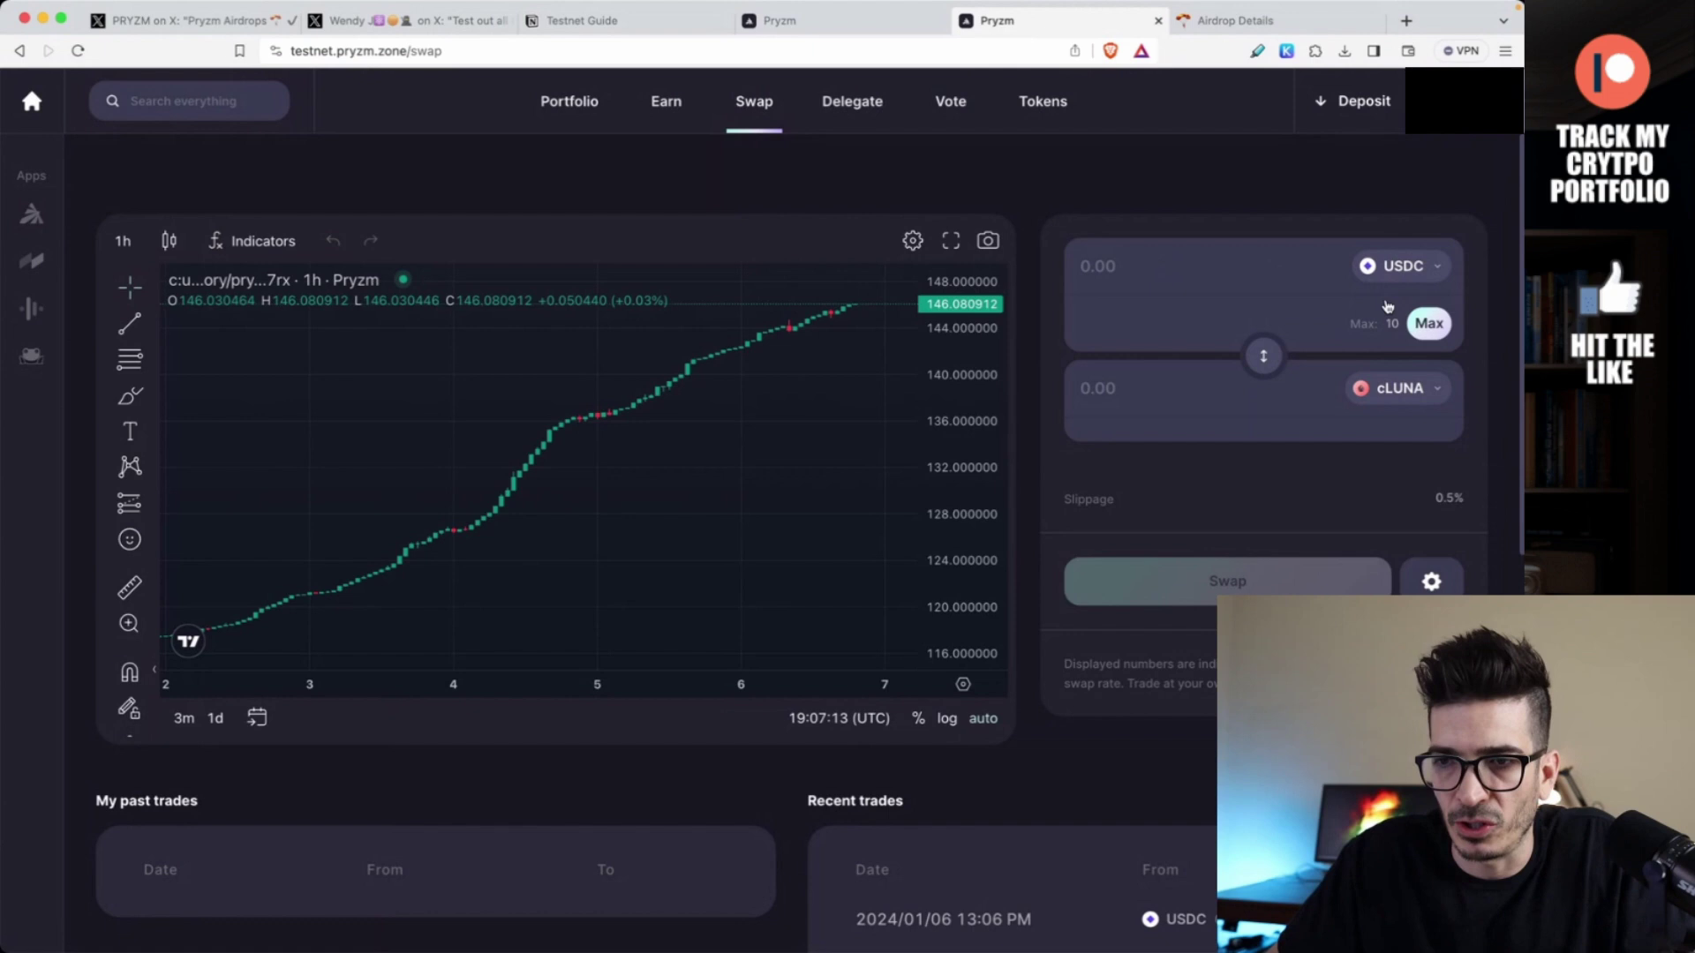
# - Swap 2 USDC for SIM on the Pryzm Swap page
pyautogui.press('super+2')
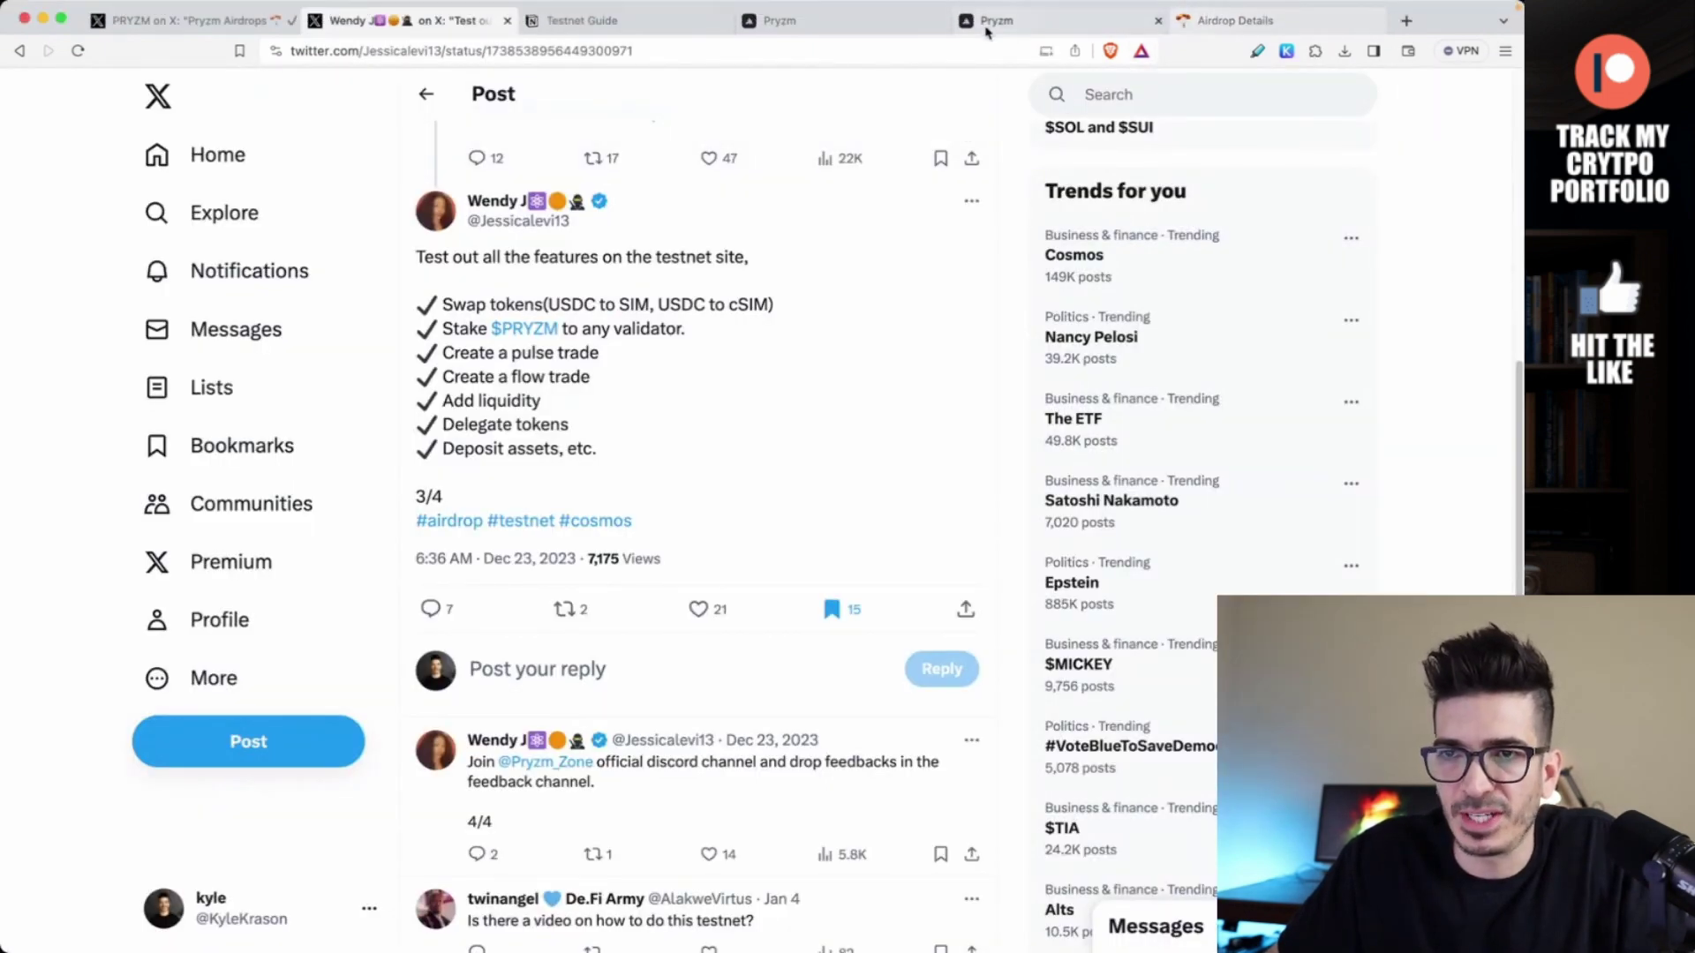
pyautogui.click(854, 30)
pyautogui.press('super+5')
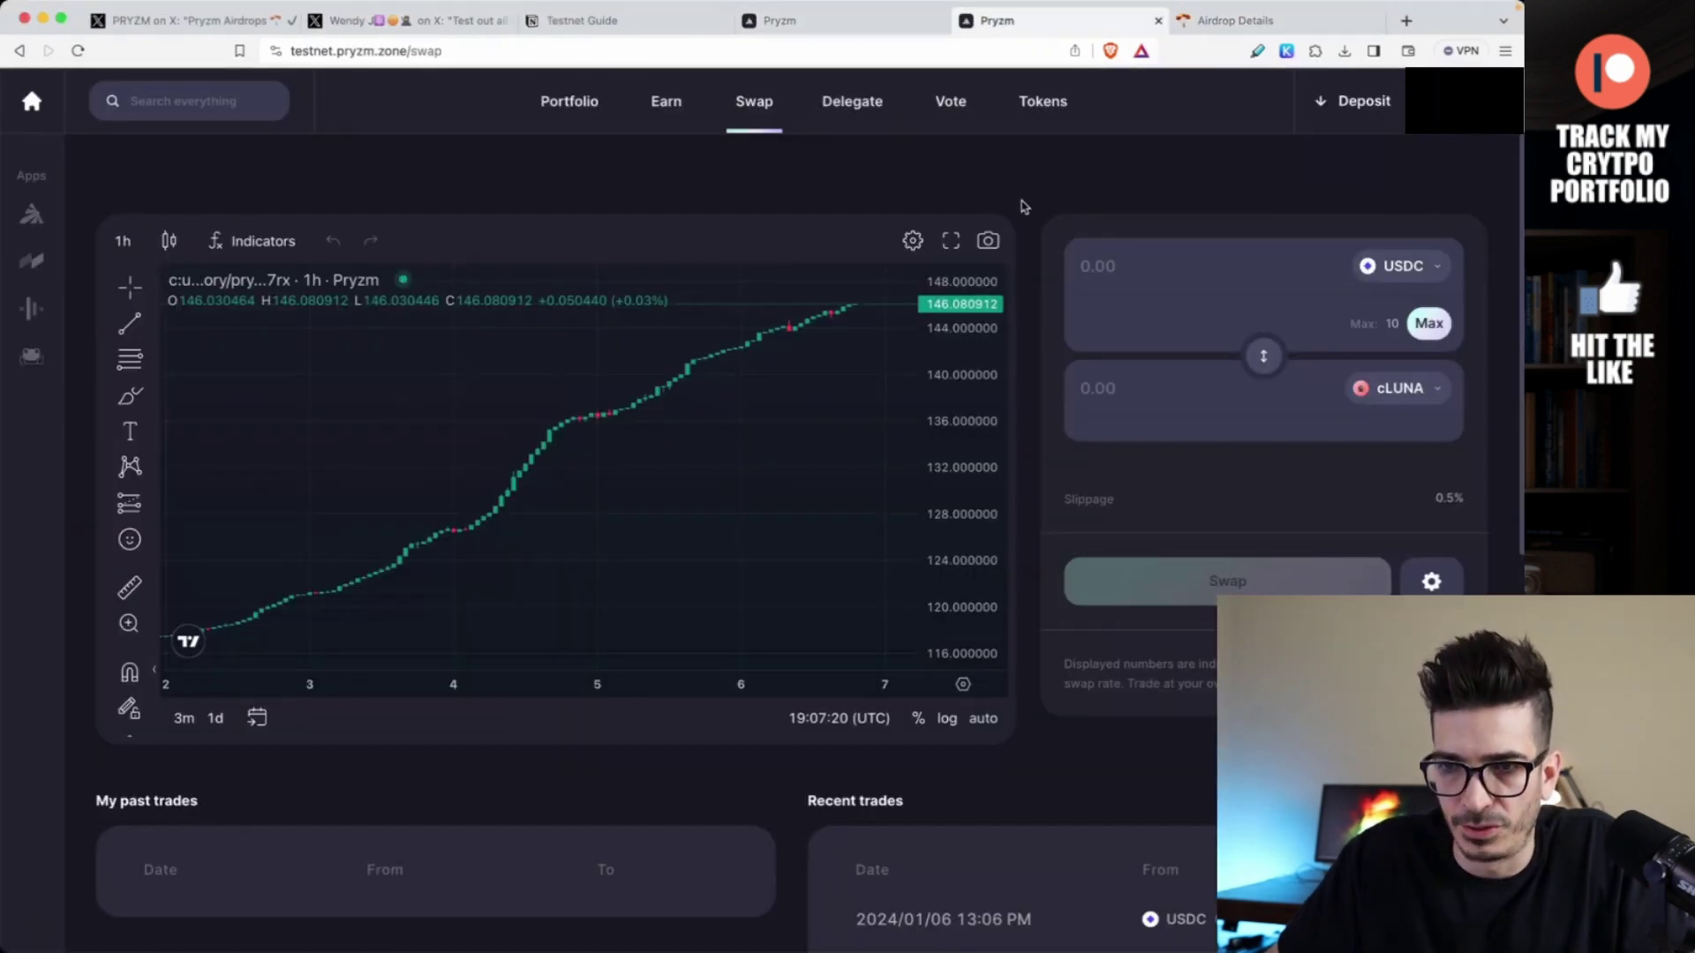
pyautogui.click(1389, 393)
pyautogui.click(1234, 268)
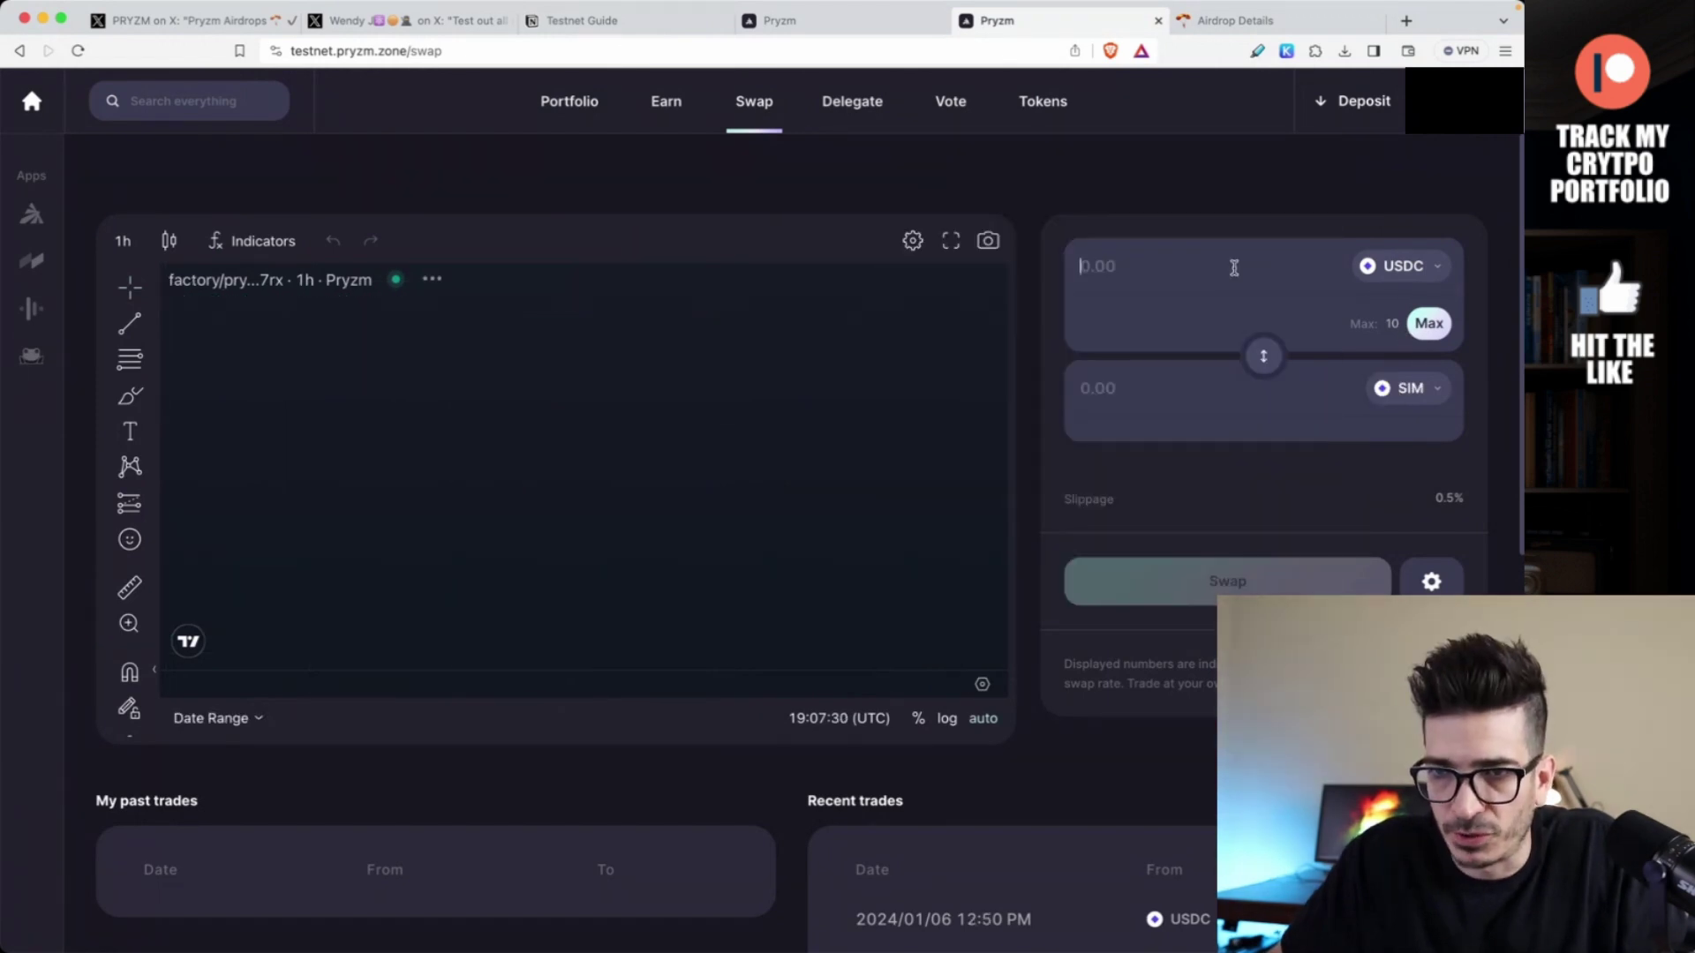
pyautogui.write('2')
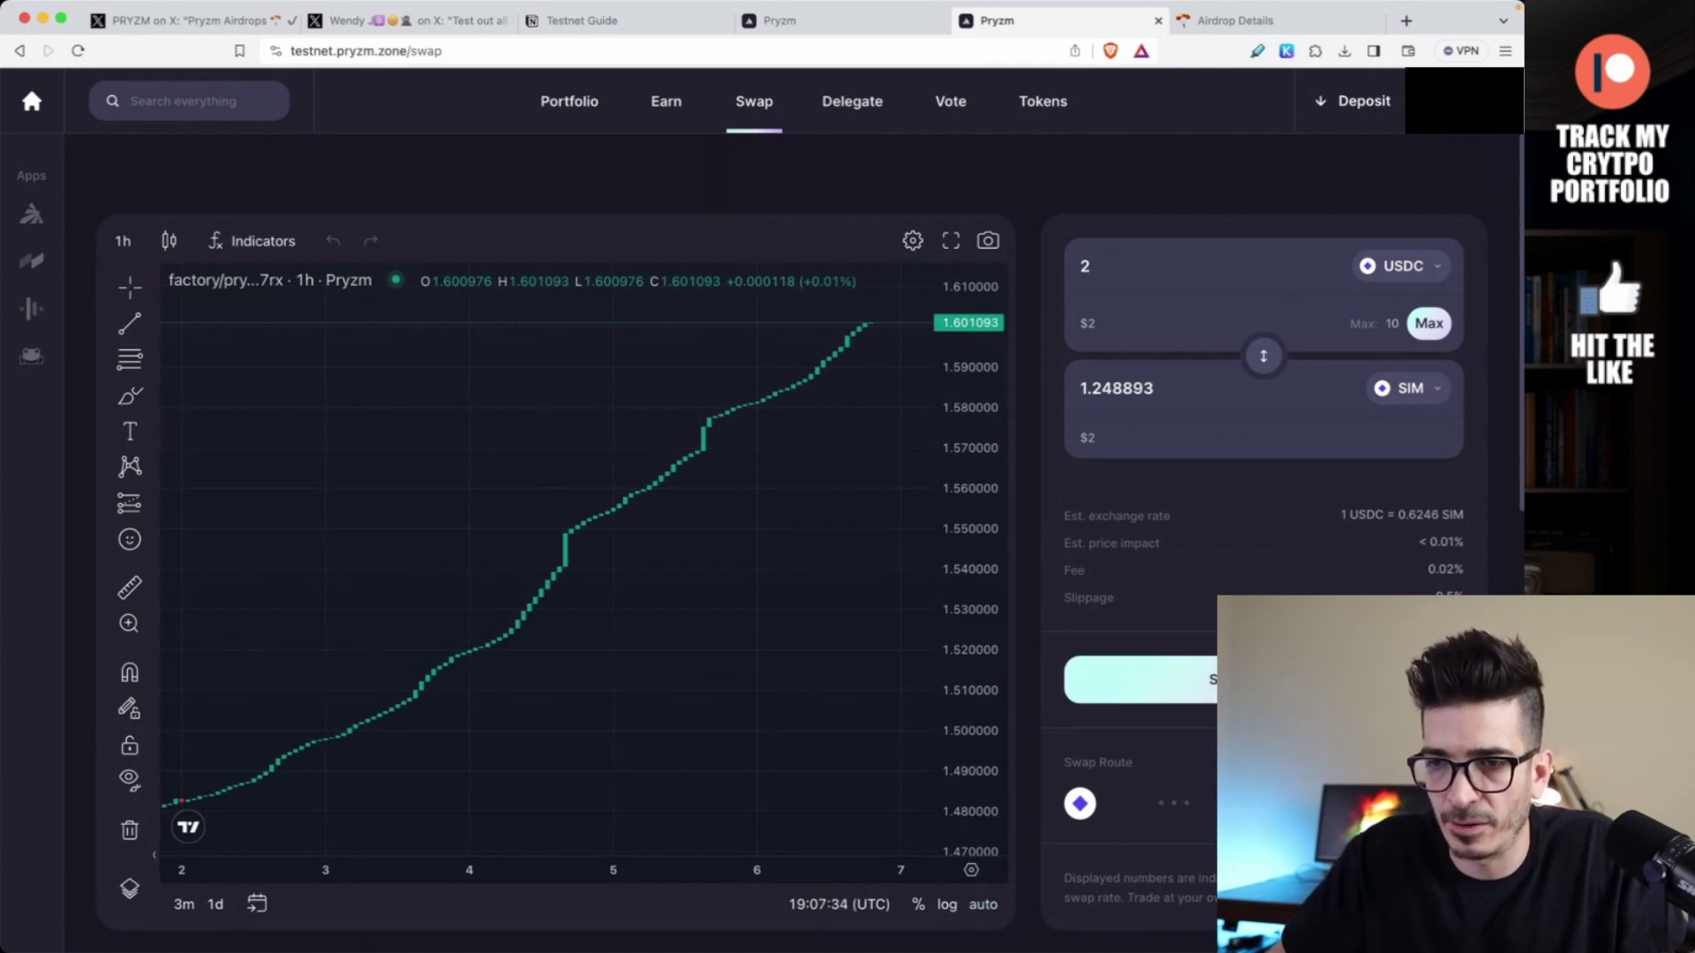
pyautogui.click(1147, 680)
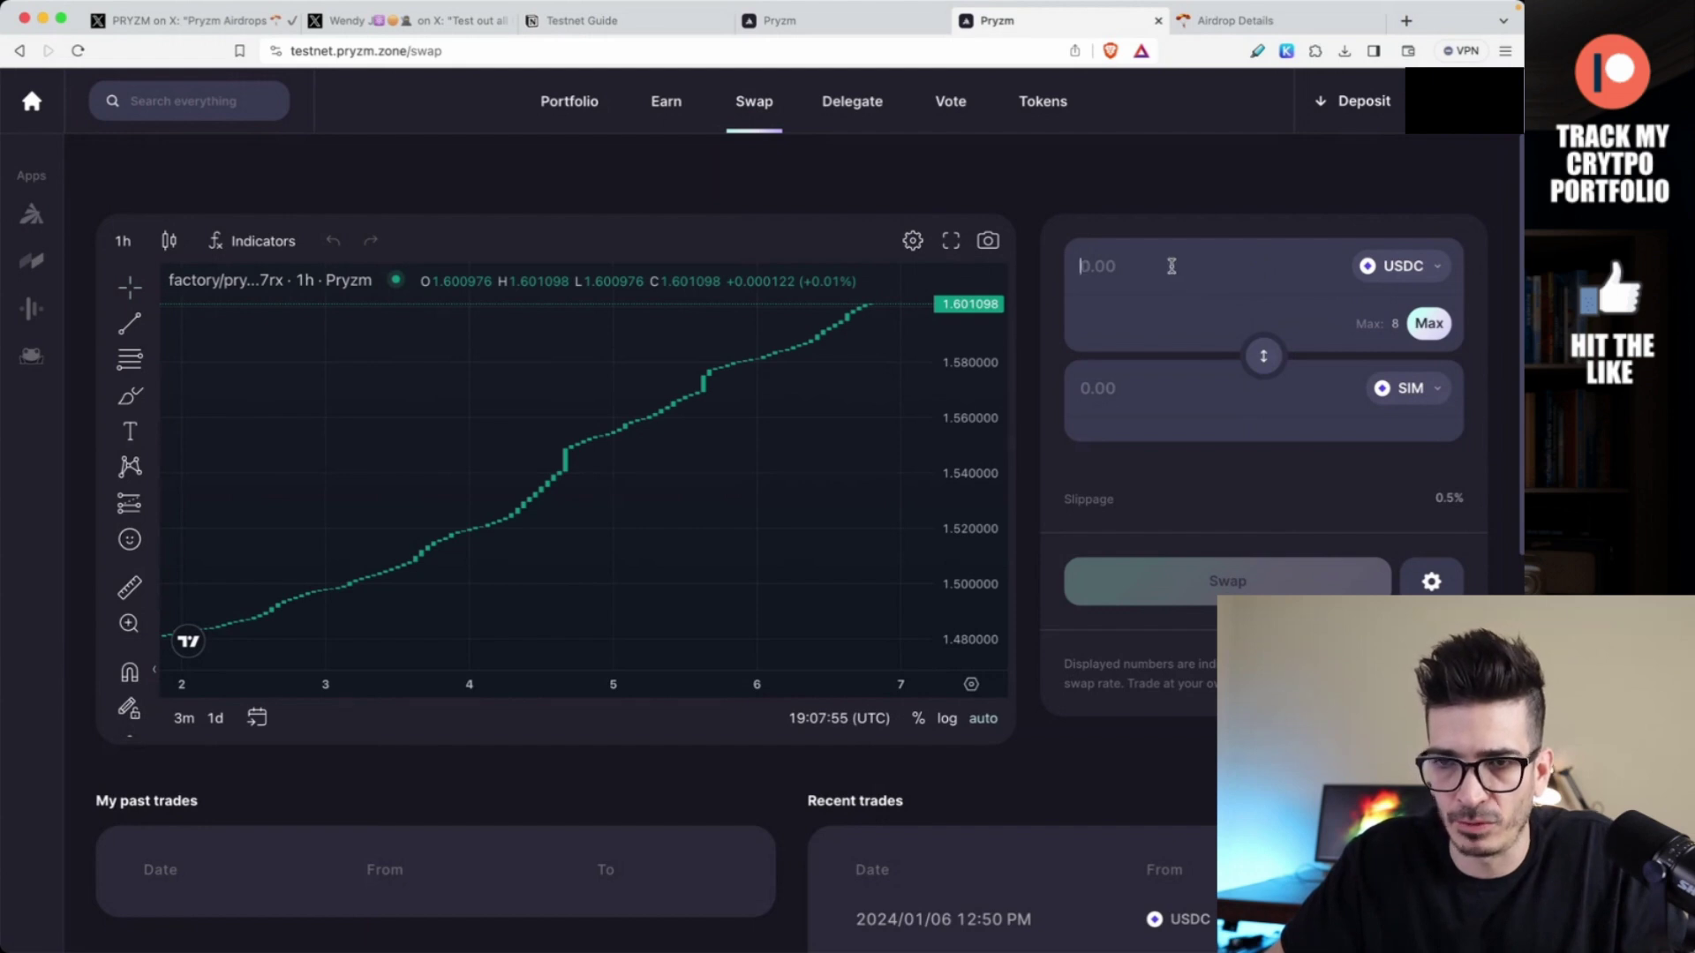
# - Swap 2 USDC for cSIM with a Low Keplr fee, then return to the X checklist post
pyautogui.click(1428, 323)
pyautogui.click(1410, 388)
pyautogui.write('sim')
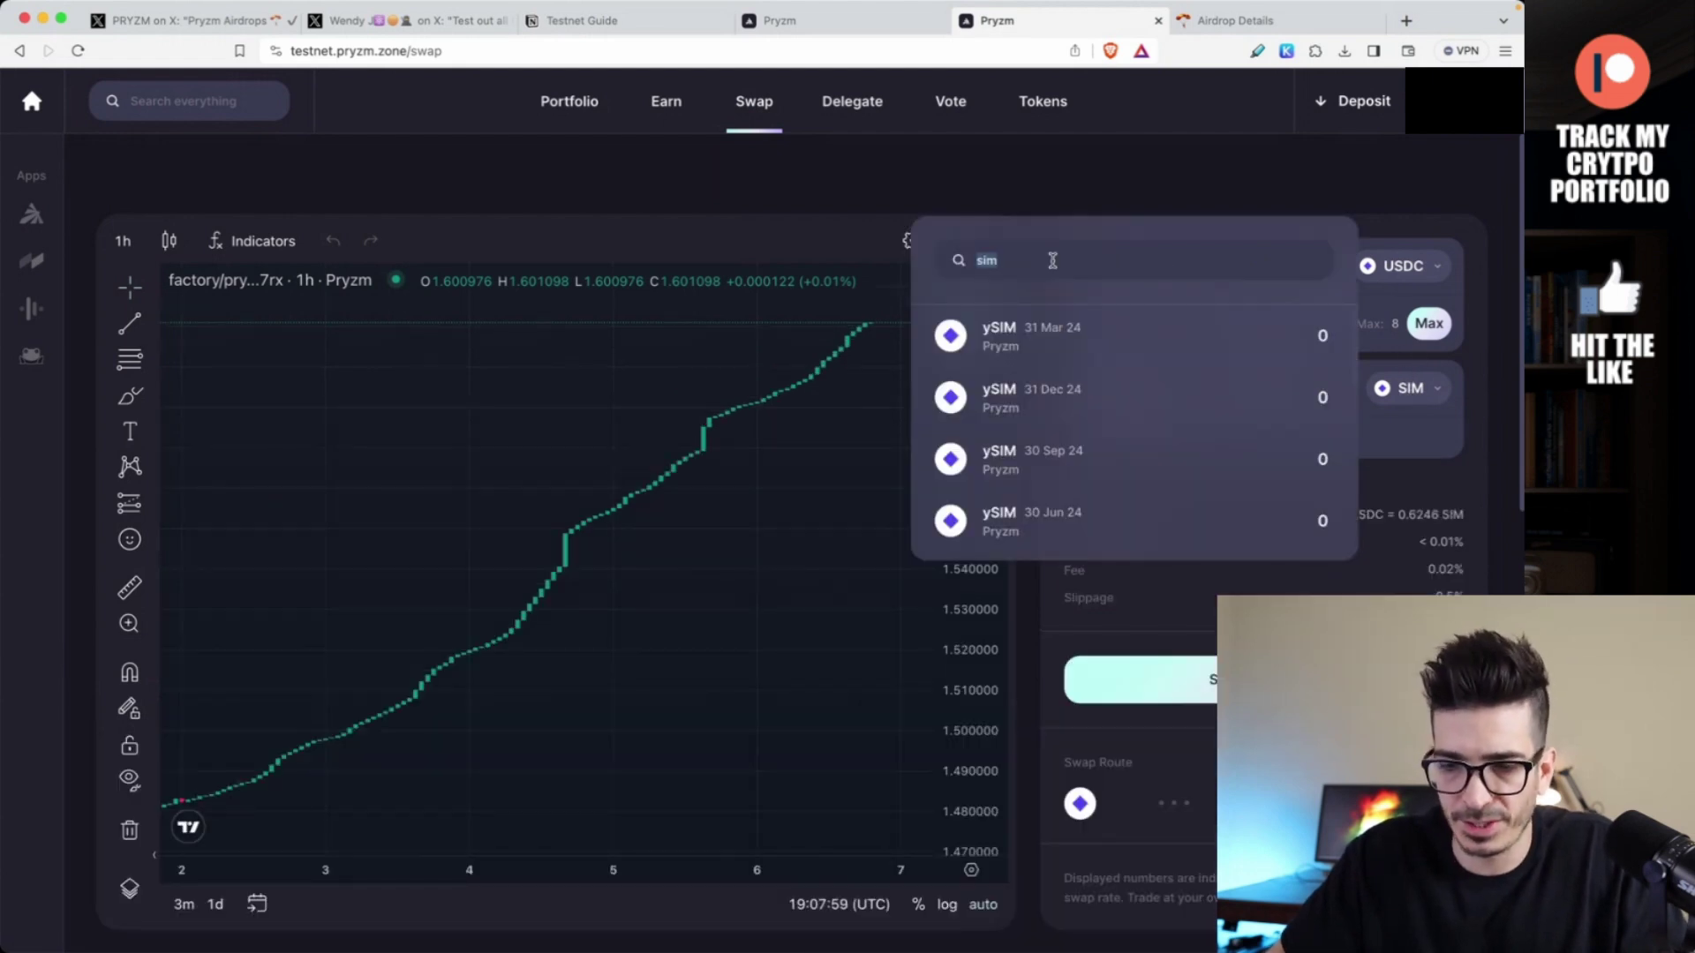
pyautogui.press('BackSpace')
pyautogui.press('BackSpace')
pyautogui.press('BackSpace')
pyautogui.write('c')
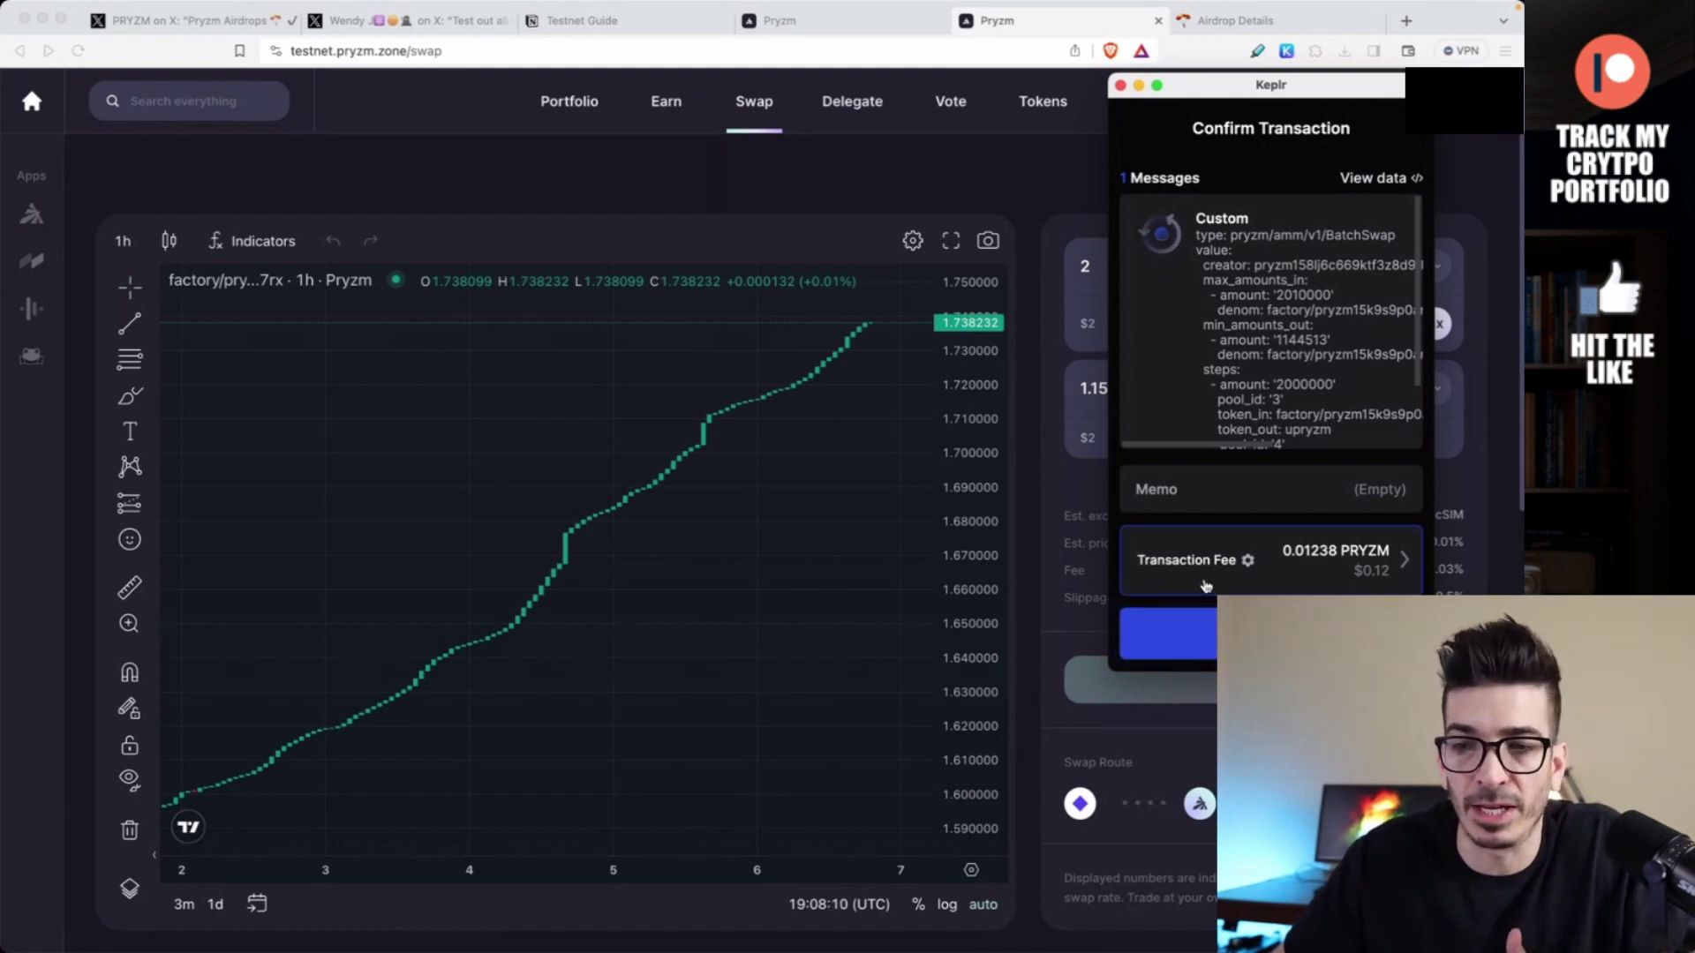
pyautogui.click(1271, 559)
pyautogui.click(1173, 328)
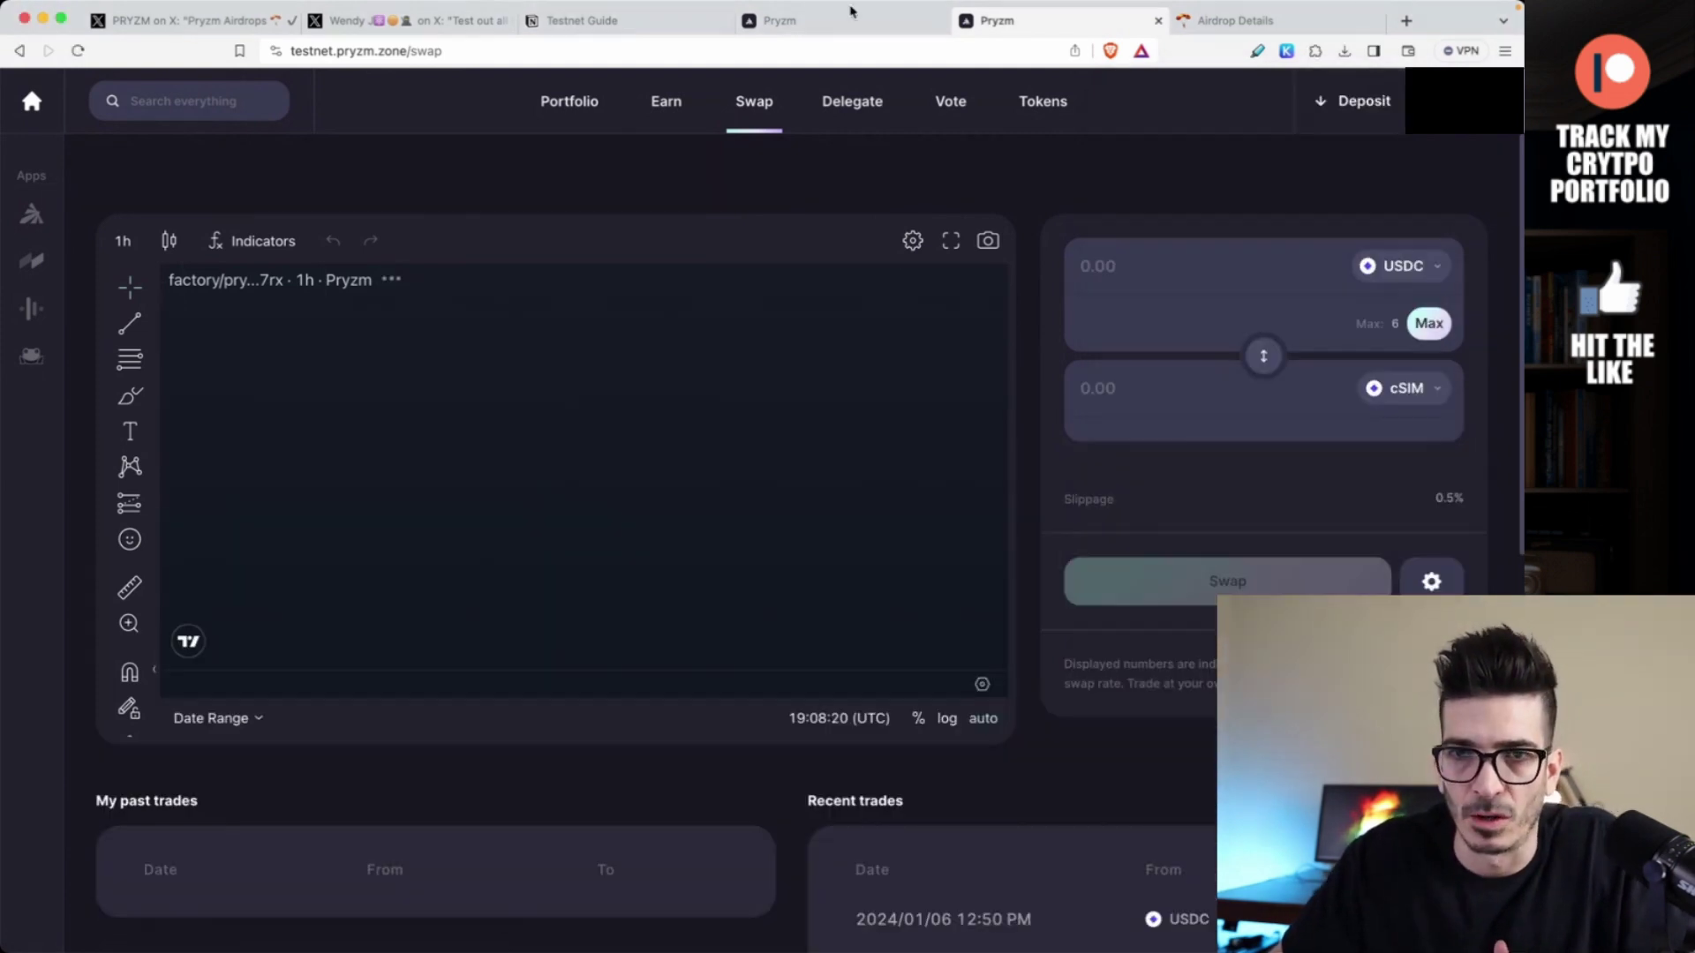
pyautogui.click(406, 19)
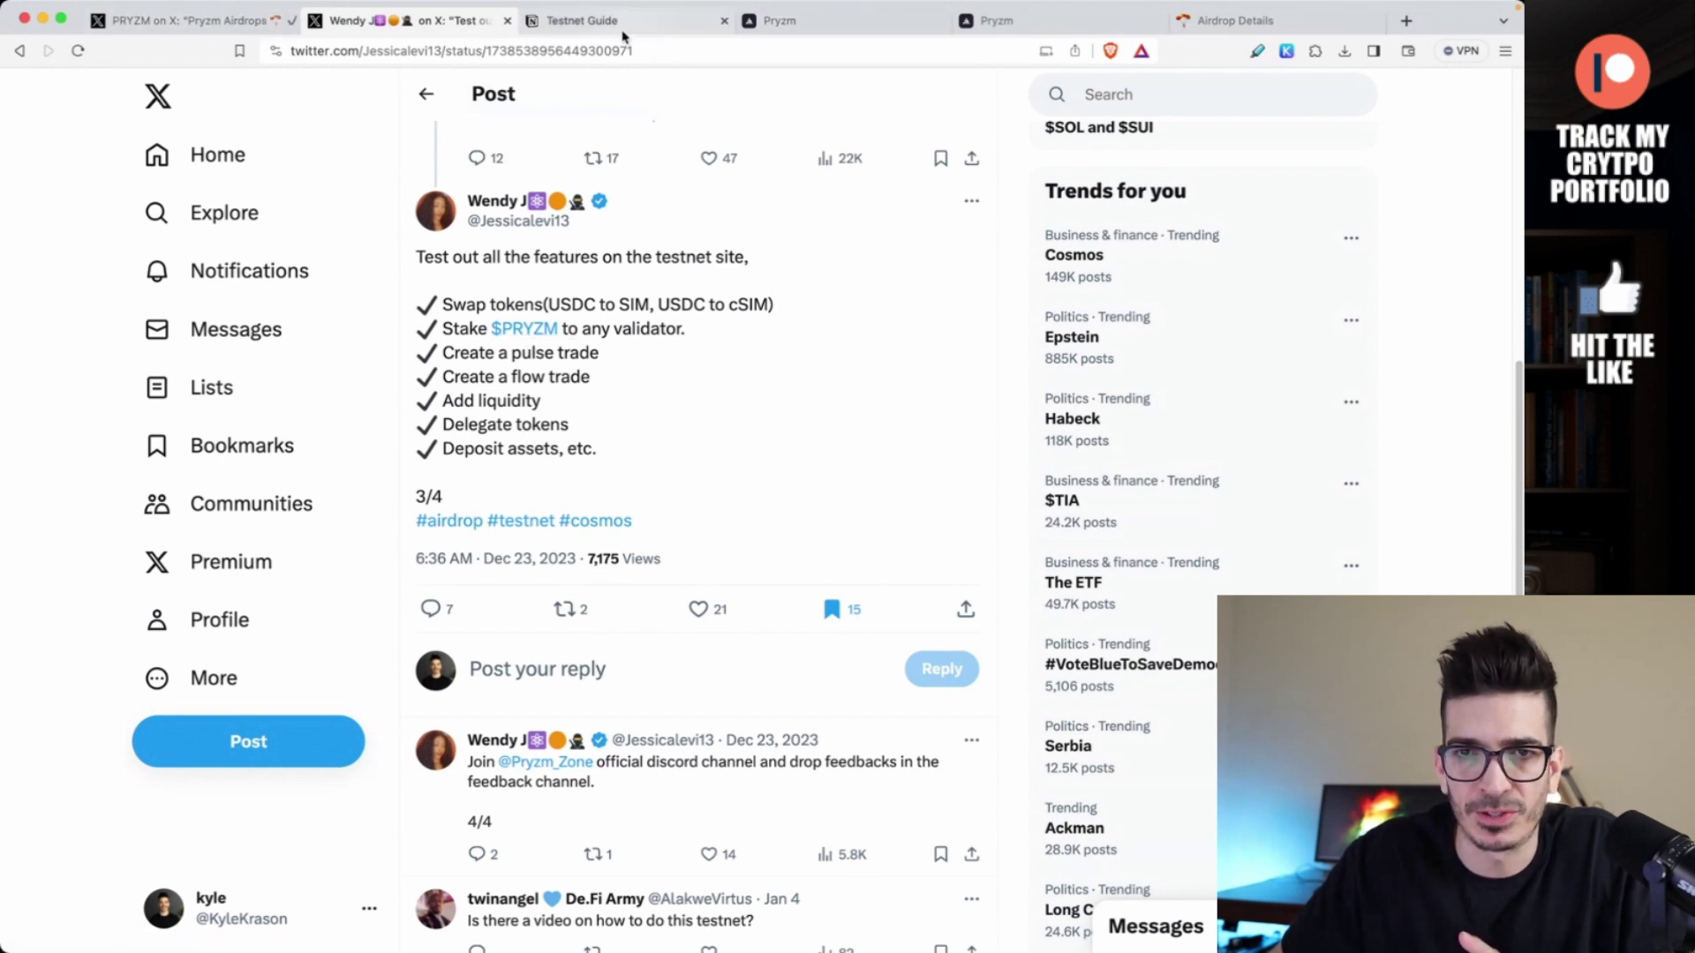
# - Check balances in Keplr, then go to the PRYZM staking page
pyautogui.click(1286, 52)
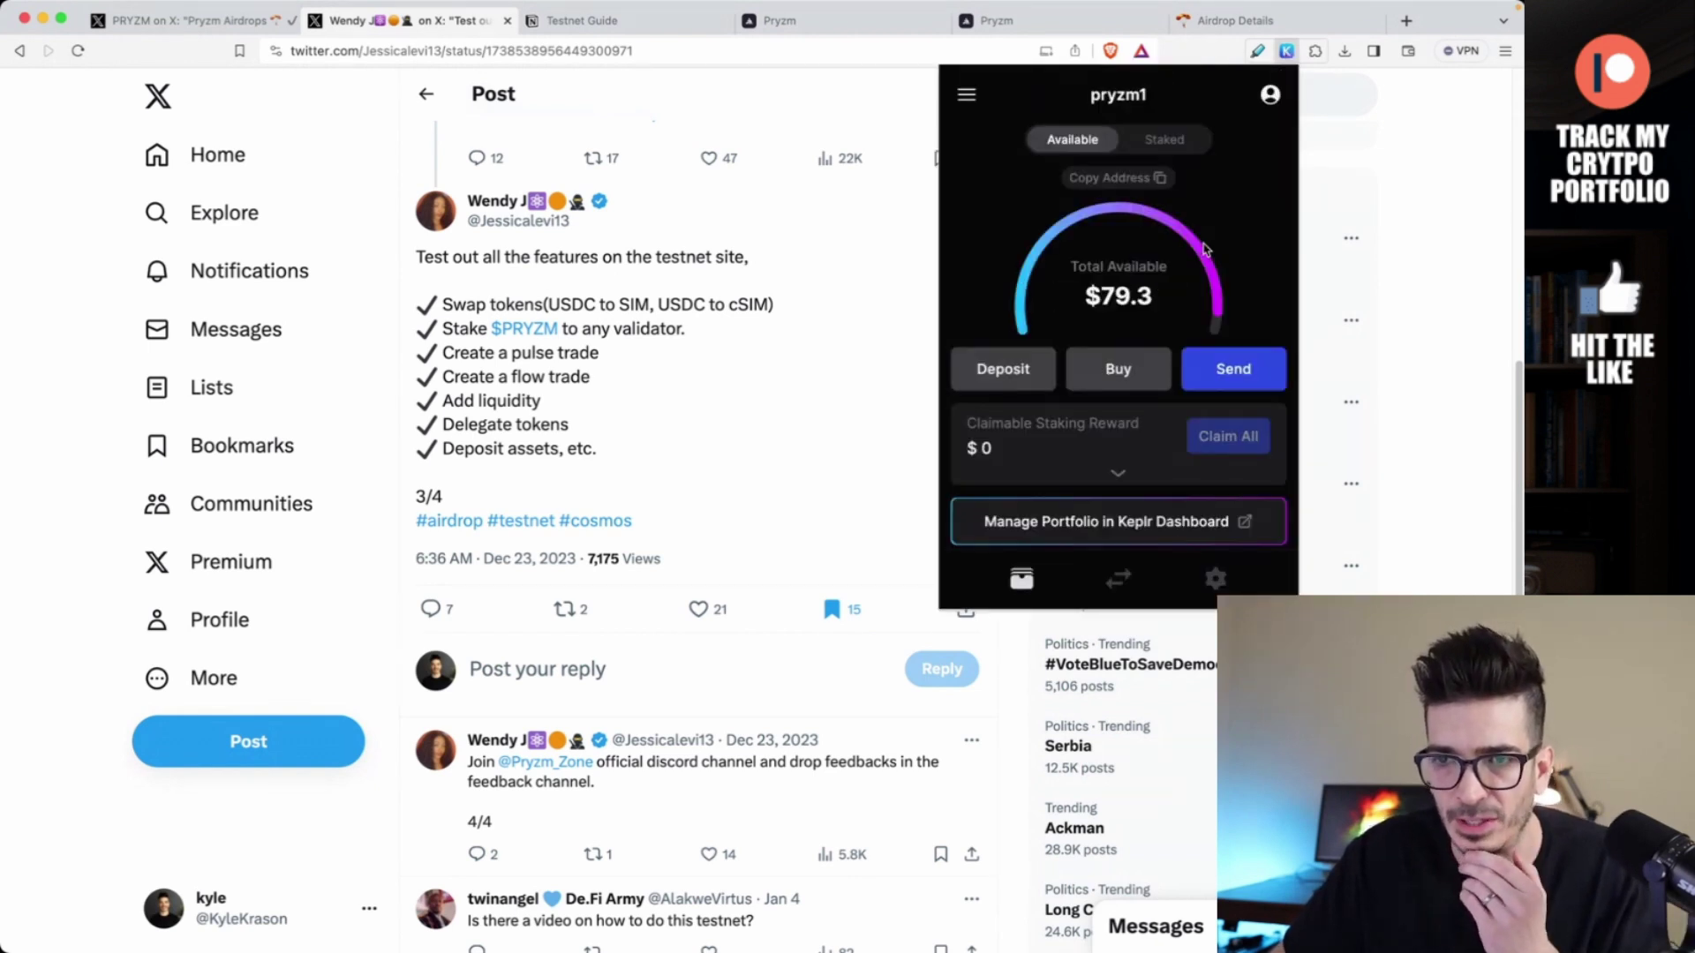
pyautogui.scroll(-5, 1174, 349)
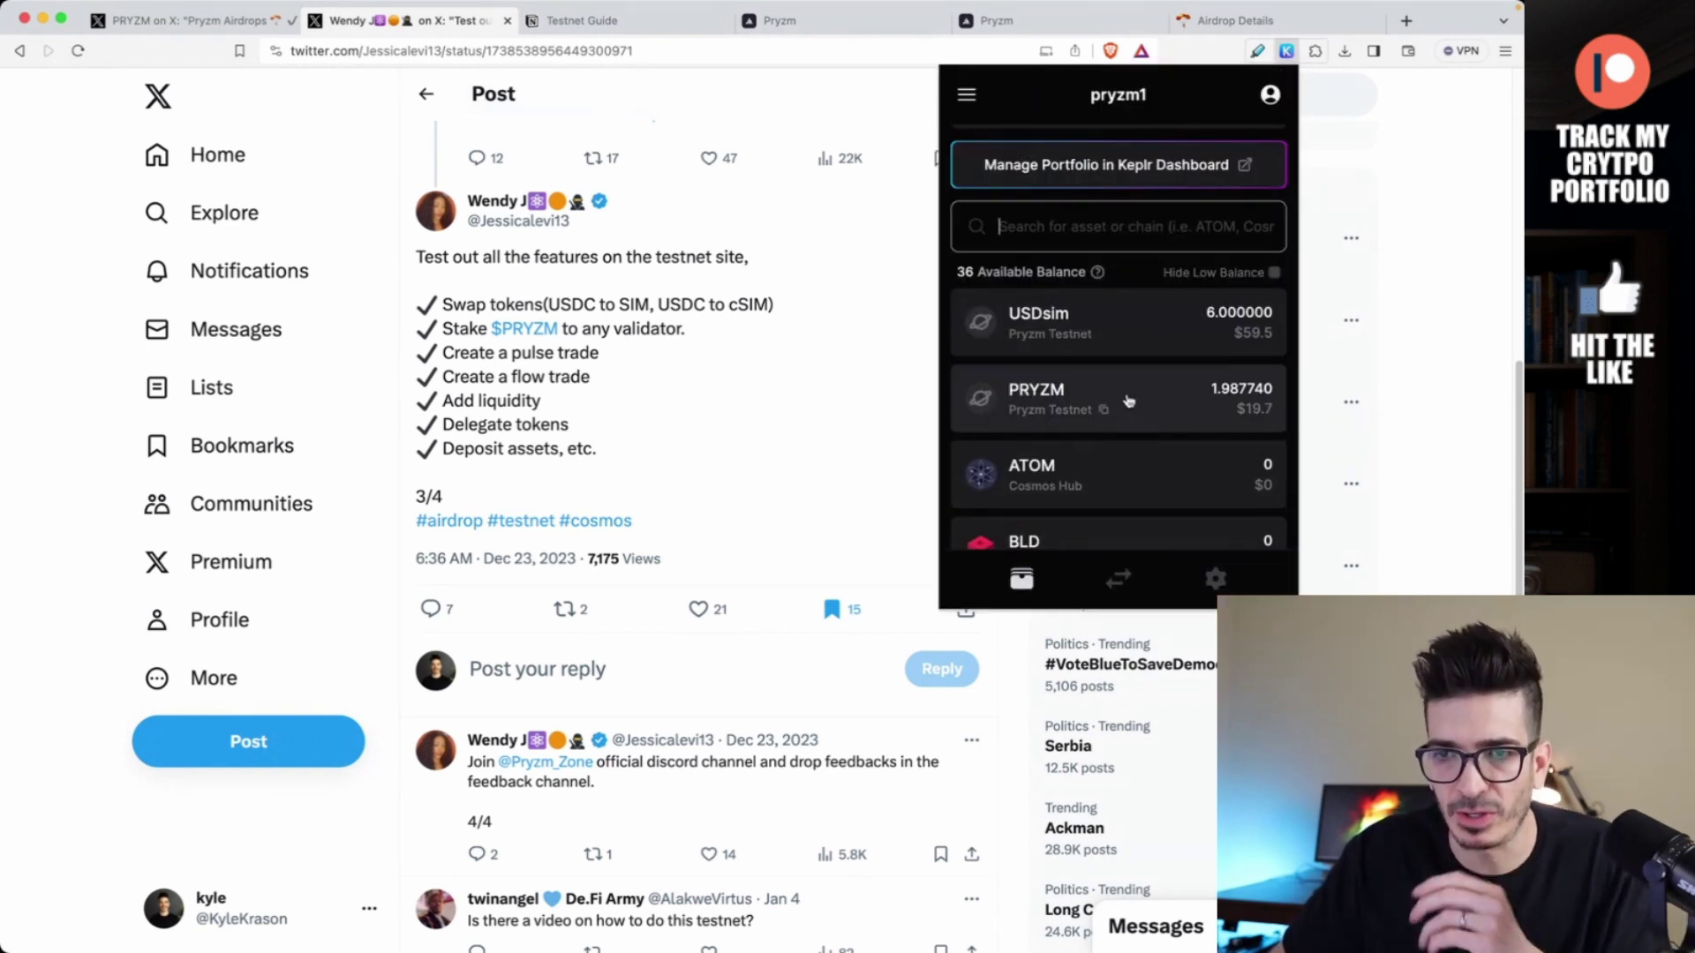
pyautogui.click(1146, 27)
pyautogui.click(754, 100)
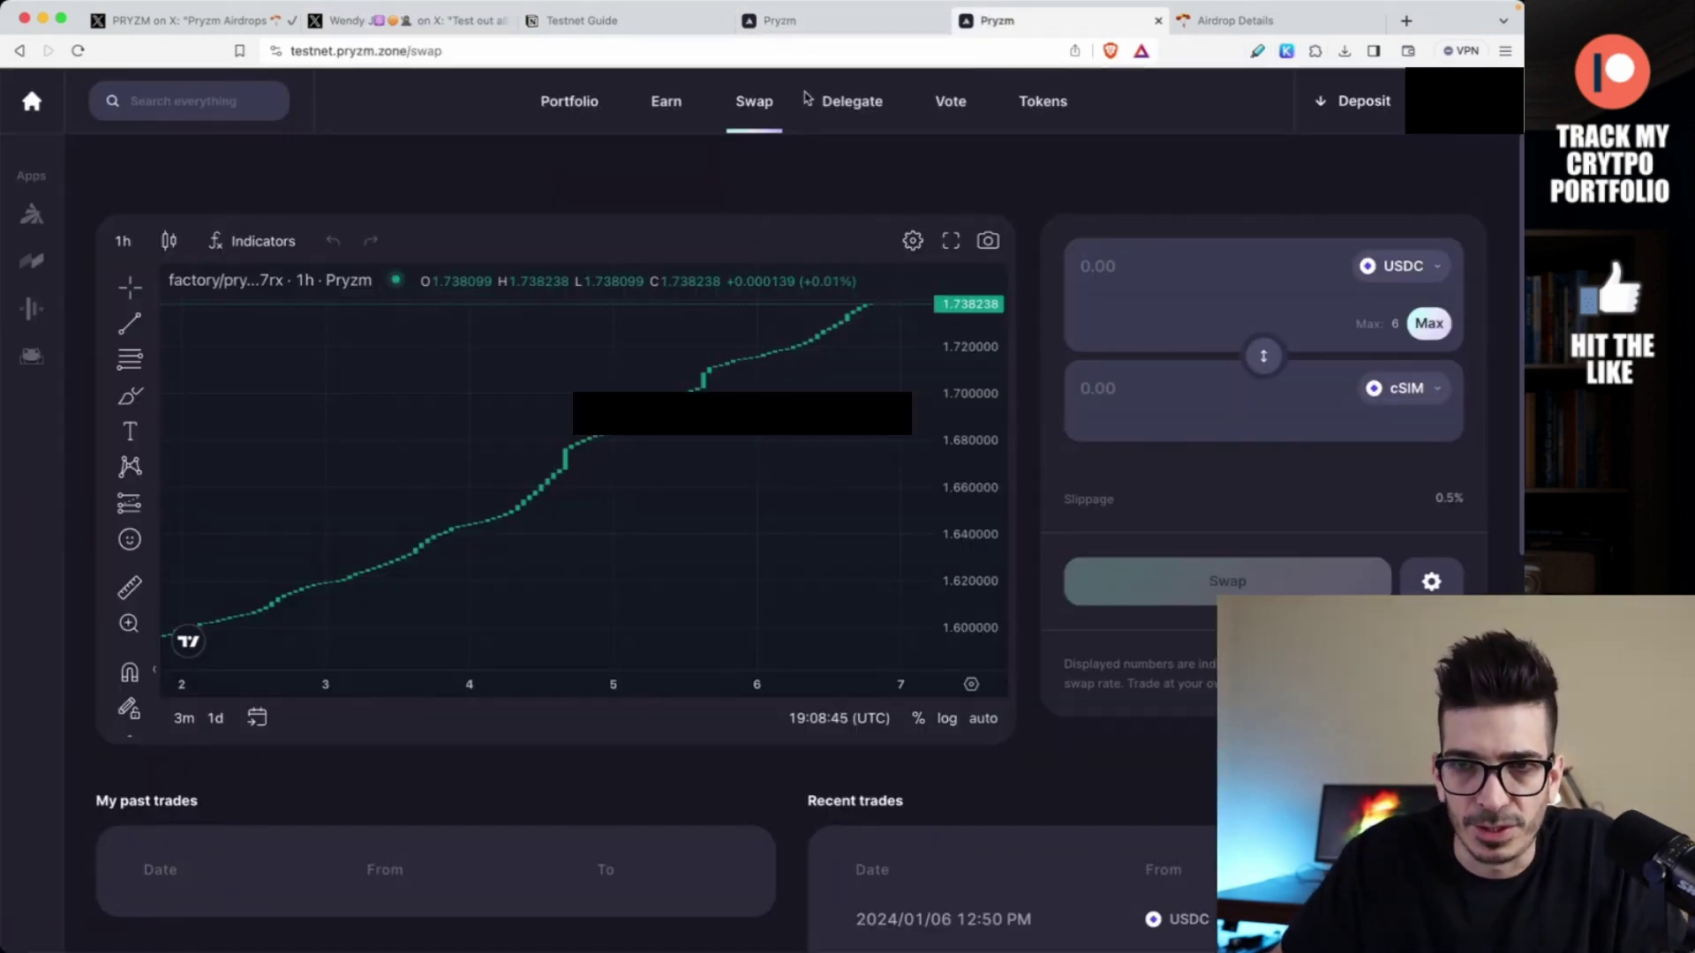
pyautogui.click(874, 104)
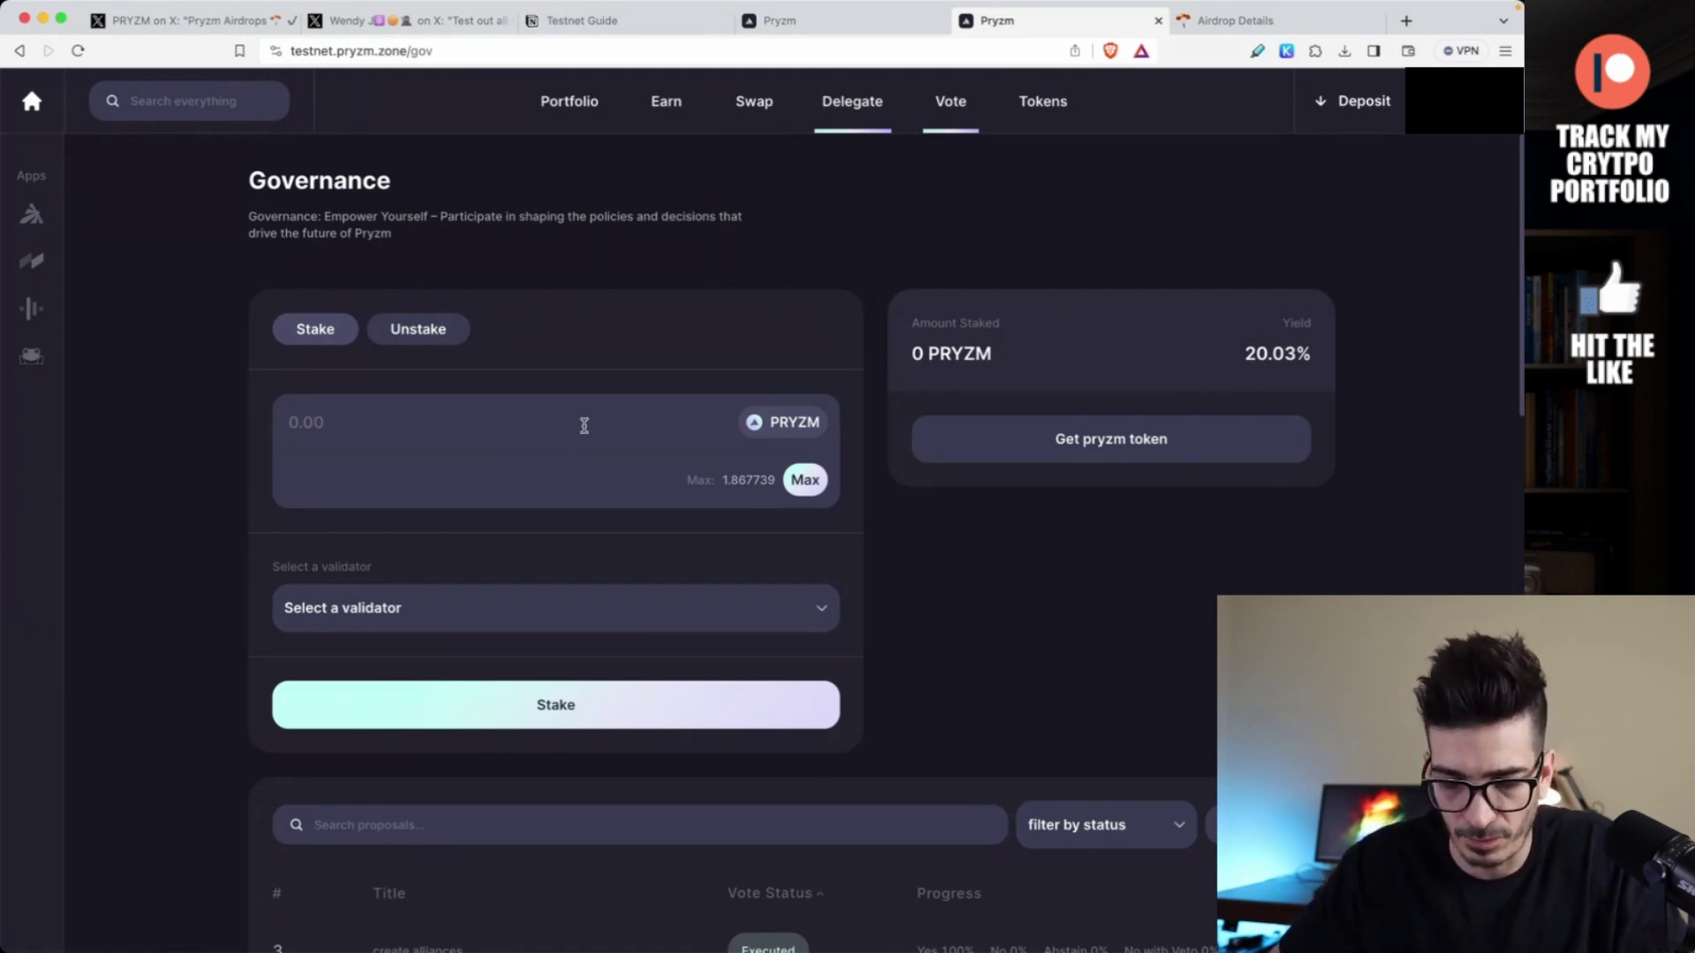
# - Enter 0.5 PRYZM and select MrNode as the validator
pyautogui.write('.5')
pyautogui.scroll(-2, 565, 459)
pyautogui.click(393, 430)
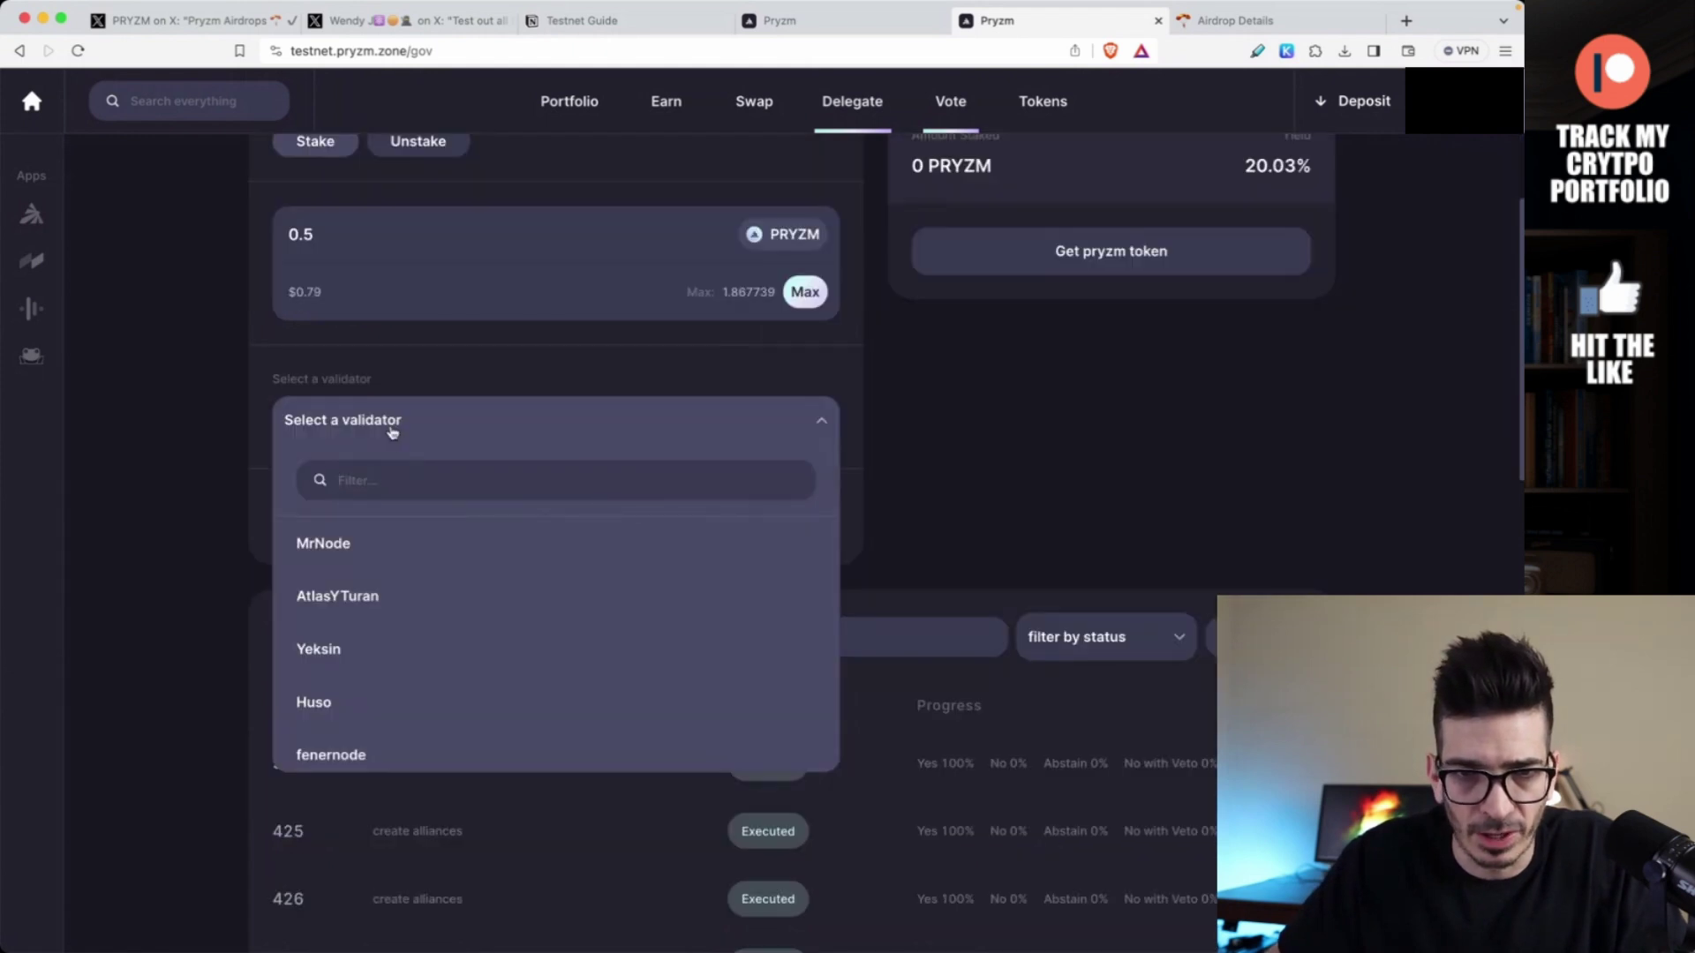
pyautogui.scroll(-5, 386, 552)
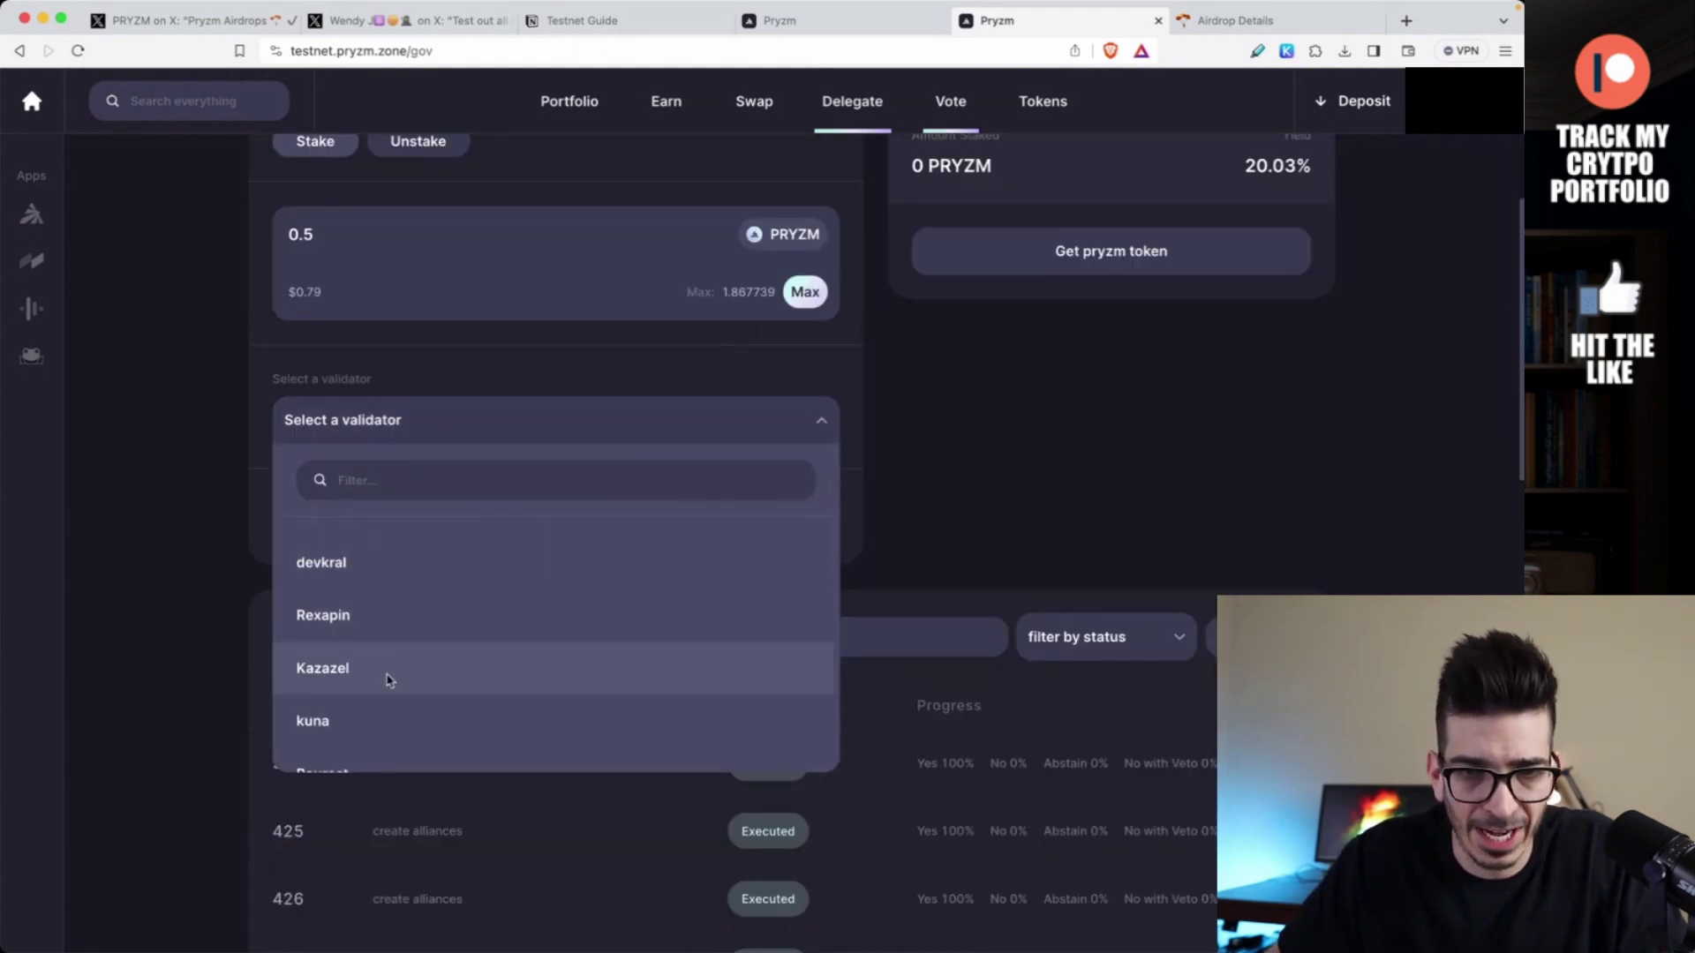
pyautogui.scroll(5, 388, 679)
pyautogui.click(340, 541)
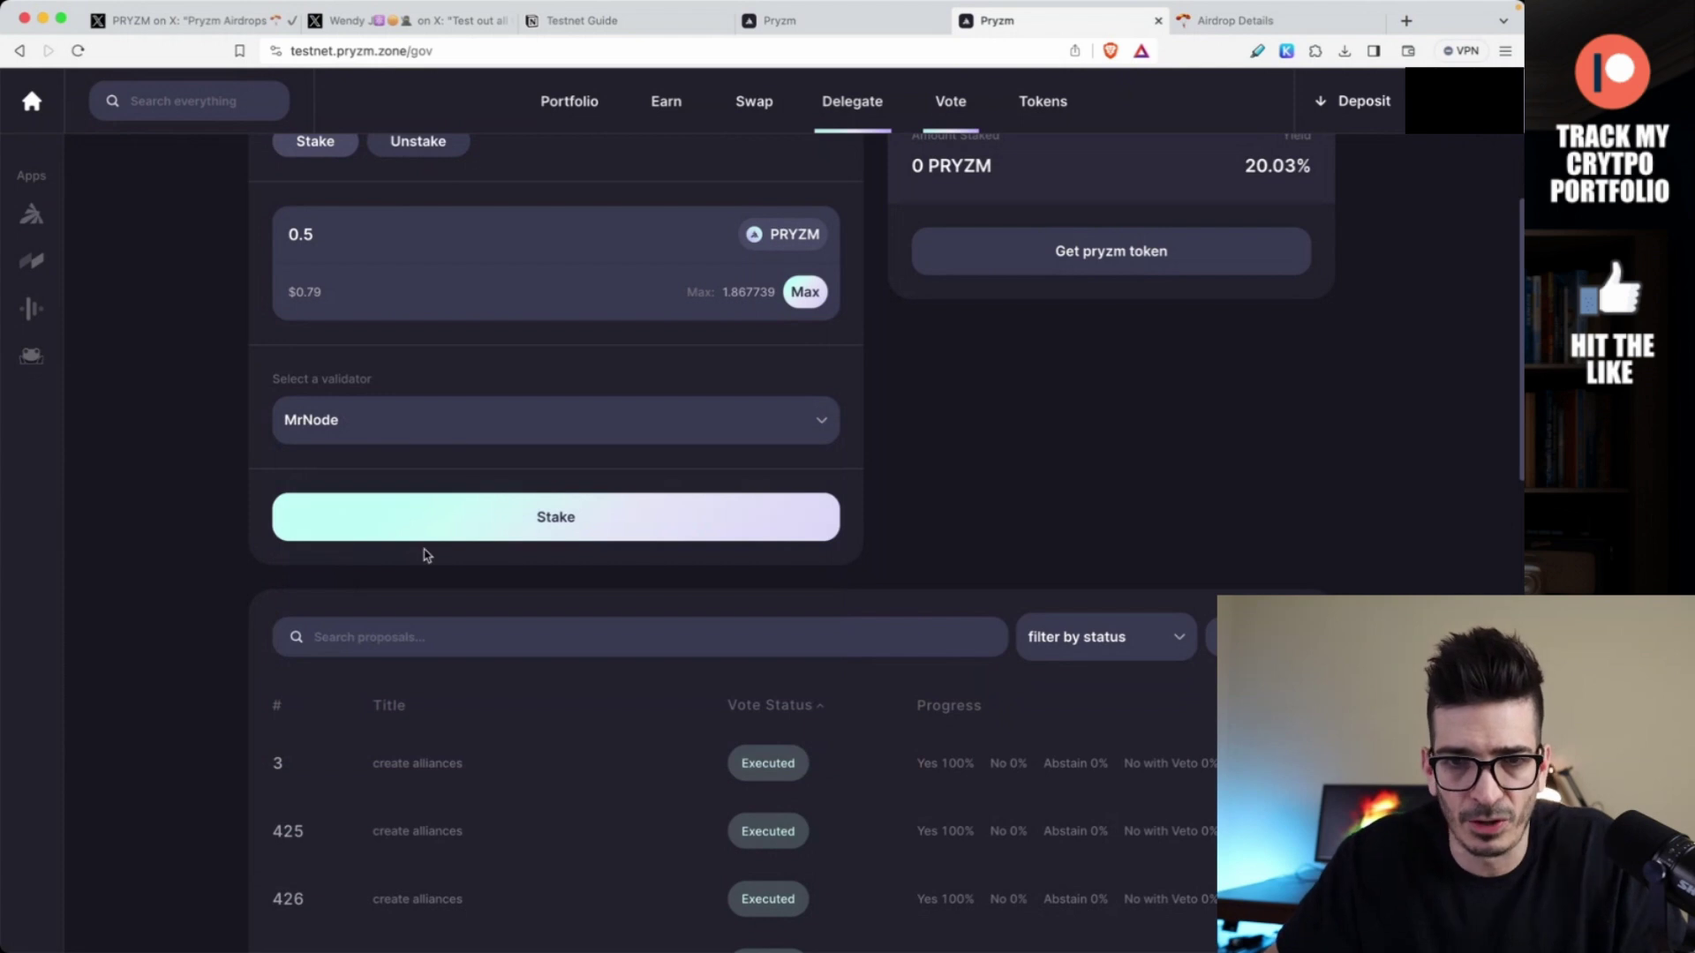
# - Submit the 0.5 PRYZM stake with the low fee and approve it in Keplr
pyautogui.scroll(1, 407, 315)
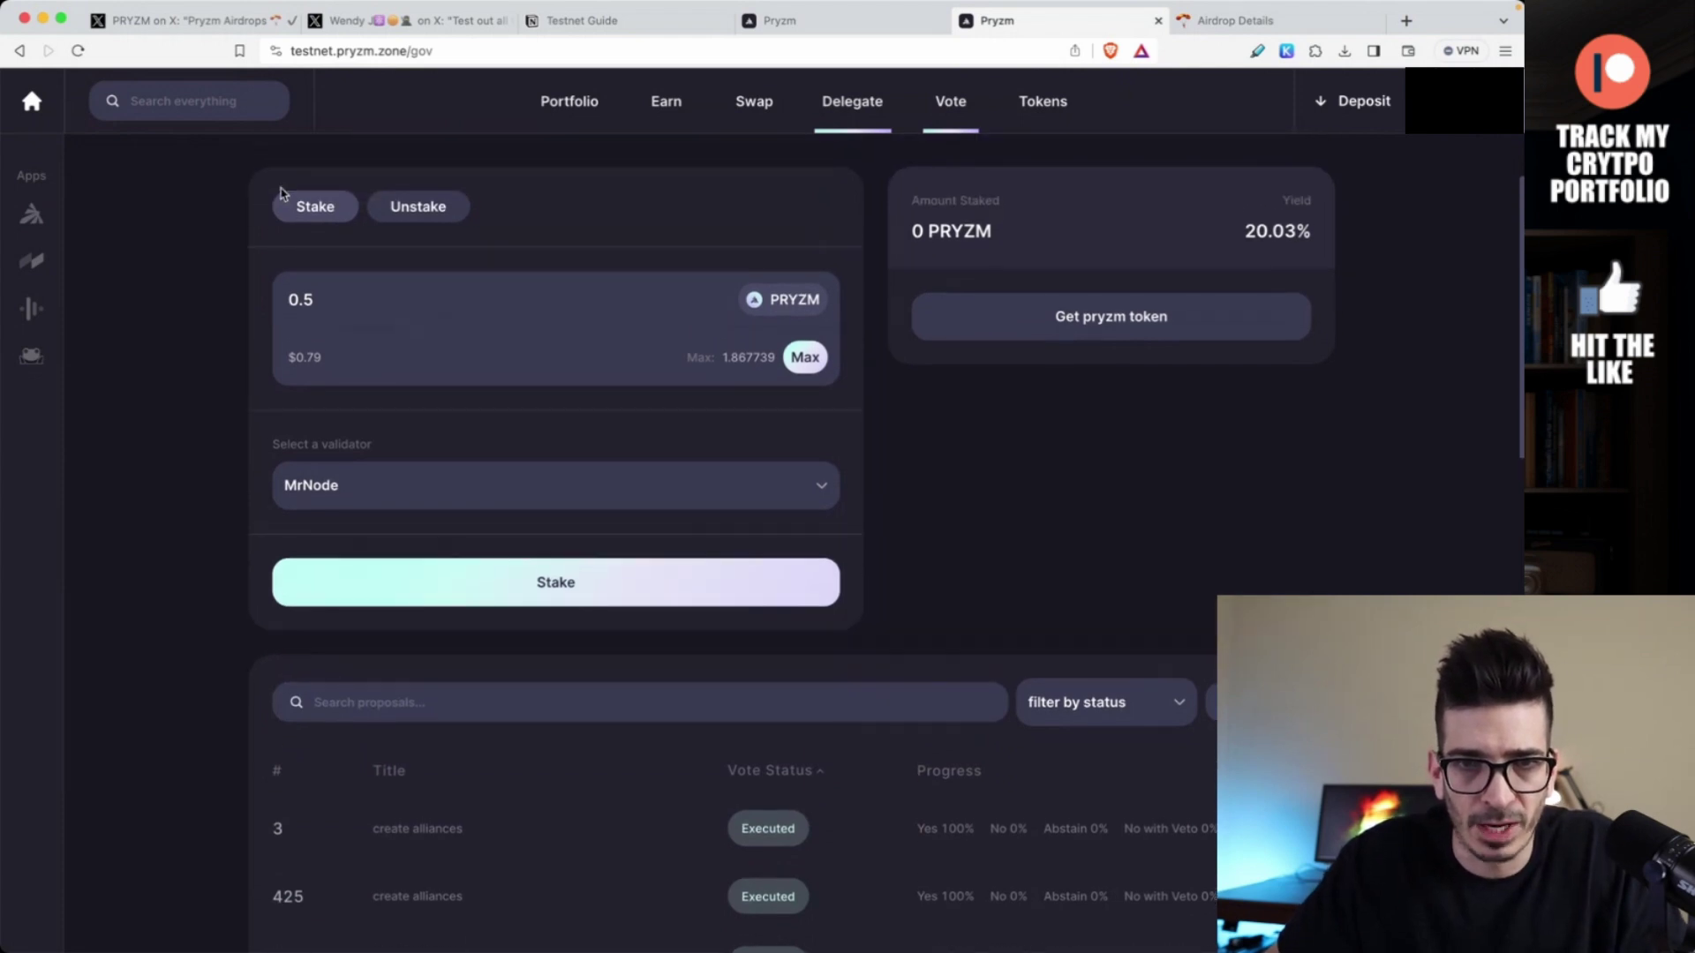
pyautogui.click(537, 583)
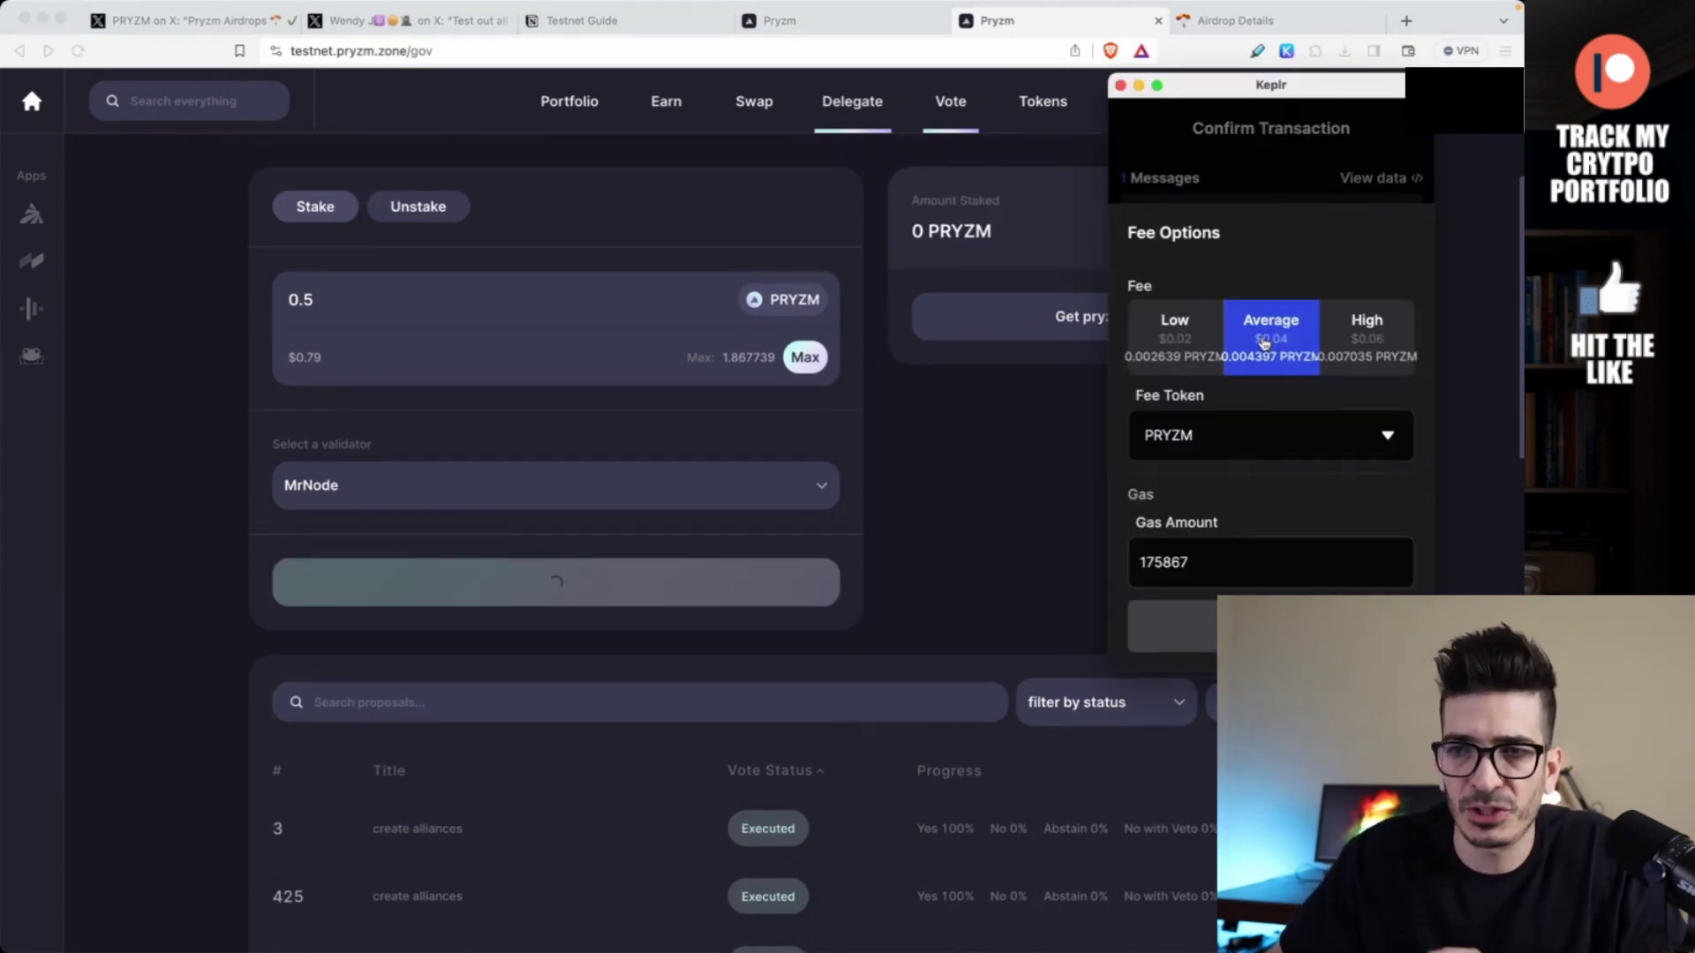
pyautogui.click(1179, 331)
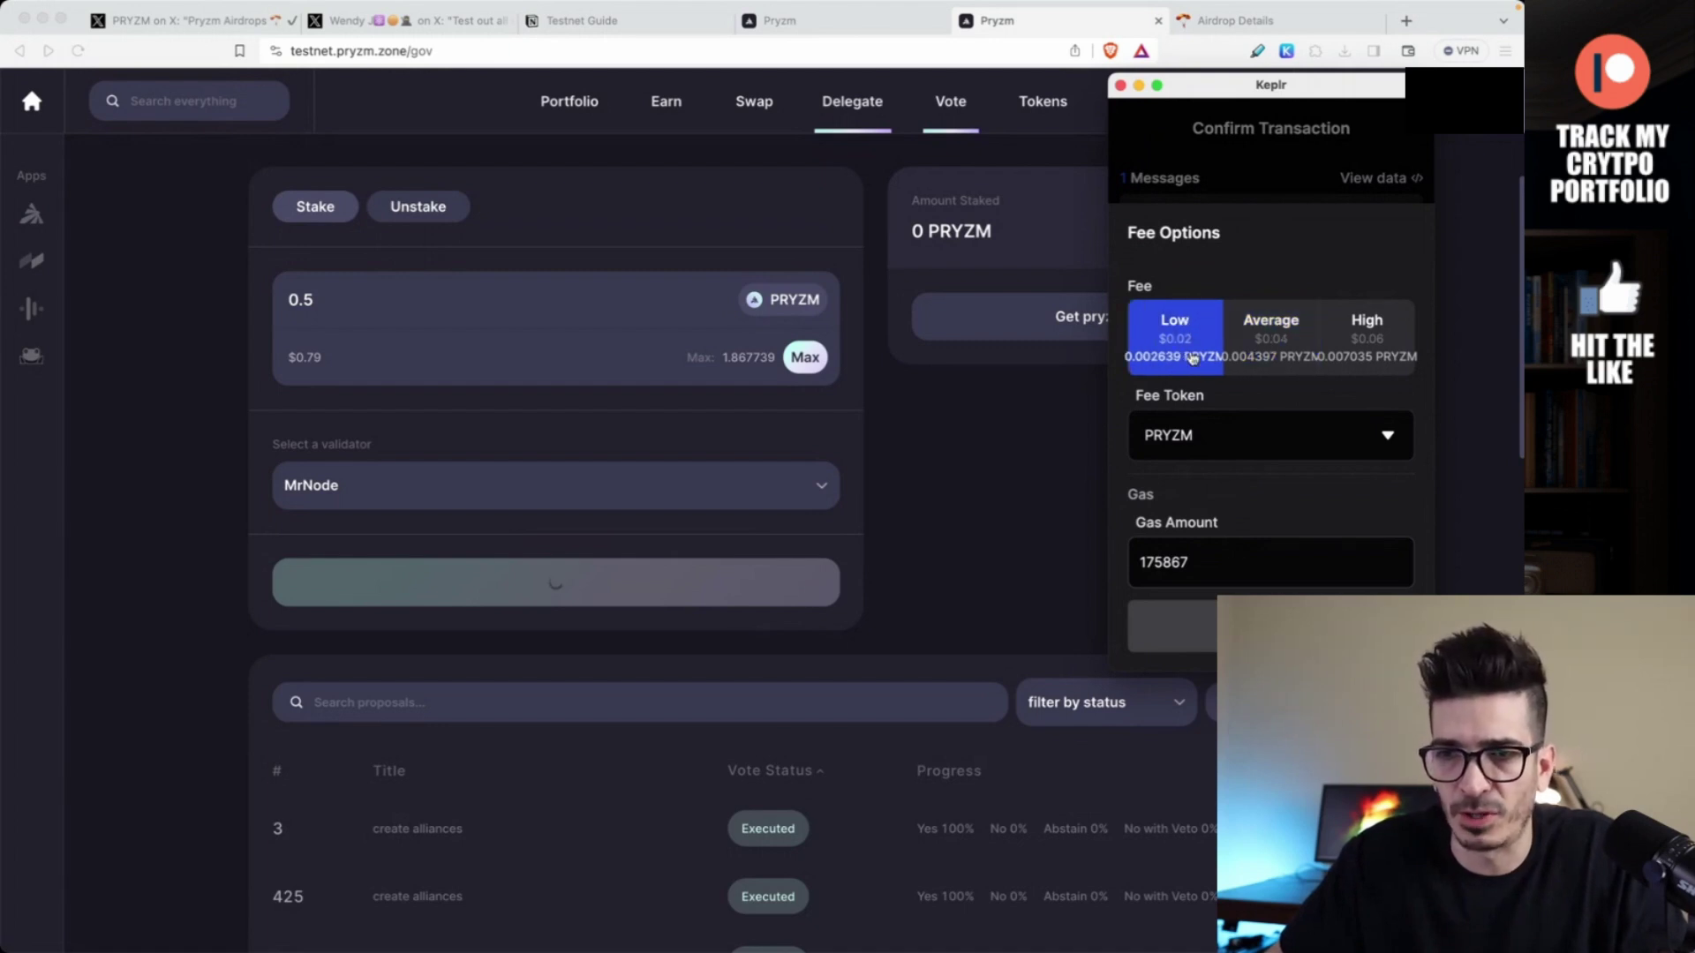
pyautogui.scroll(5, 1176, 310)
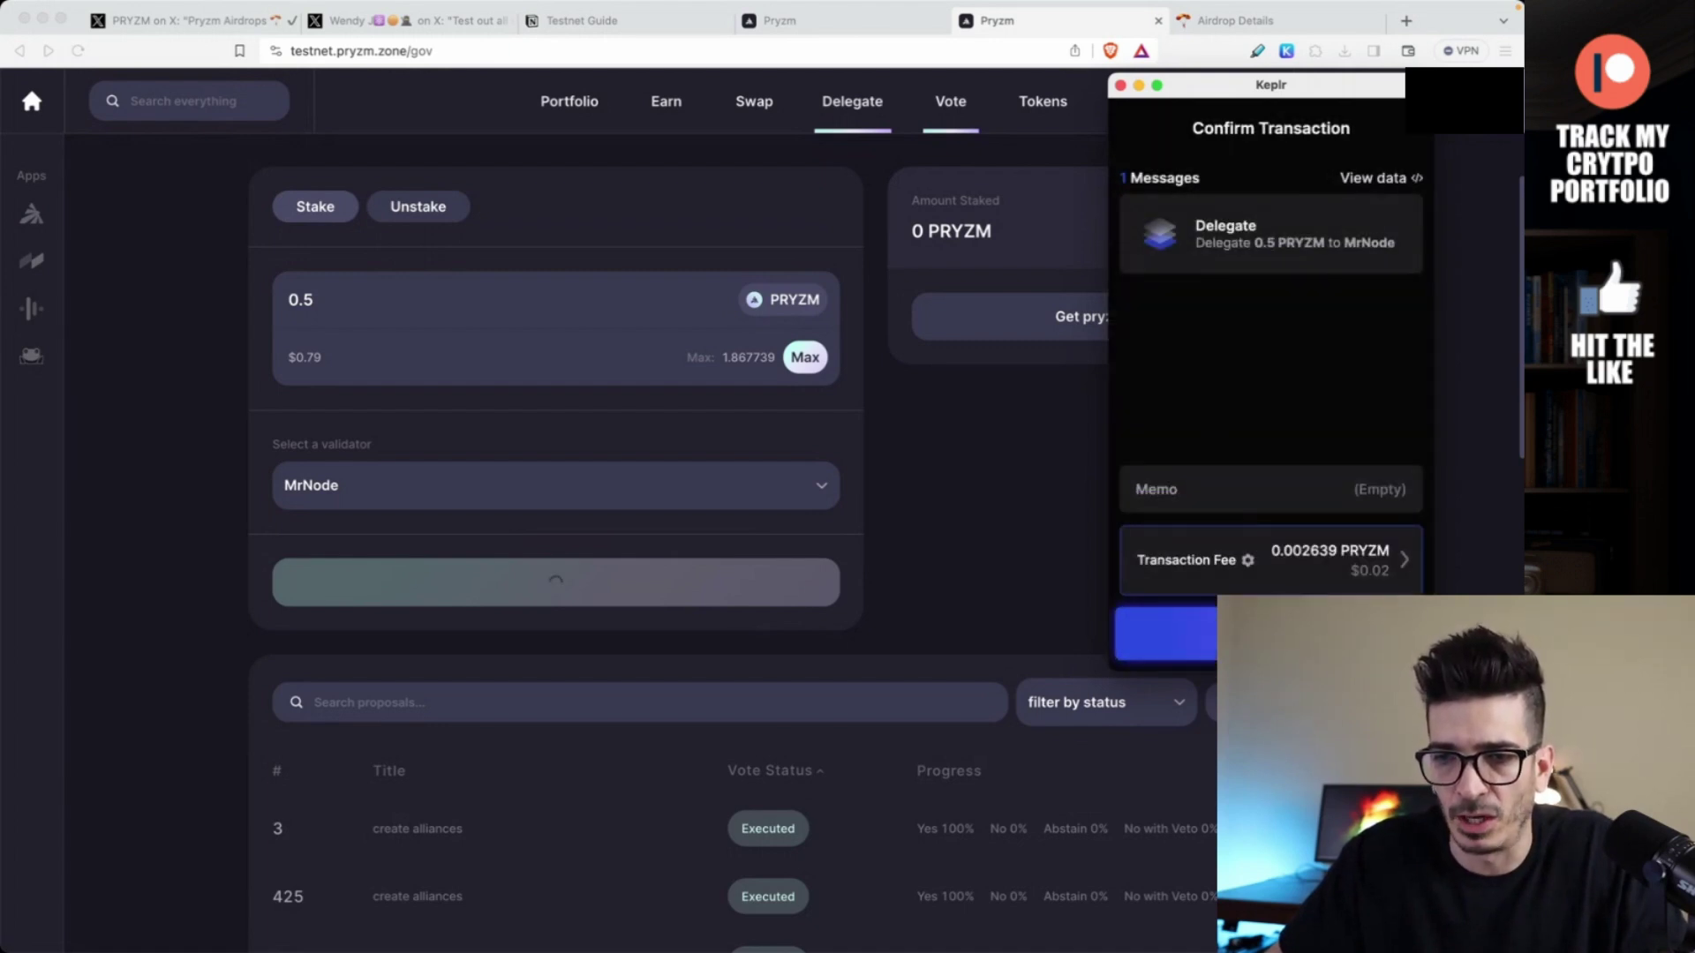
pyautogui.click(1269, 634)
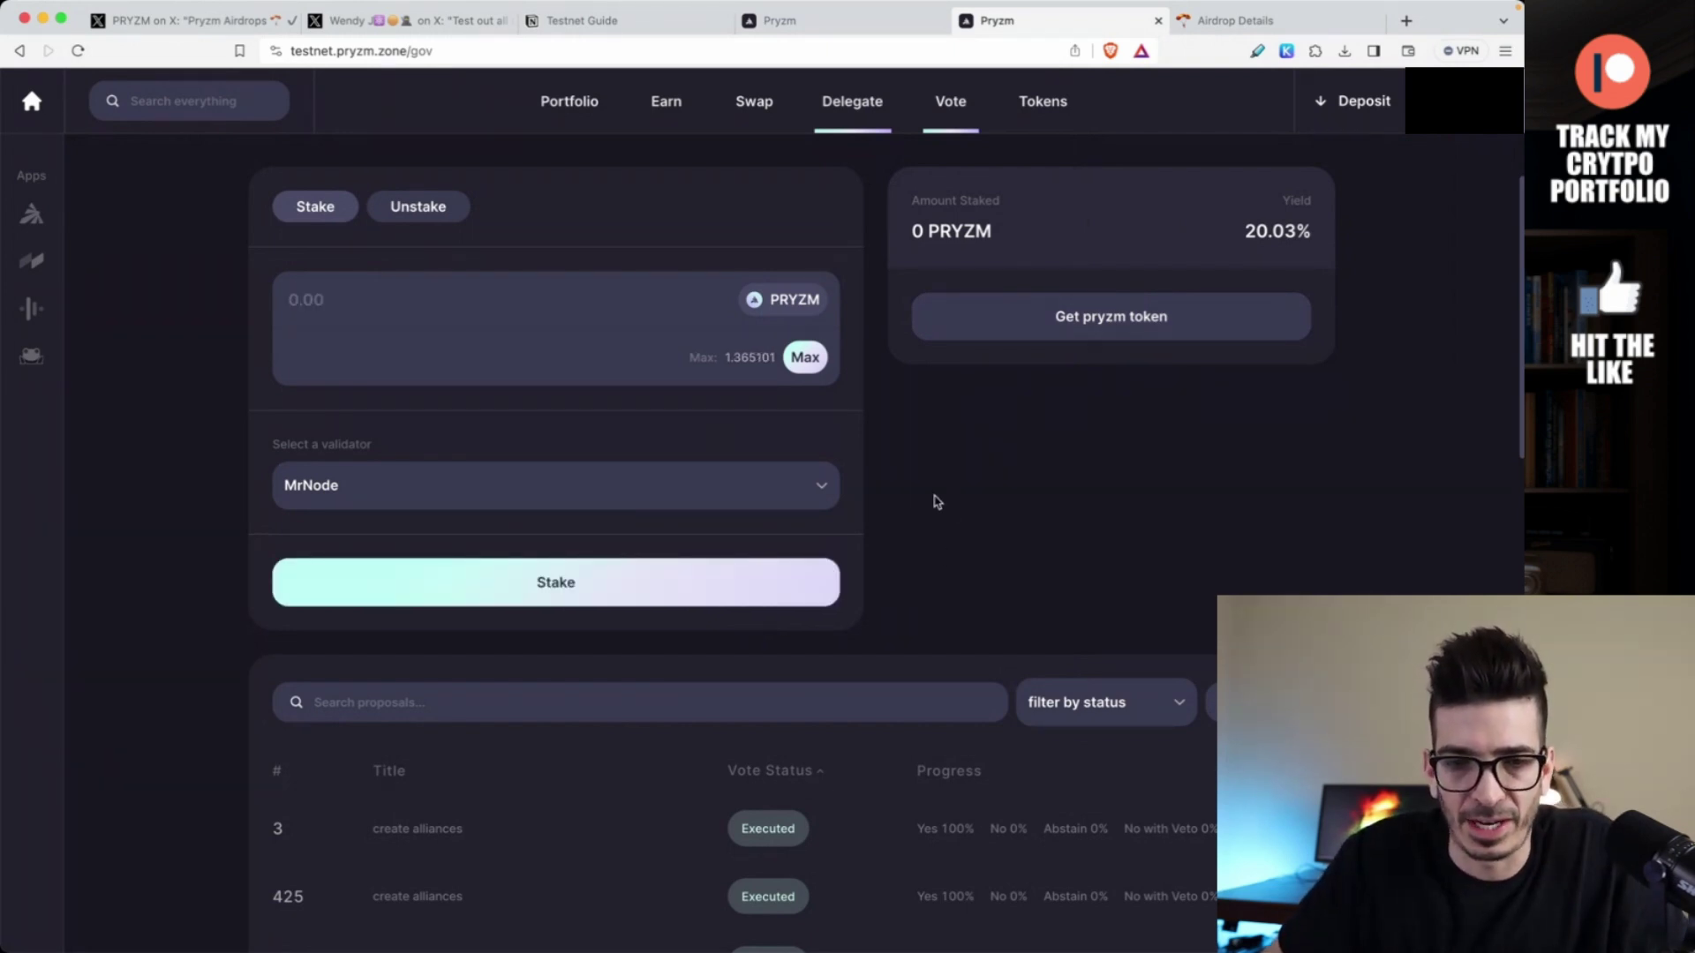
# - Check the X checklist post, browse Portfolio, Rates and Swap, then open PulseTrade from the sidebar
pyautogui.click(414, 21)
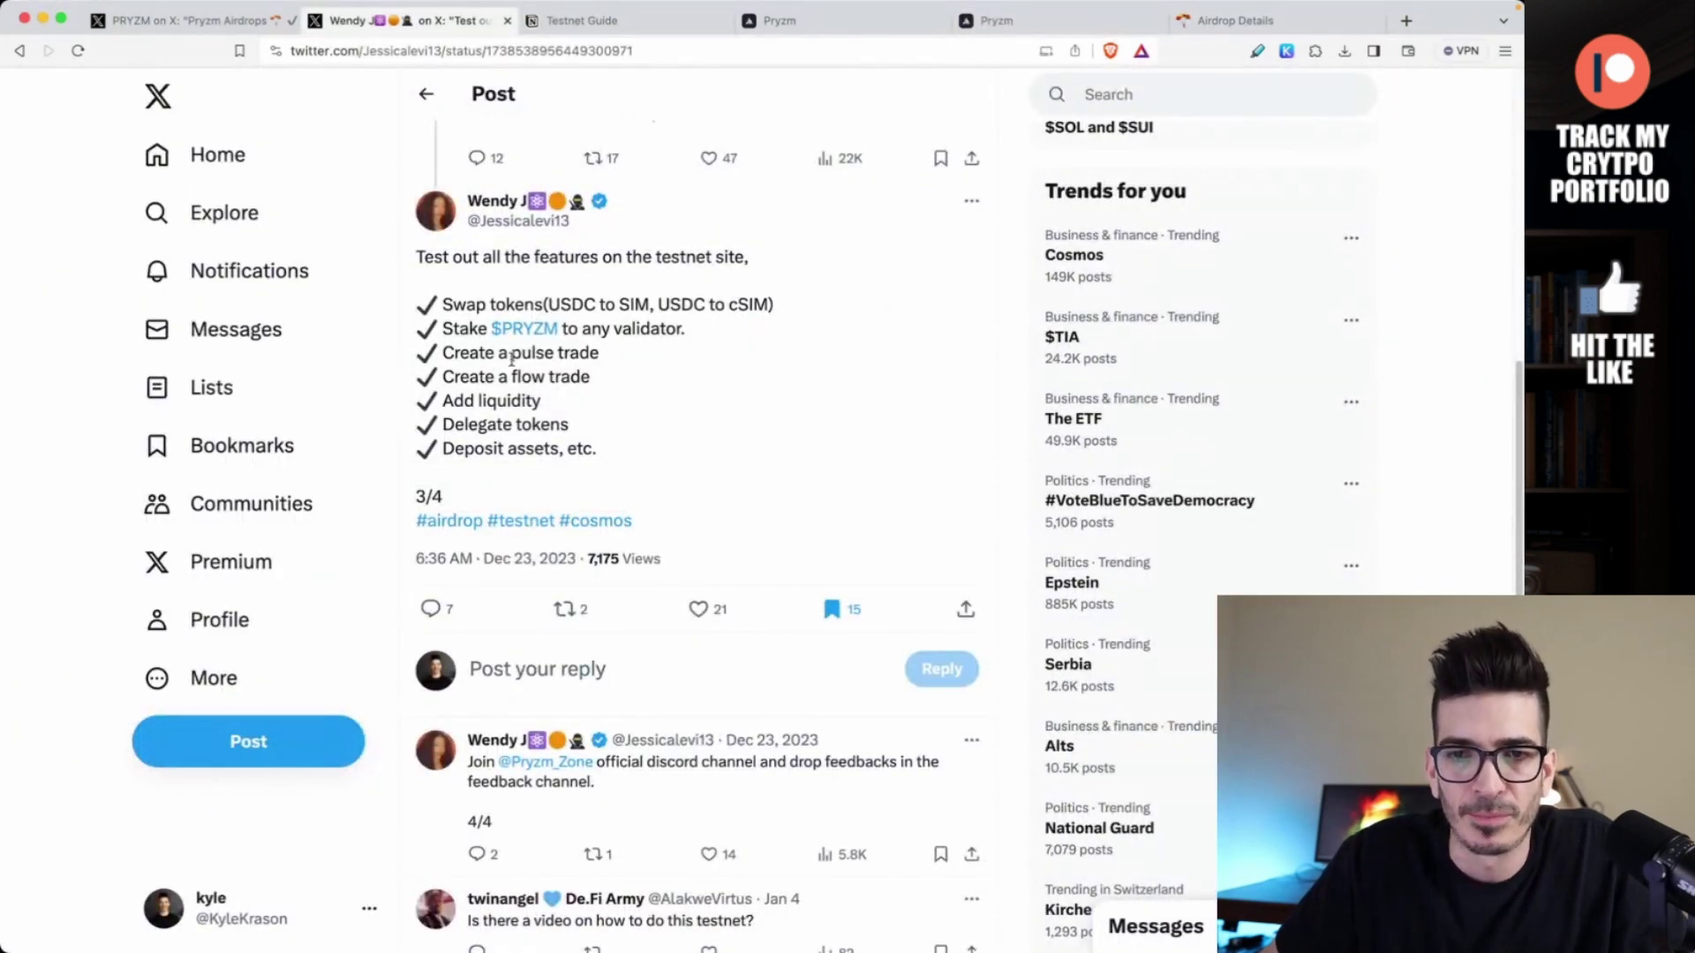
pyautogui.click(975, 20)
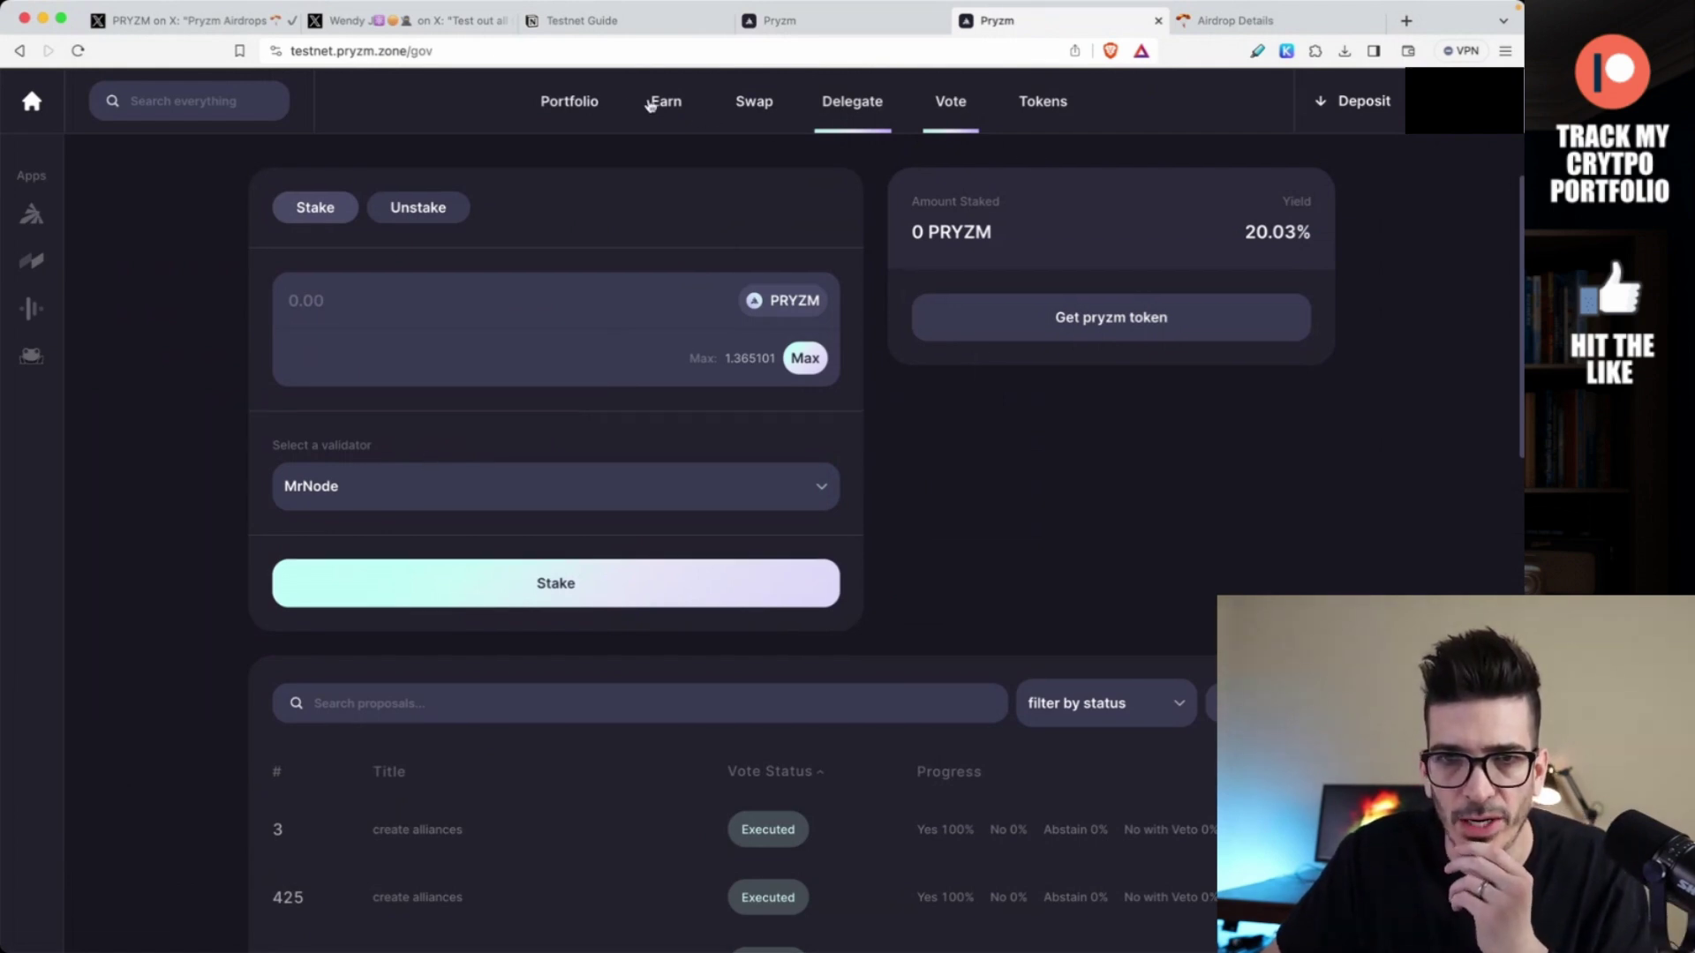
pyautogui.click(572, 104)
pyautogui.click(667, 106)
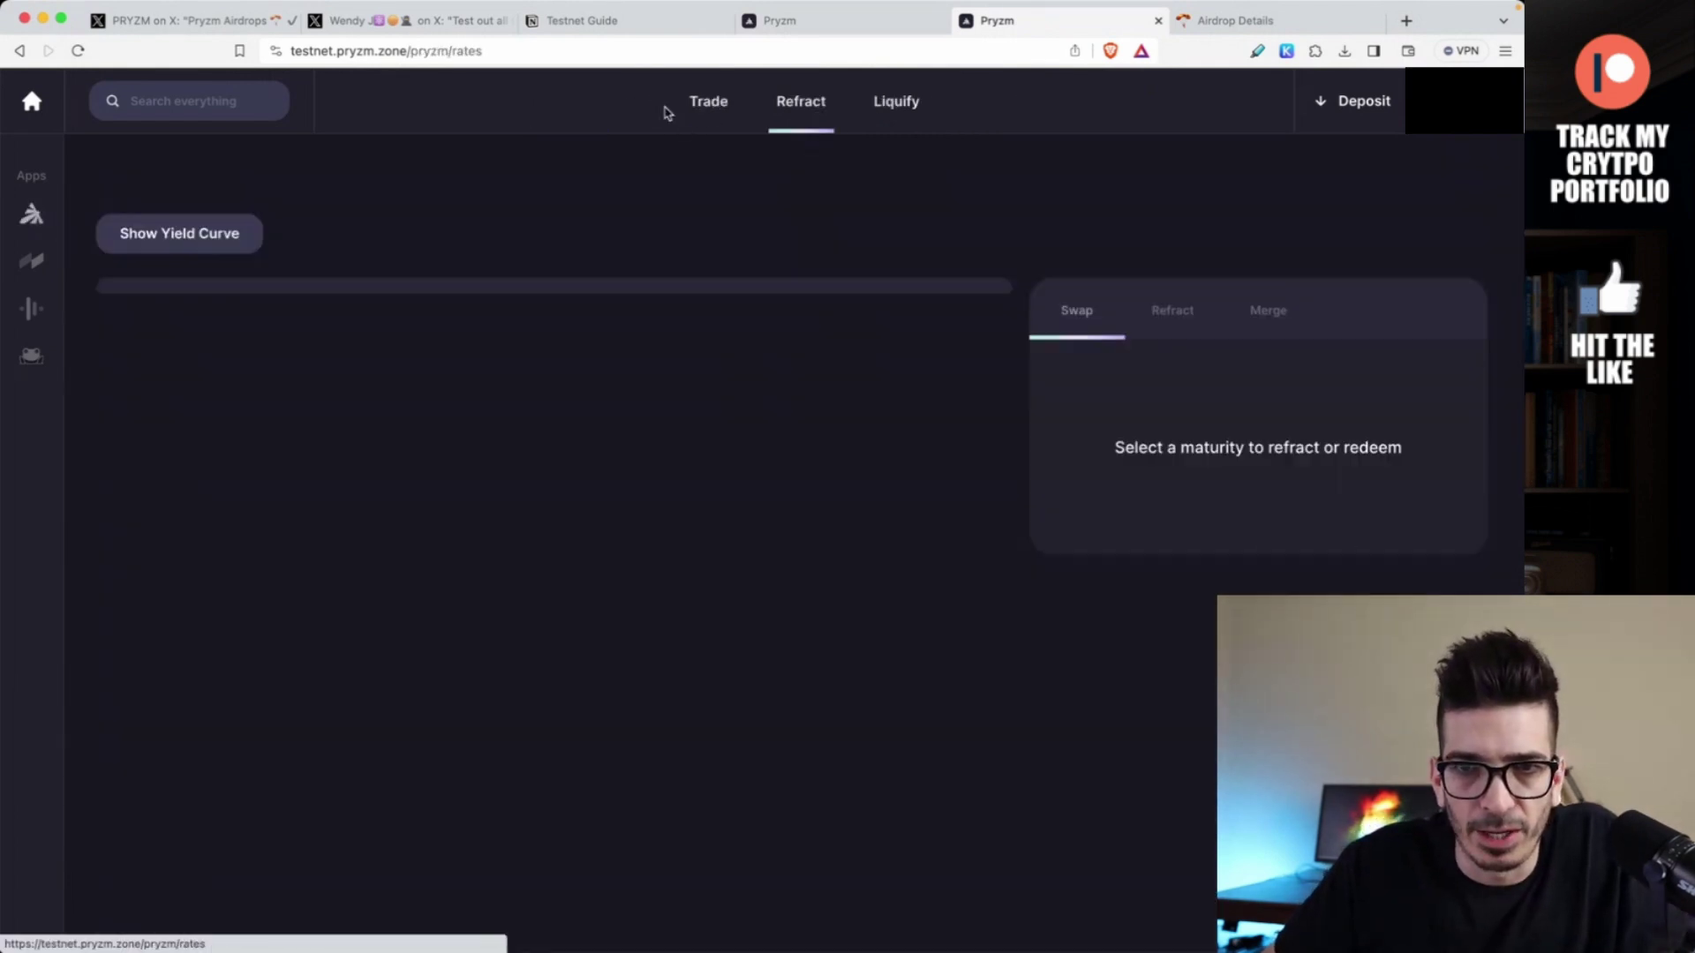
pyautogui.click(708, 102)
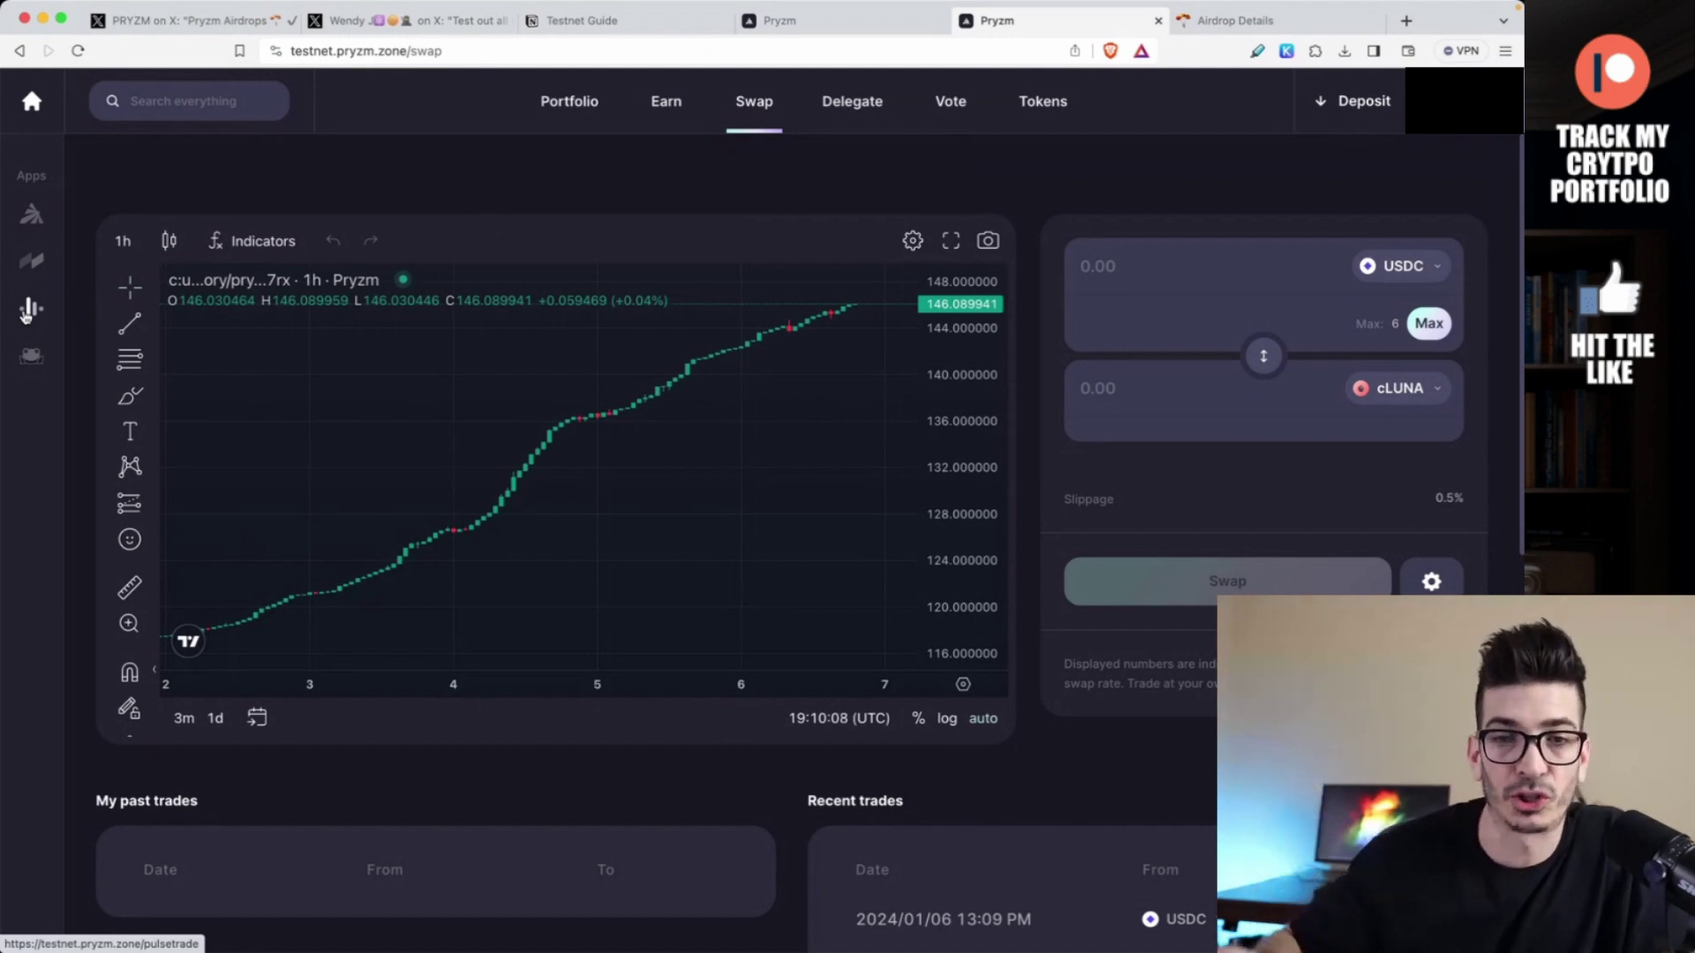
pyautogui.click(27, 310)
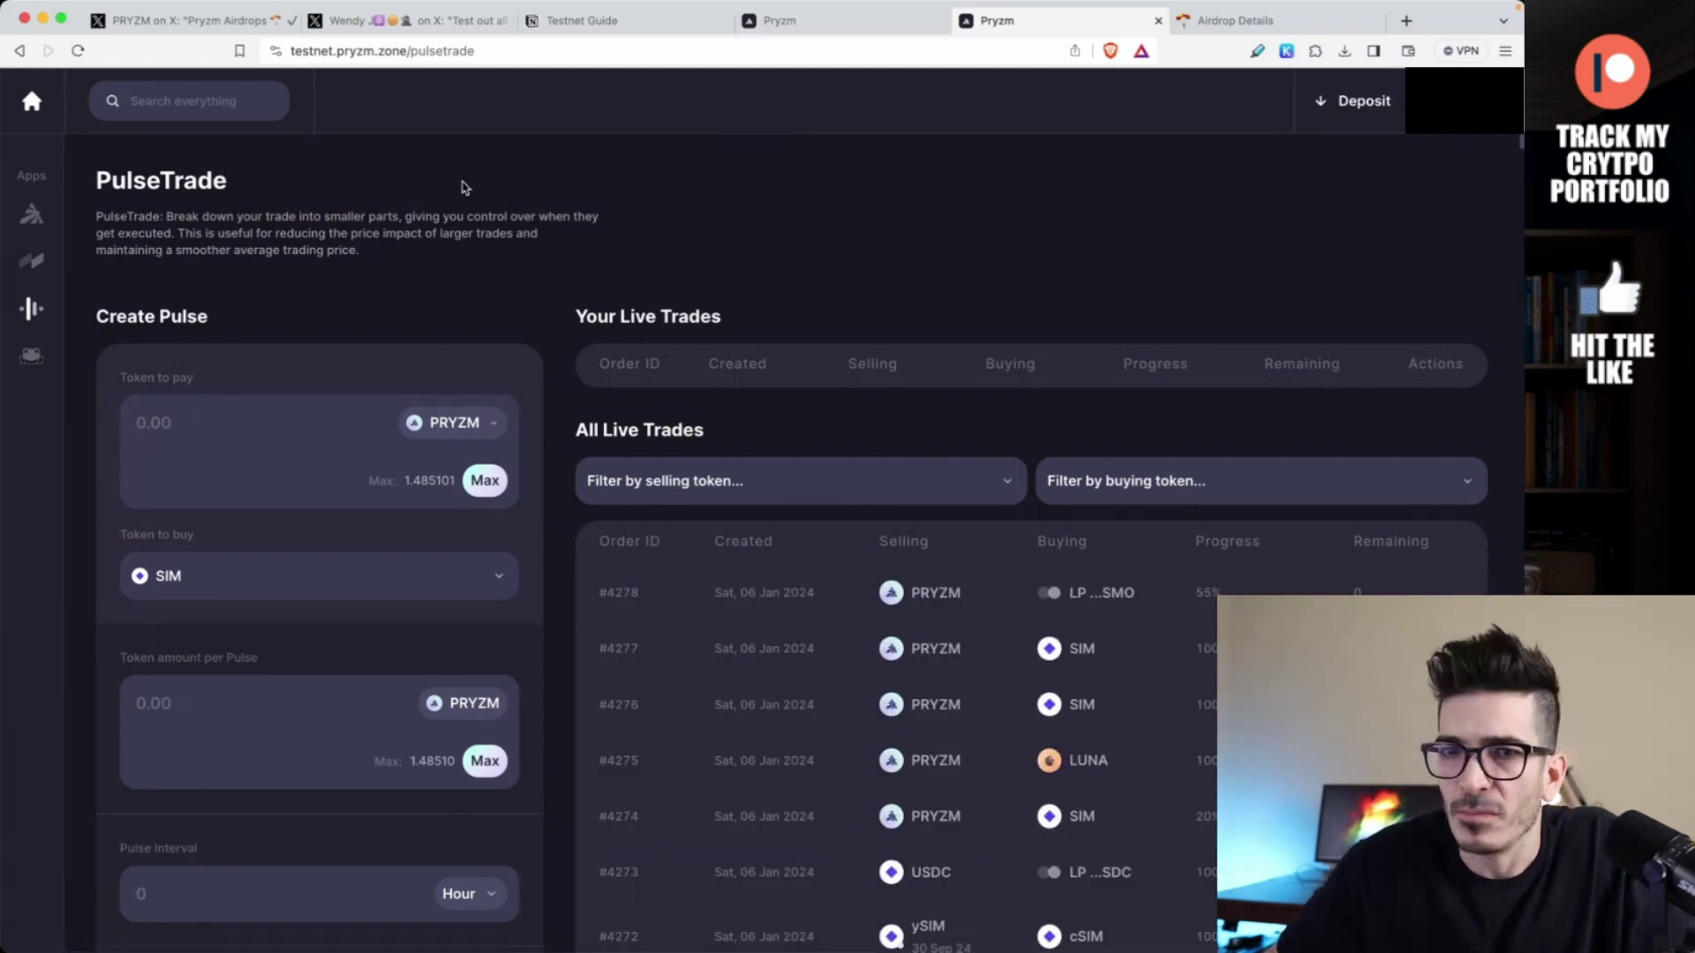
# - Enter 0.2 PRYZM to pay and choose SIM as the token to buy
pyautogui.click(402, 21)
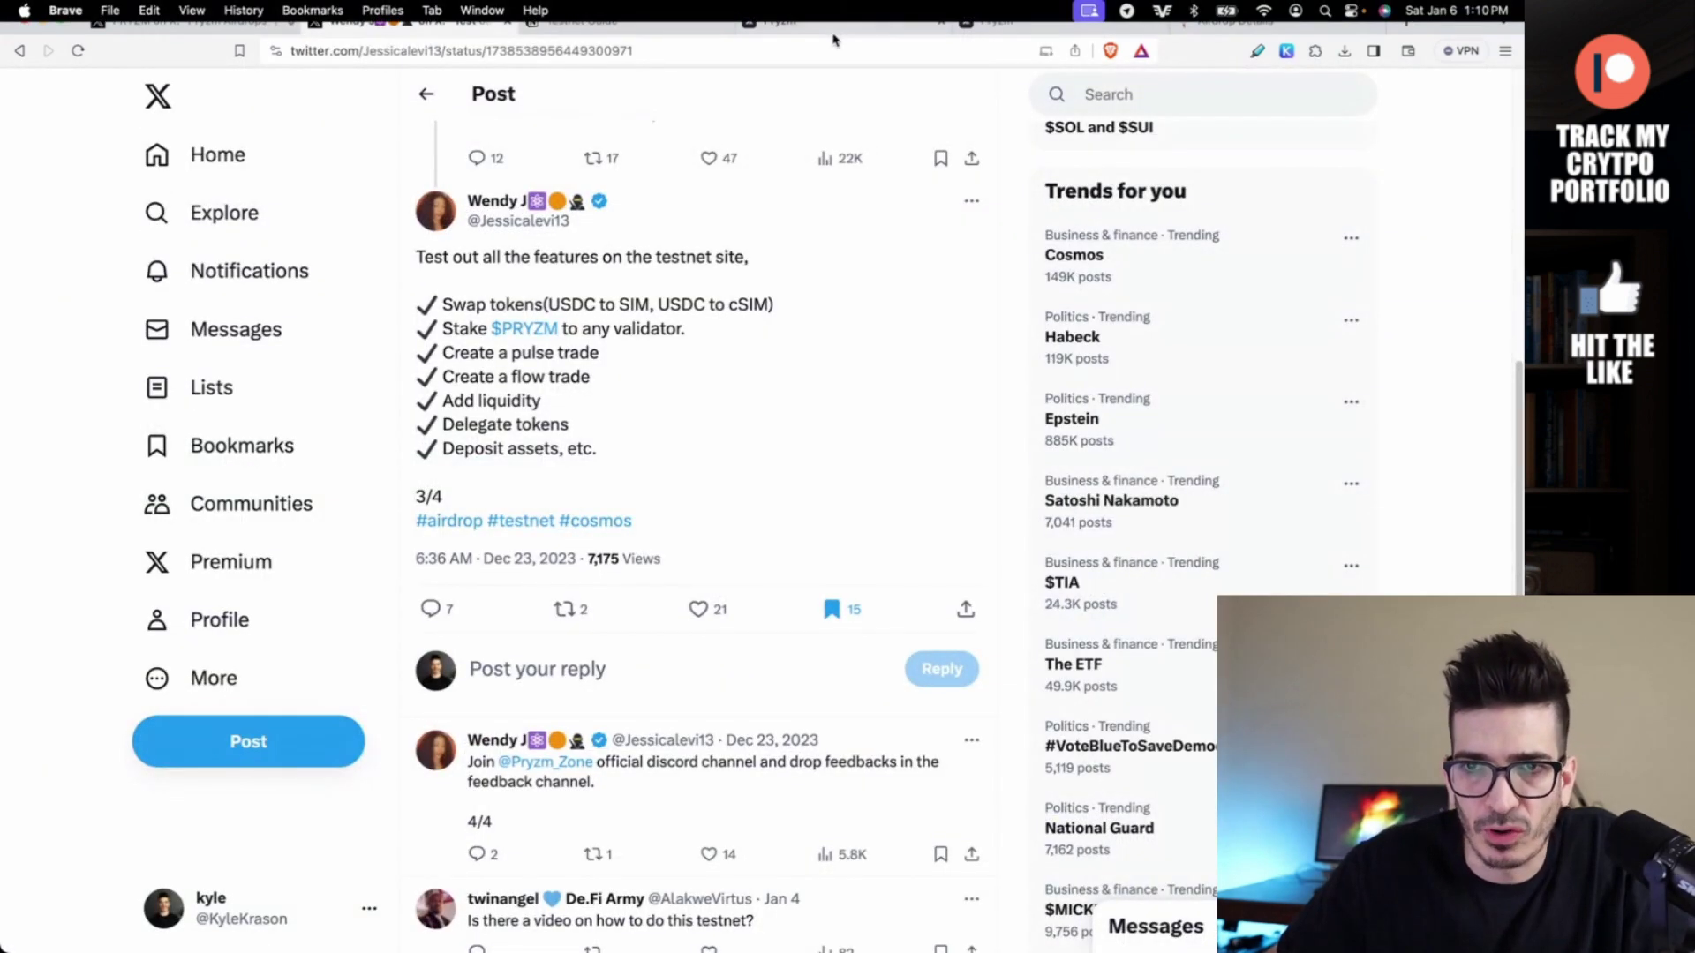
pyautogui.click(1026, 30)
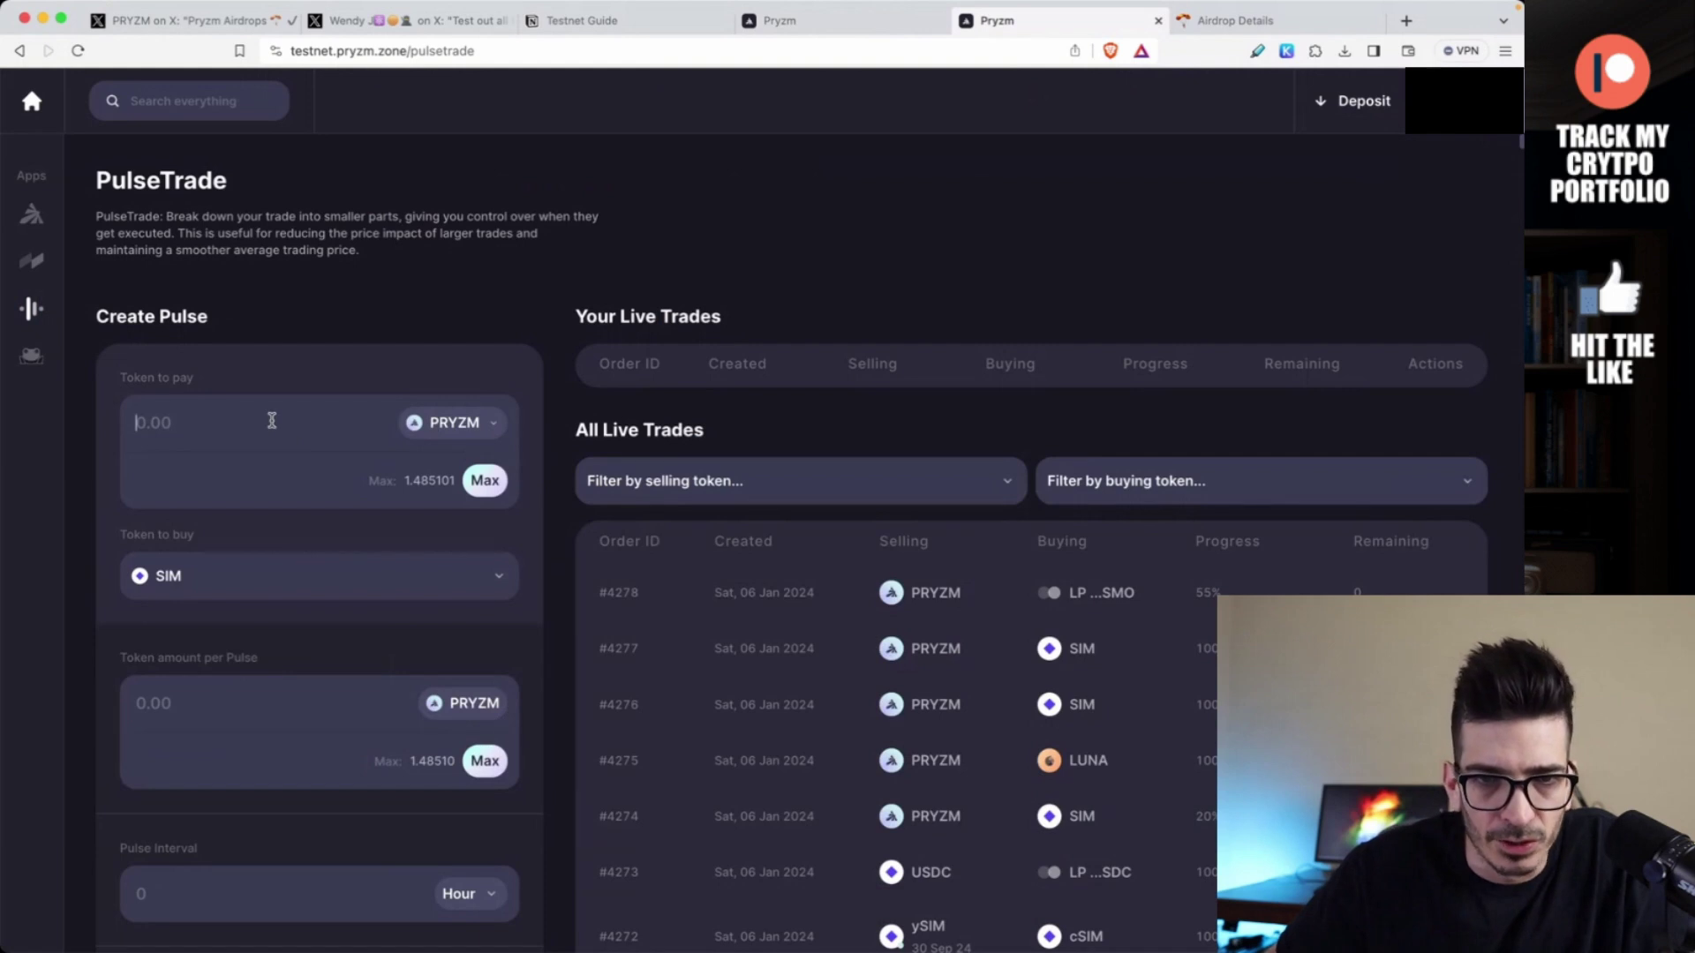
pyautogui.click(360, 427)
pyautogui.write('.2')
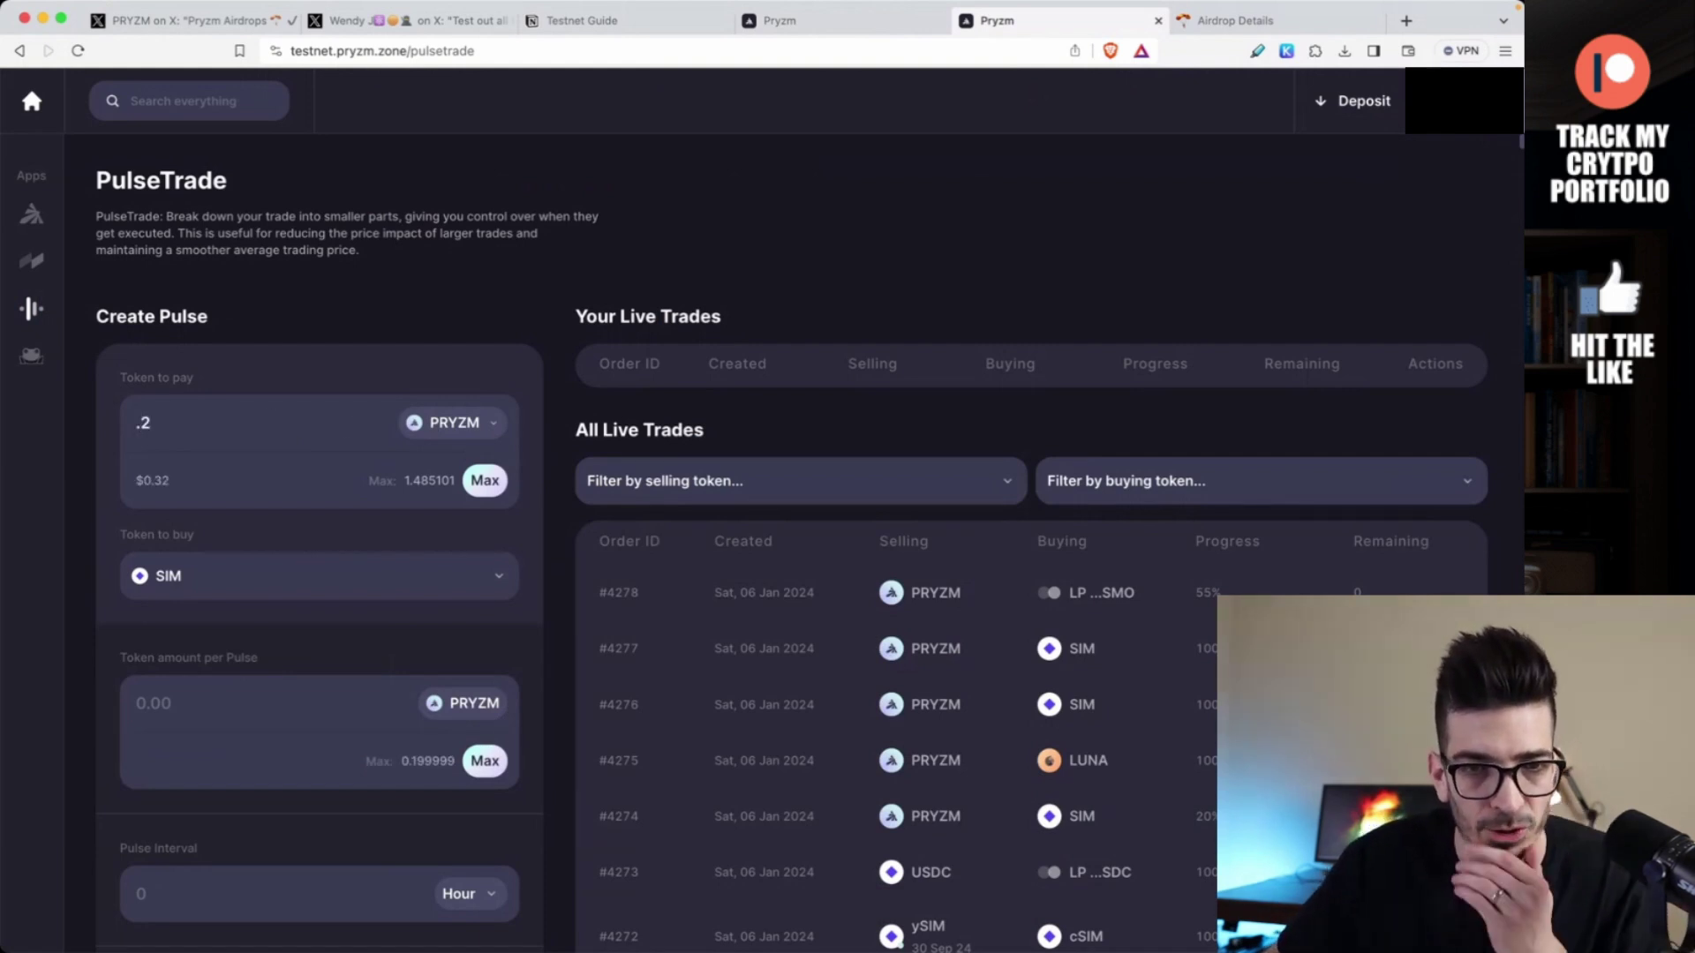
pyautogui.scroll(-2, 273, 554)
pyautogui.click(273, 430)
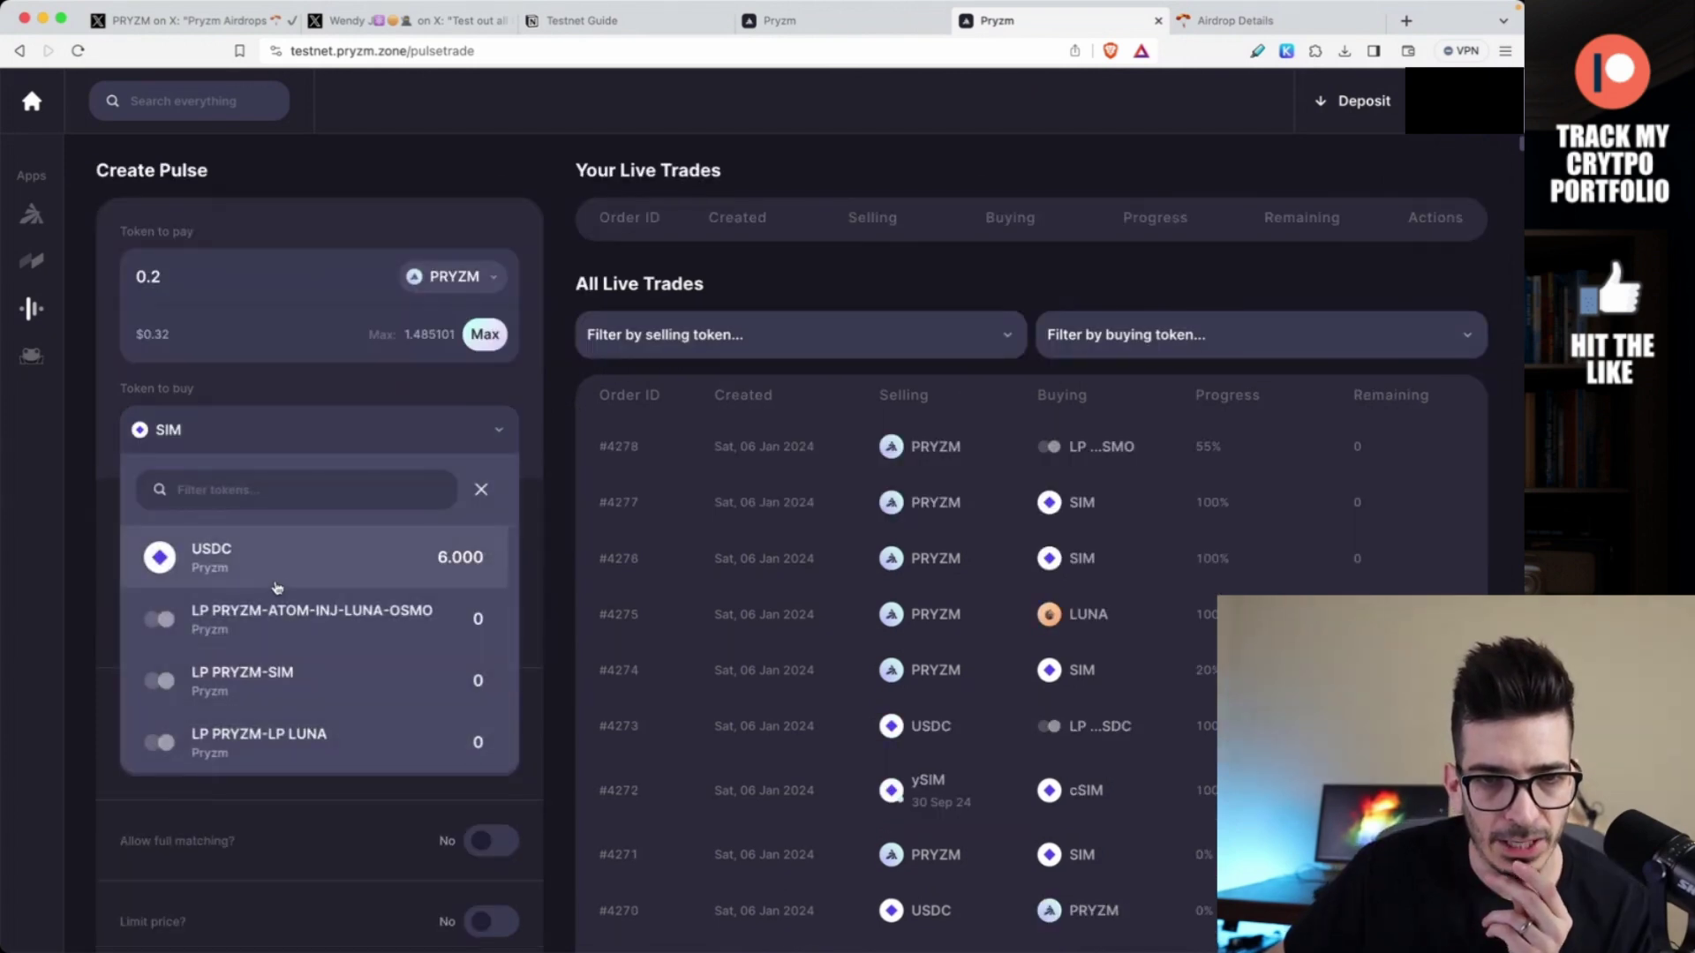
pyautogui.click(139, 450)
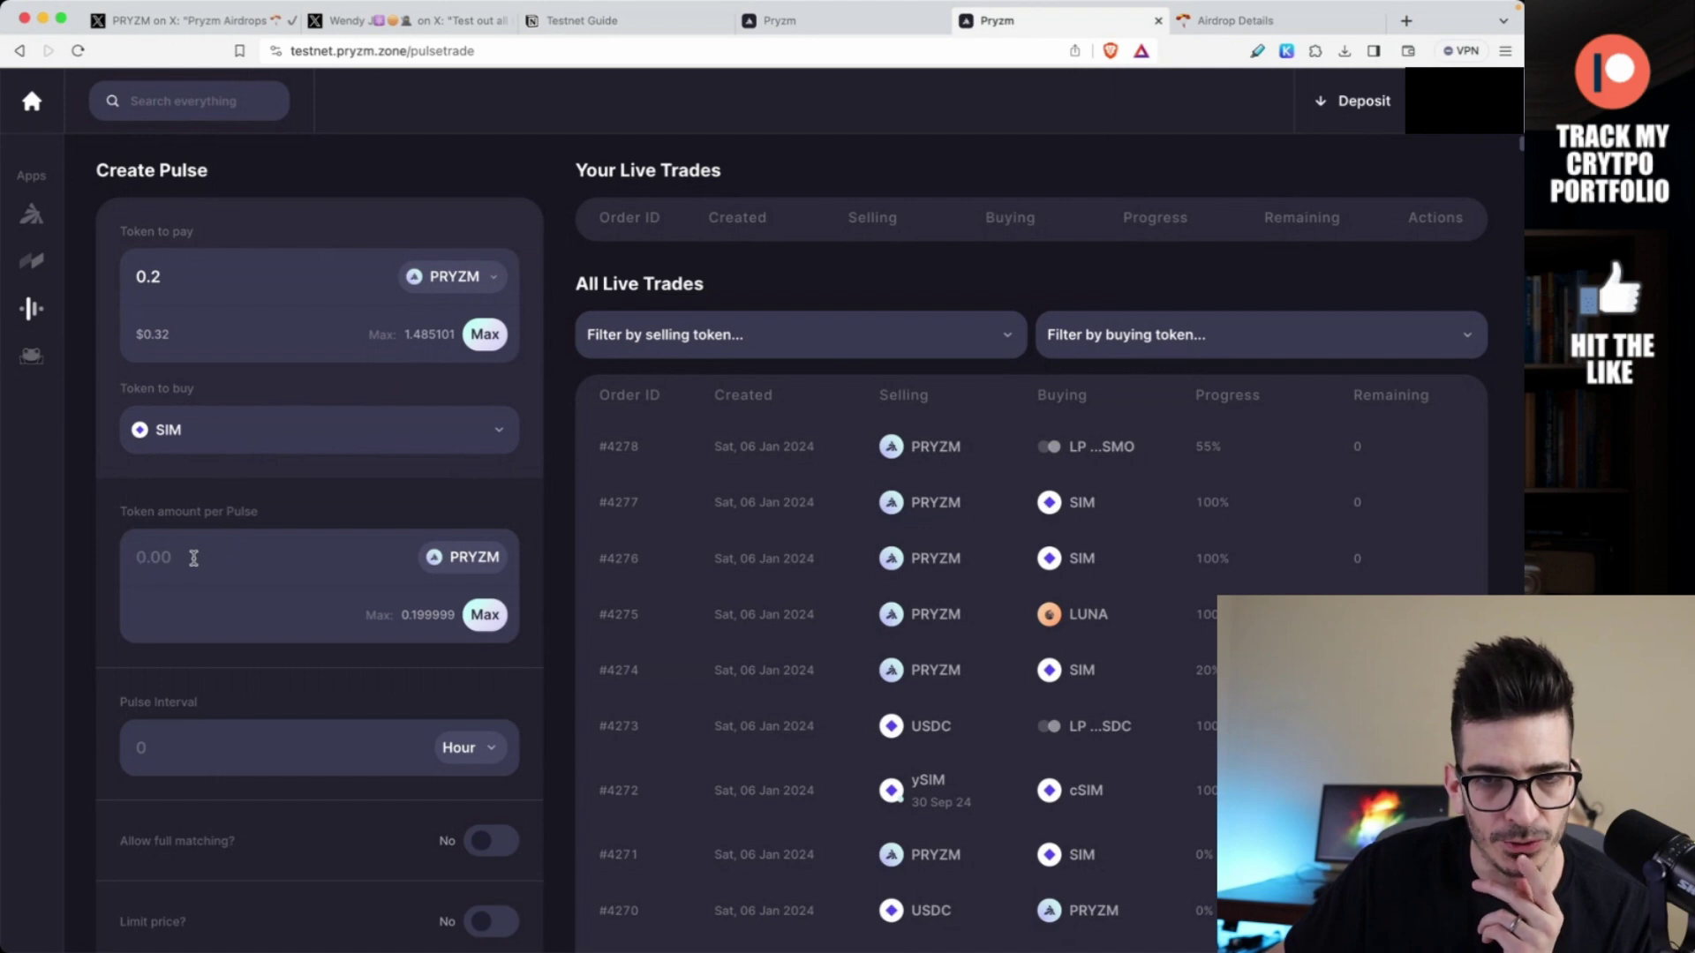
# - Fill the per-pulse amount with Max and try a 0.01-hour pulse interval
pyautogui.click(481, 615)
pyautogui.scroll(-3, 367, 522)
pyautogui.click(385, 519)
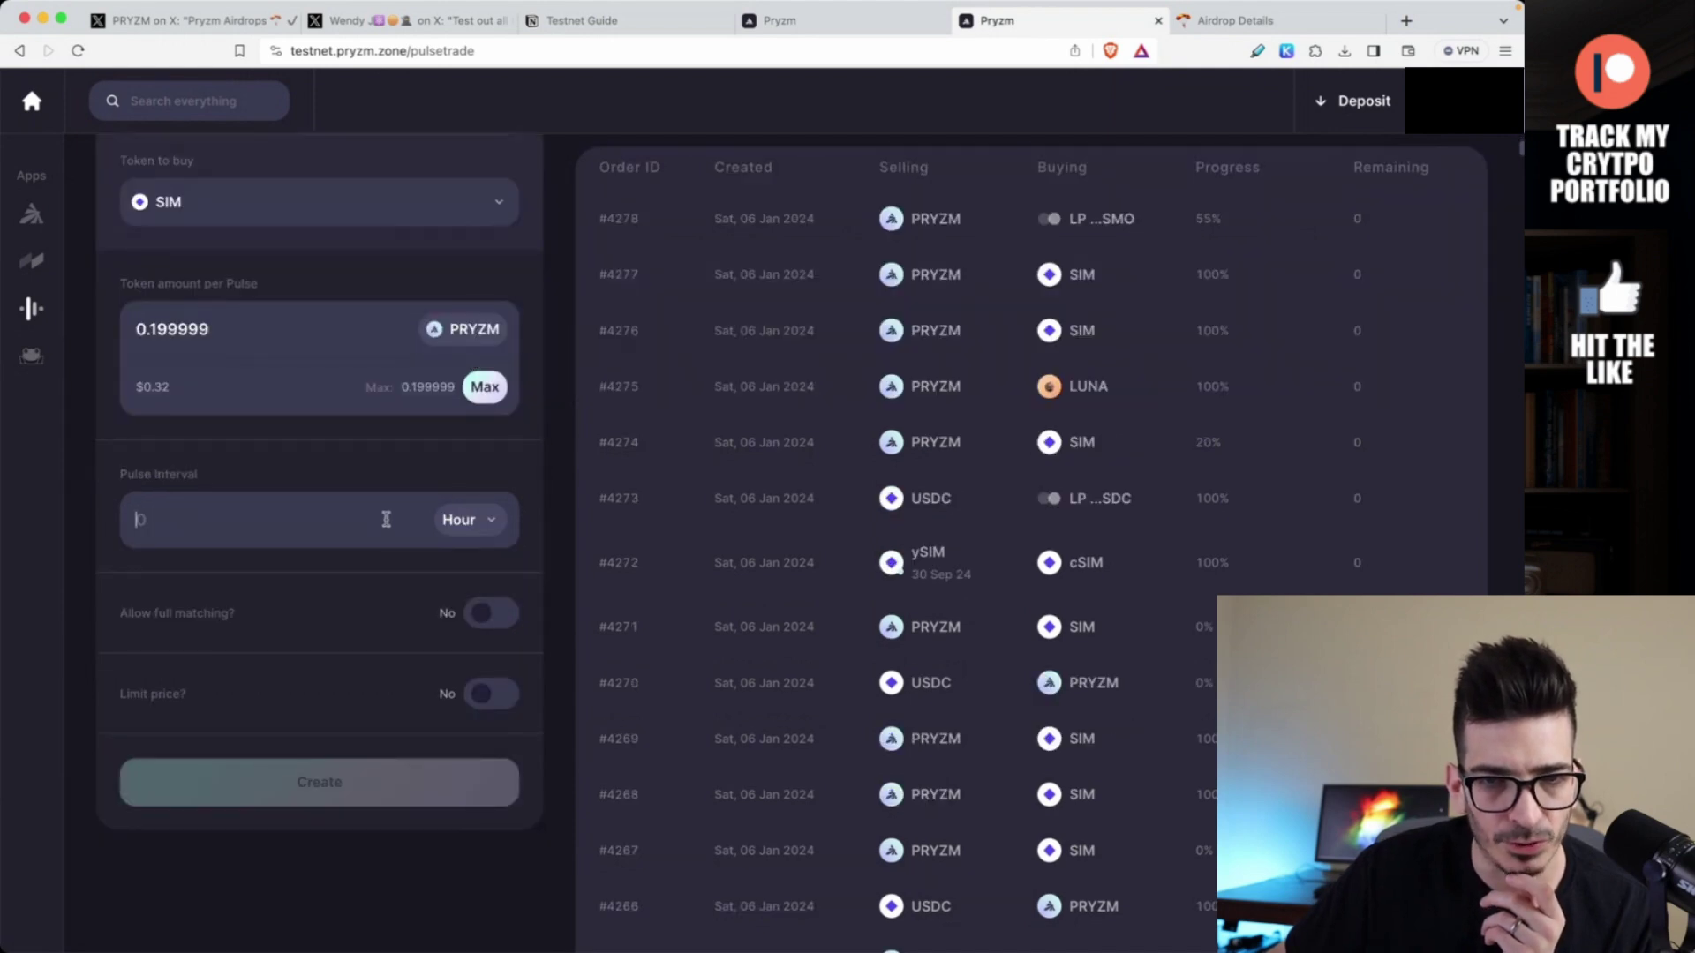
pyautogui.write('.1')
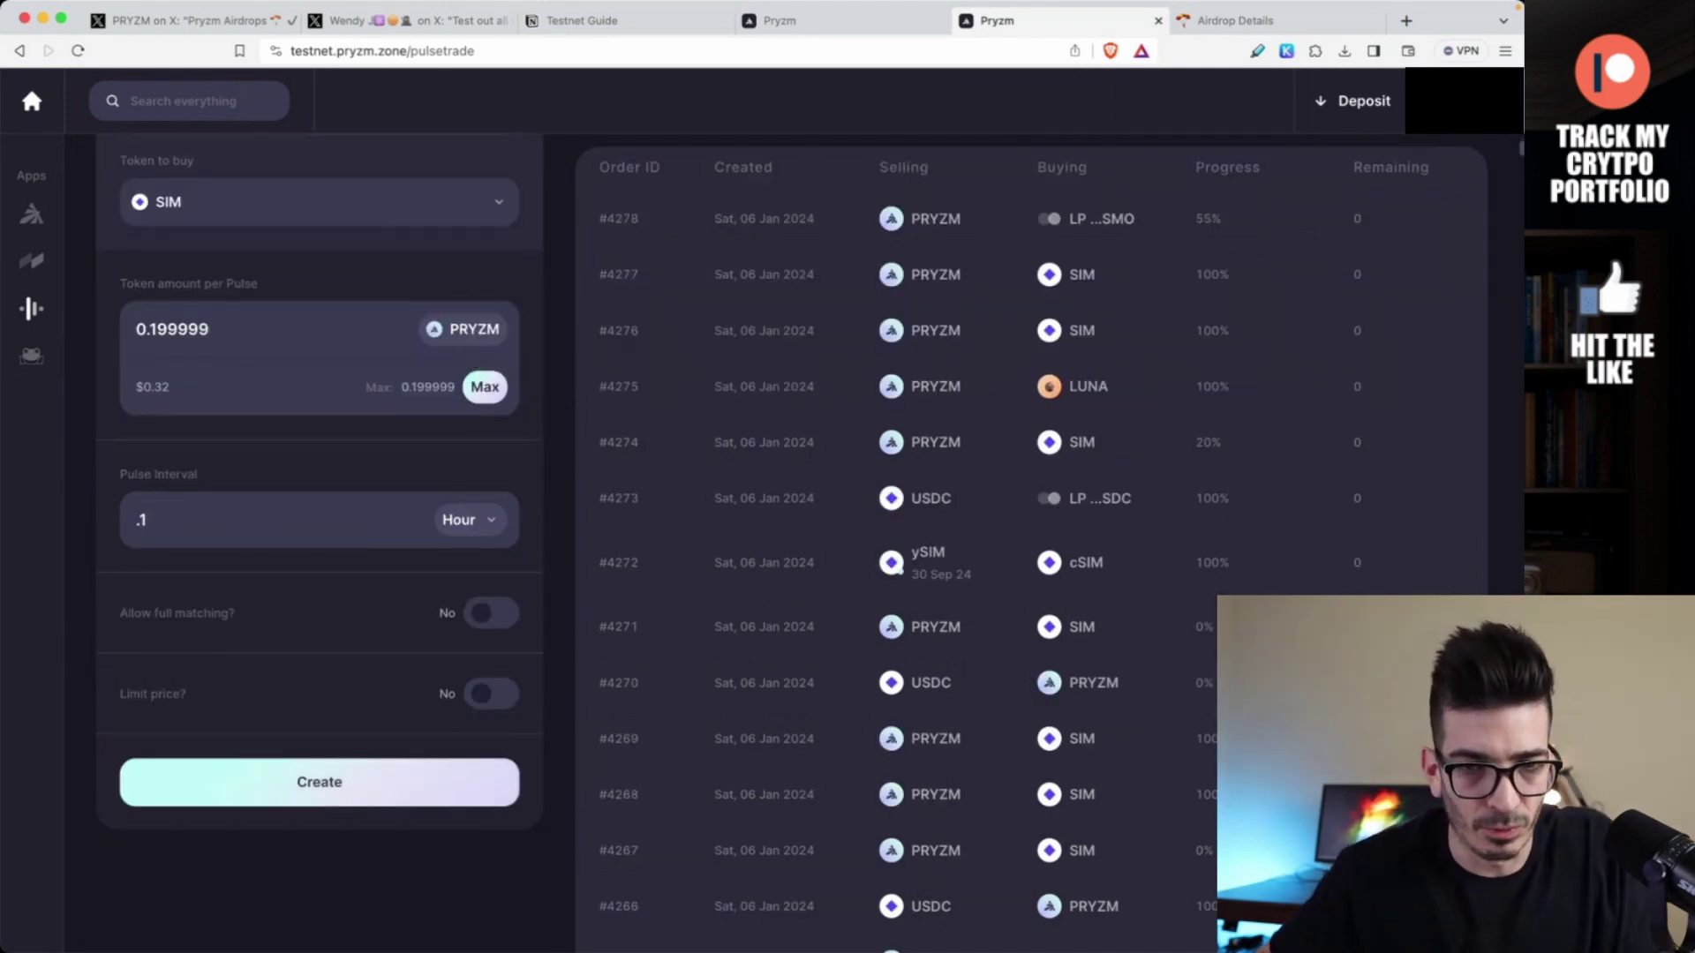
pyautogui.press('BackSpace')
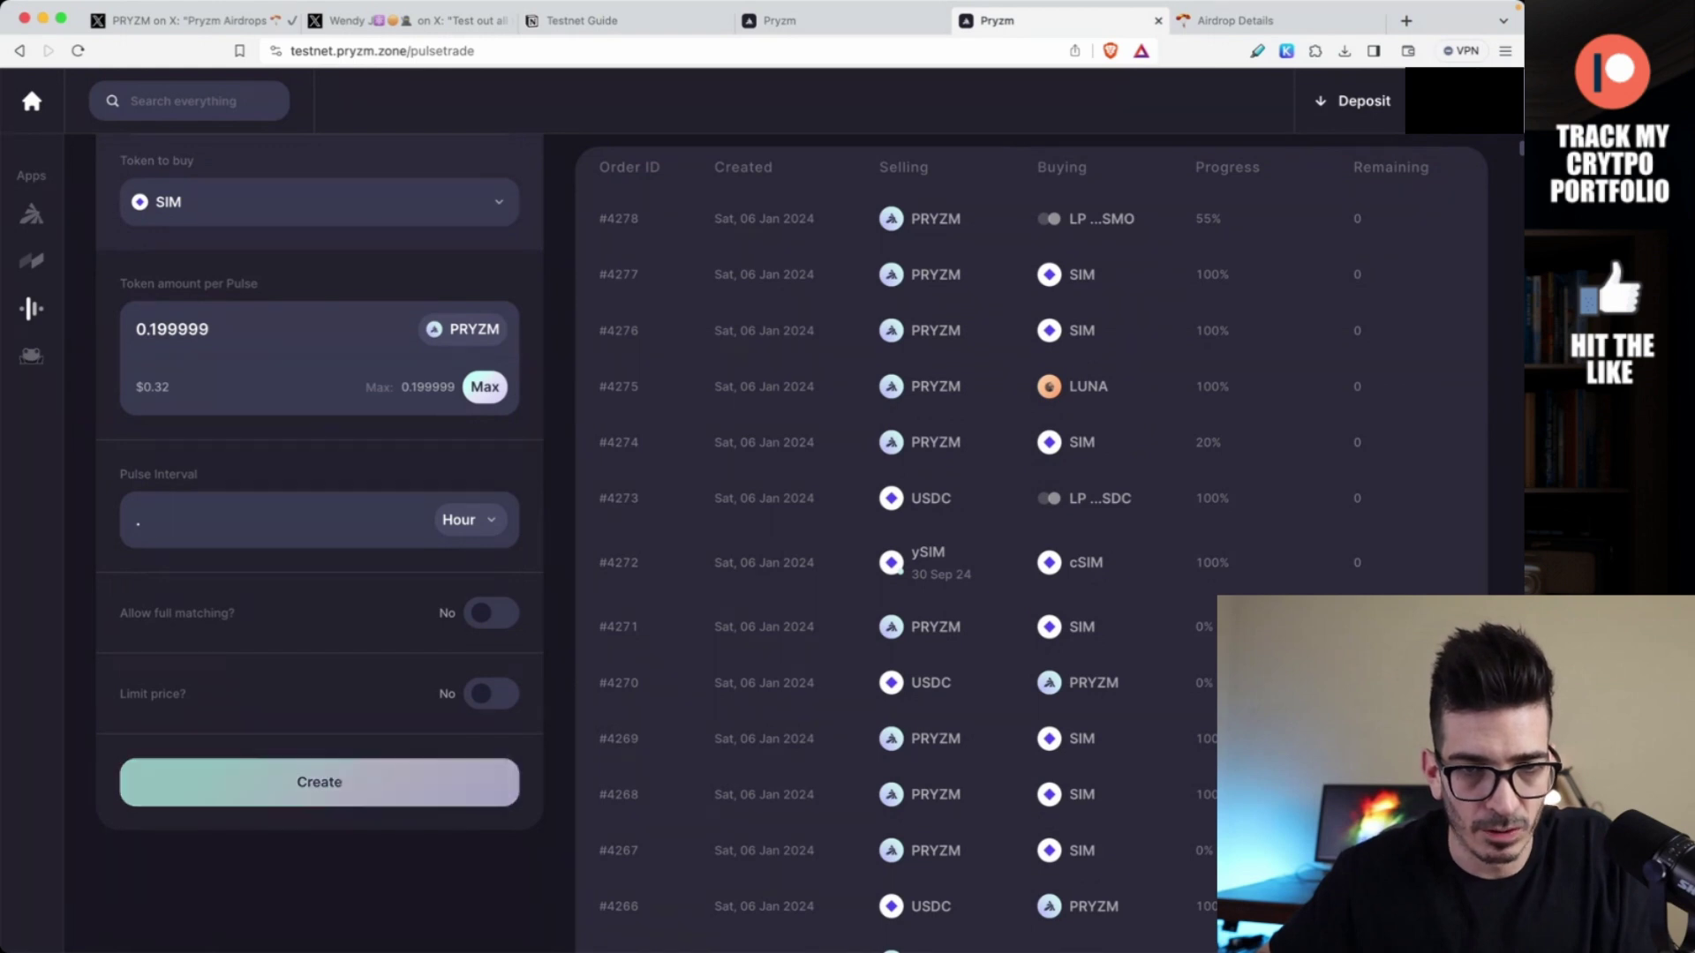
pyautogui.write('01')
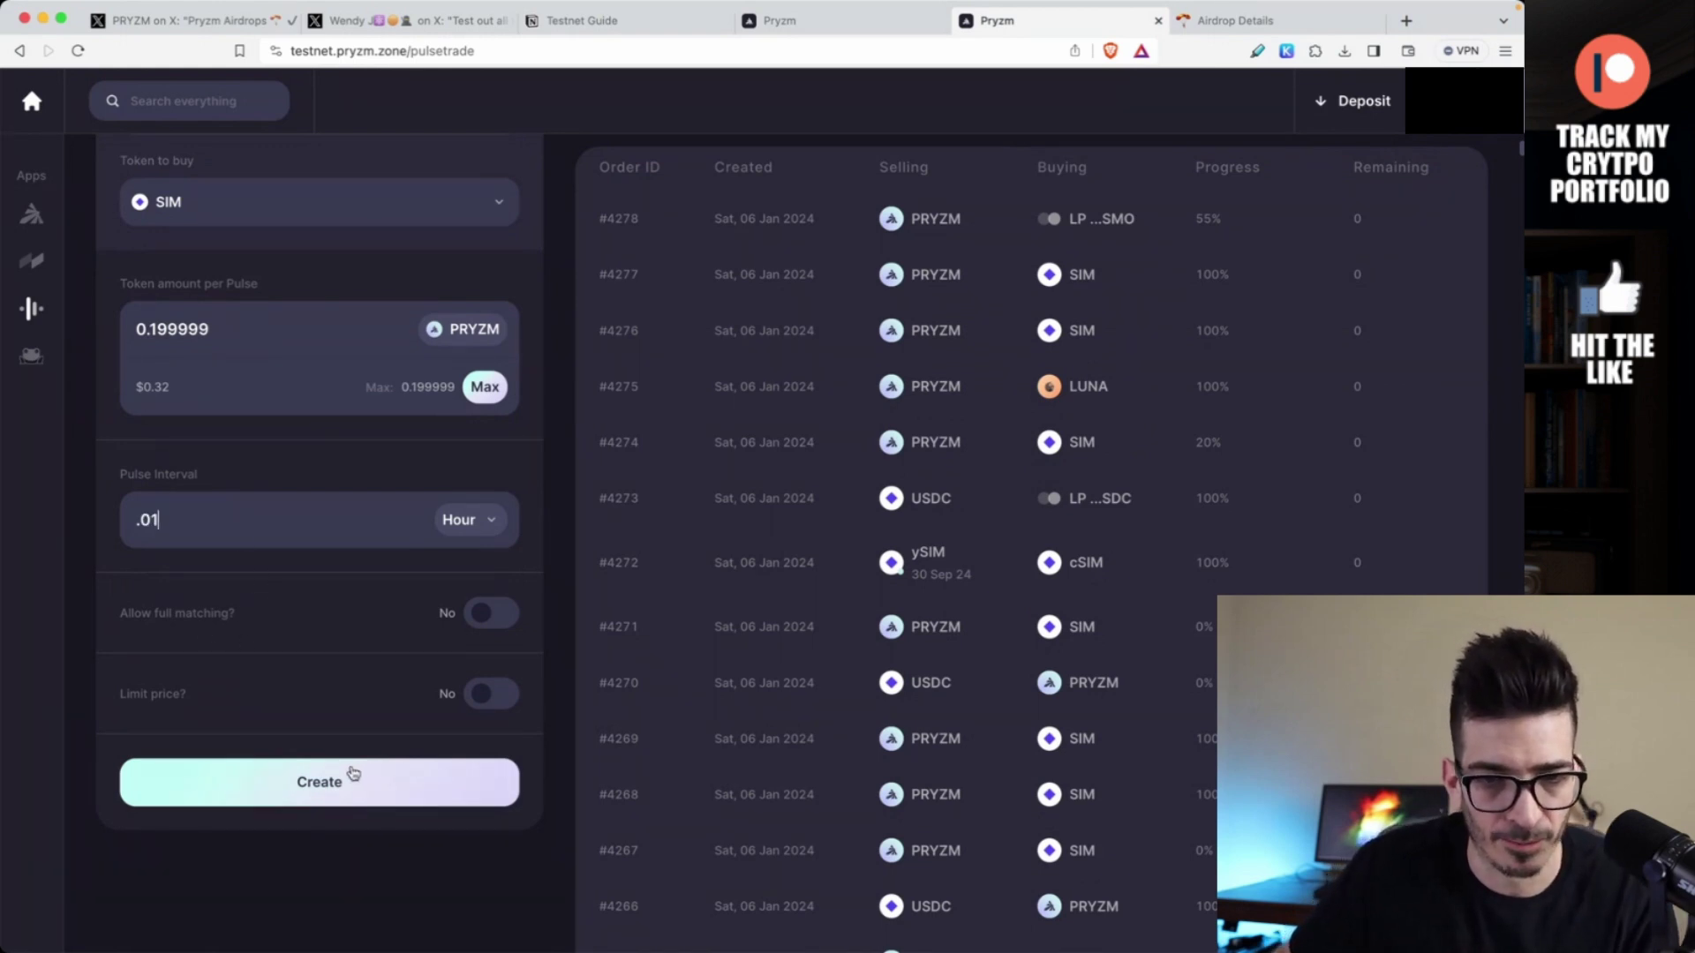
pyautogui.scroll(-1, 352, 772)
pyautogui.click(327, 699)
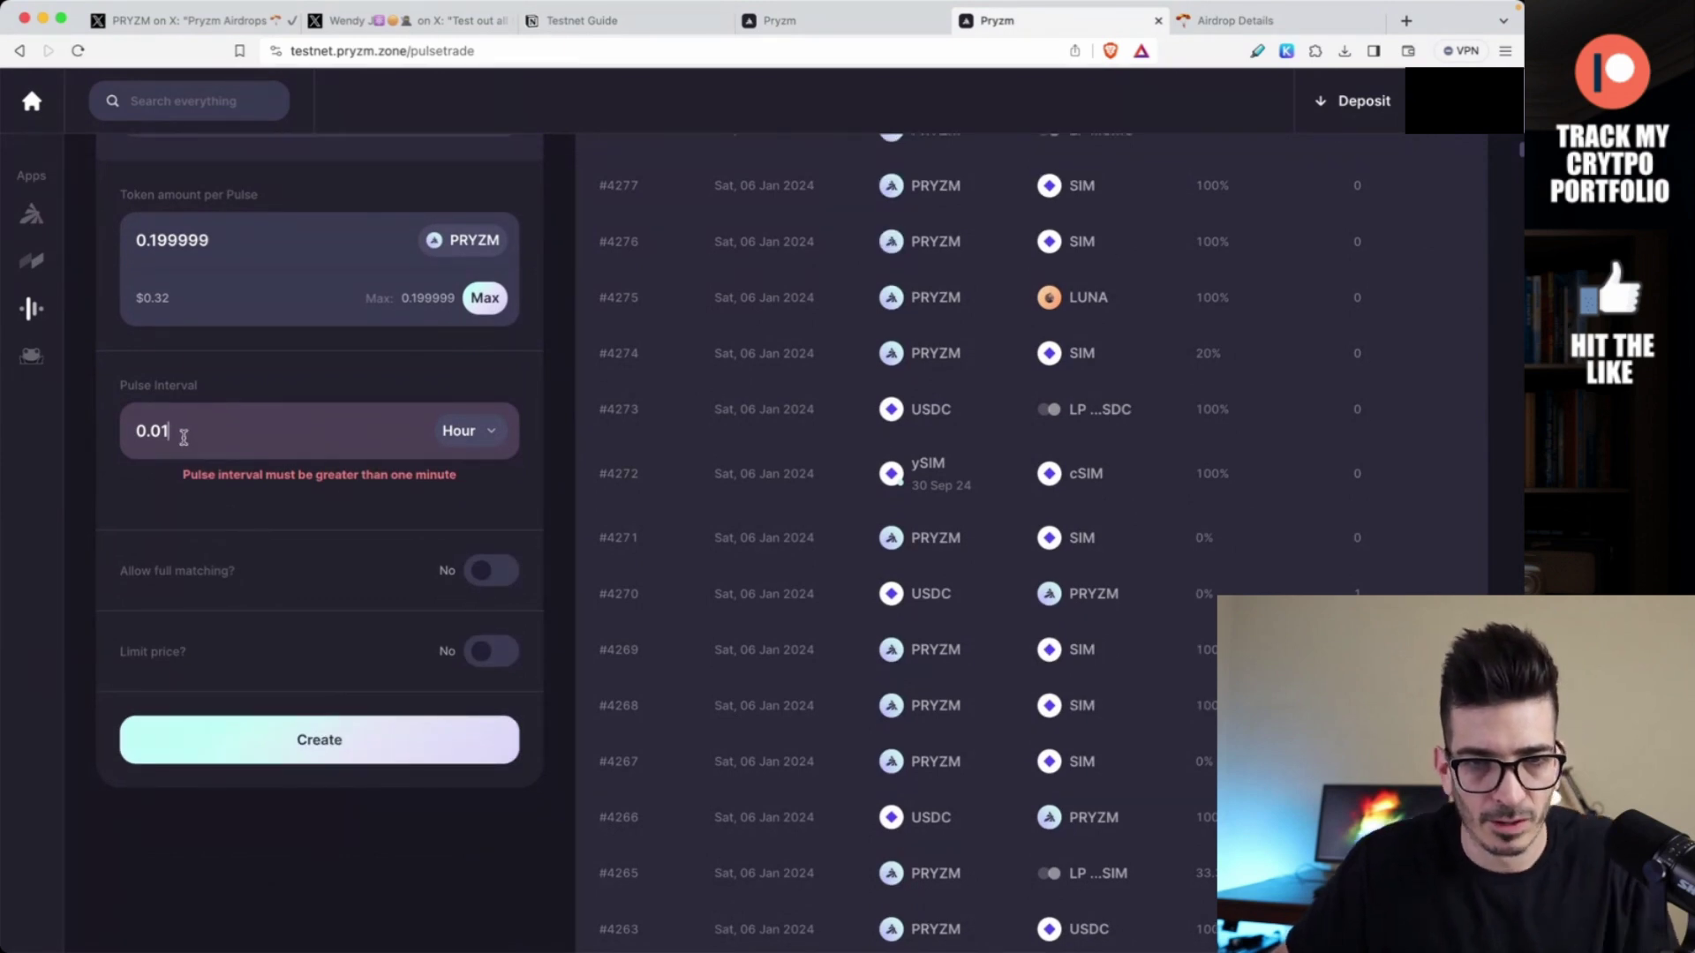
# - Change the pulse interval to 0.1 hour and create the PRYZM-to-SIM pulse trade
pyautogui.press('BackSpace')
pyautogui.press('BackSpace')
pyautogui.write('6')
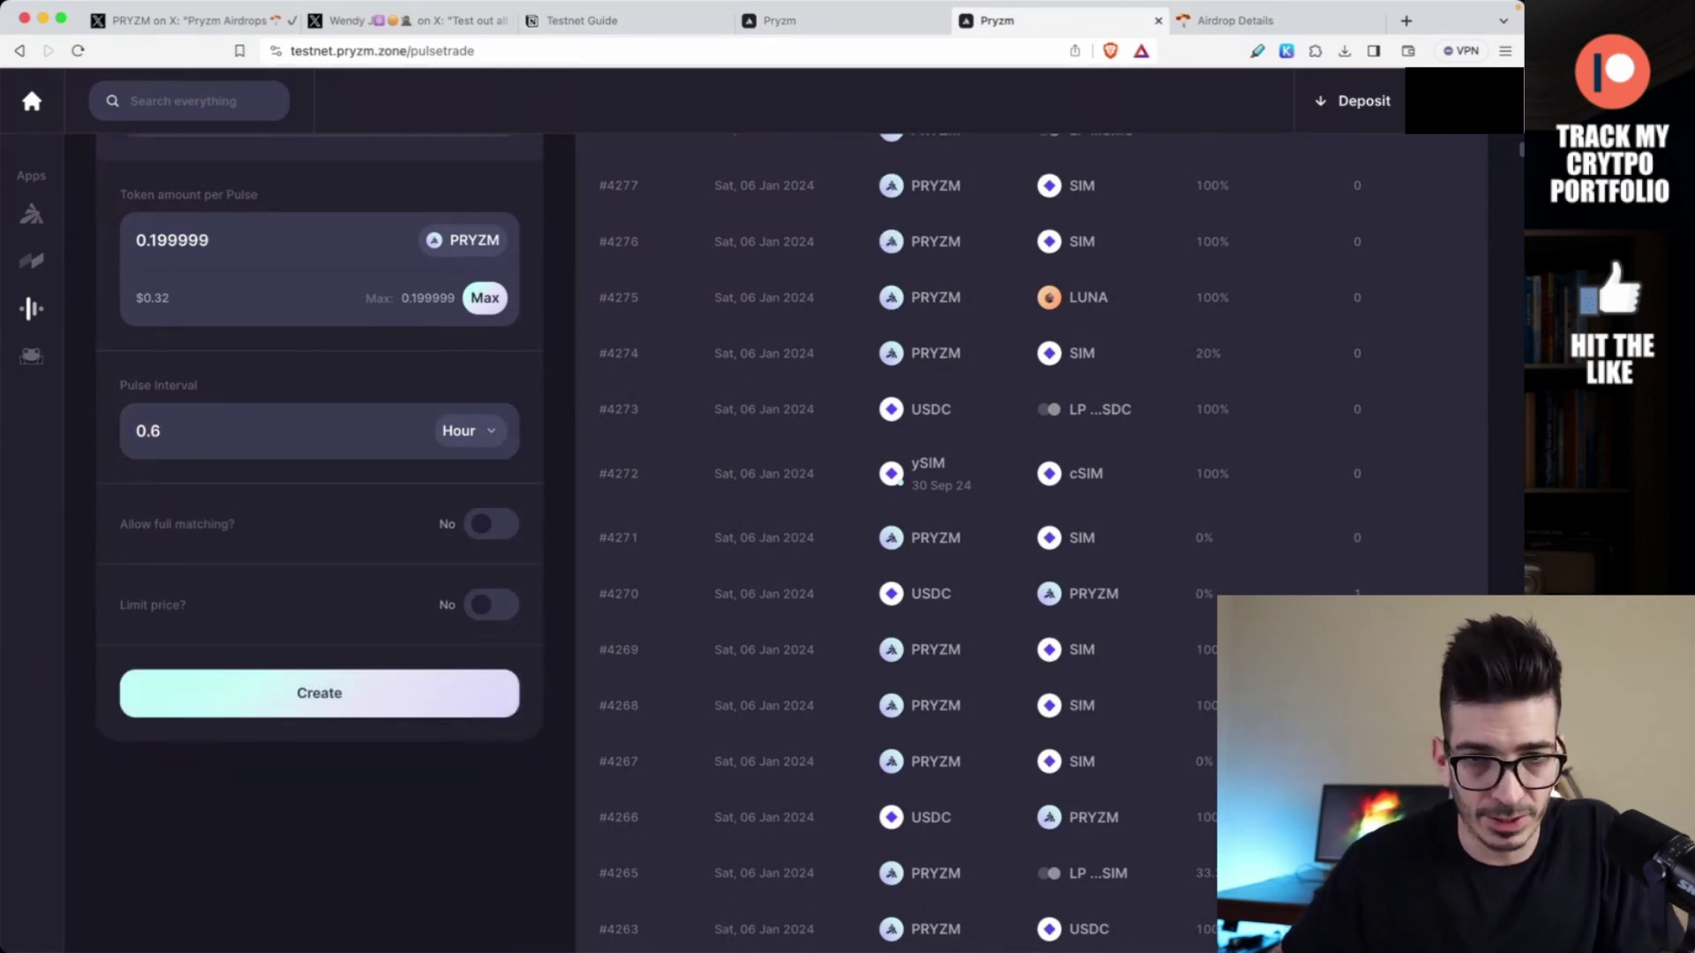
pyautogui.press('BackSpace')
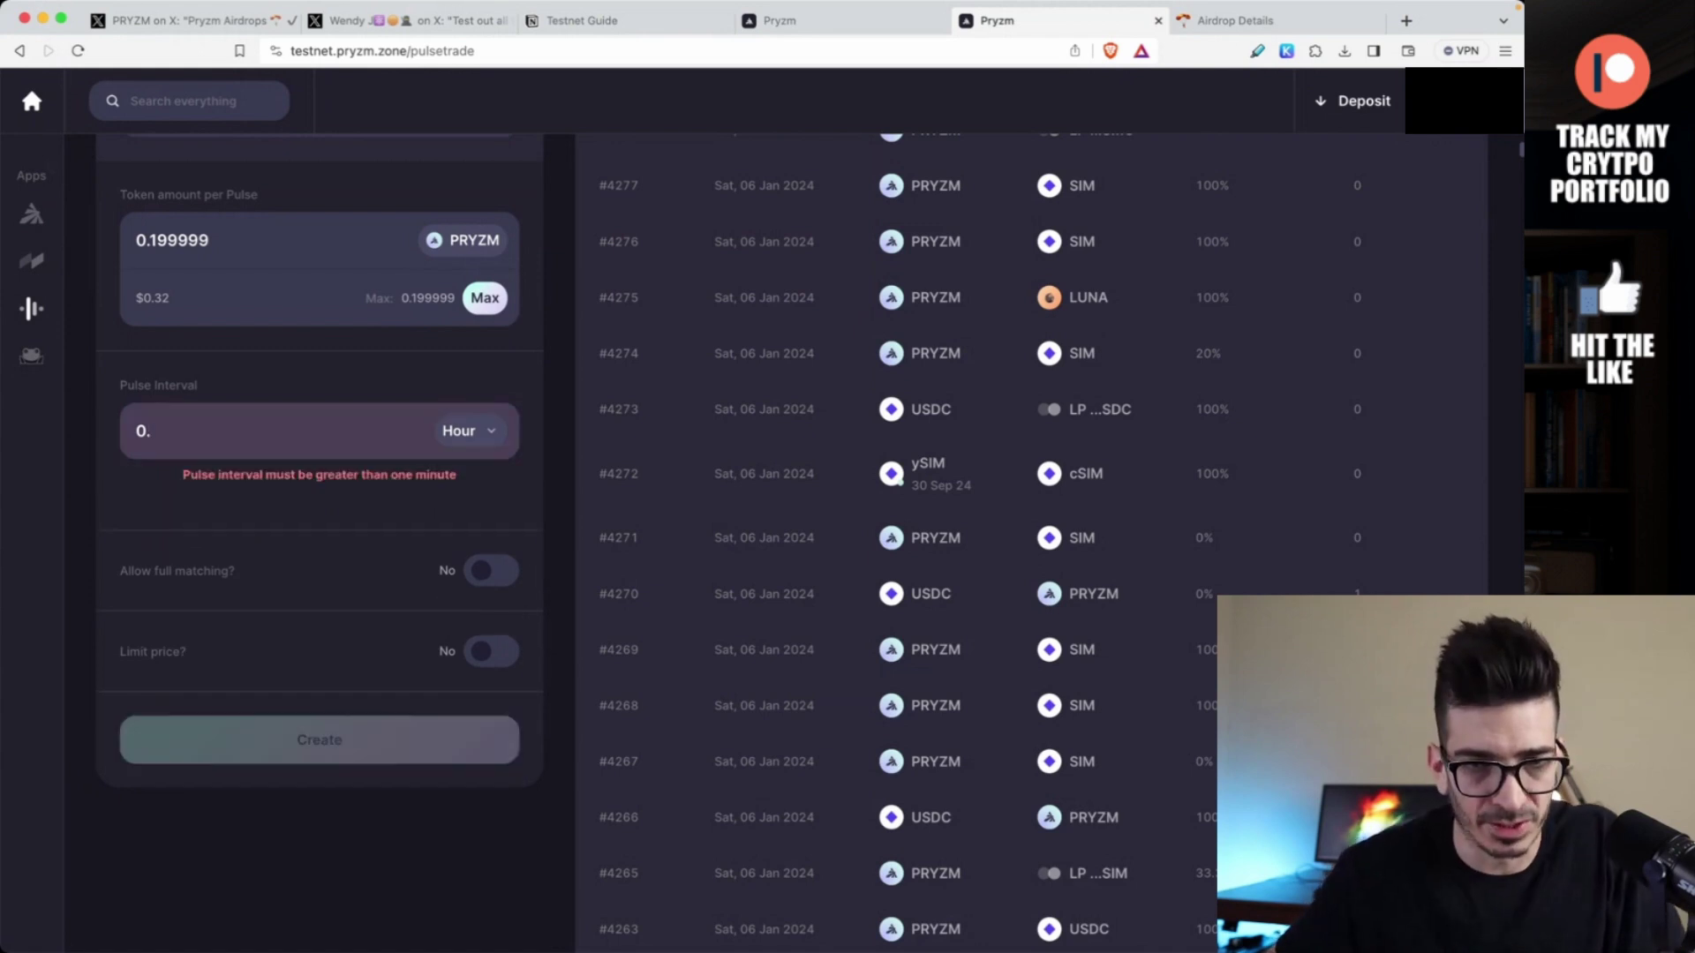
pyautogui.write('1')
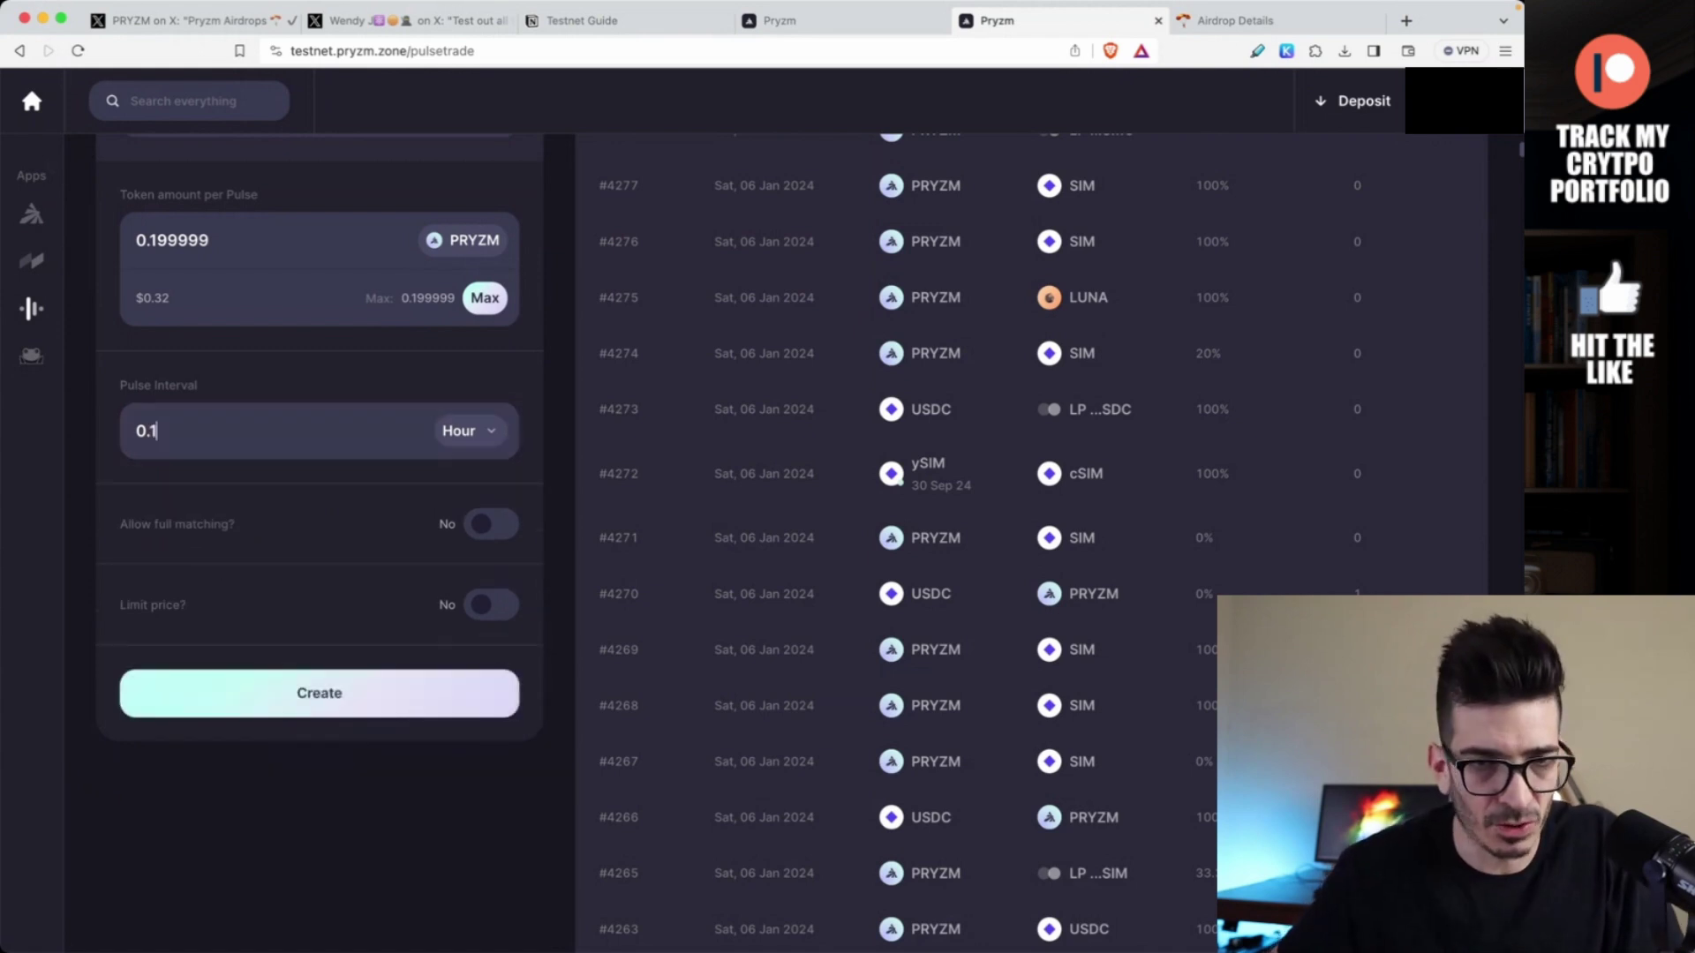
pyautogui.click(322, 704)
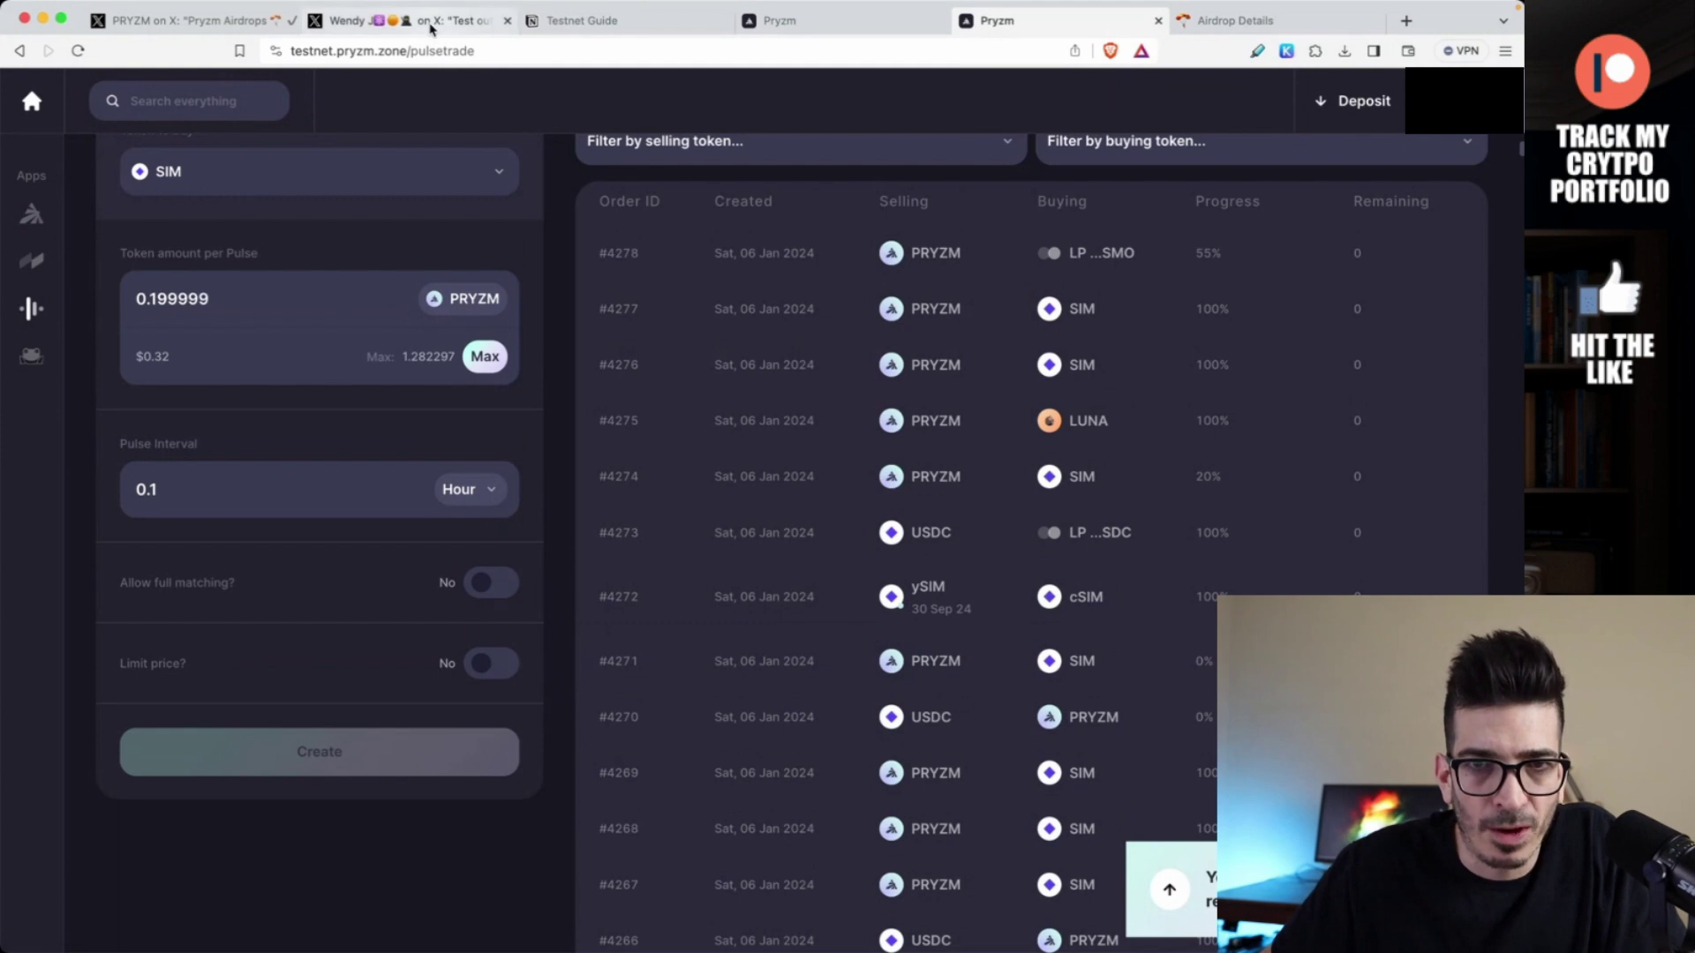
# - View the testnet task post on X, then switch back to the Pryzm PulseTrade tab
pyautogui.click(430, 28)
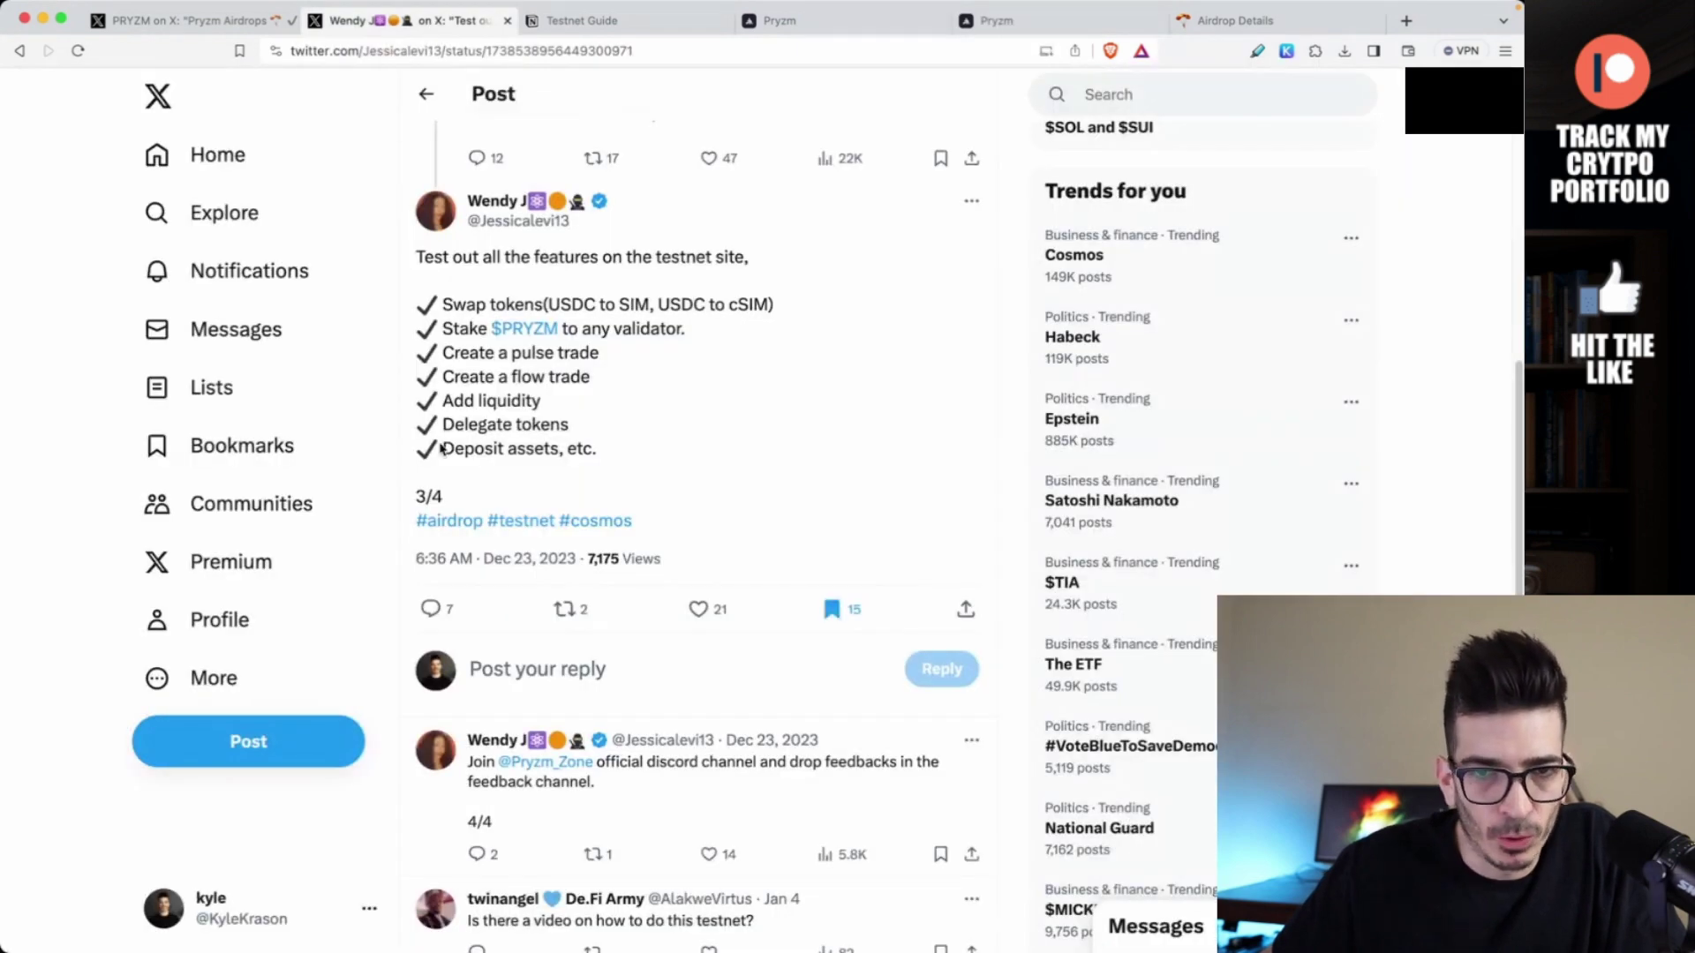
pyautogui.click(997, 20)
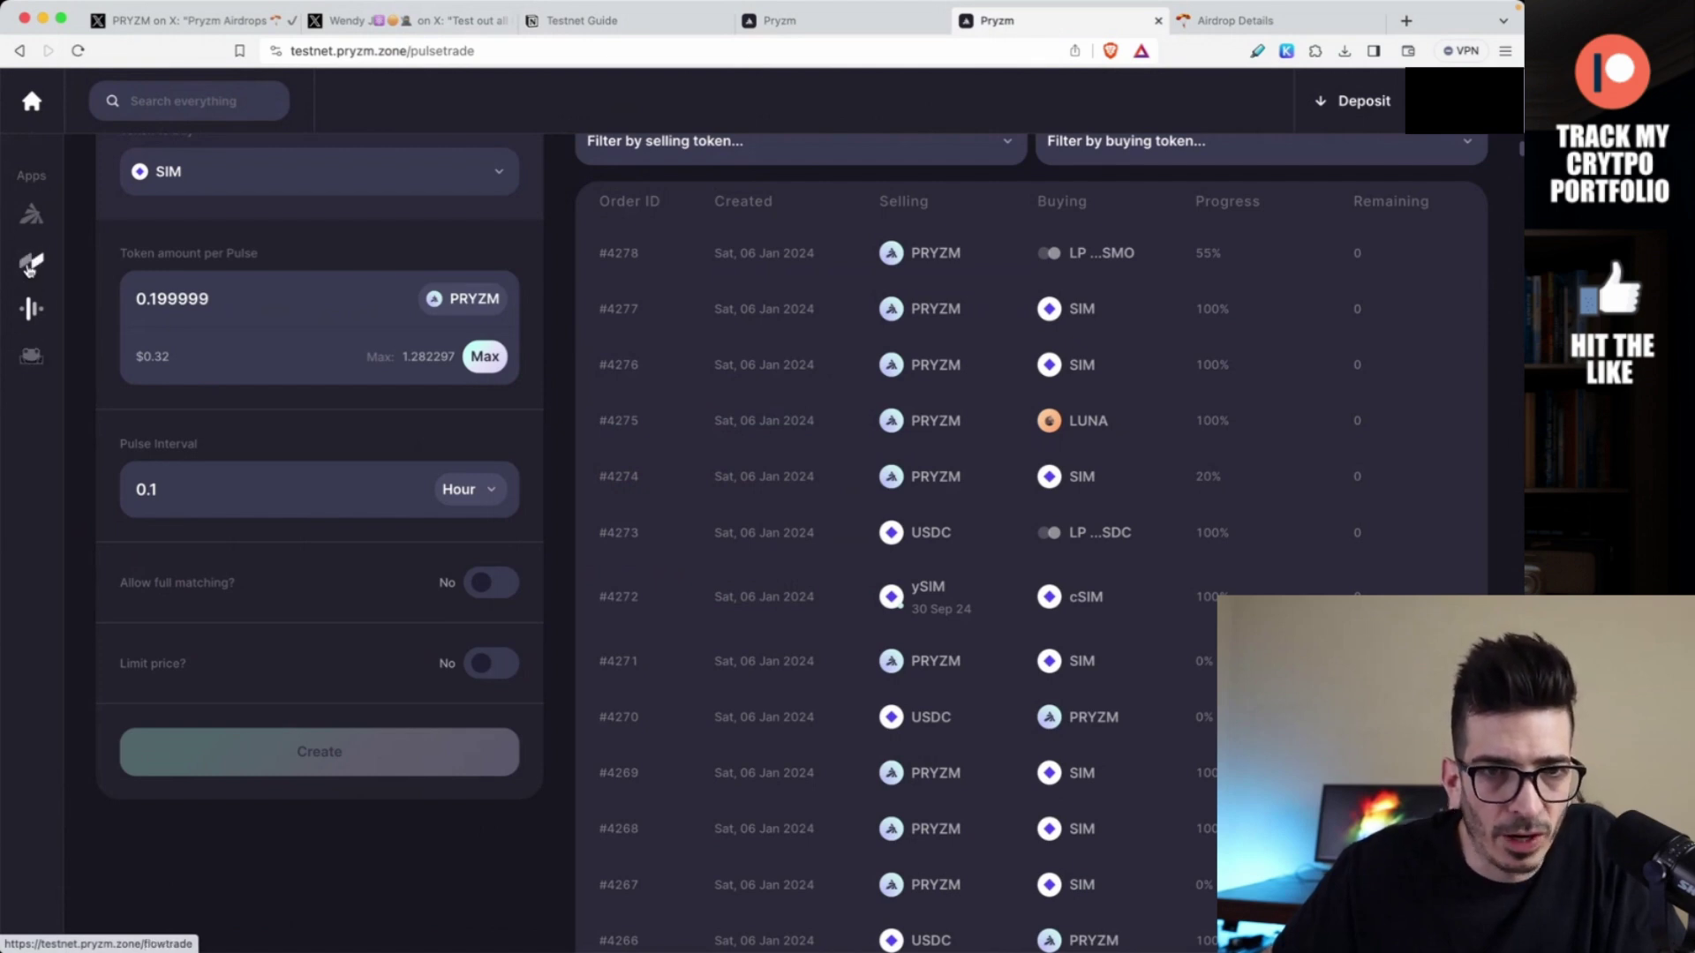
# - Open Flowtrade, start a new flow and set its start date to 07 January 2024
pyautogui.click(33, 263)
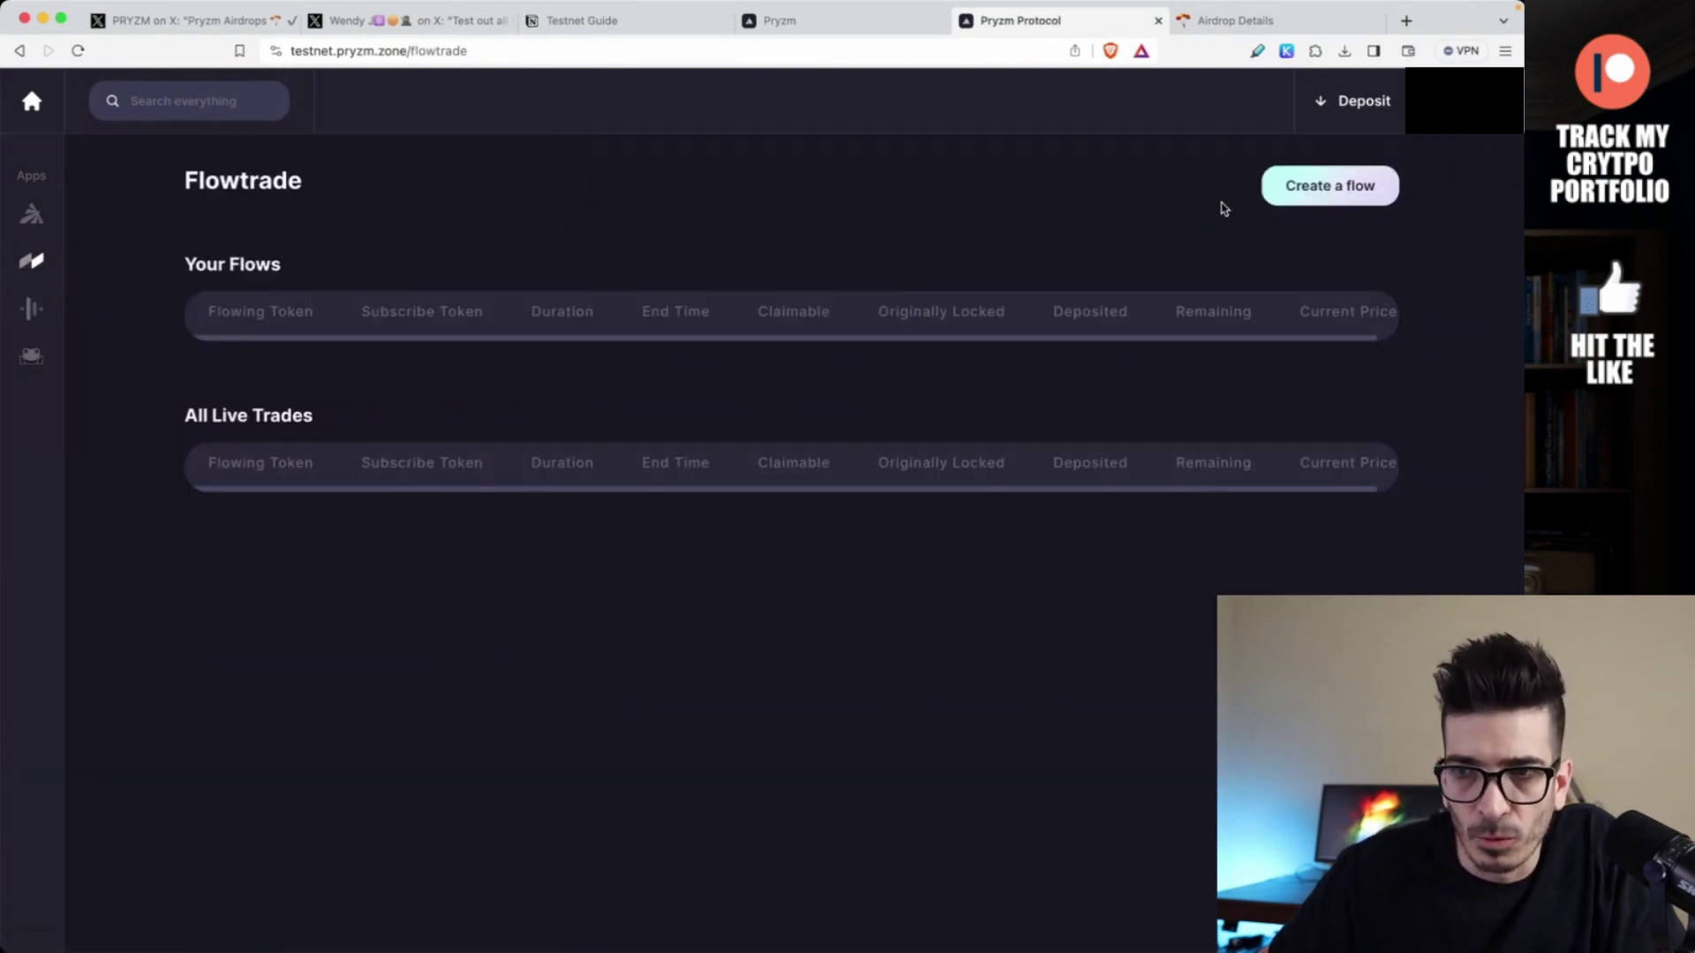
pyautogui.click(1323, 181)
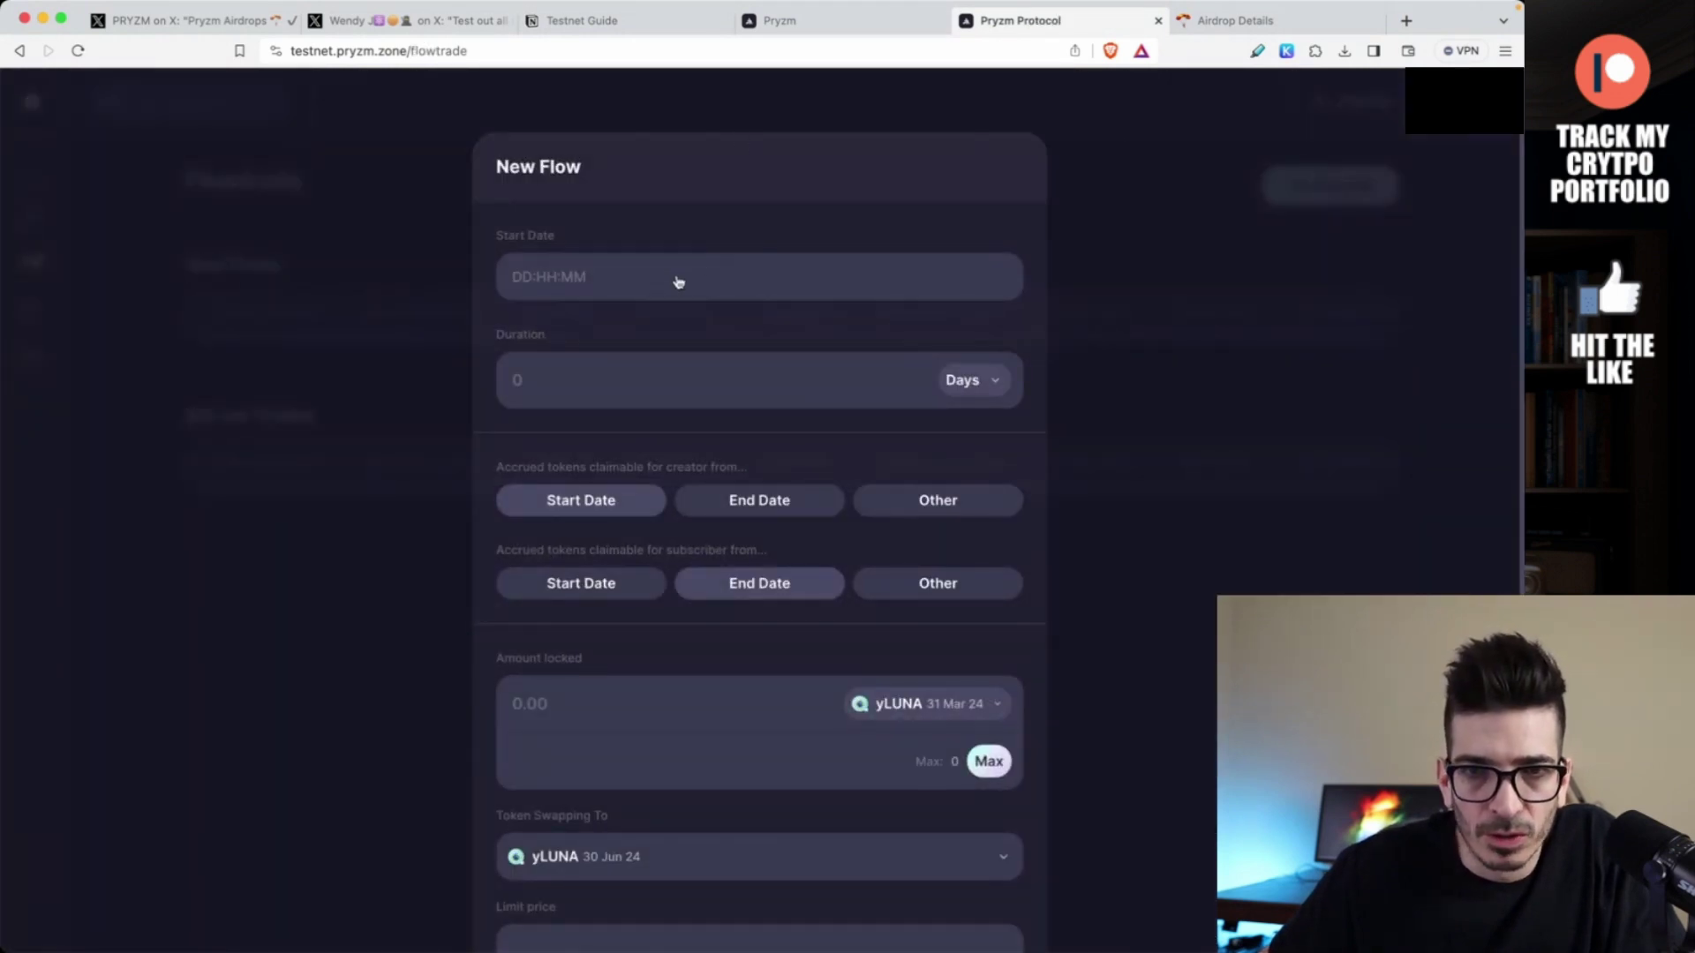
pyautogui.click(613, 280)
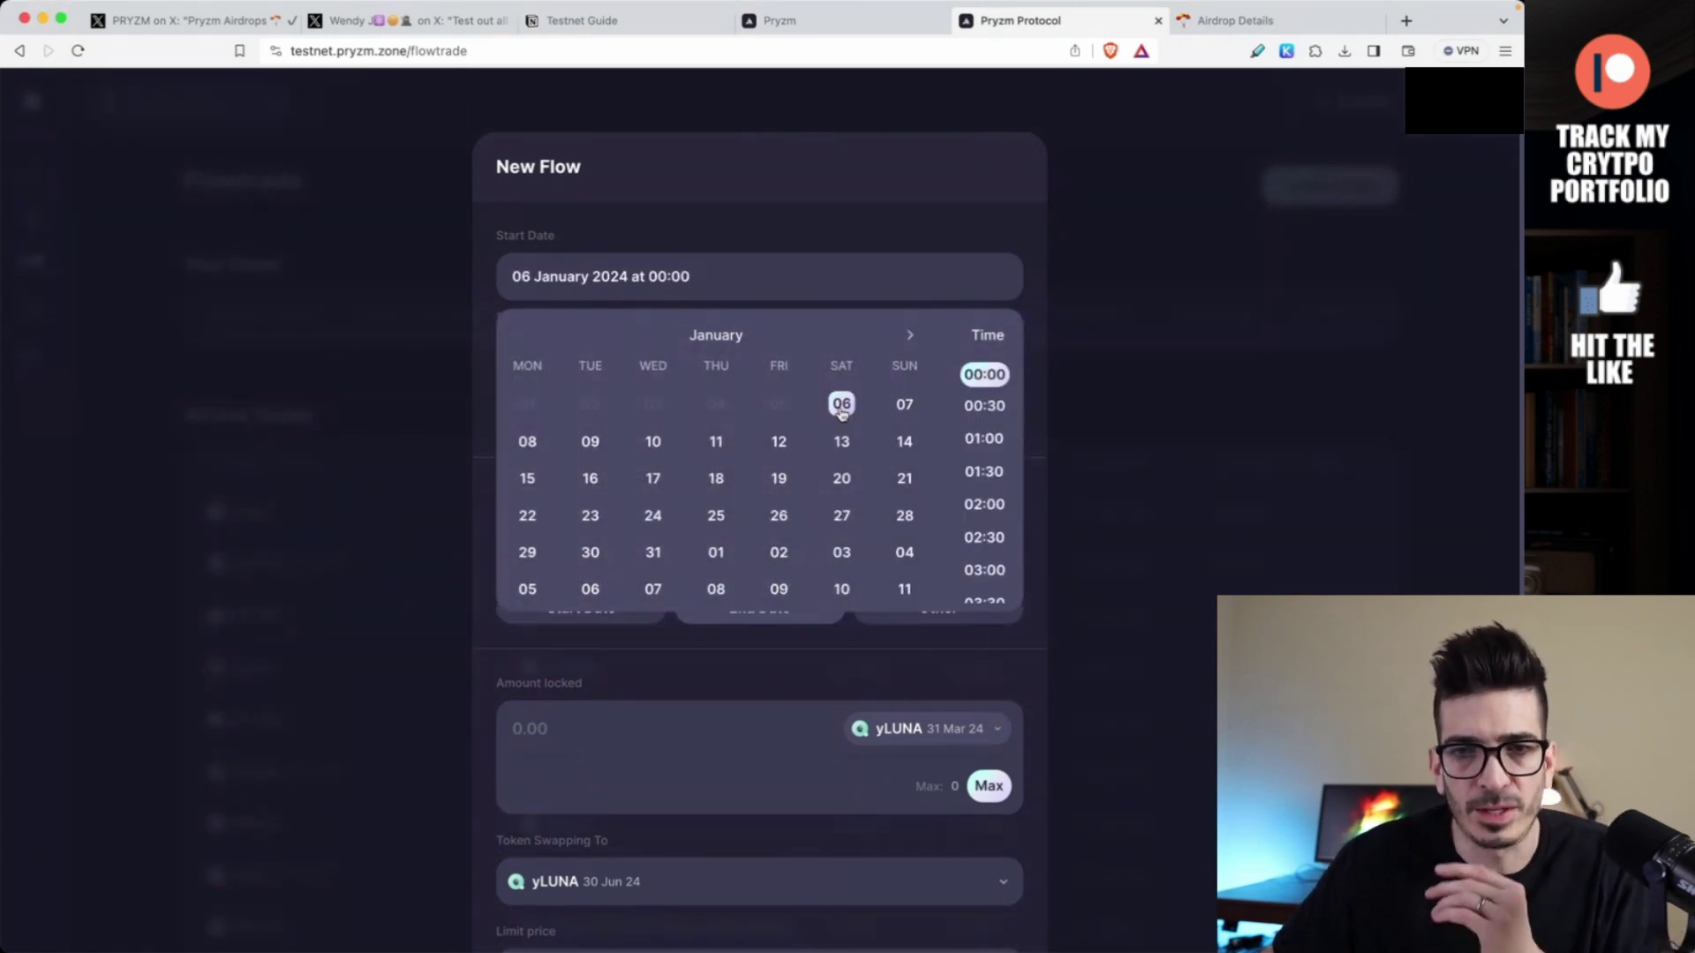
pyautogui.click(692, 231)
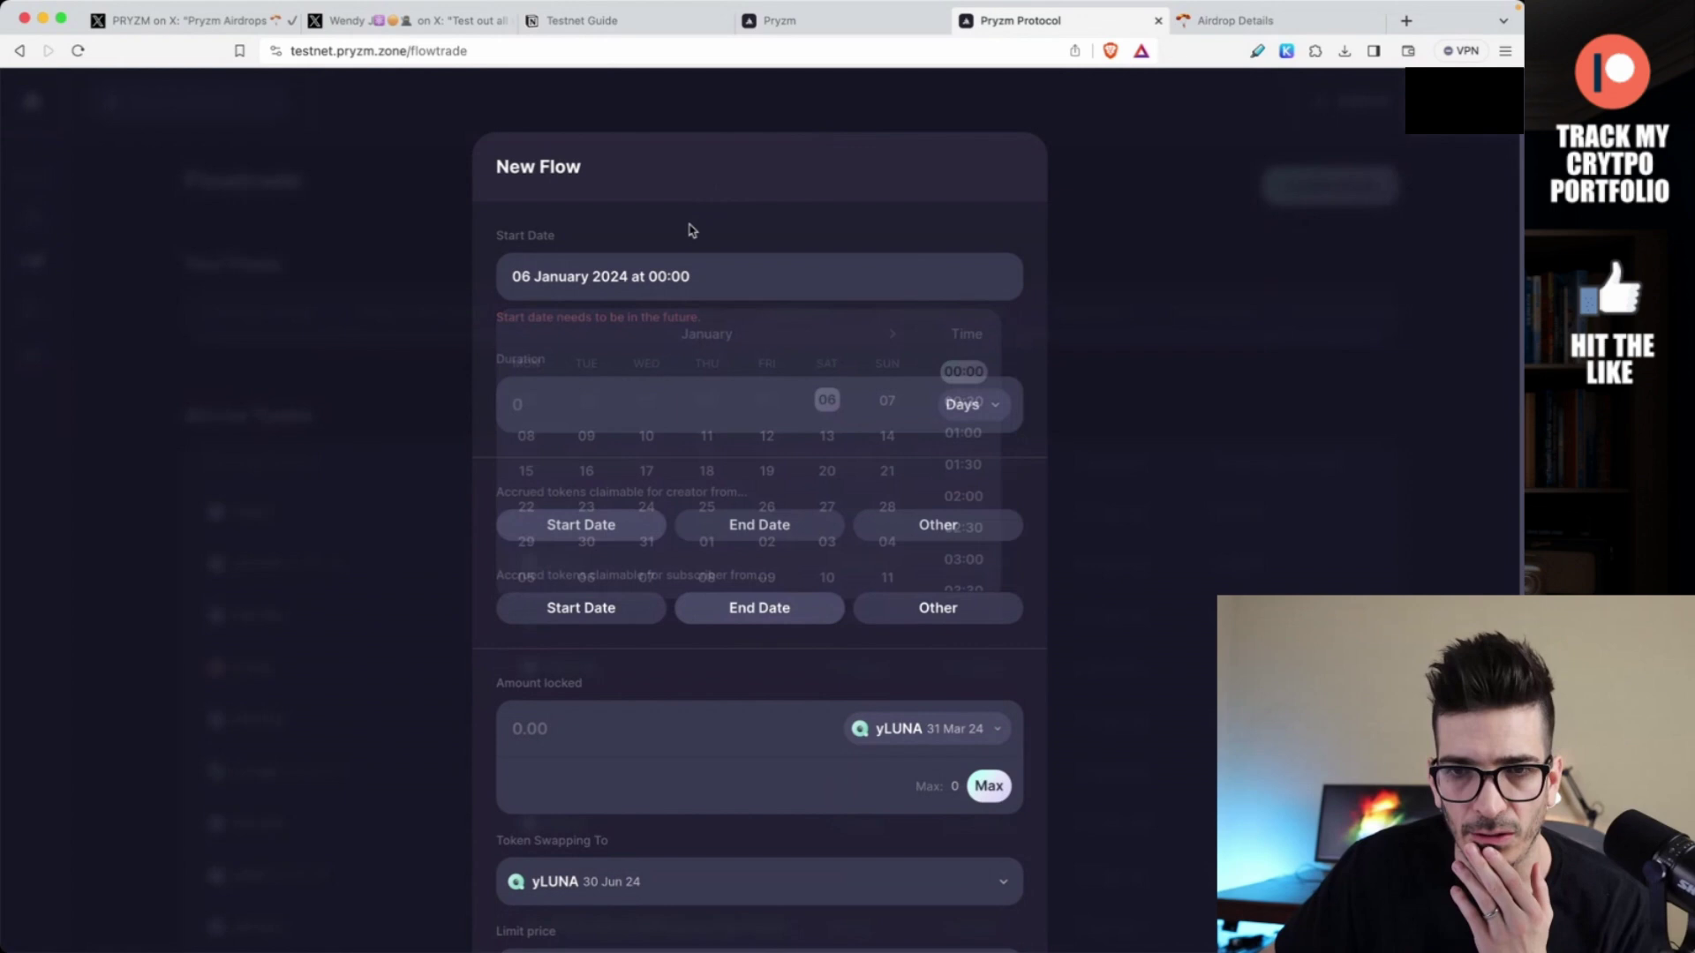
pyautogui.click(642, 277)
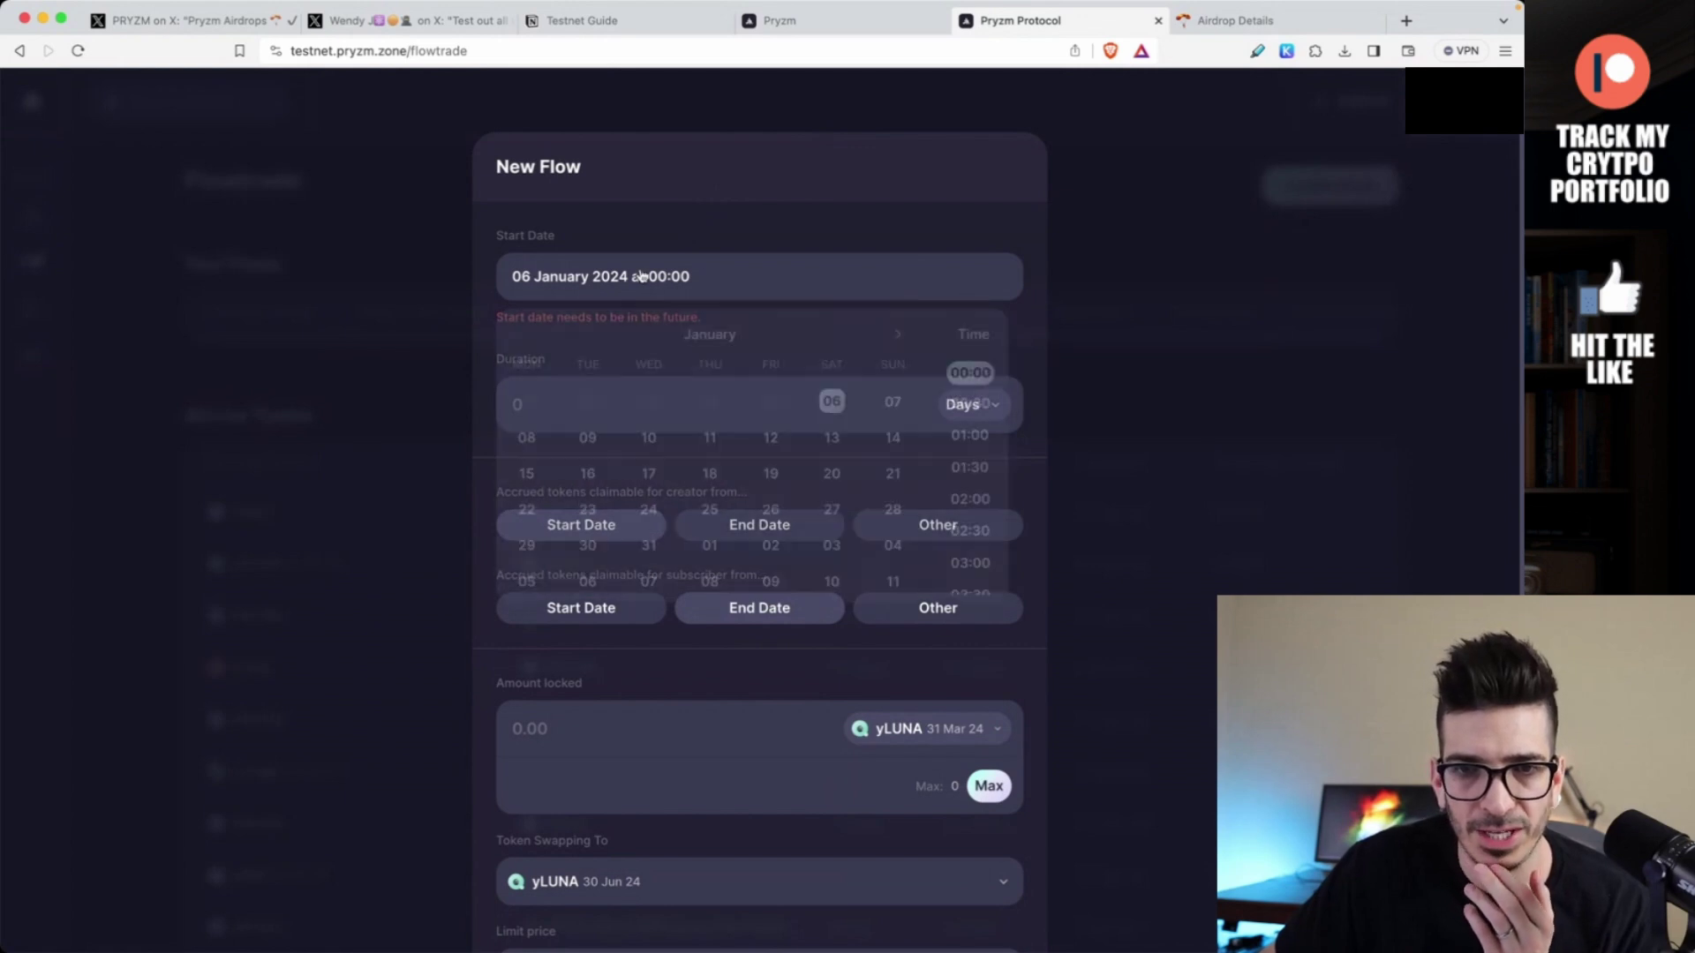
pyautogui.click(905, 404)
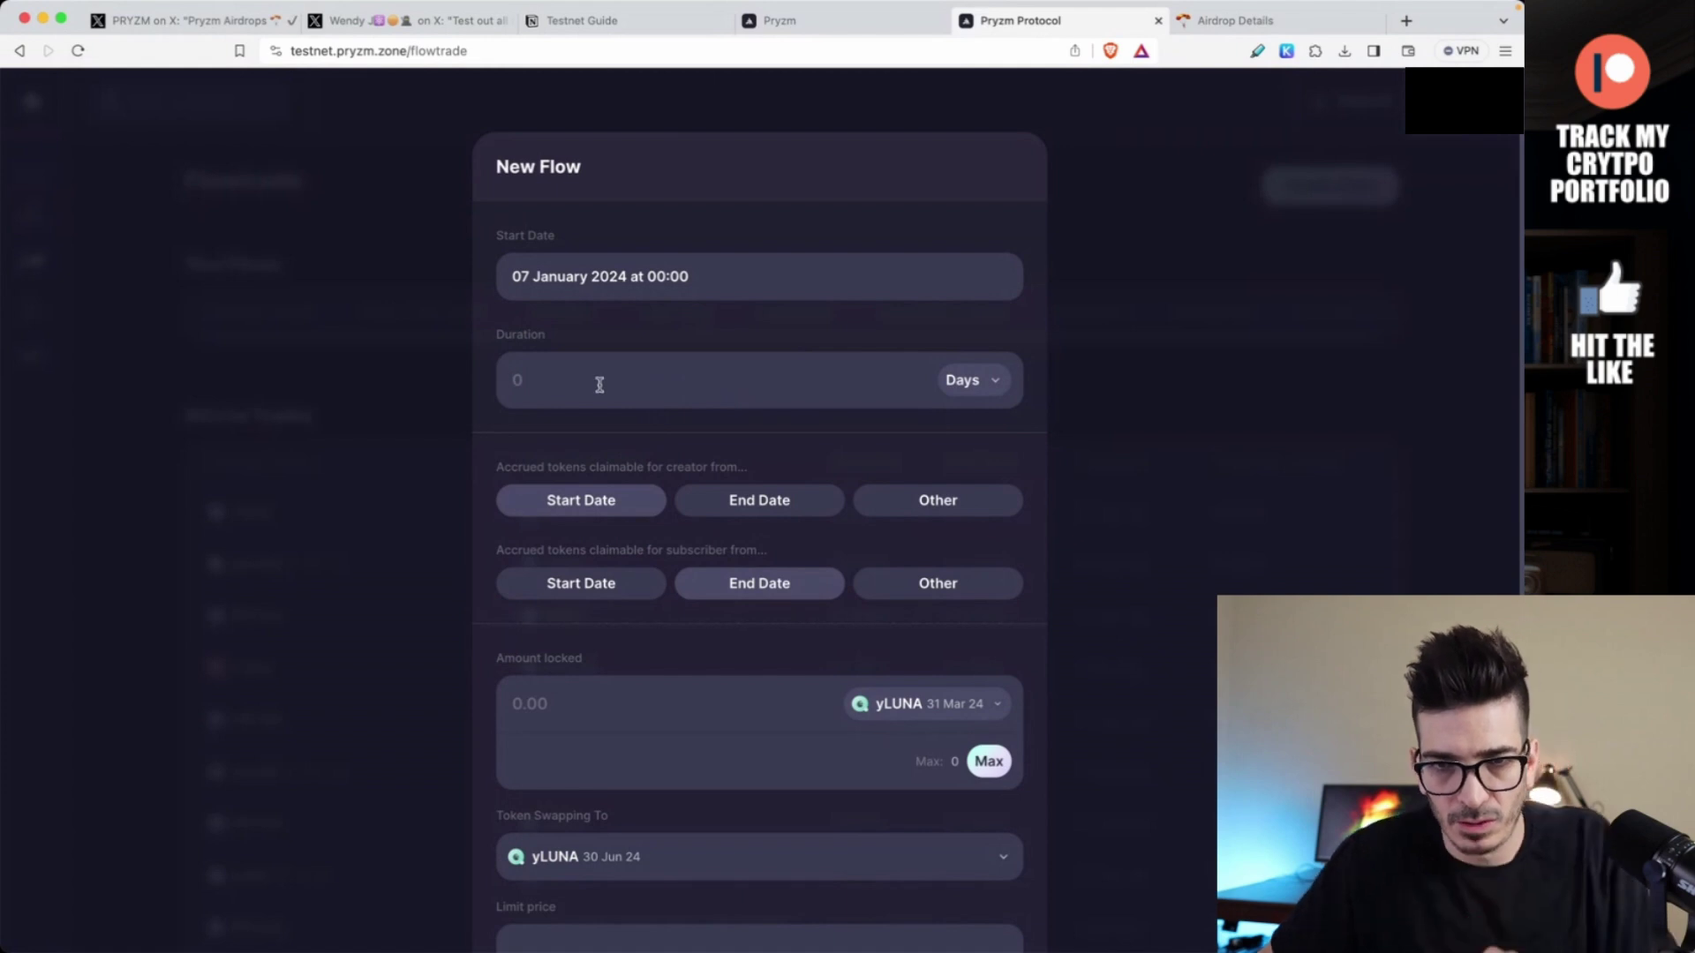
# - Create a 1-day flow locking 1 USDC for yLUNA
pyautogui.write('1')
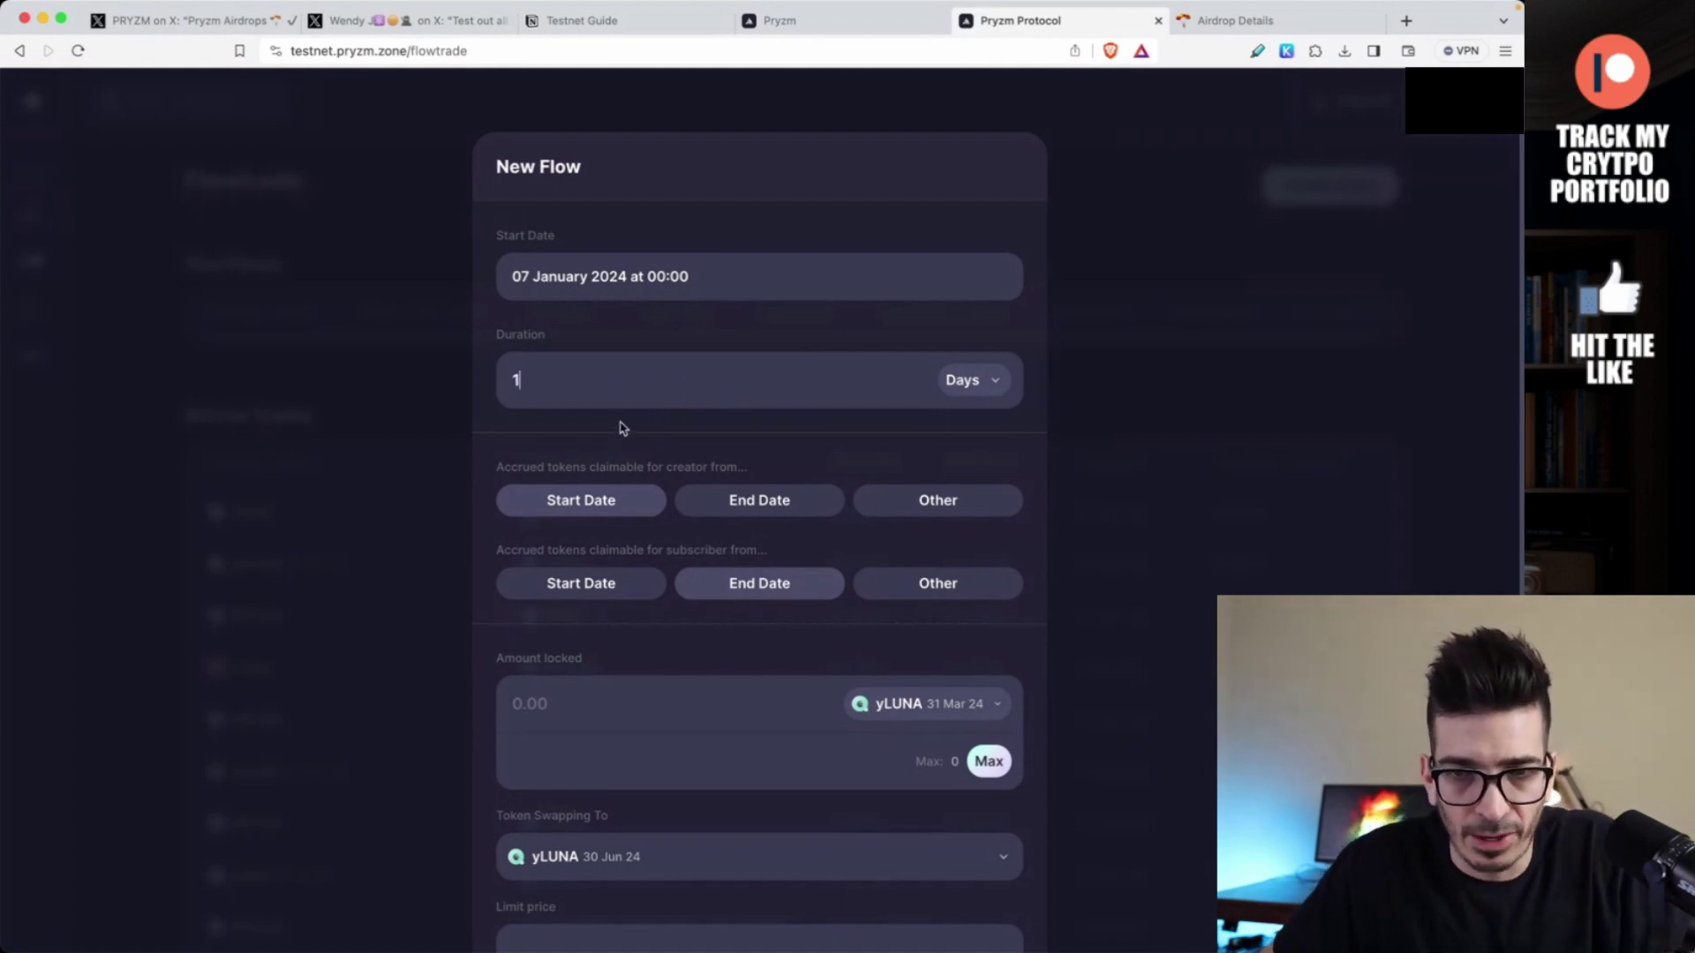
pyautogui.scroll(-2, 597, 432)
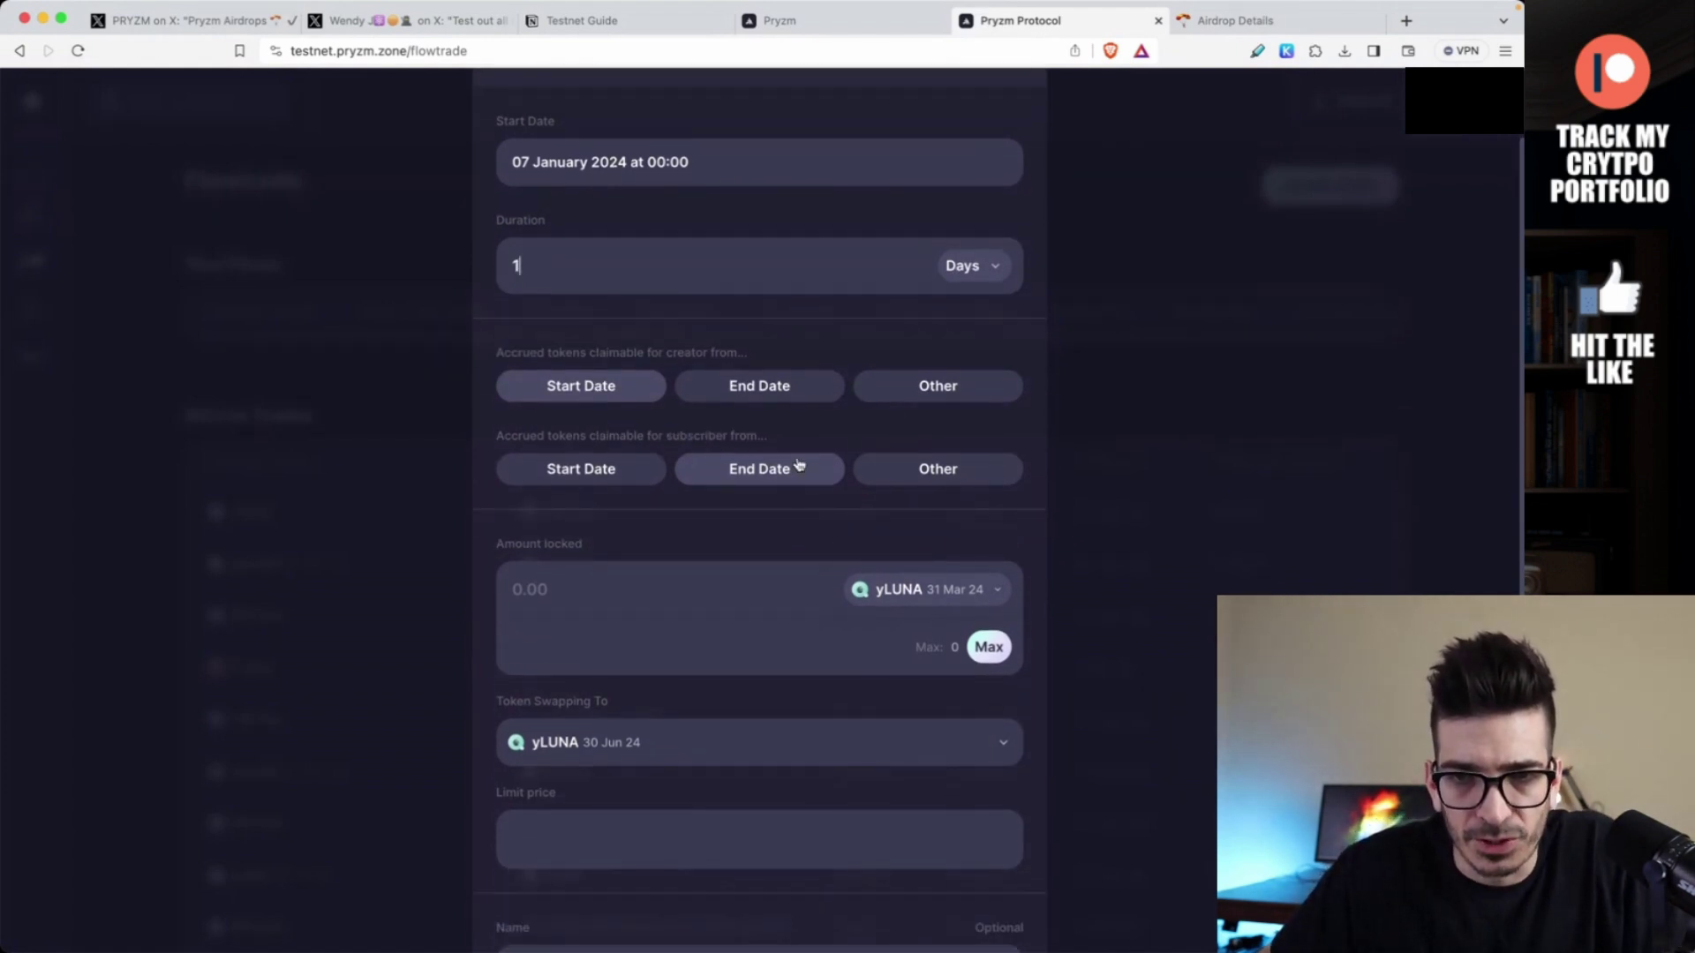
pyautogui.scroll(-3, 741, 389)
pyautogui.scroll(-1, 729, 383)
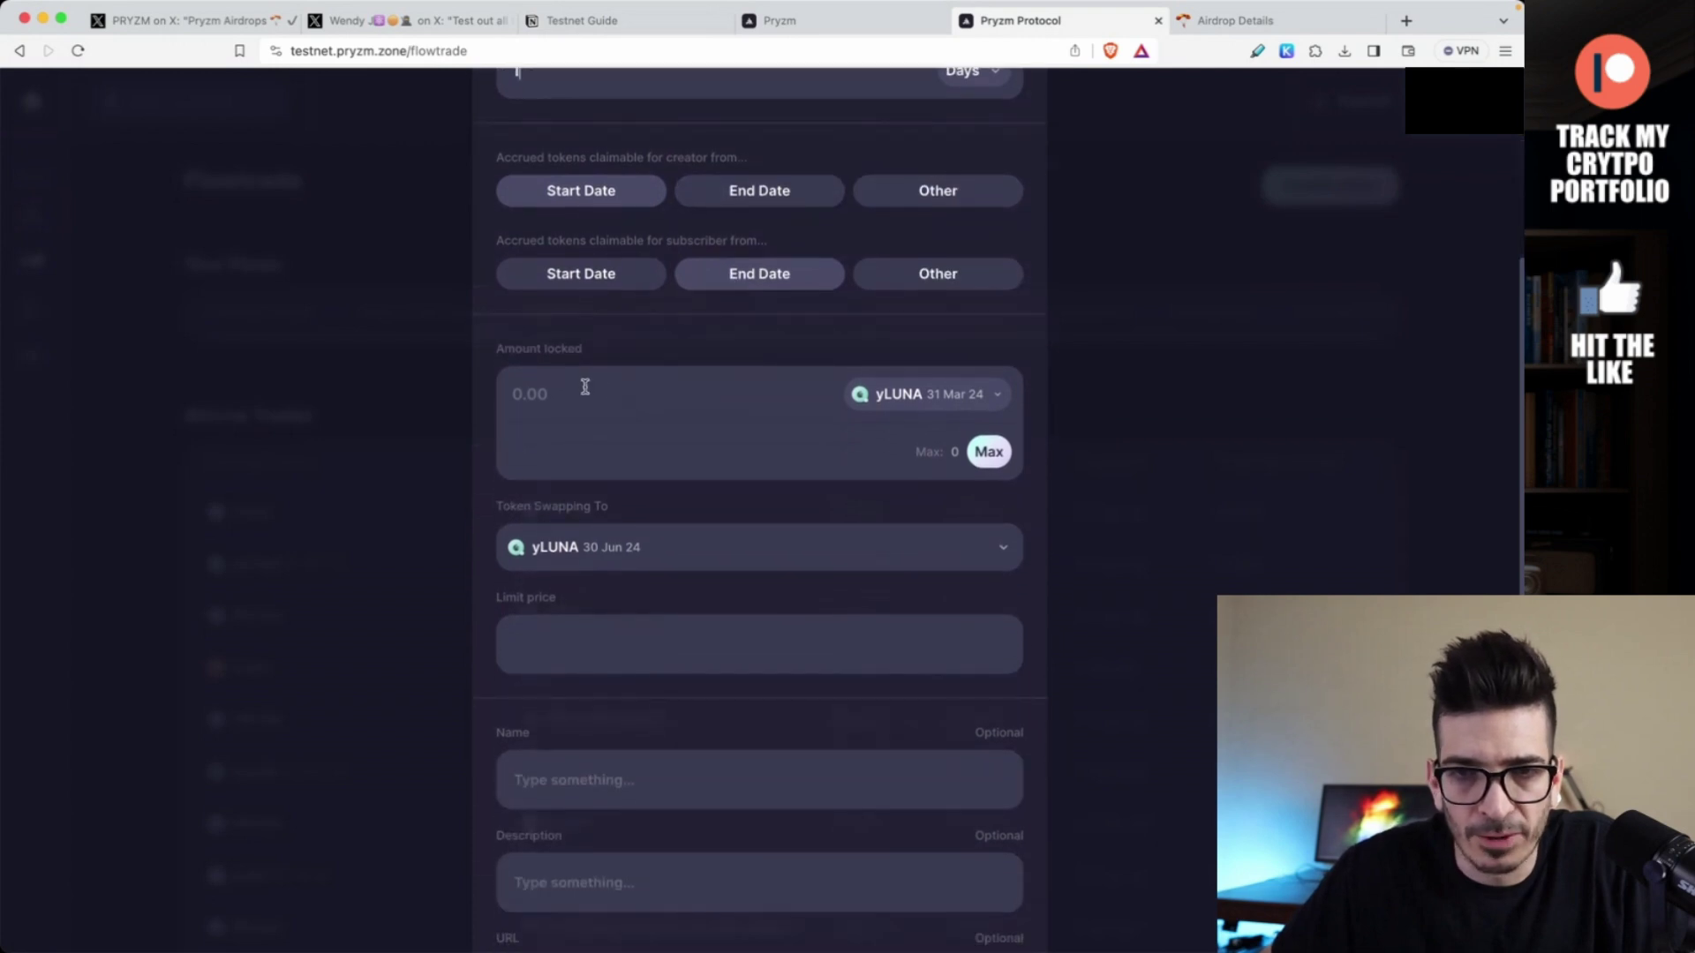
pyautogui.click(915, 397)
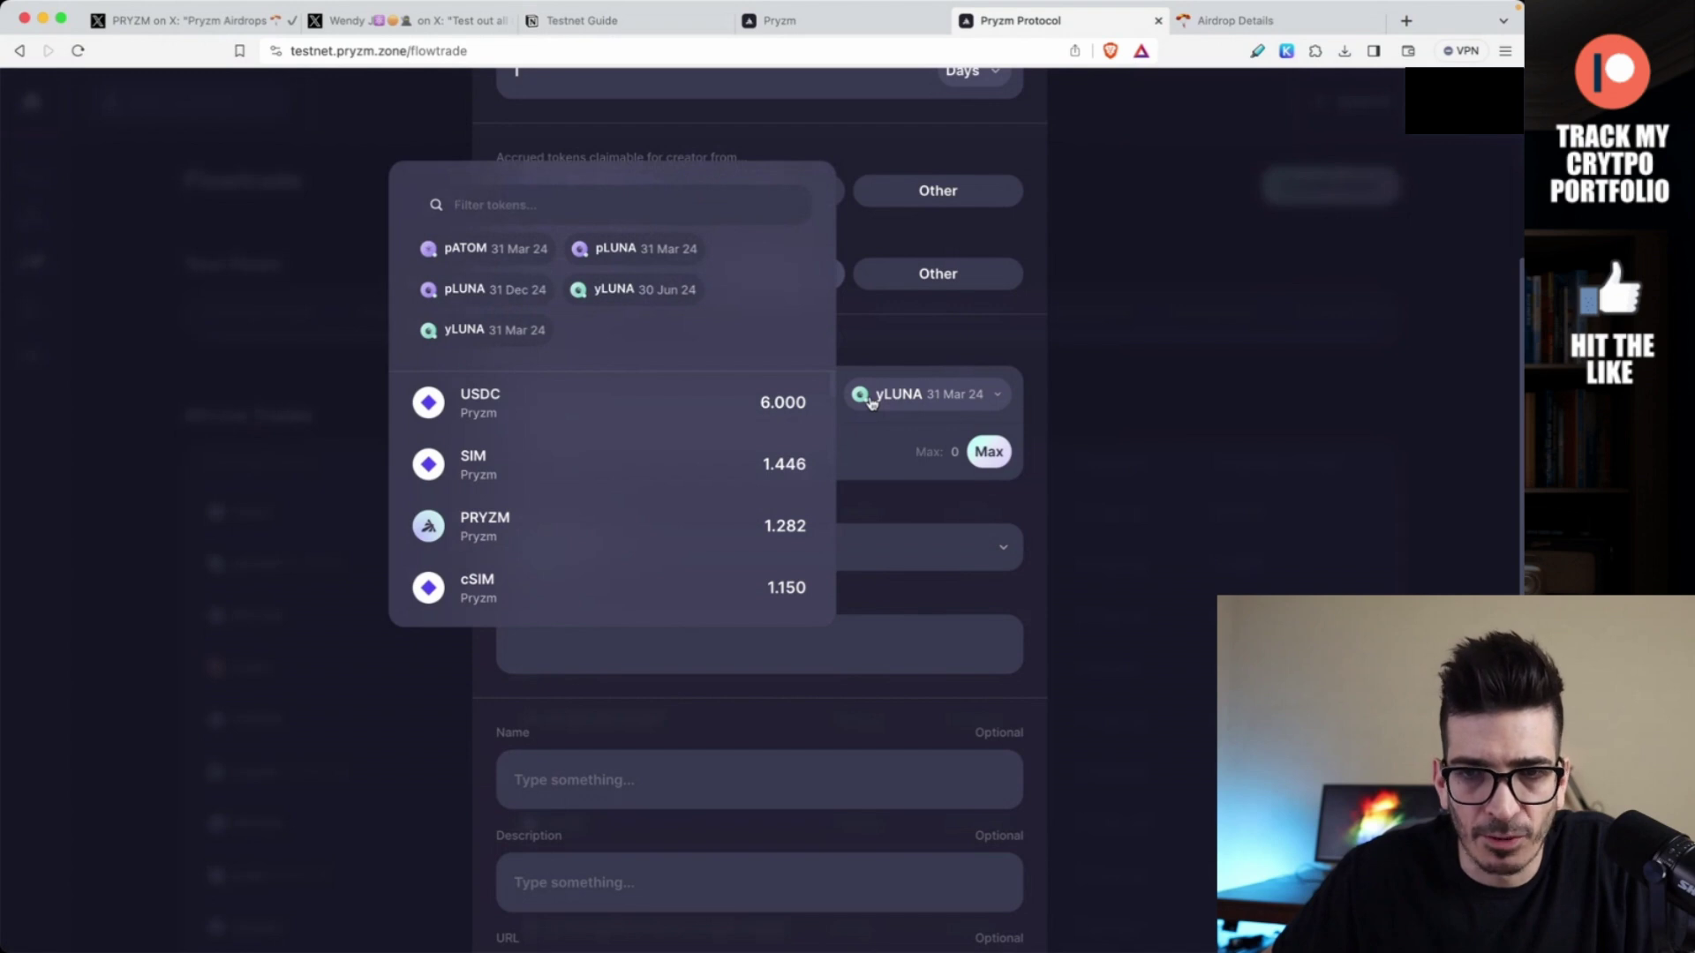
pyautogui.click(653, 406)
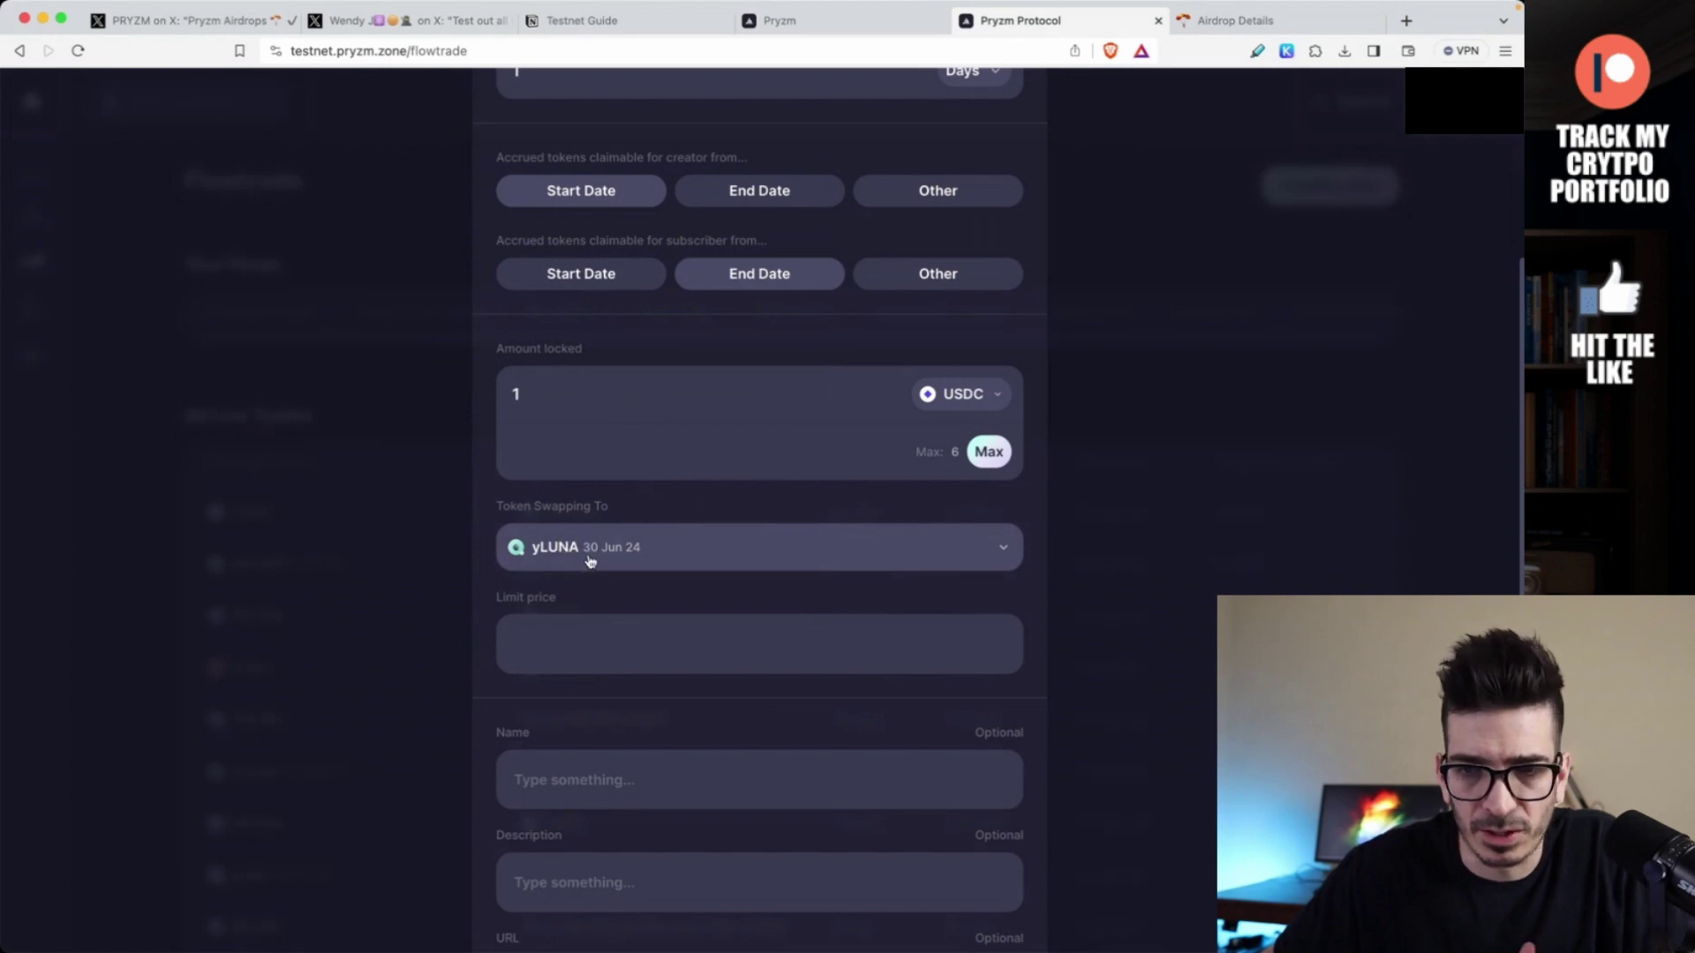
pyautogui.scroll(-5, 588, 562)
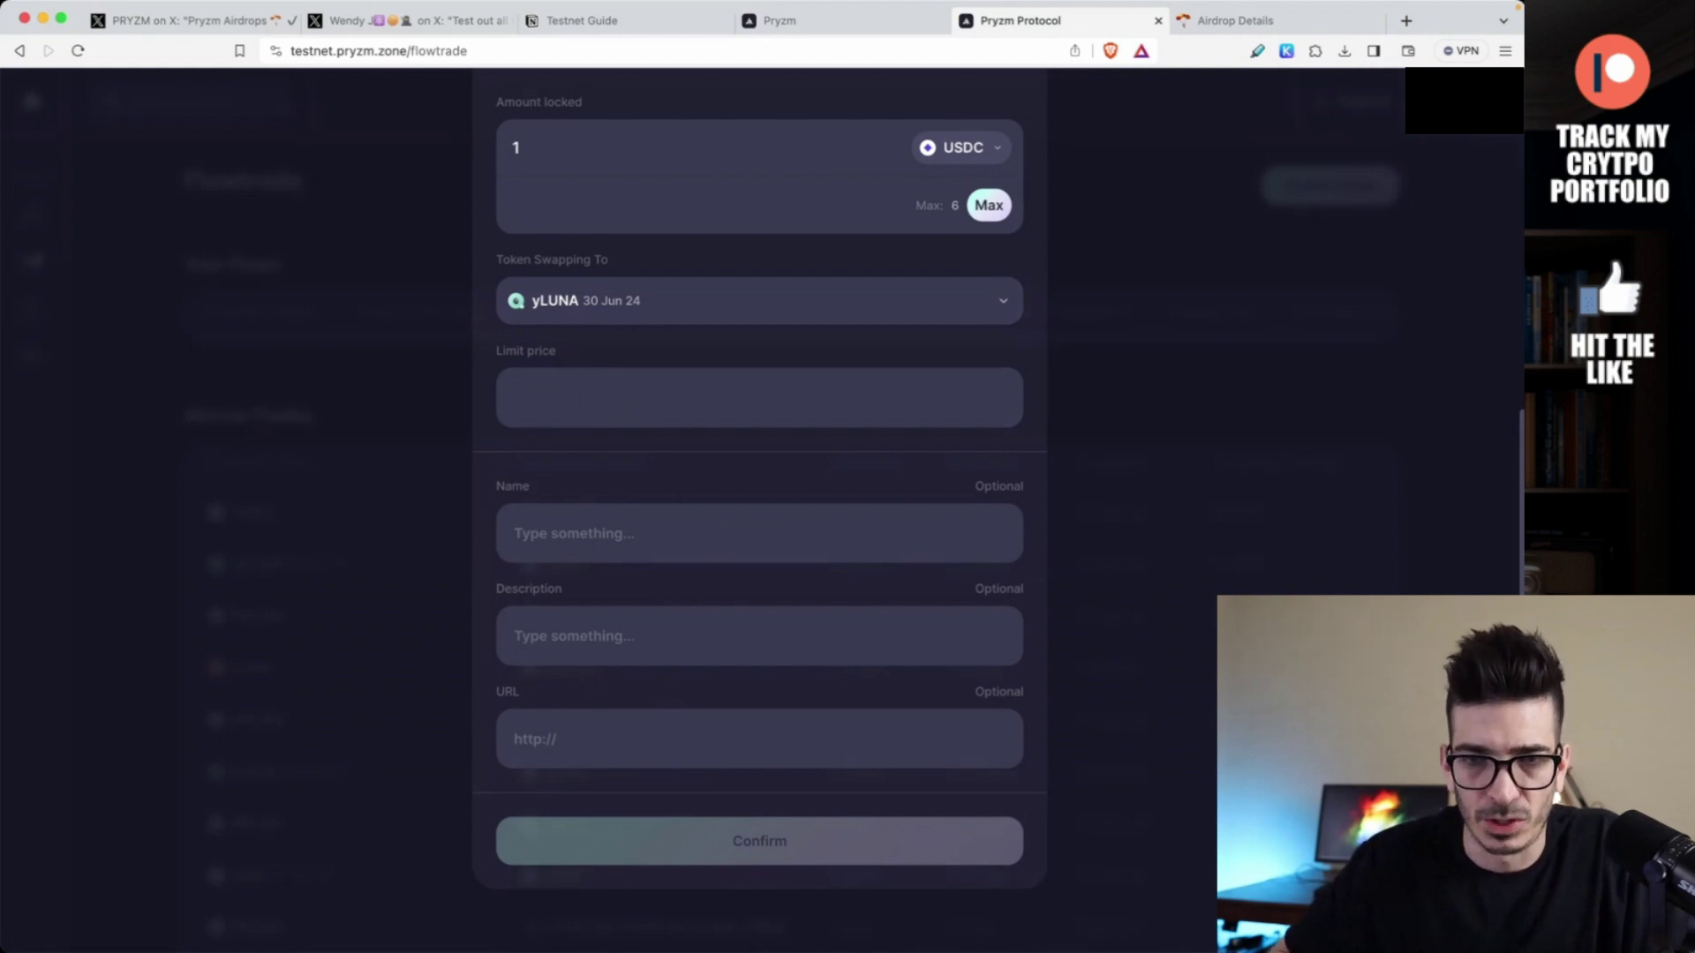
pyautogui.write('1')
pyautogui.scroll(2, 658, 335)
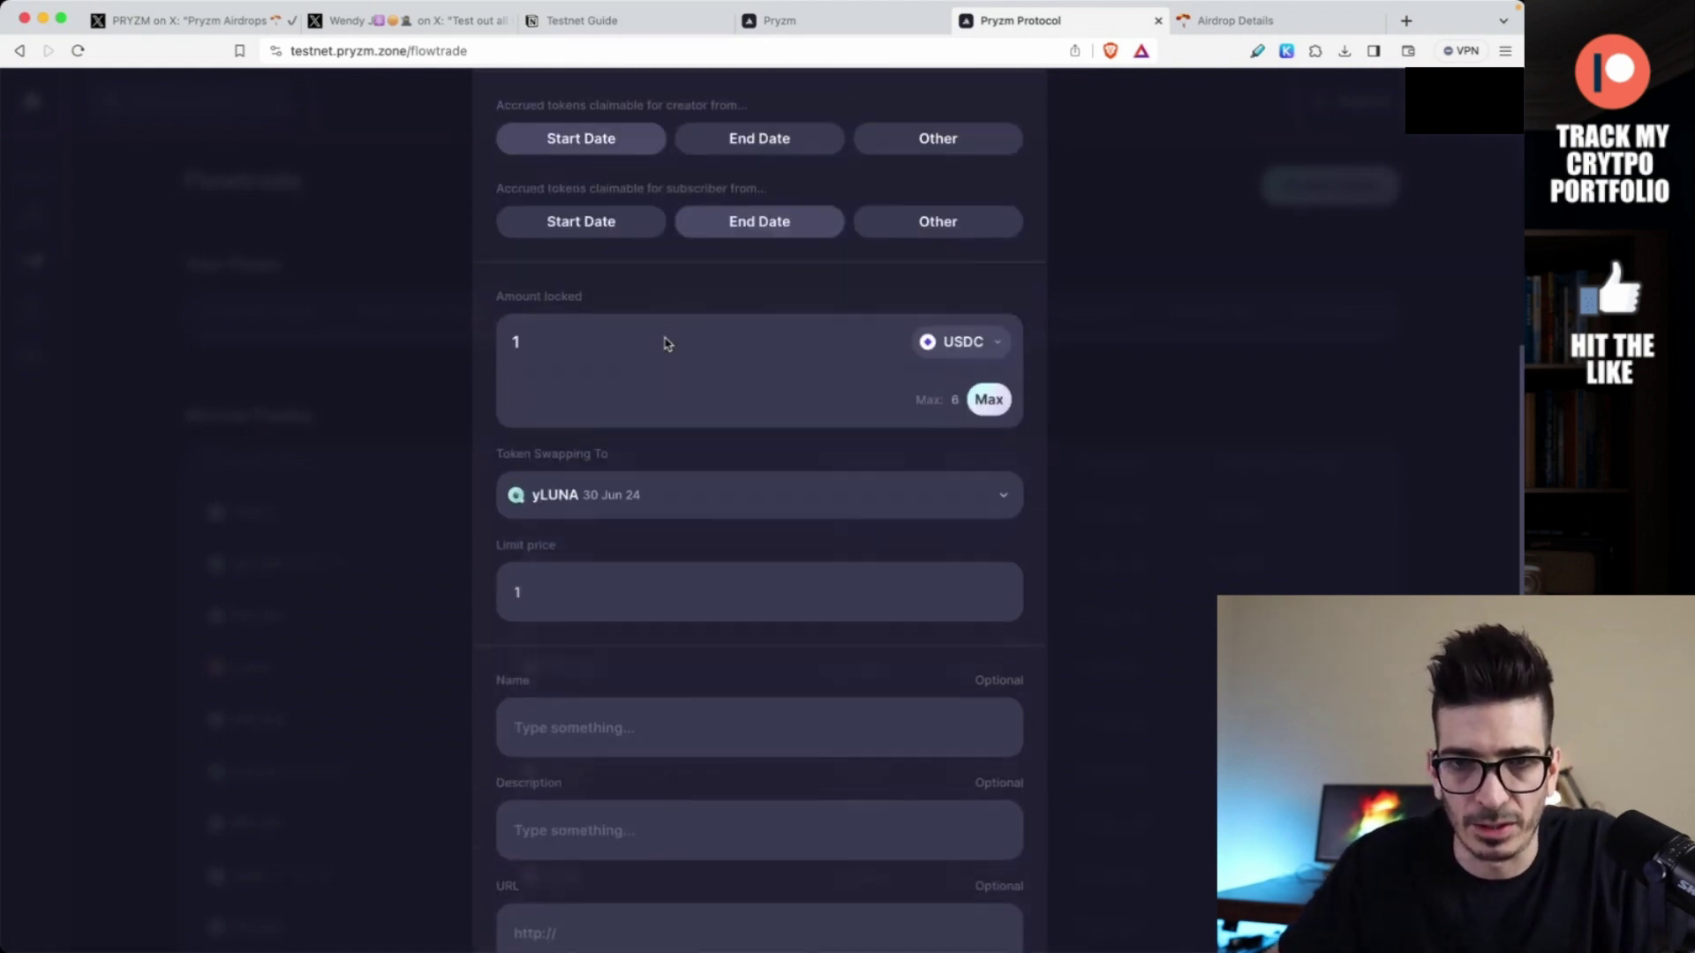
pyautogui.scroll(4, 666, 343)
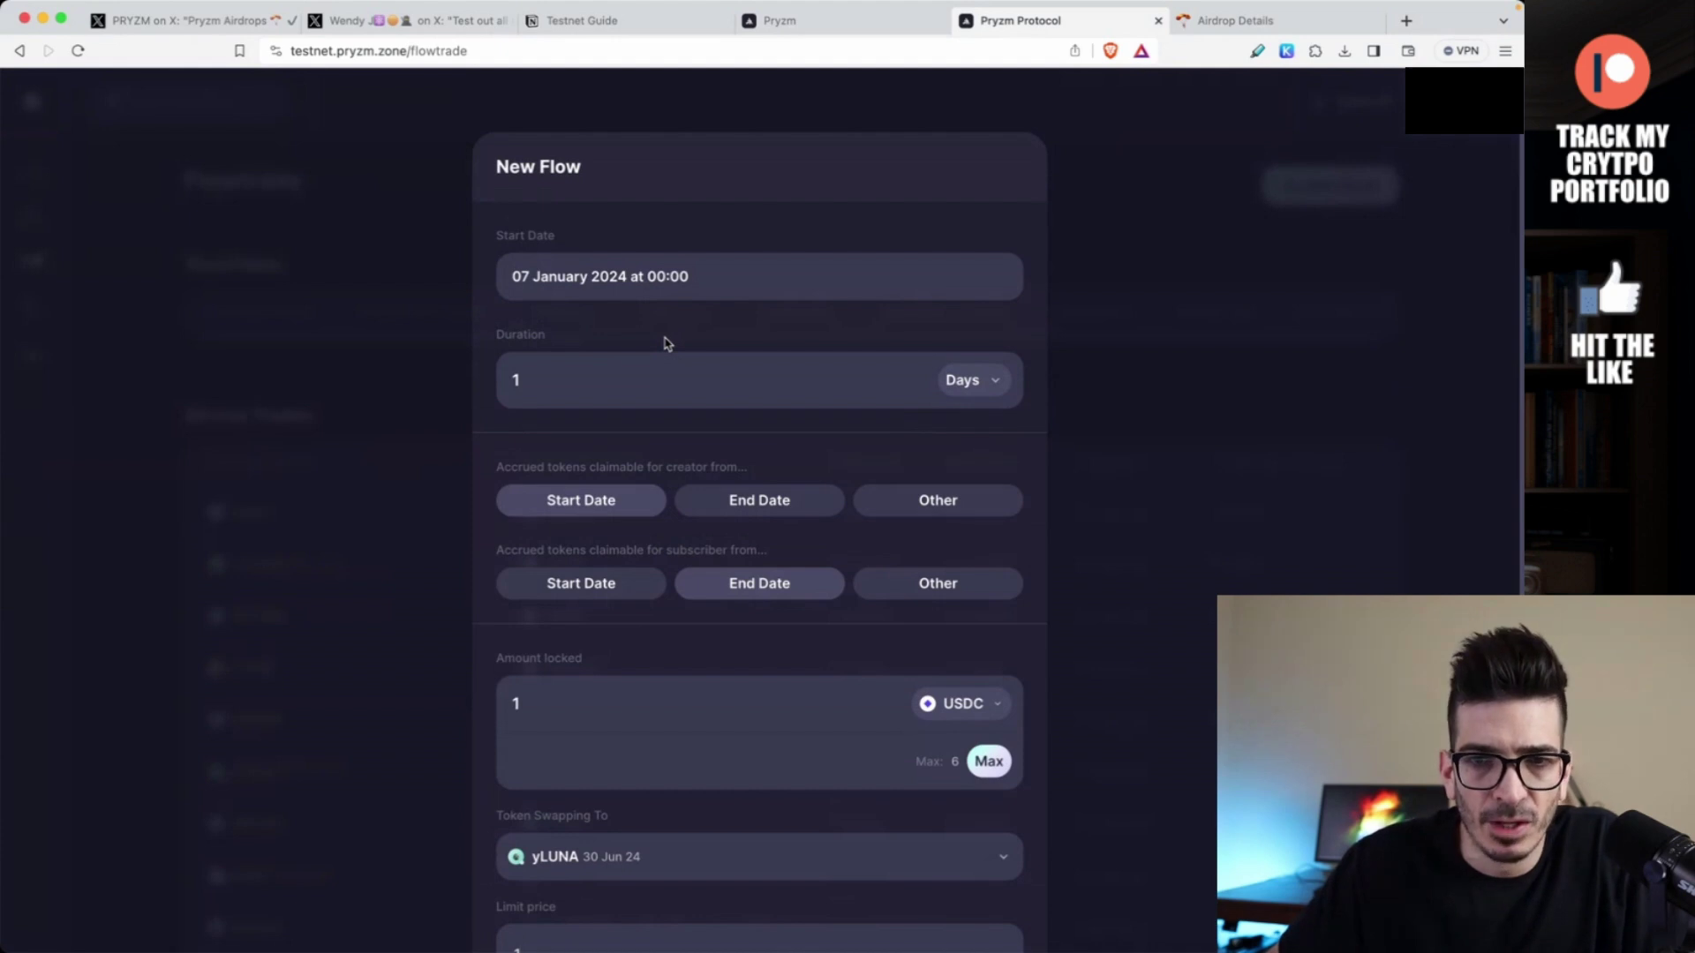
pyautogui.scroll(-6, 667, 343)
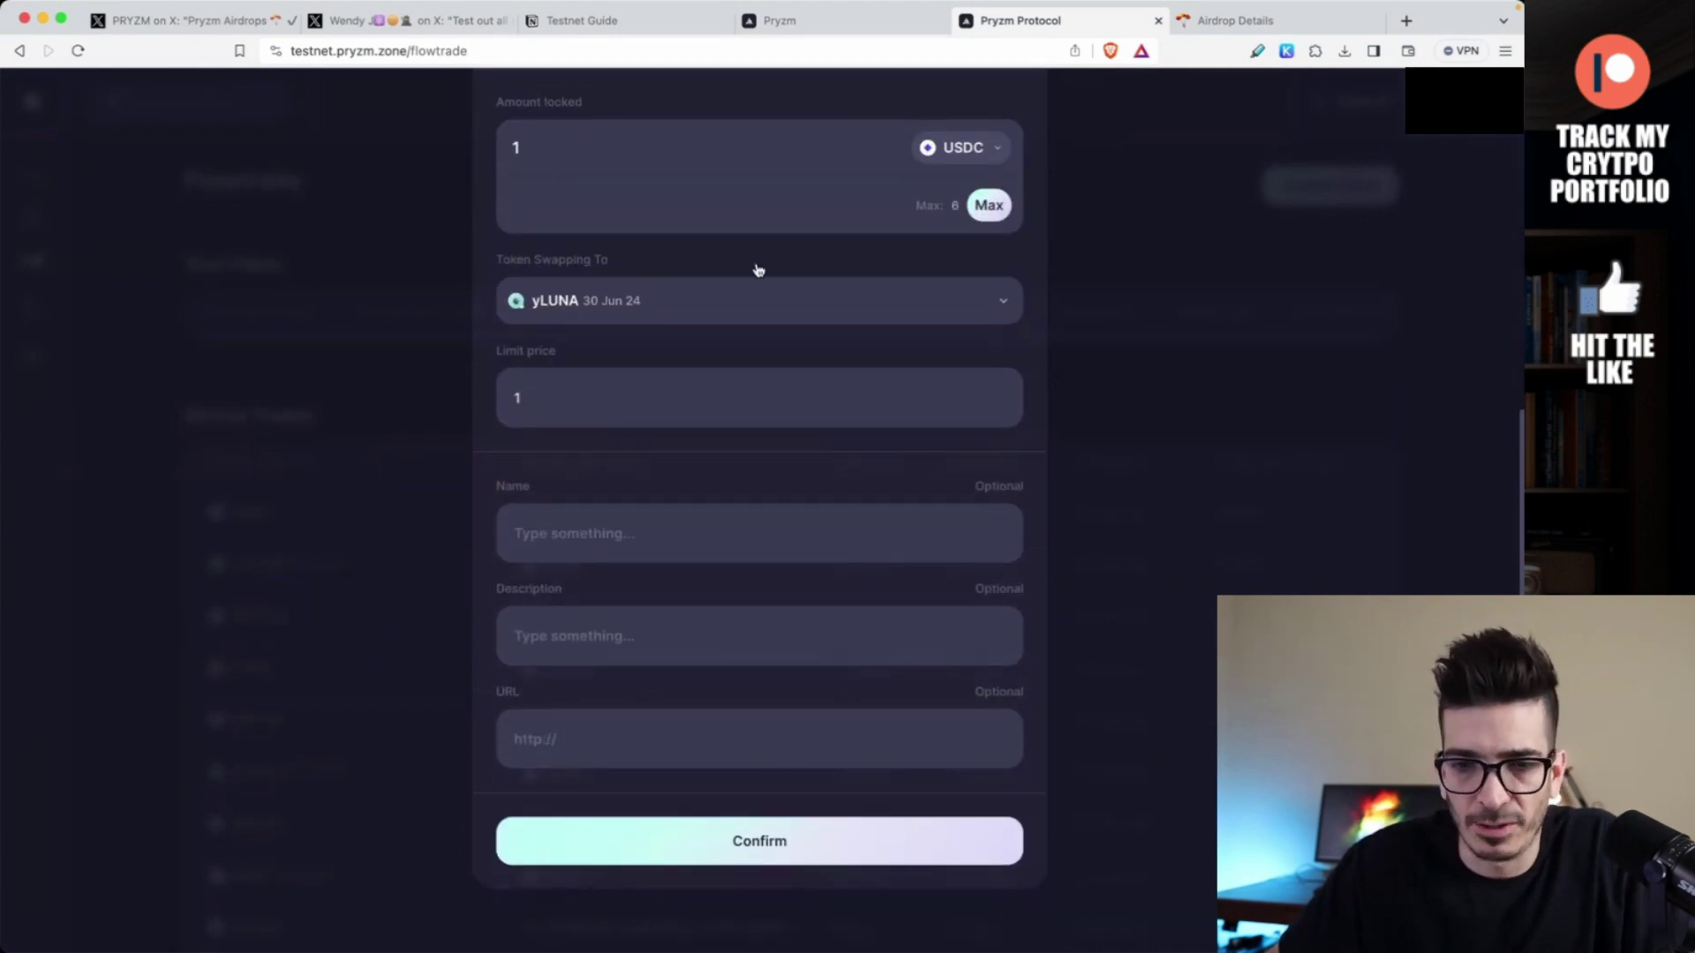
pyautogui.click(769, 859)
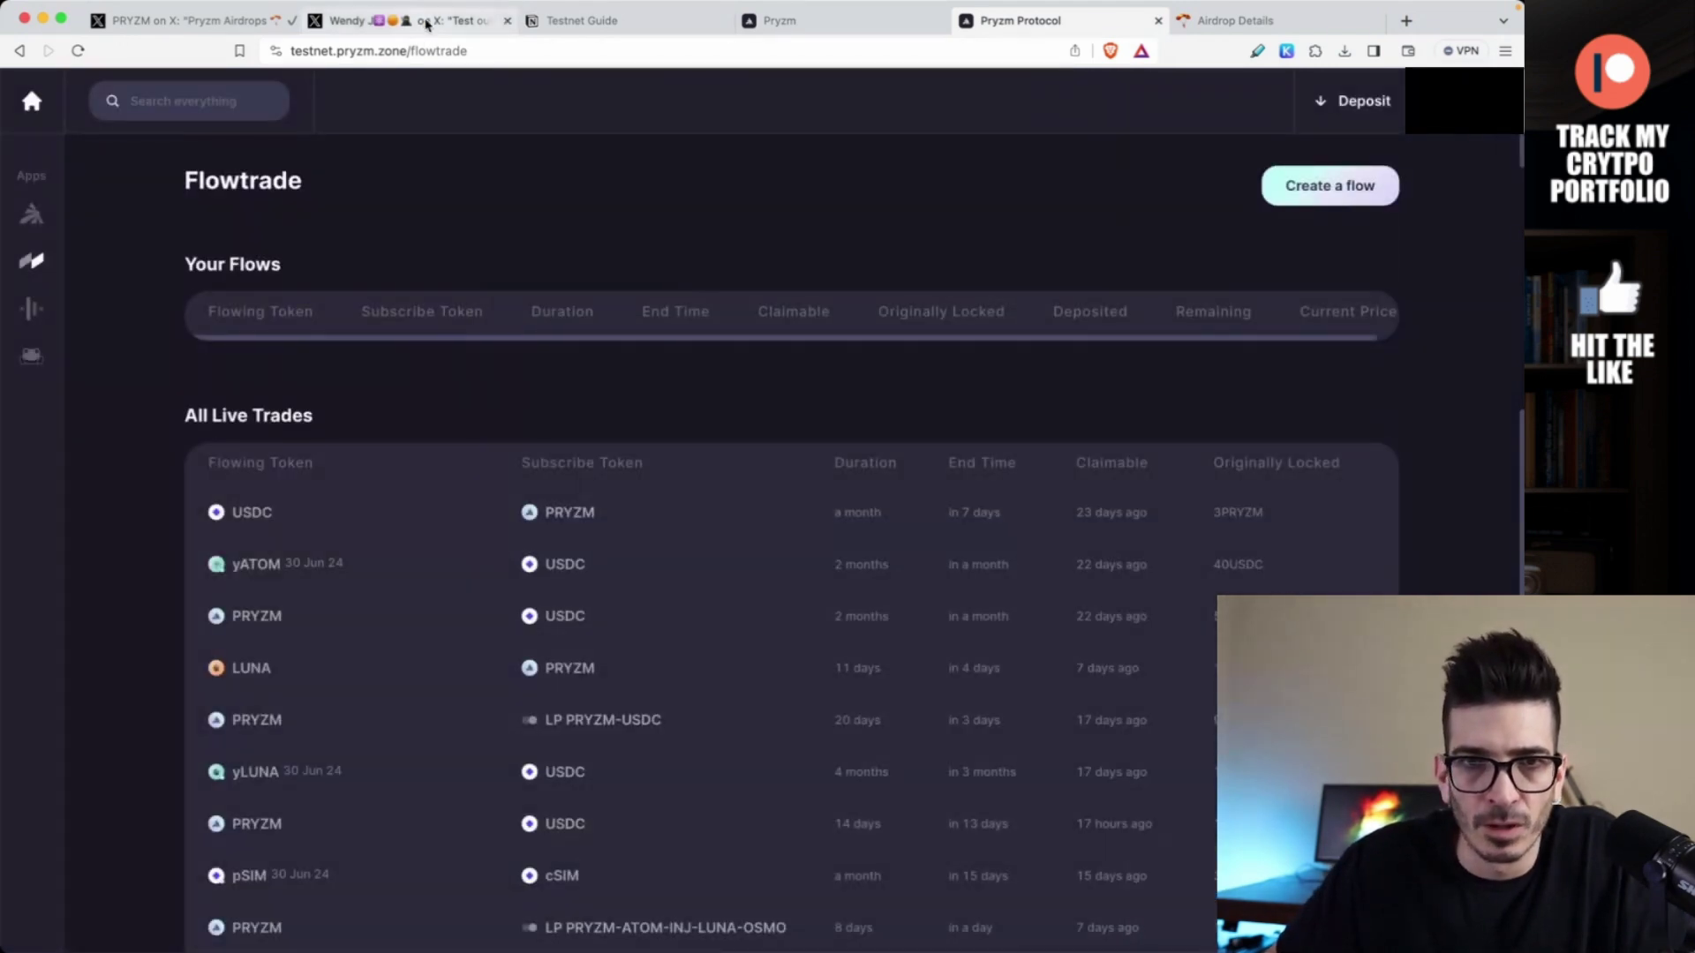
# - Highlight the 'Add liquidity' task in the X post, then return to the PRYZM welcome page
pyautogui.click(427, 23)
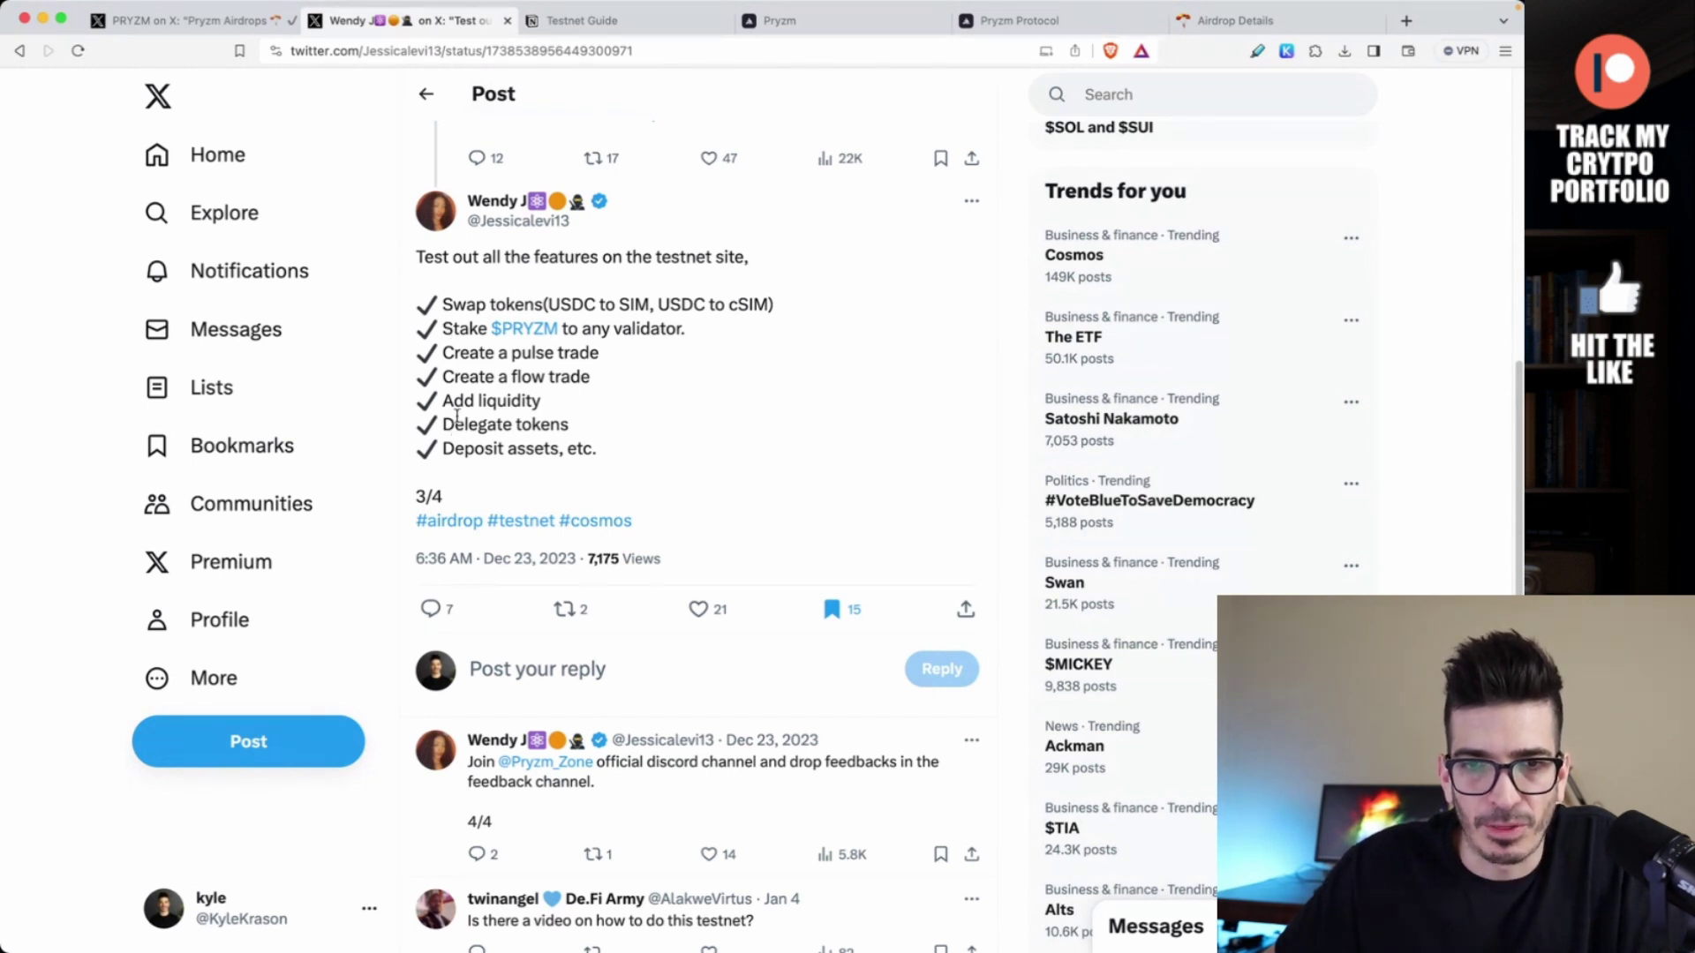
pyautogui.moveTo(446, 402); pyautogui.dragTo(553, 403)
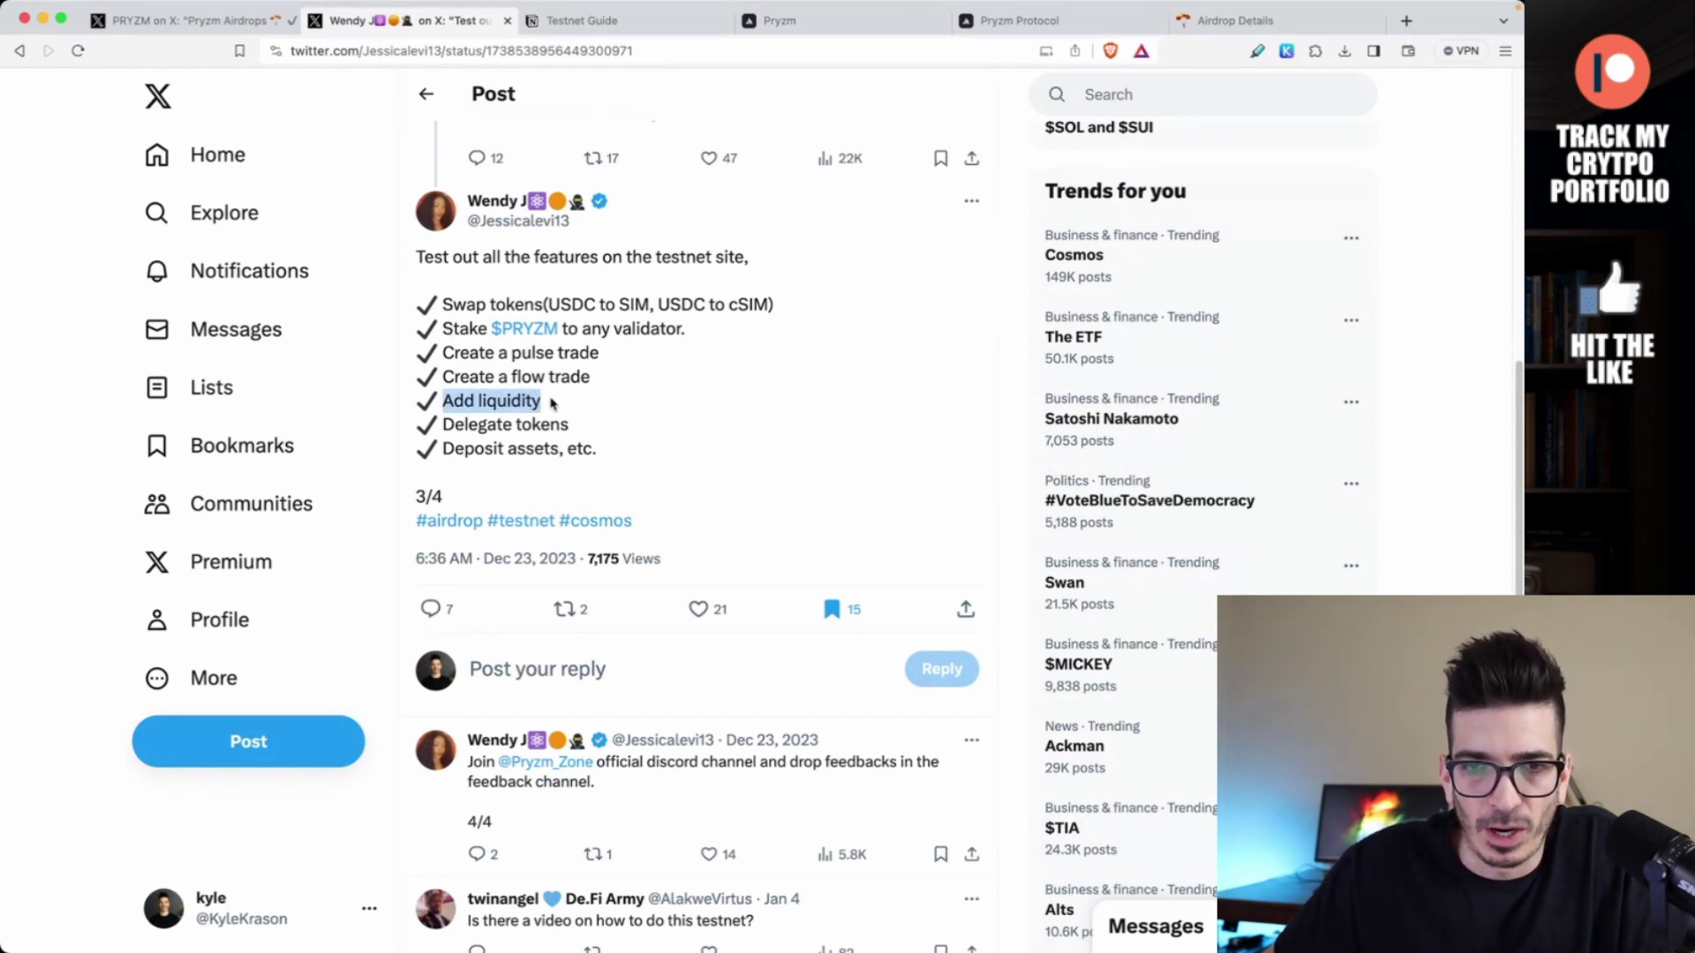
pyautogui.click(524, 397)
pyautogui.click(1006, 20)
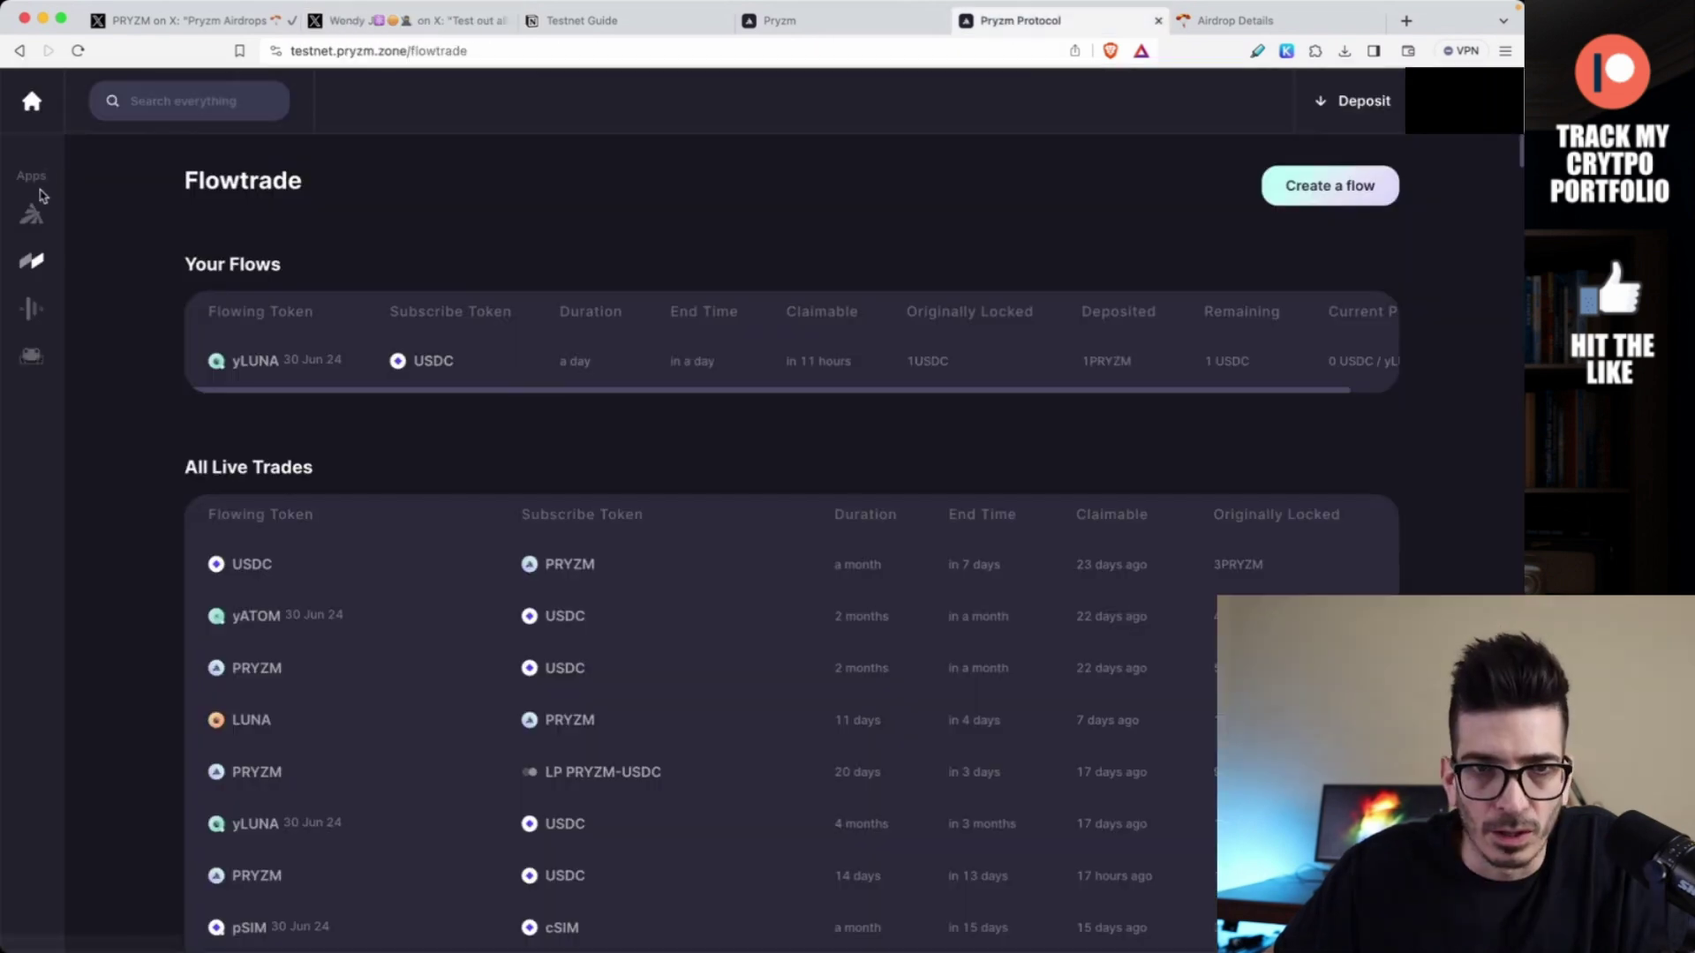
pyautogui.click(31, 214)
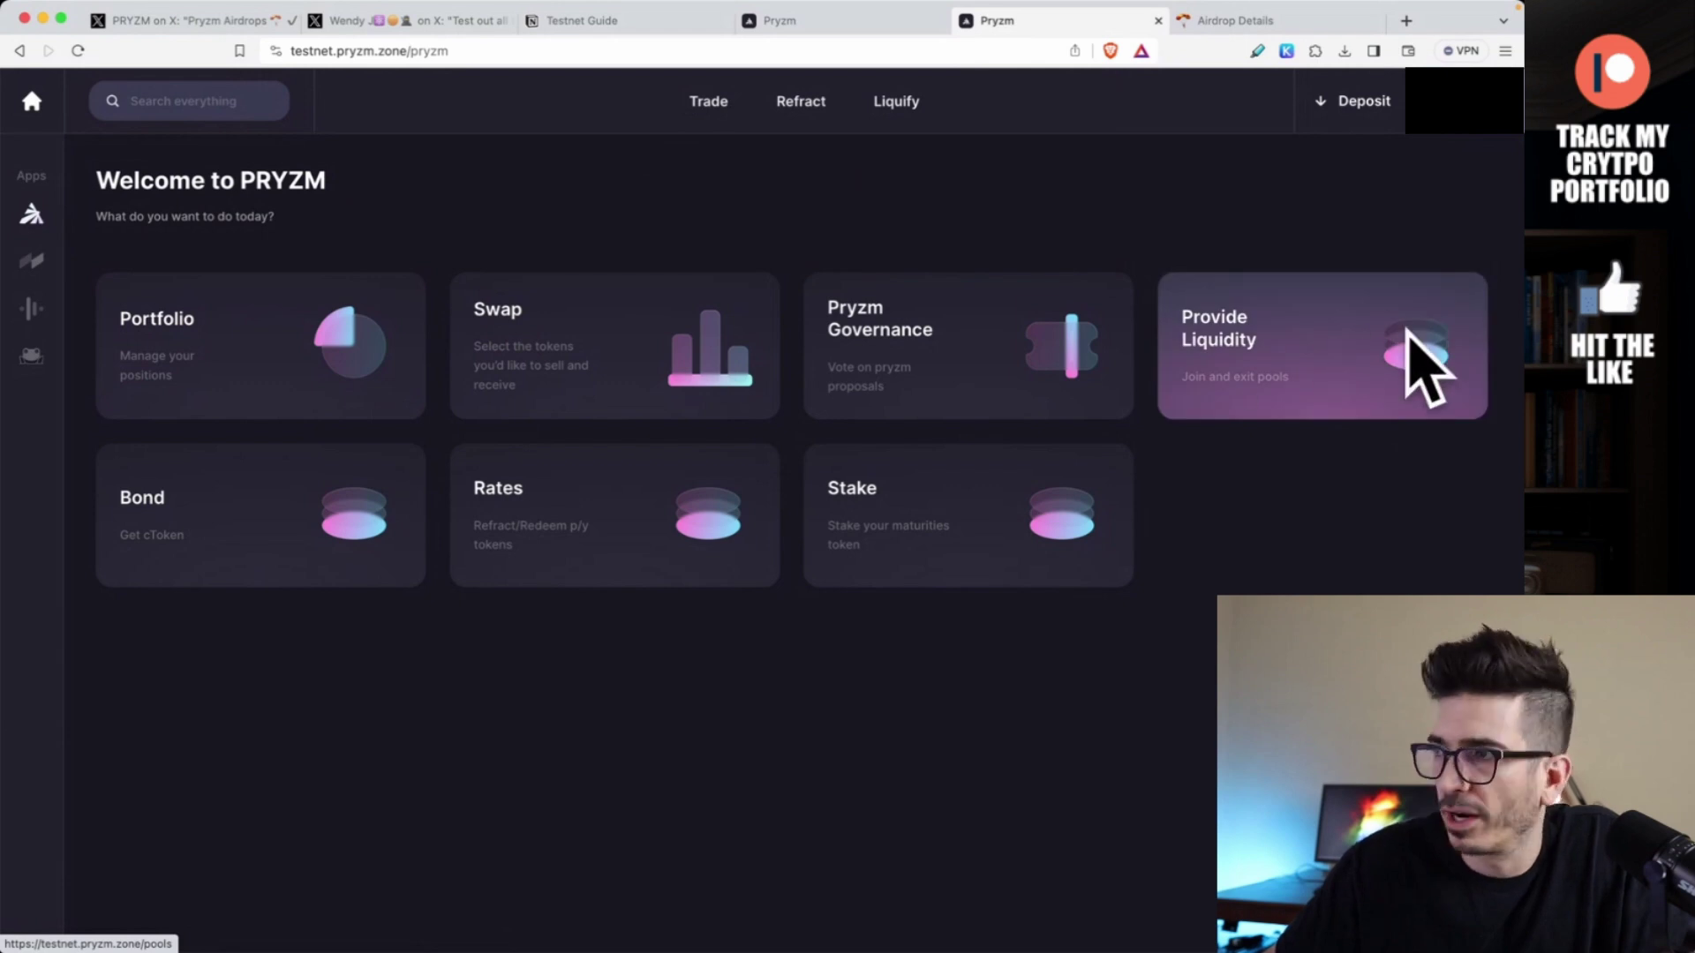
# - Deposit 1 SIM and 0.1 PRYZM into the SIM/PRYZM liquidity pool
pyautogui.click(1338, 371)
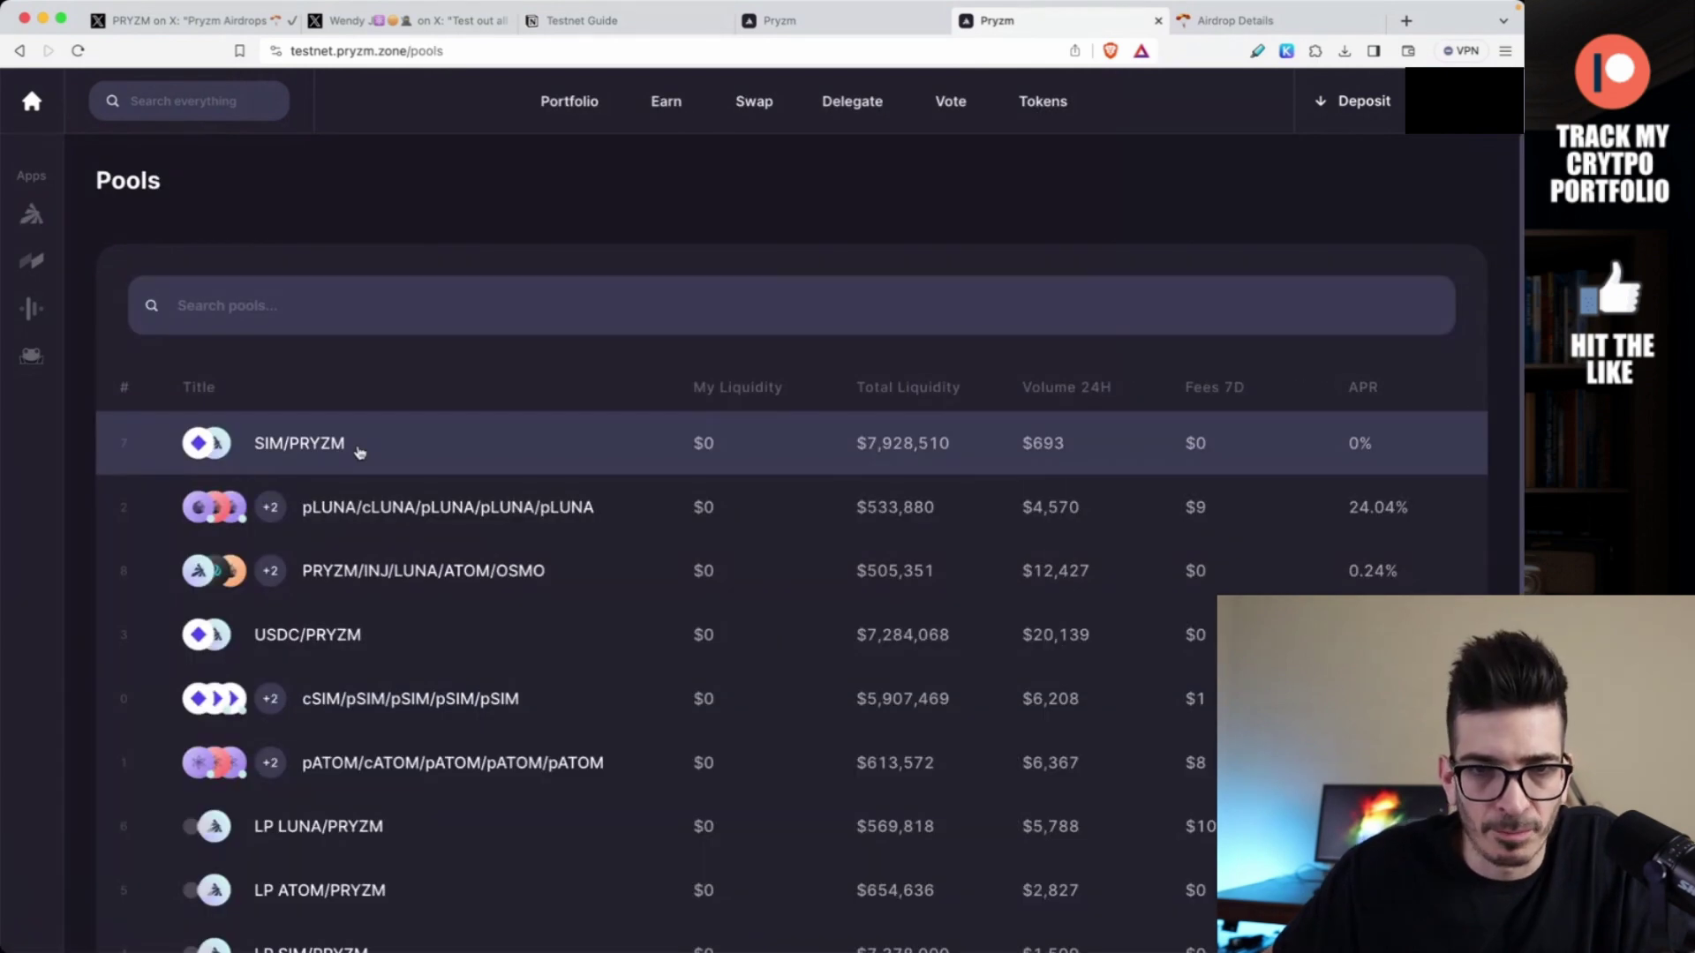
pyautogui.click(359, 452)
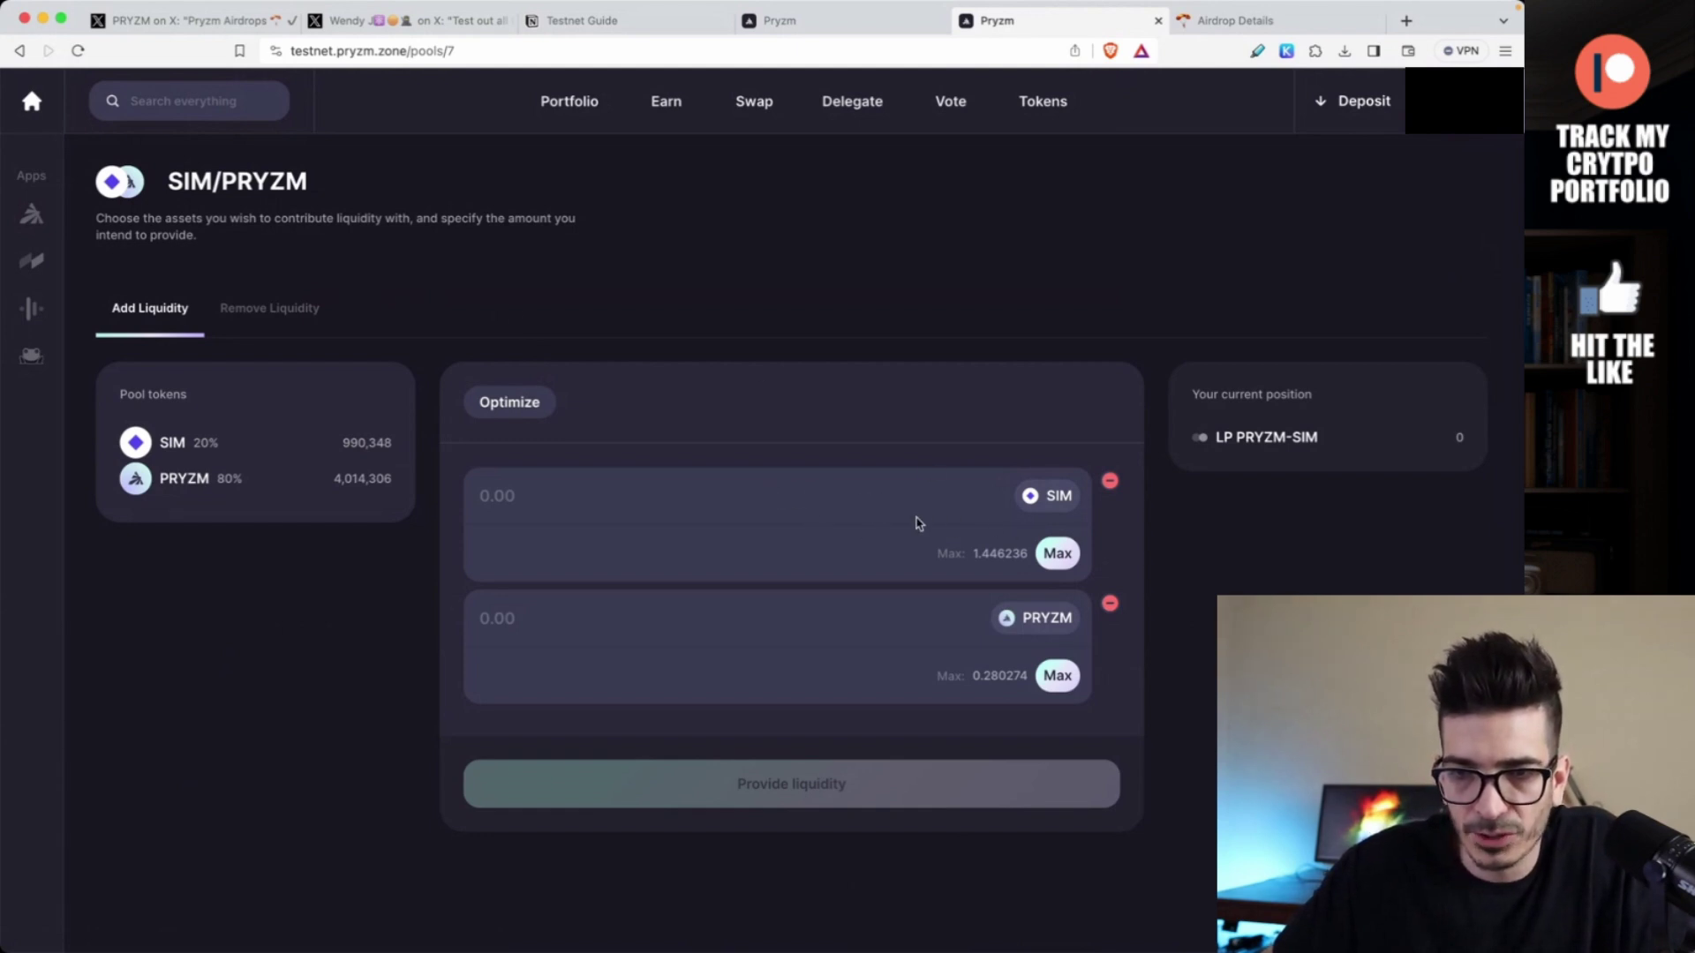
pyautogui.click(781, 485)
pyautogui.write('1')
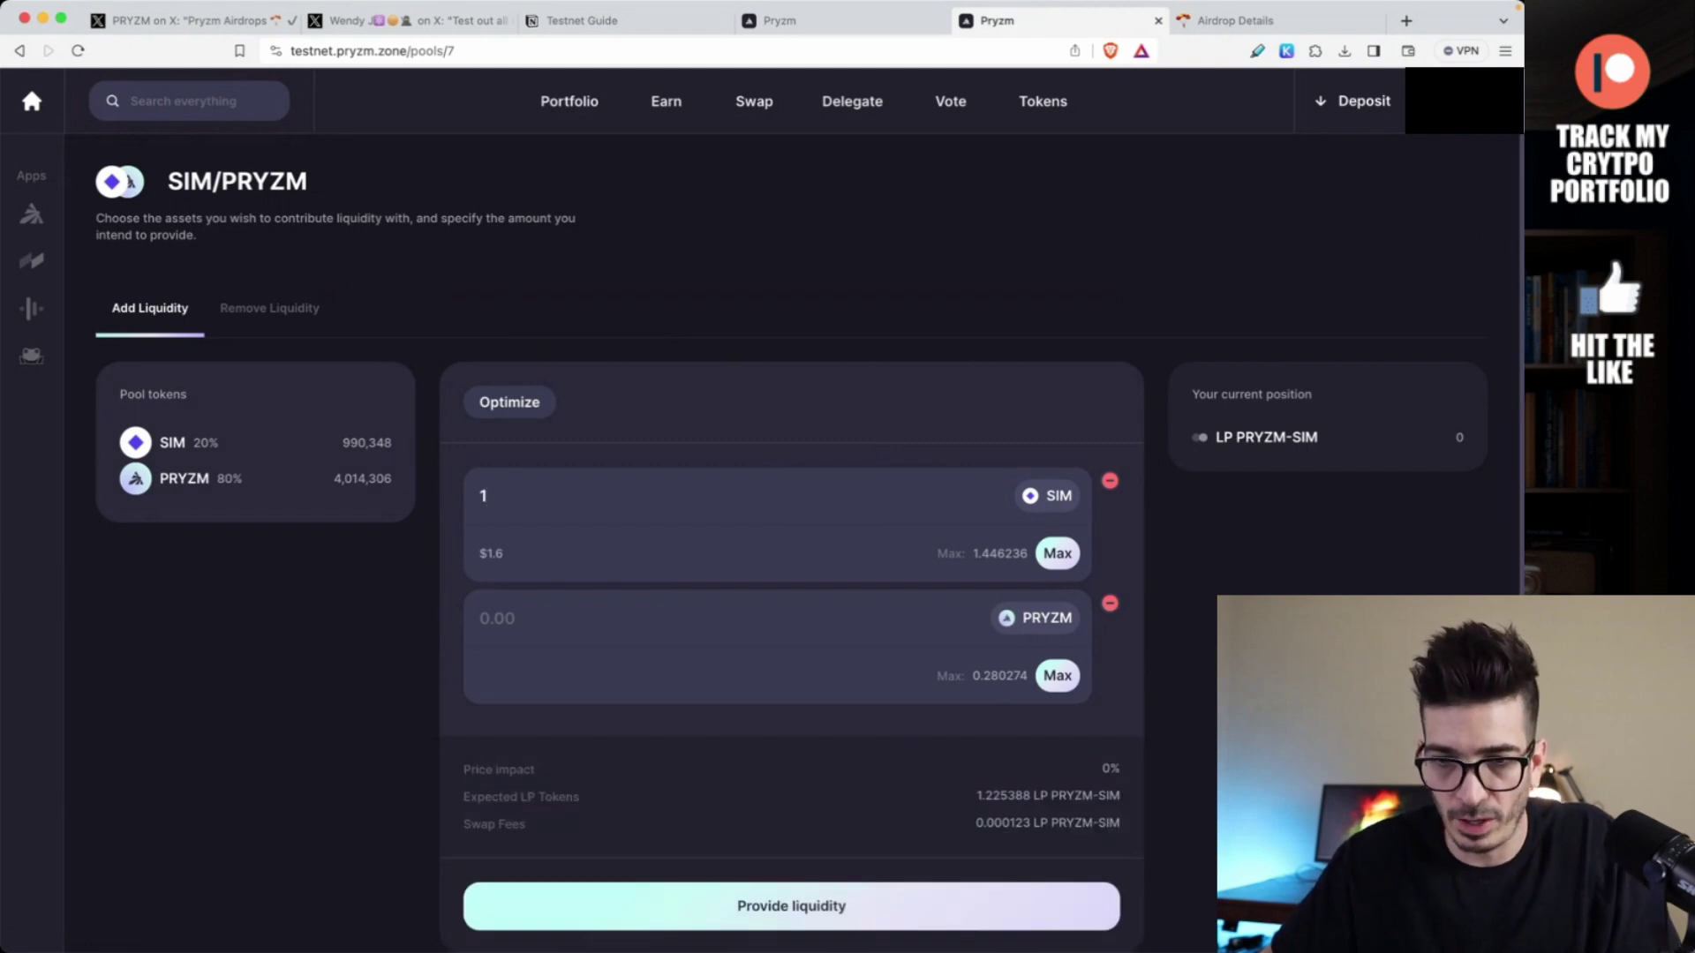
pyautogui.scroll(-1, 781, 609)
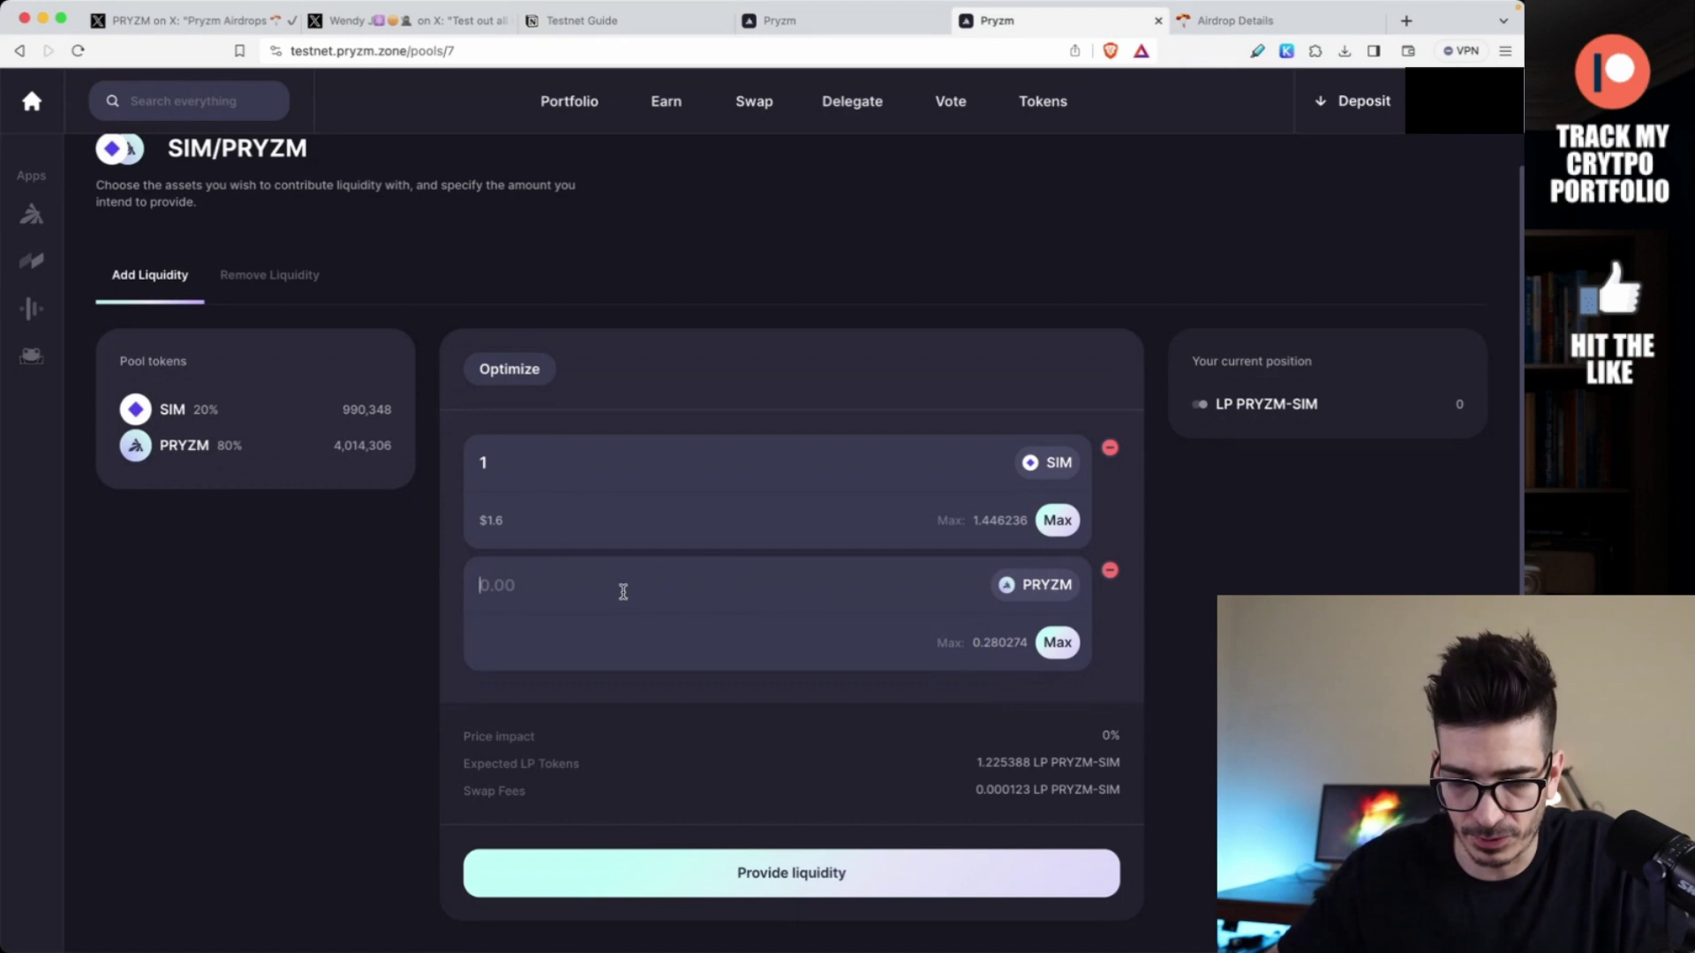
pyautogui.write('.1')
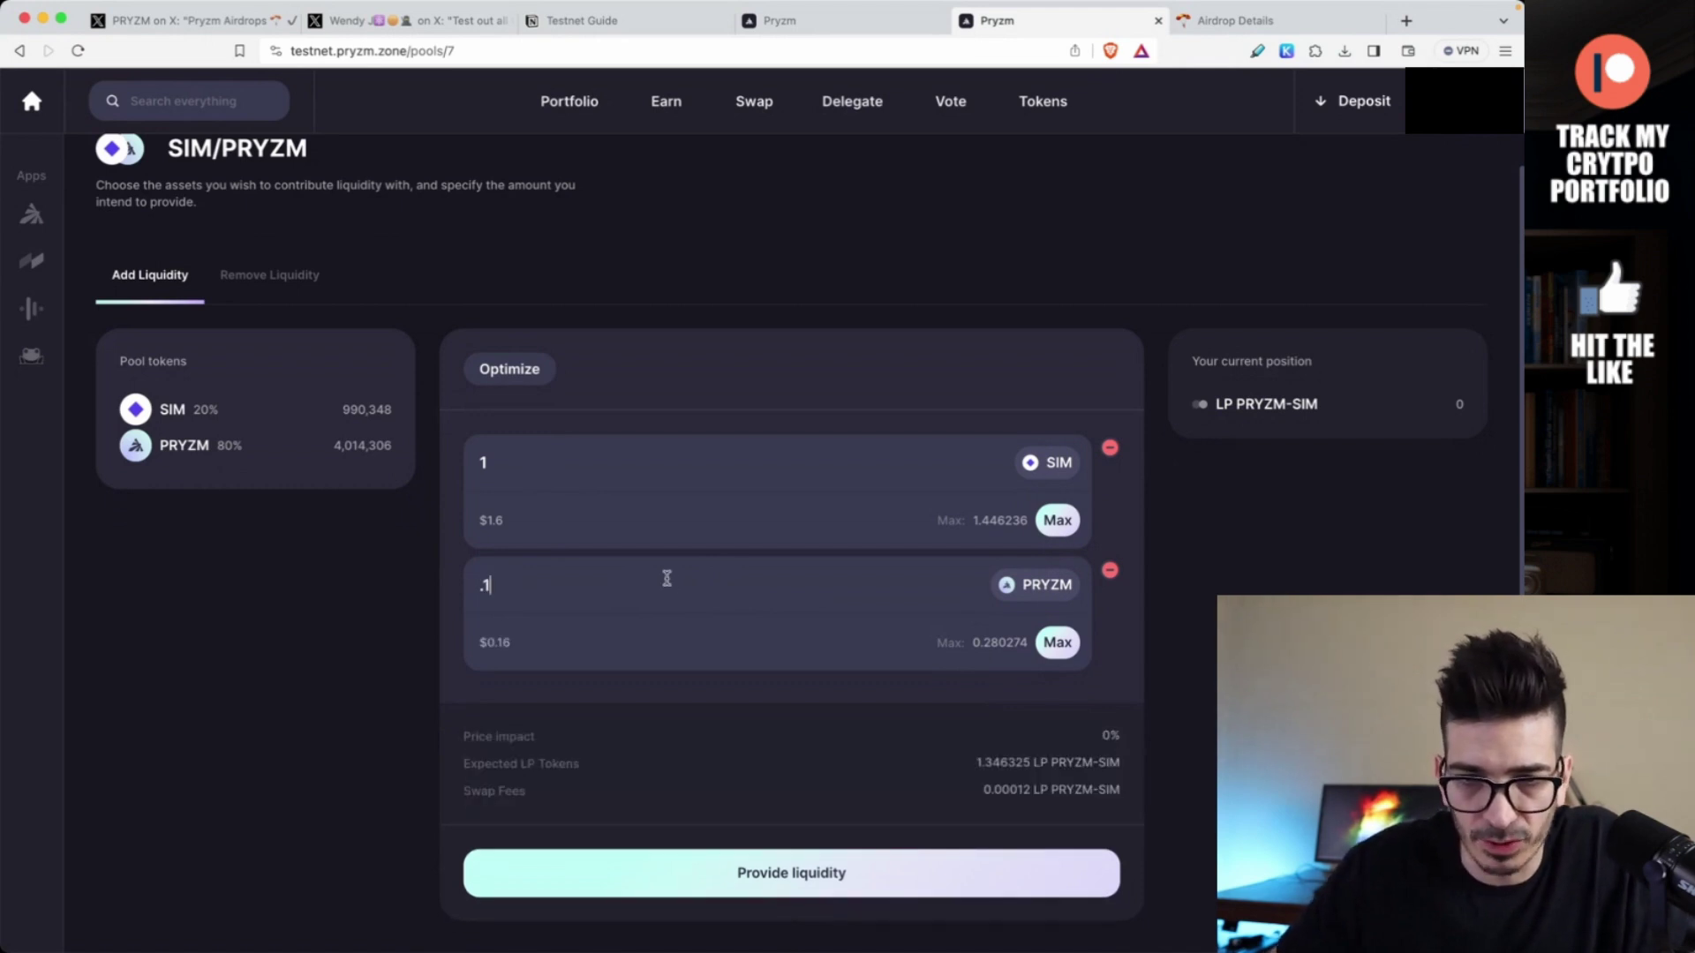
pyautogui.click(802, 880)
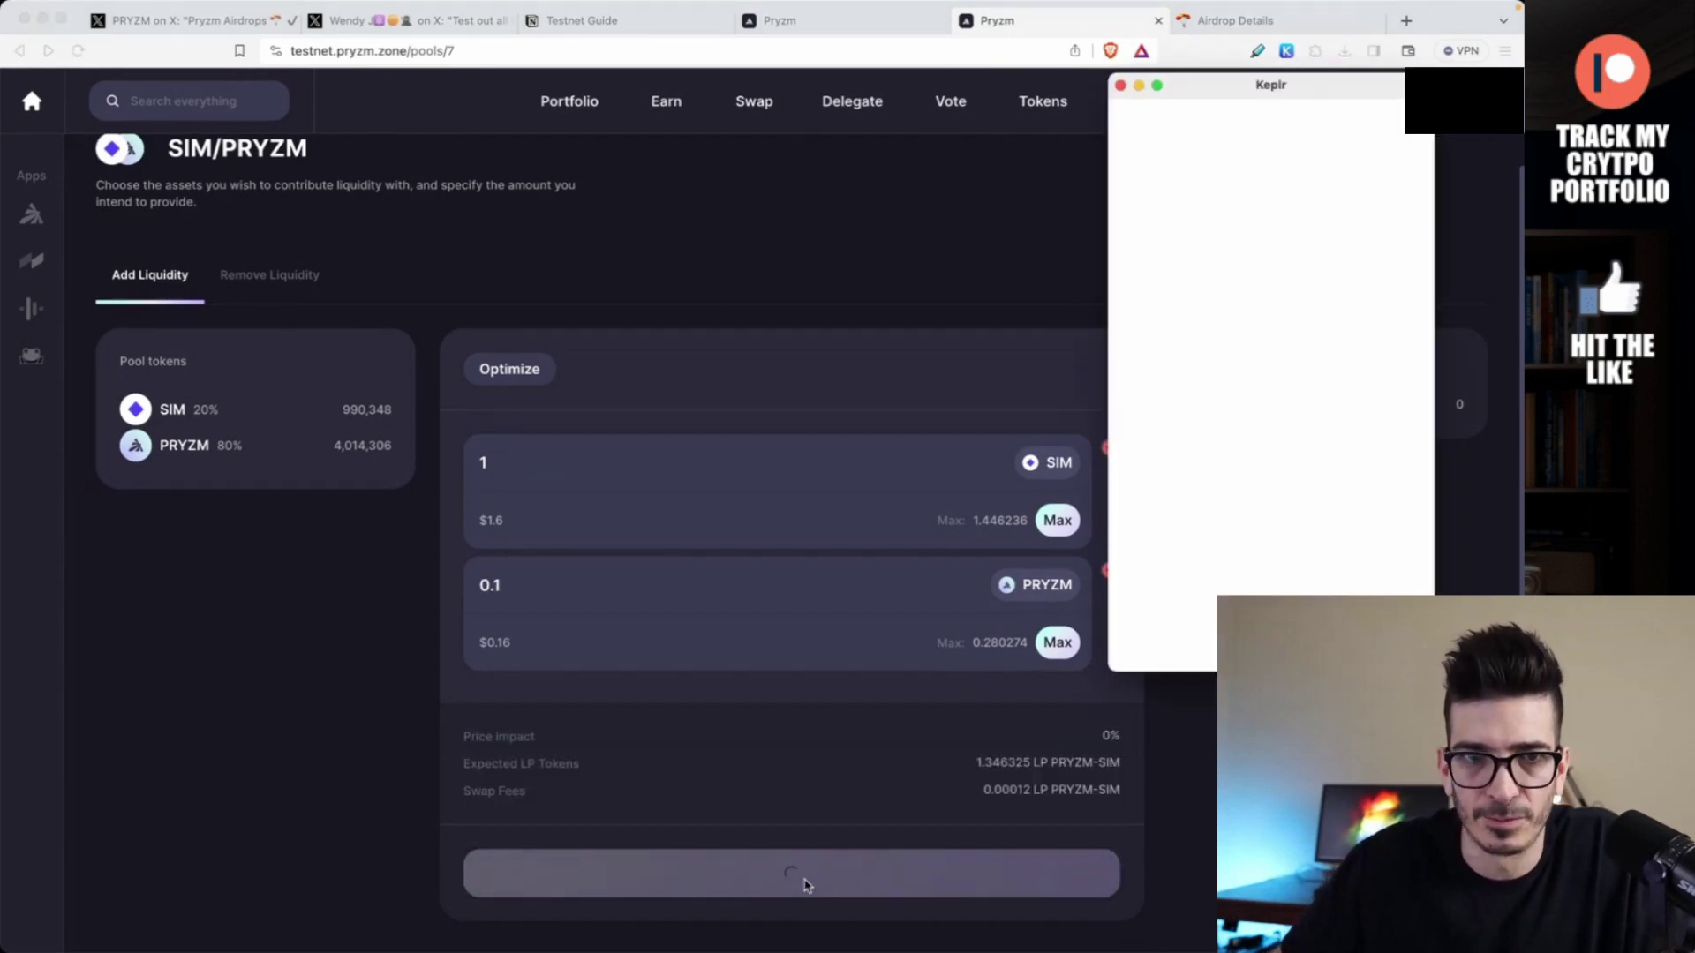
# - Check the task tweet, then return to the Pryzm welcome page via Governance
pyautogui.click(421, 34)
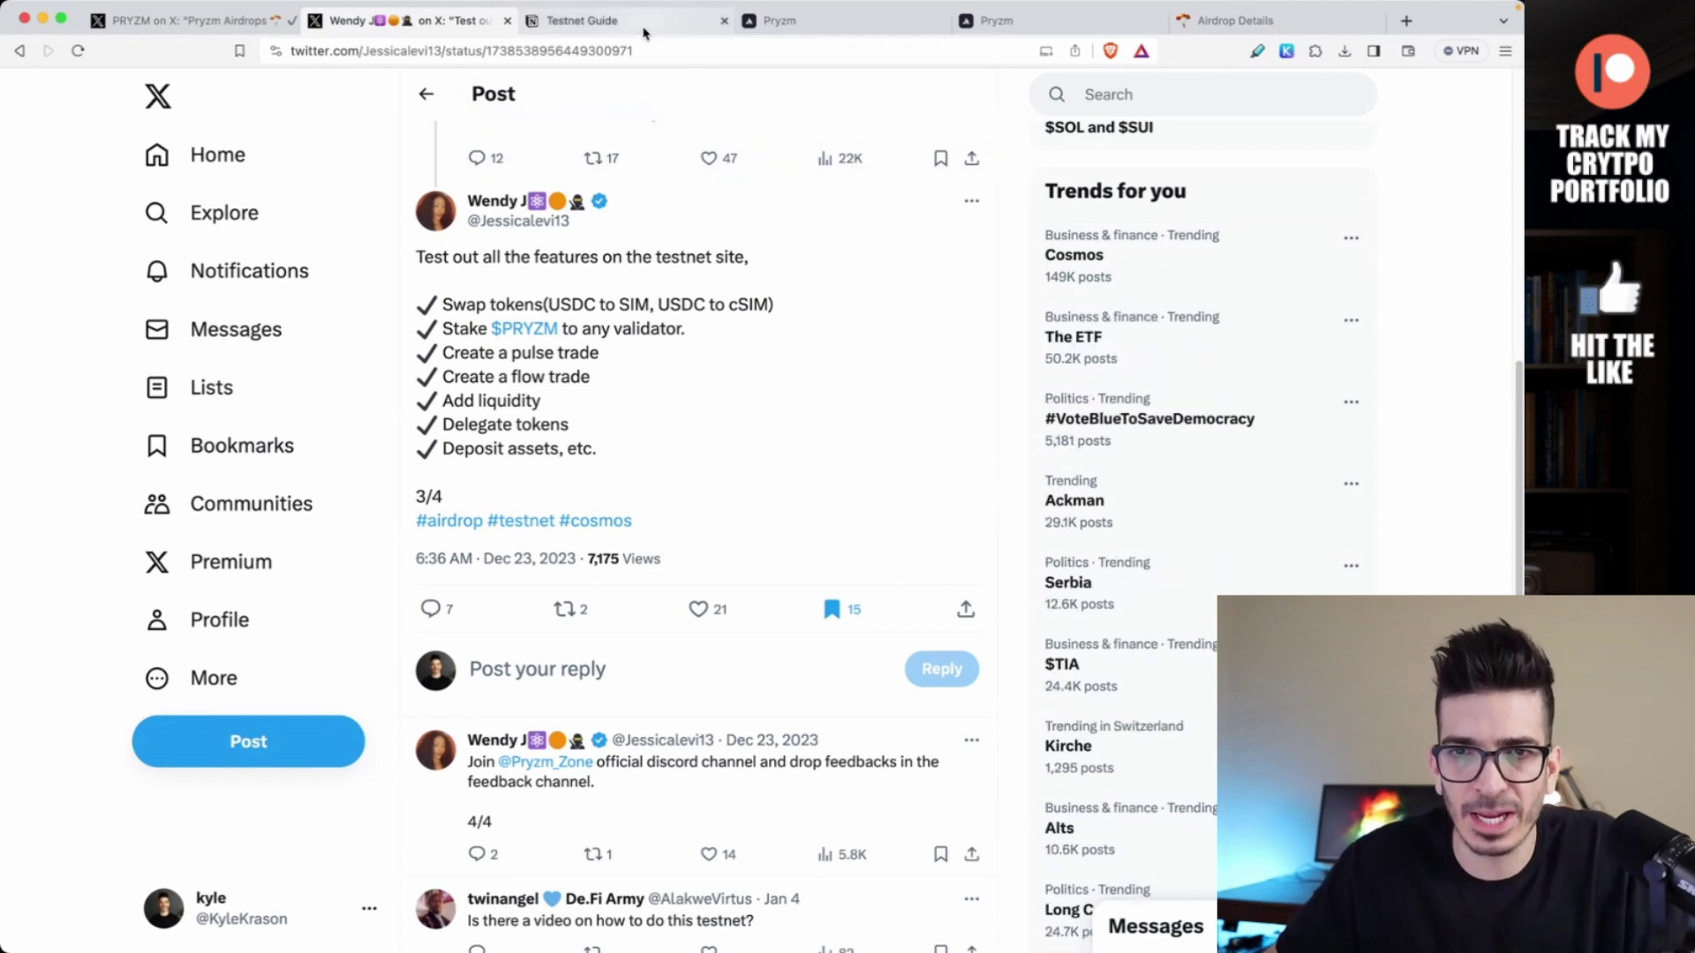
pyautogui.click(1013, 20)
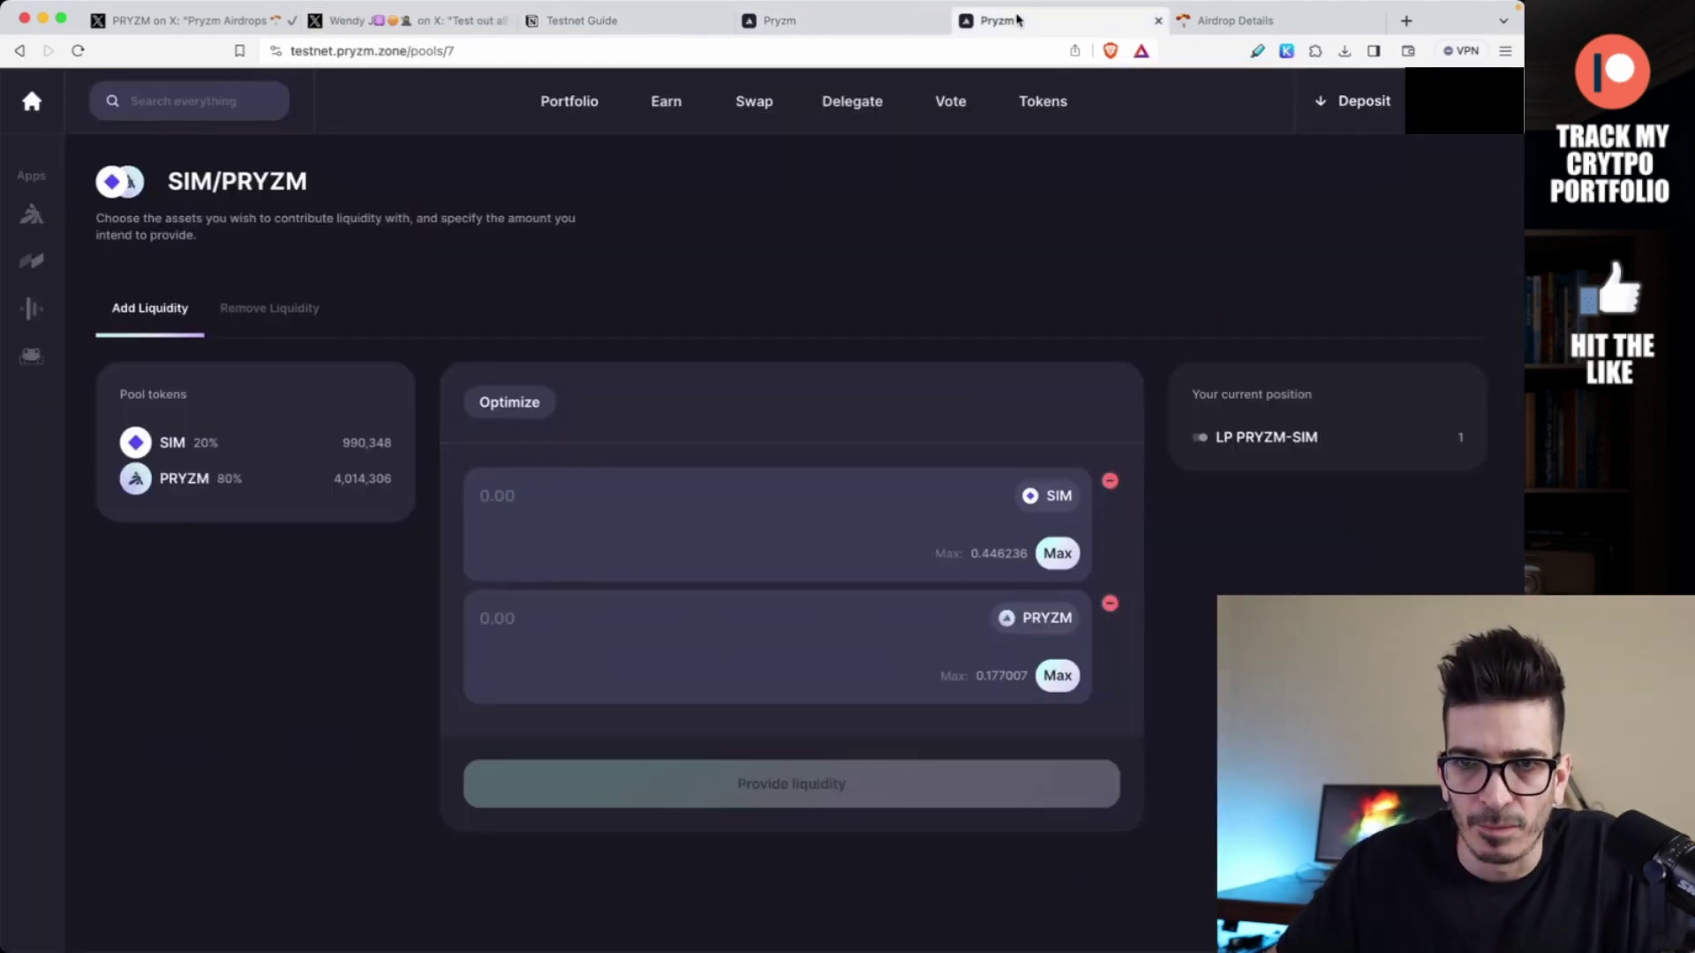
pyautogui.click(839, 108)
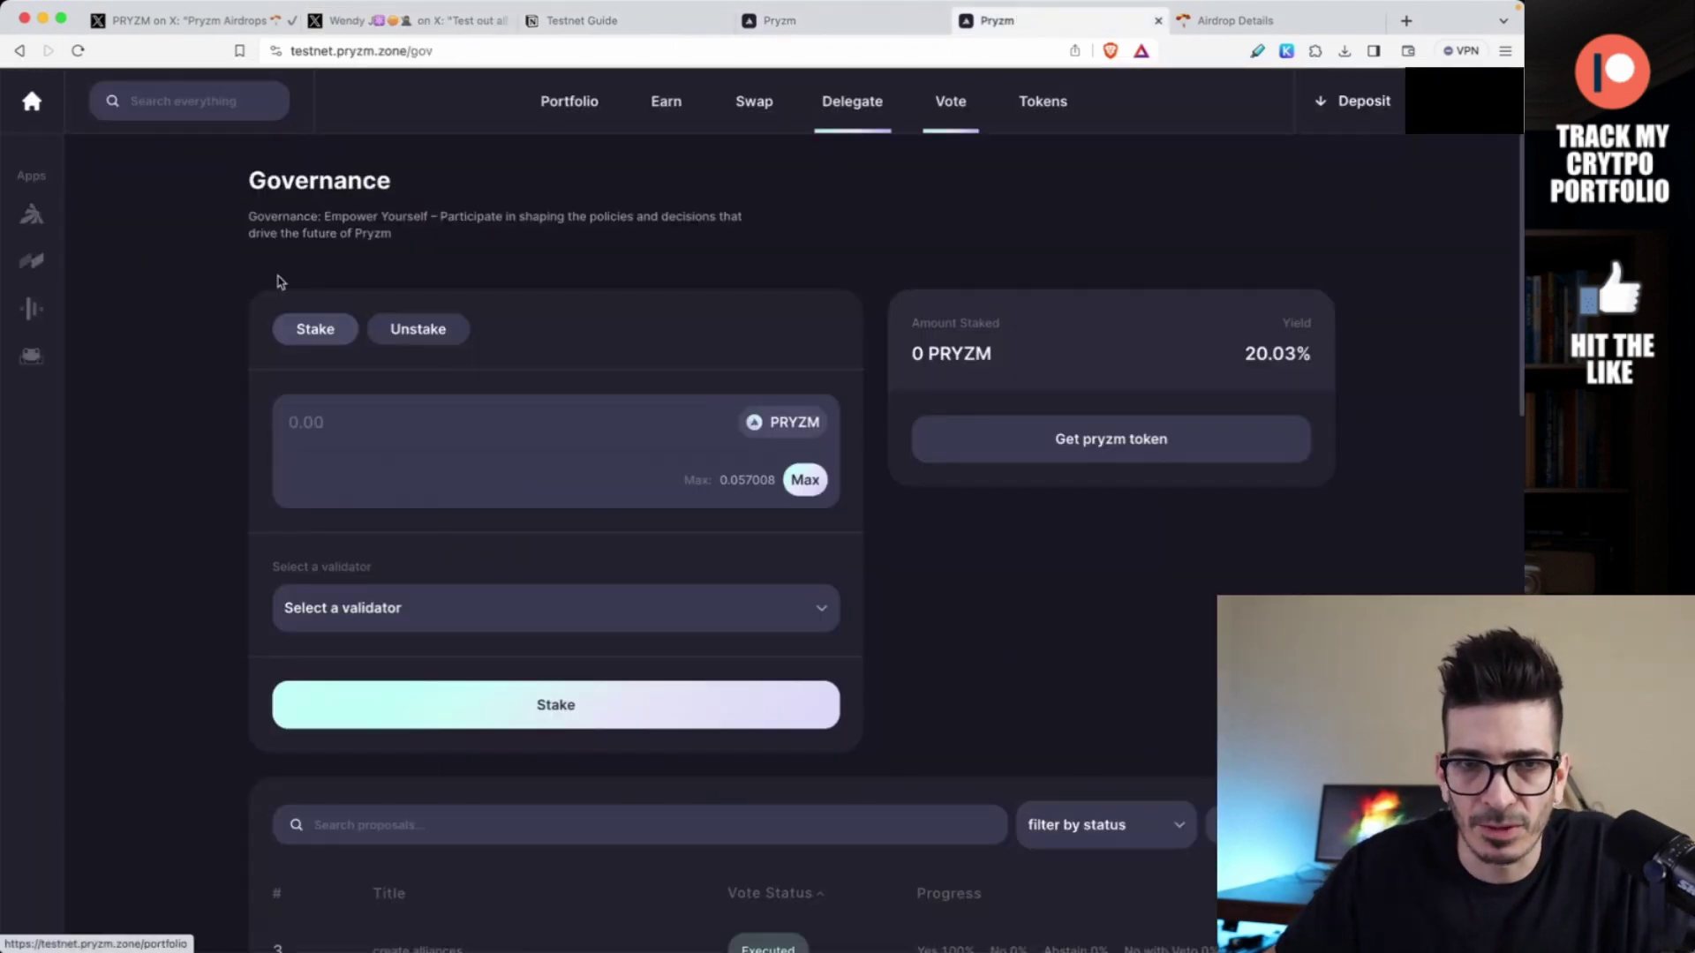
pyautogui.click(34, 217)
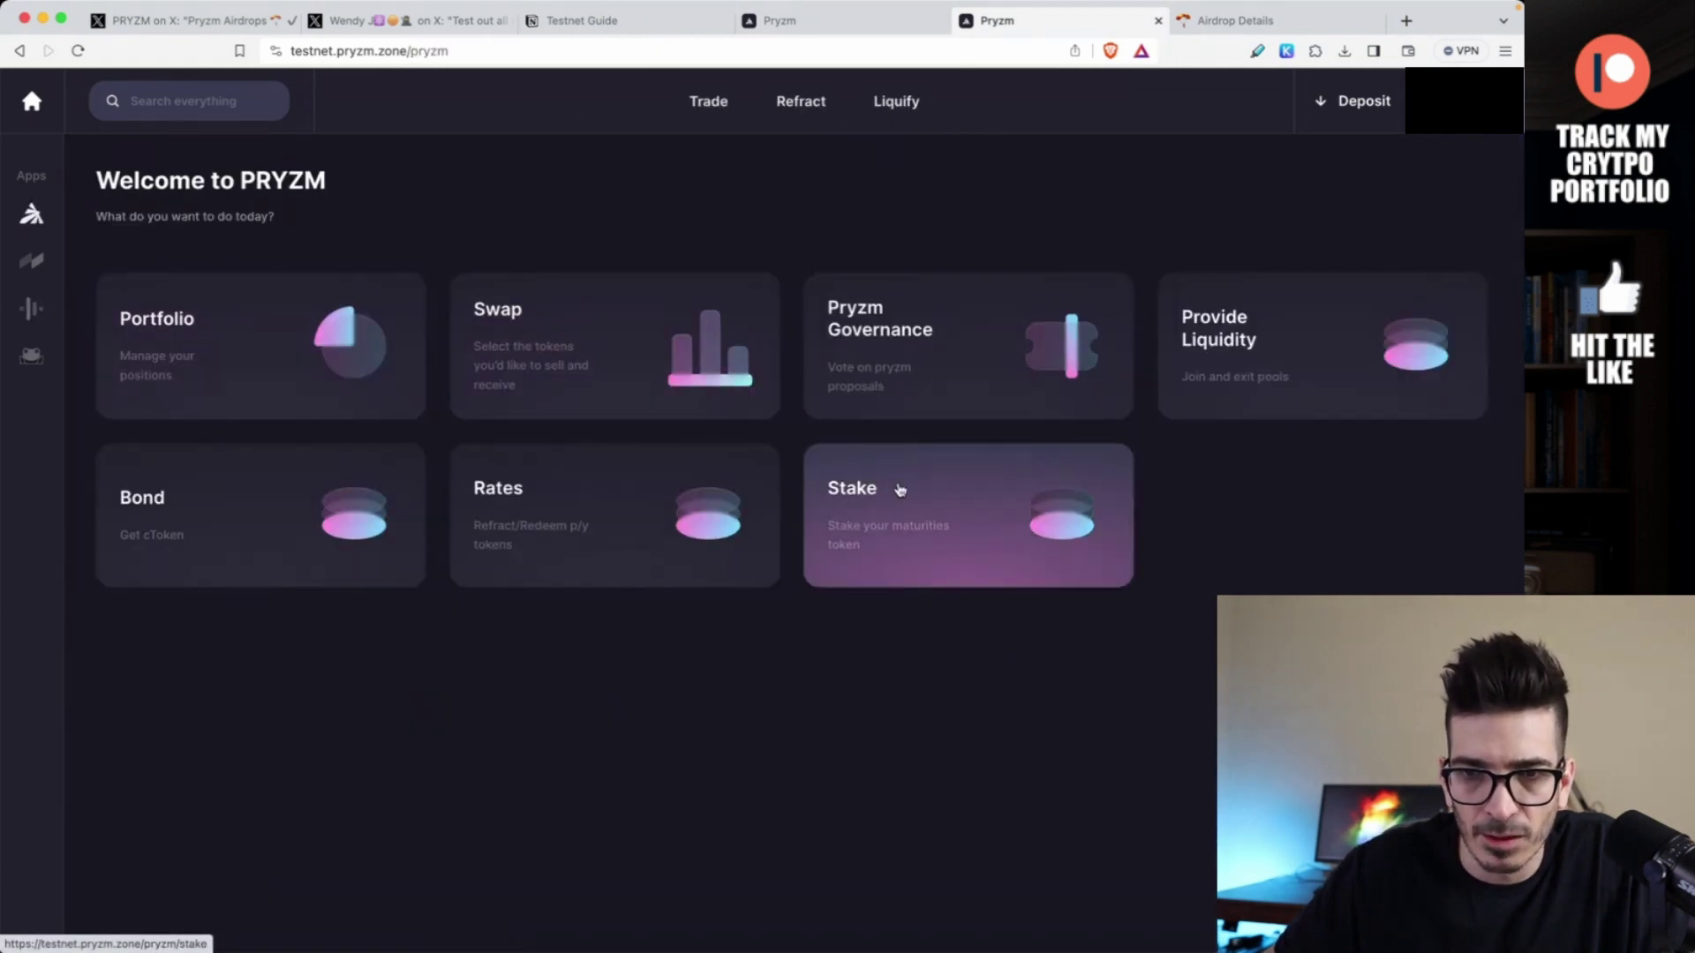
# - Open the Stake card and look over the yAssets and pAssets lists
pyautogui.click(950, 524)
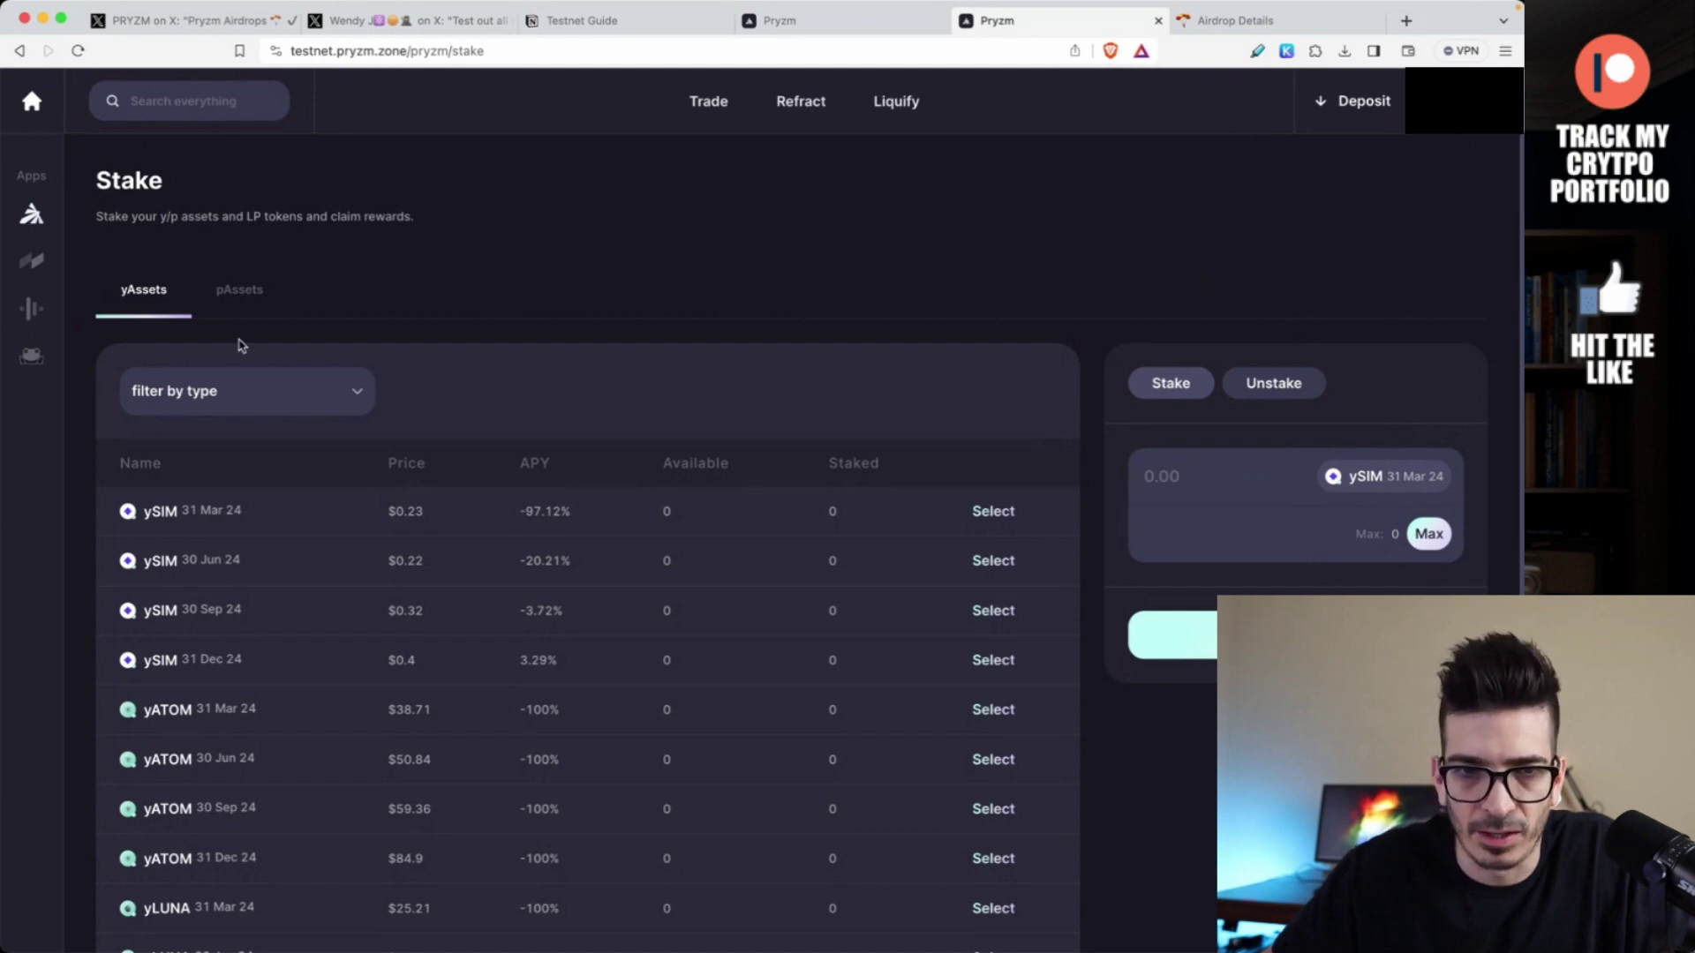
pyautogui.click(231, 301)
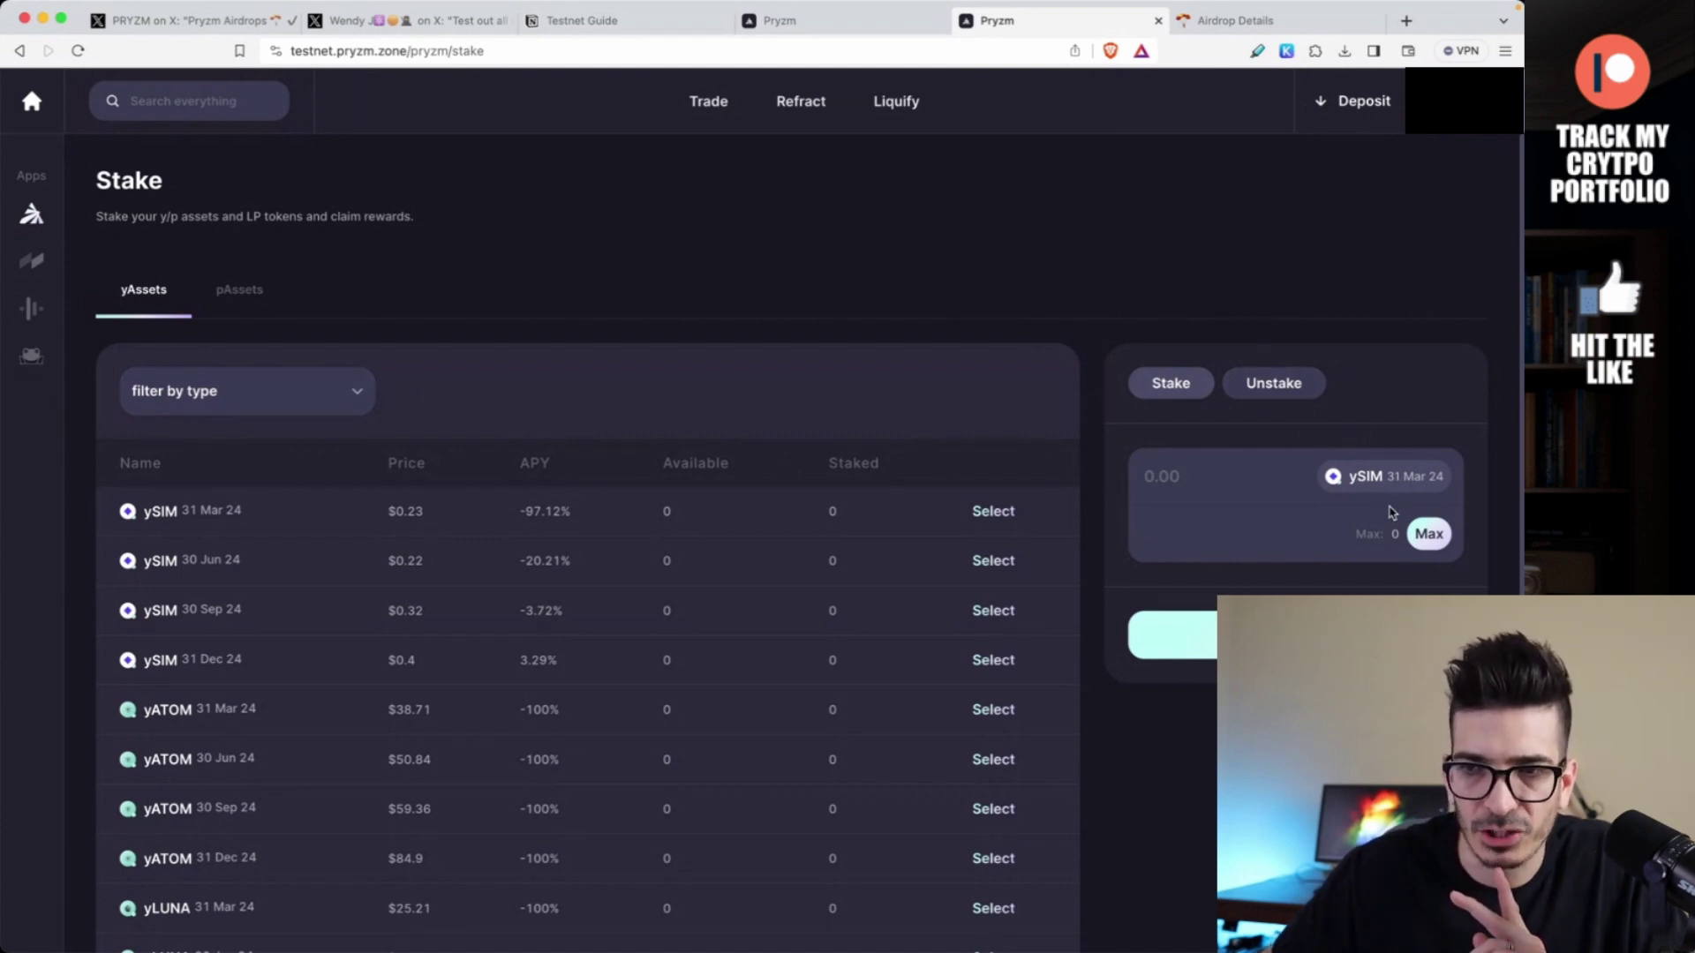
# - Swap 1 USDC for ySIM 31 Mar 24
pyautogui.click(711, 102)
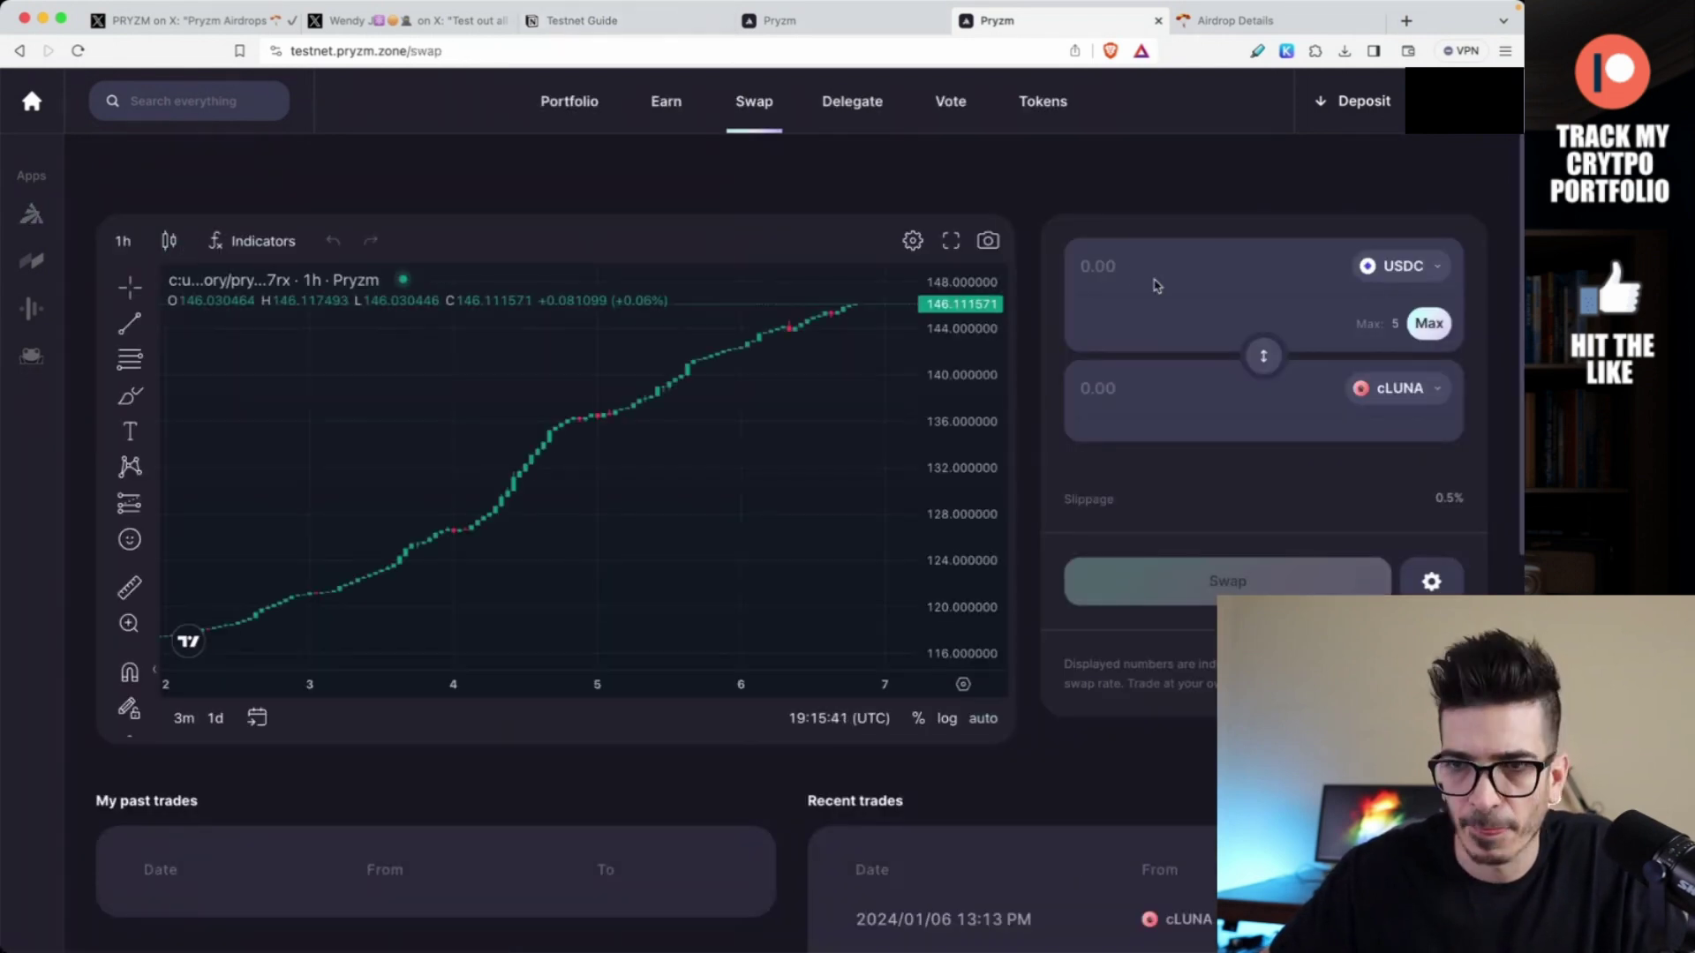
pyautogui.click(1113, 269)
pyautogui.write('1')
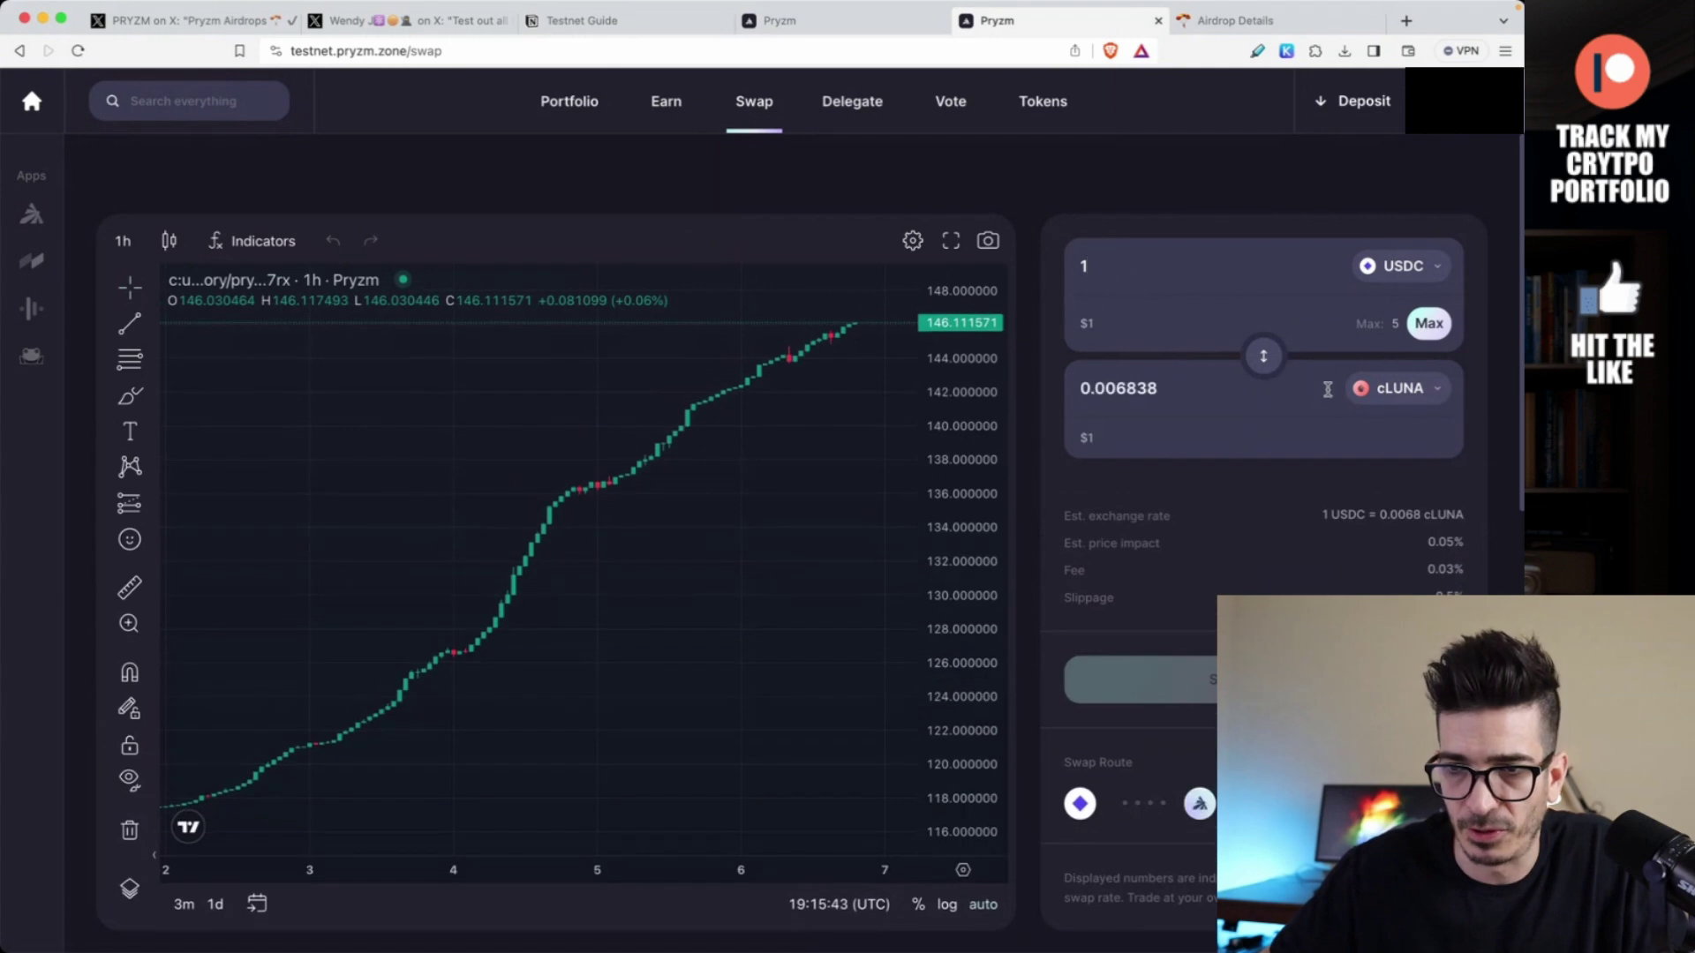
pyautogui.click(1396, 388)
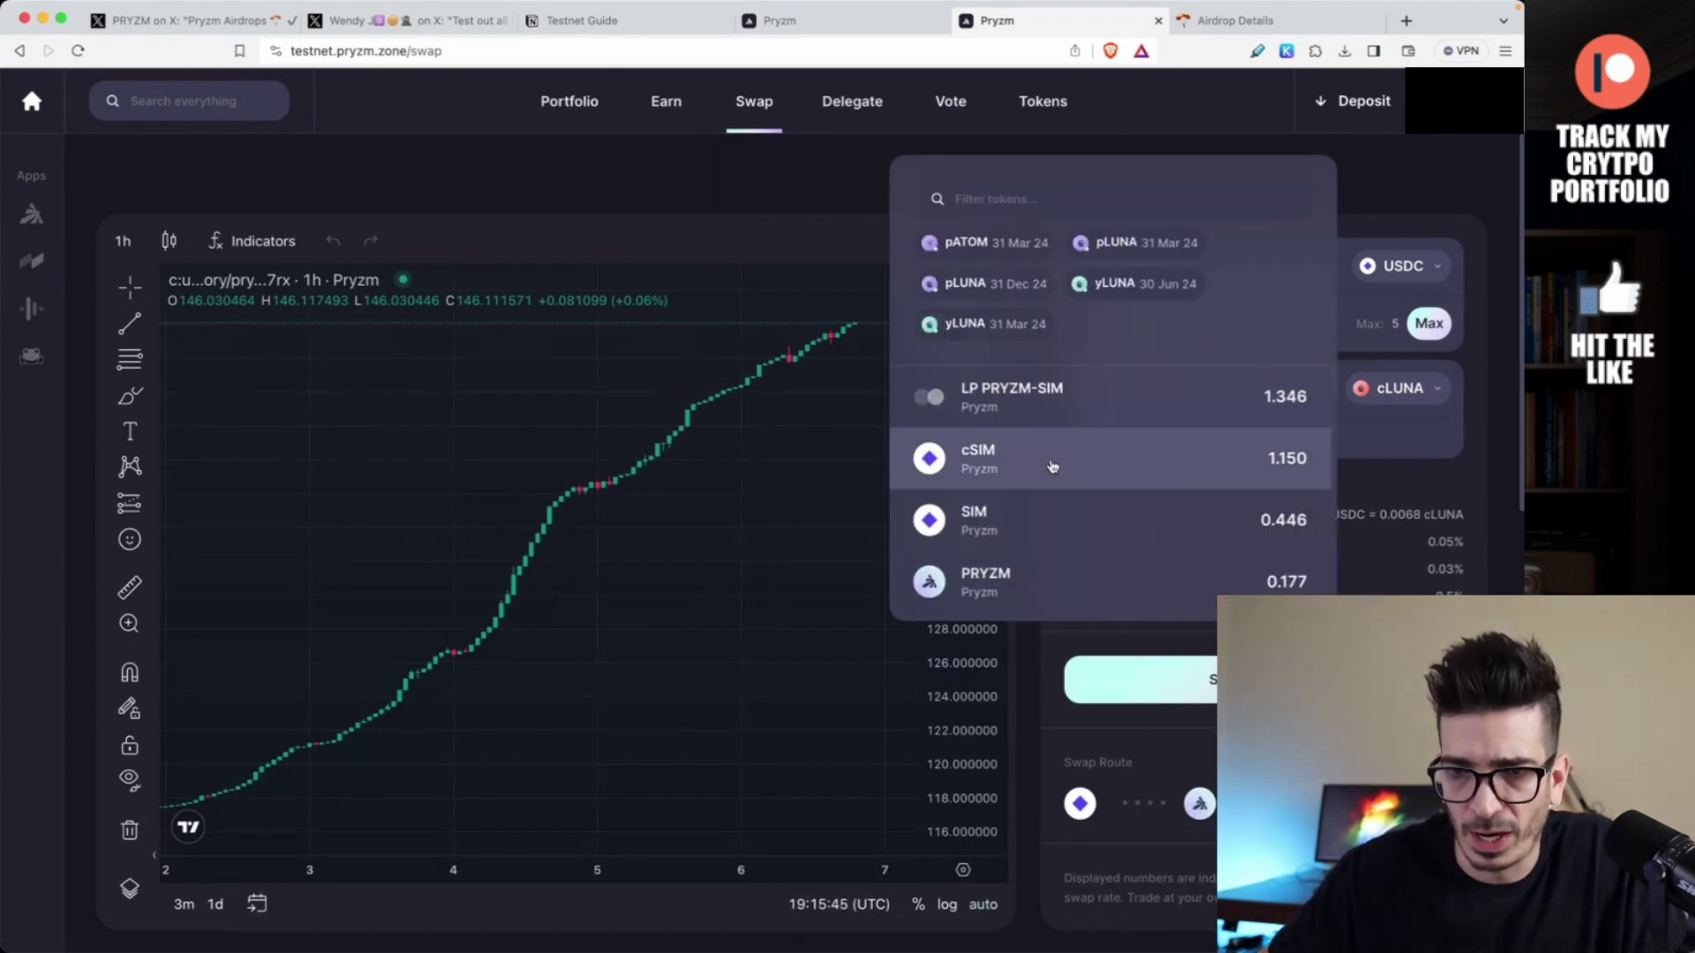
pyautogui.click(1104, 578)
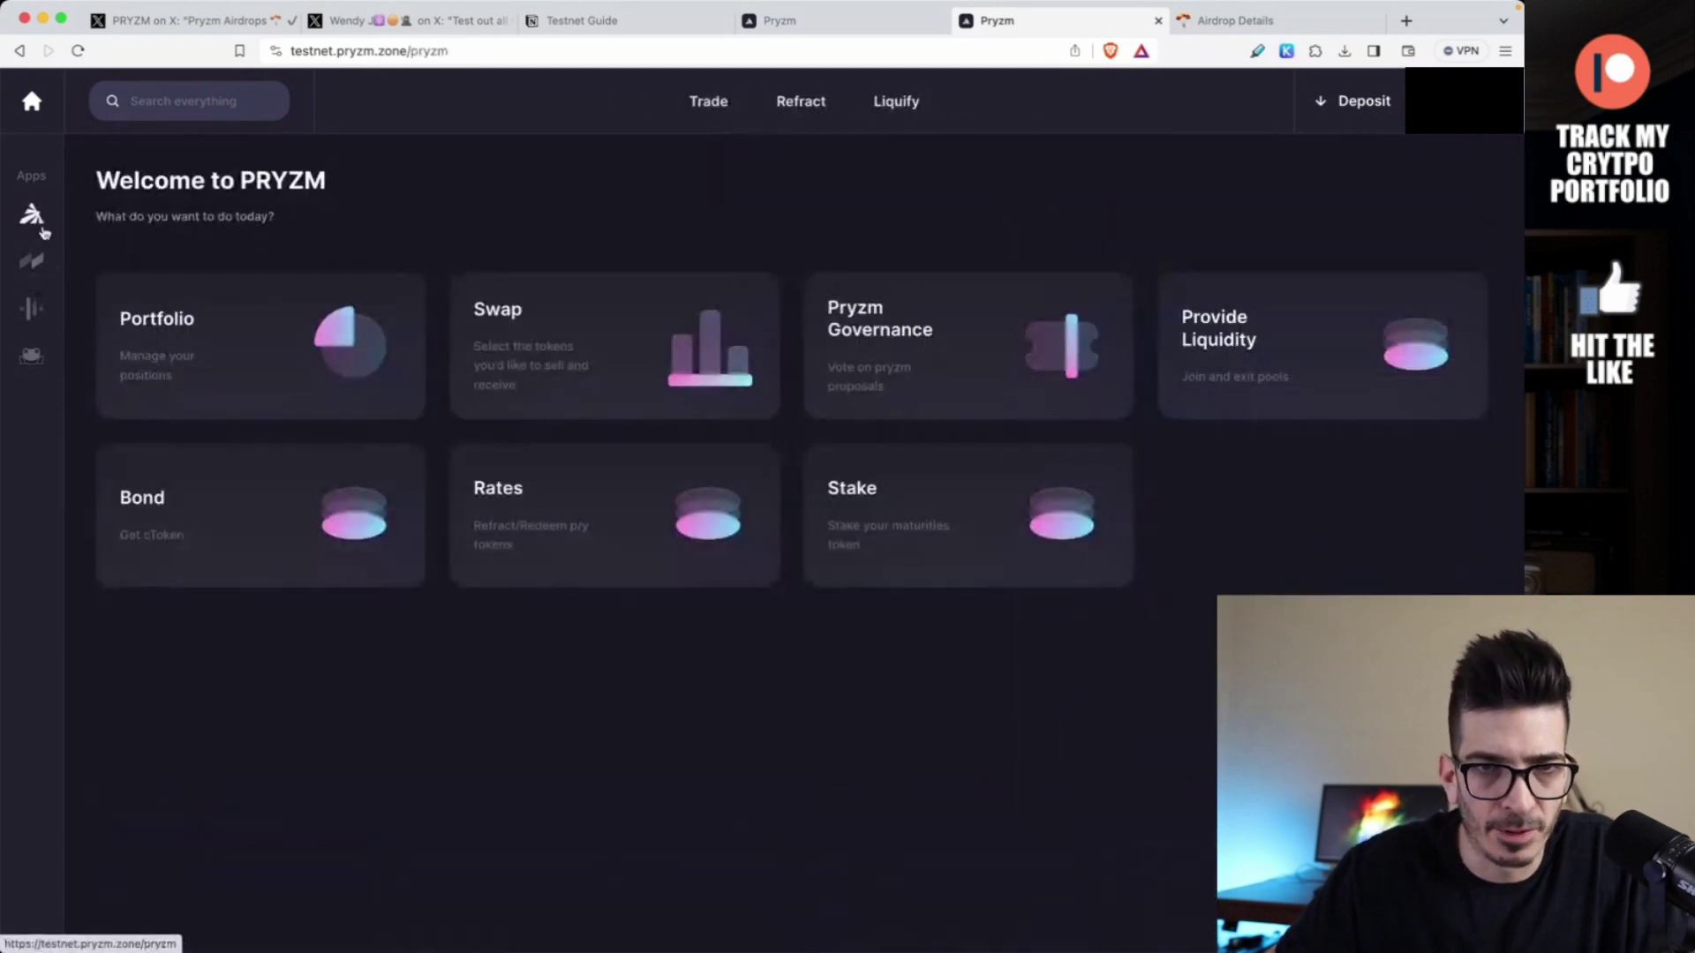
# - Enter 1 ySIM on the Stake page, then switch to the task tweet
pyautogui.click(968, 497)
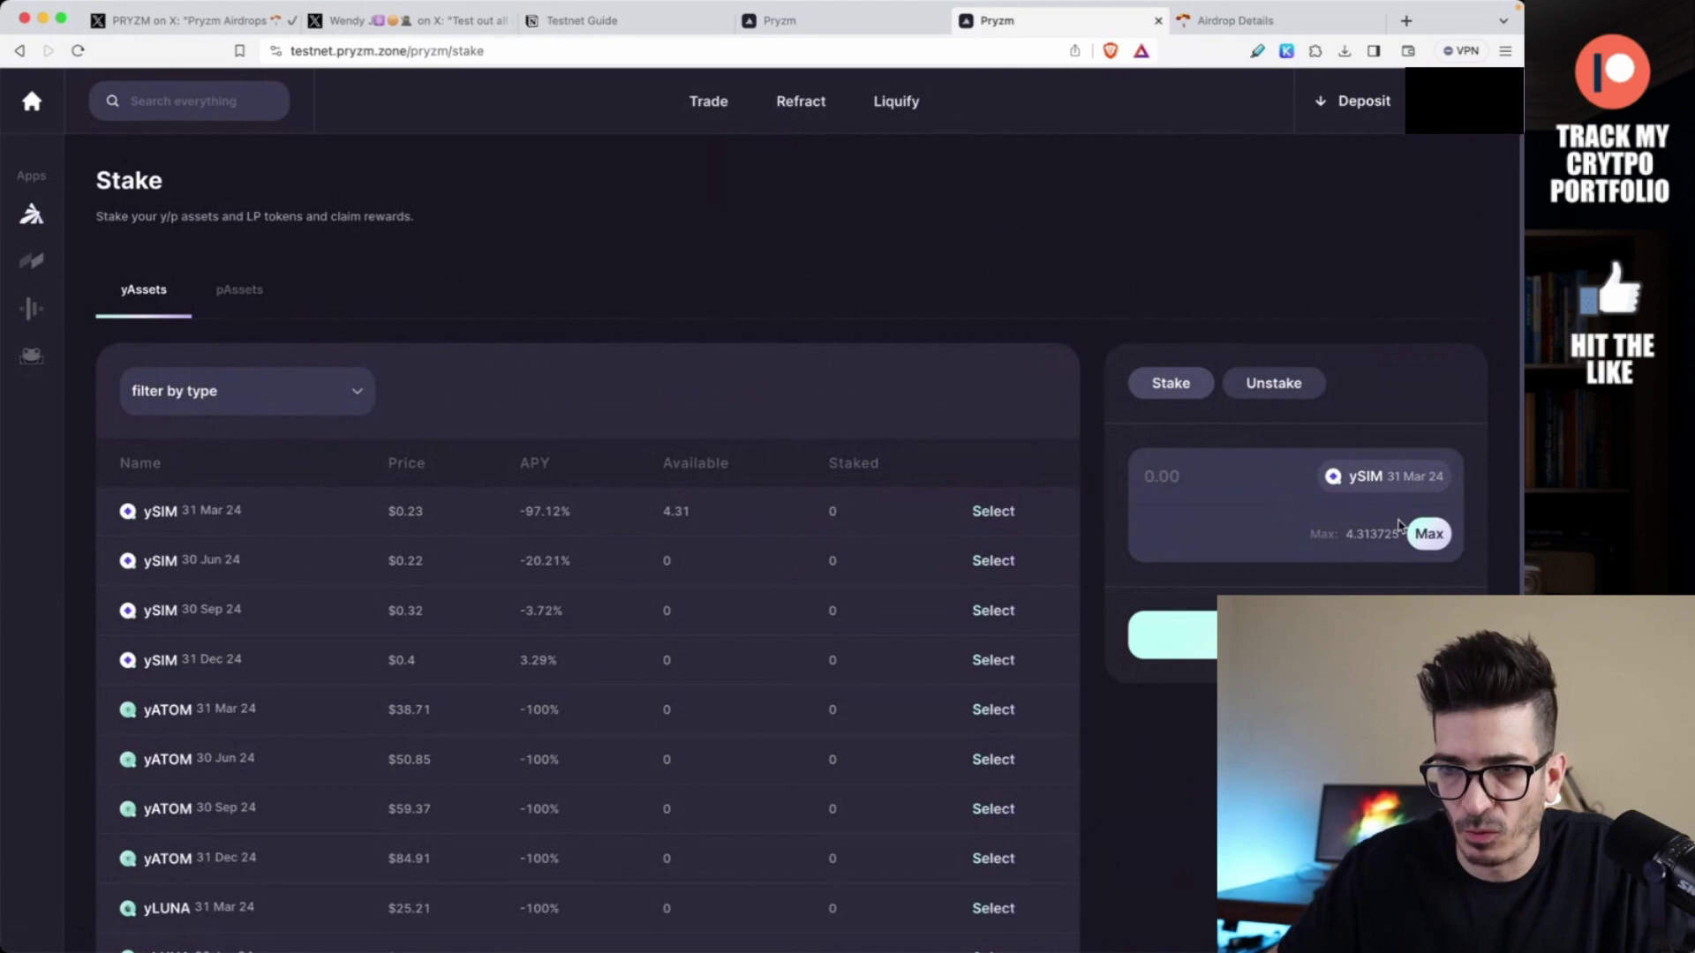
pyautogui.click(1176, 475)
pyautogui.write('1')
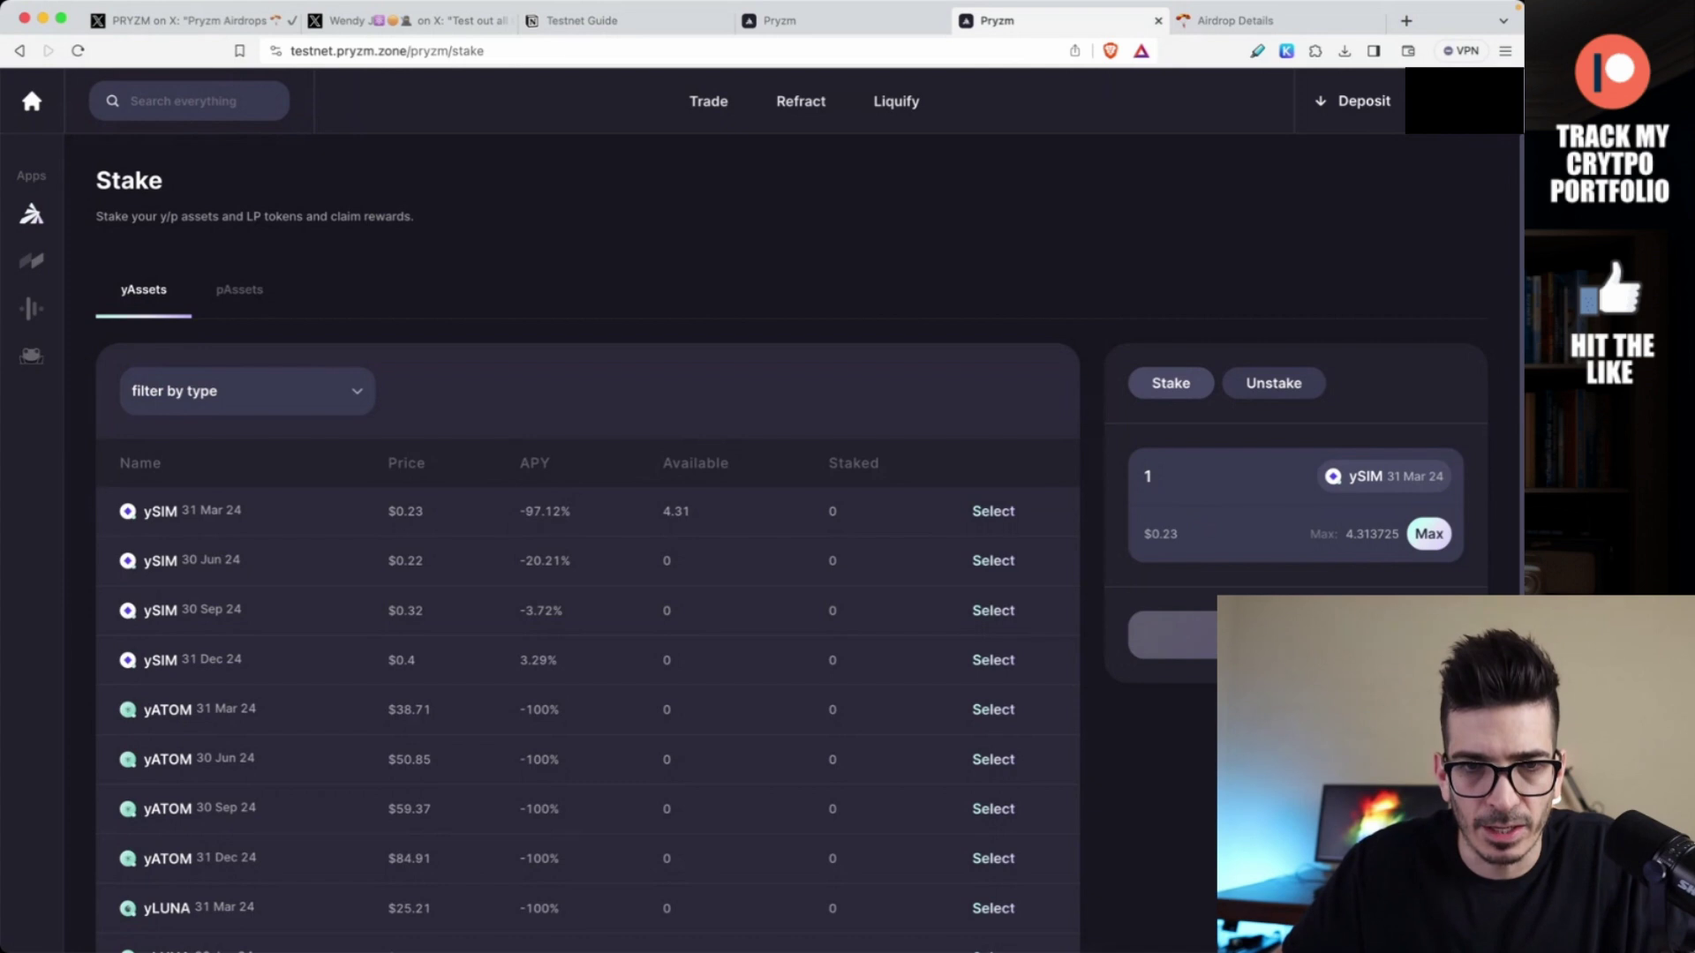
pyautogui.click(406, 21)
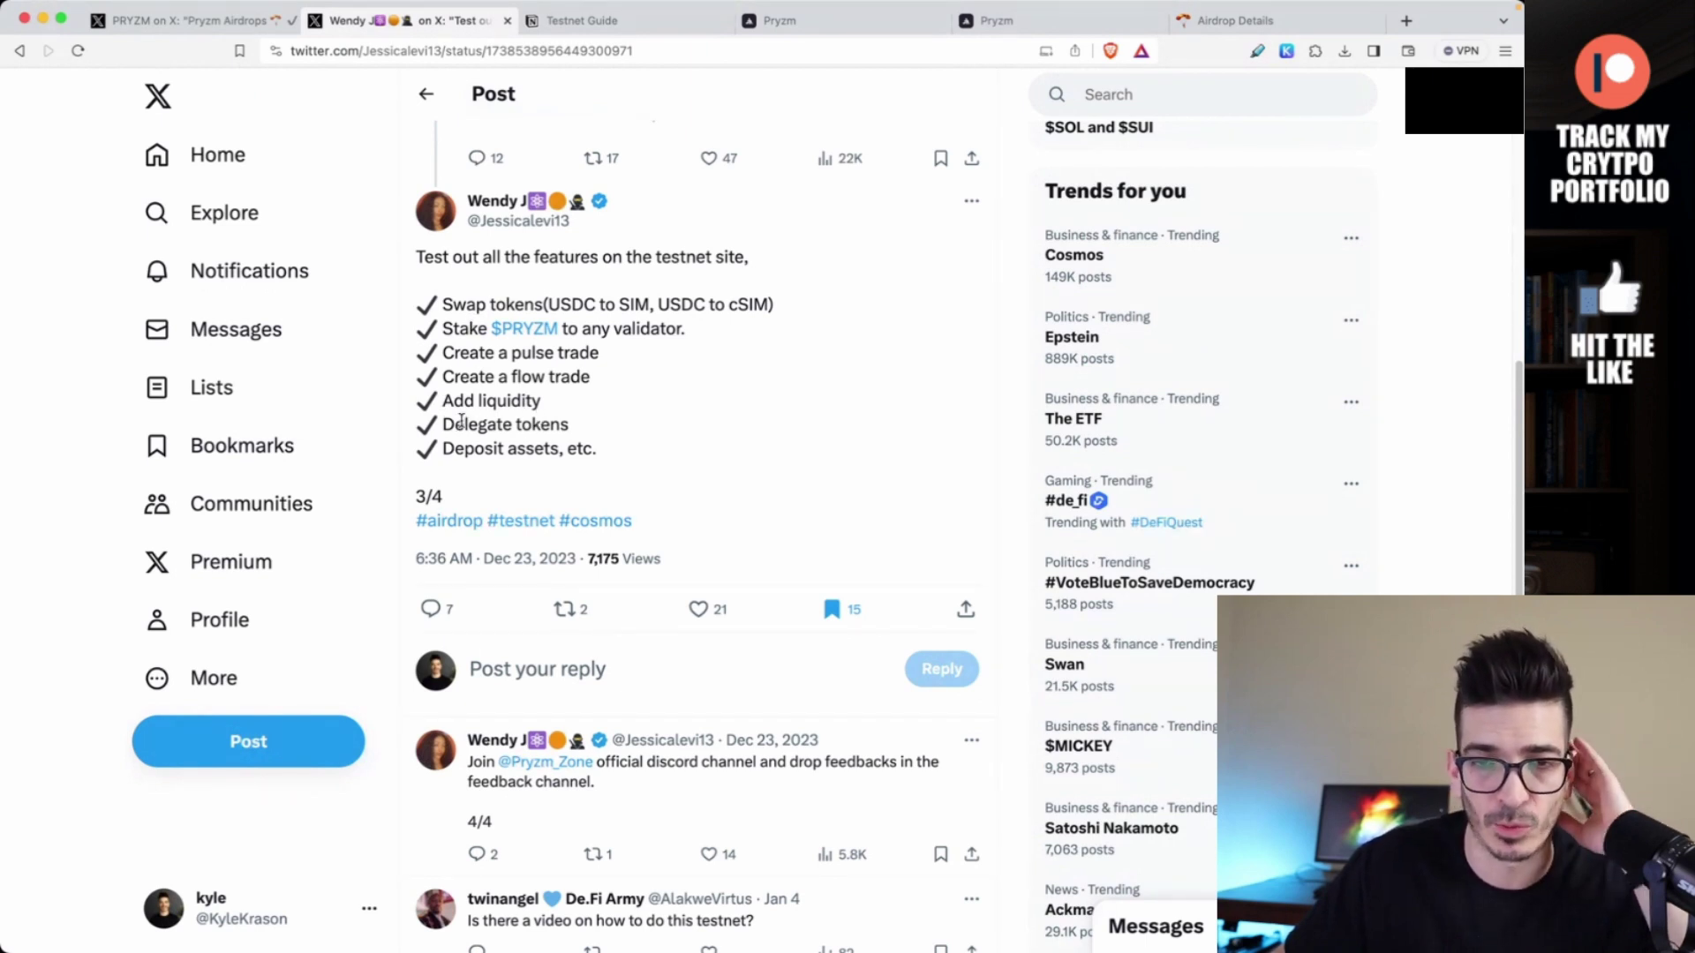
# - Highlight the 'Deposit assets' line in the tweet and return to the Pryzm Stake tab
pyautogui.moveTo(448, 451); pyautogui.dragTo(596, 452)
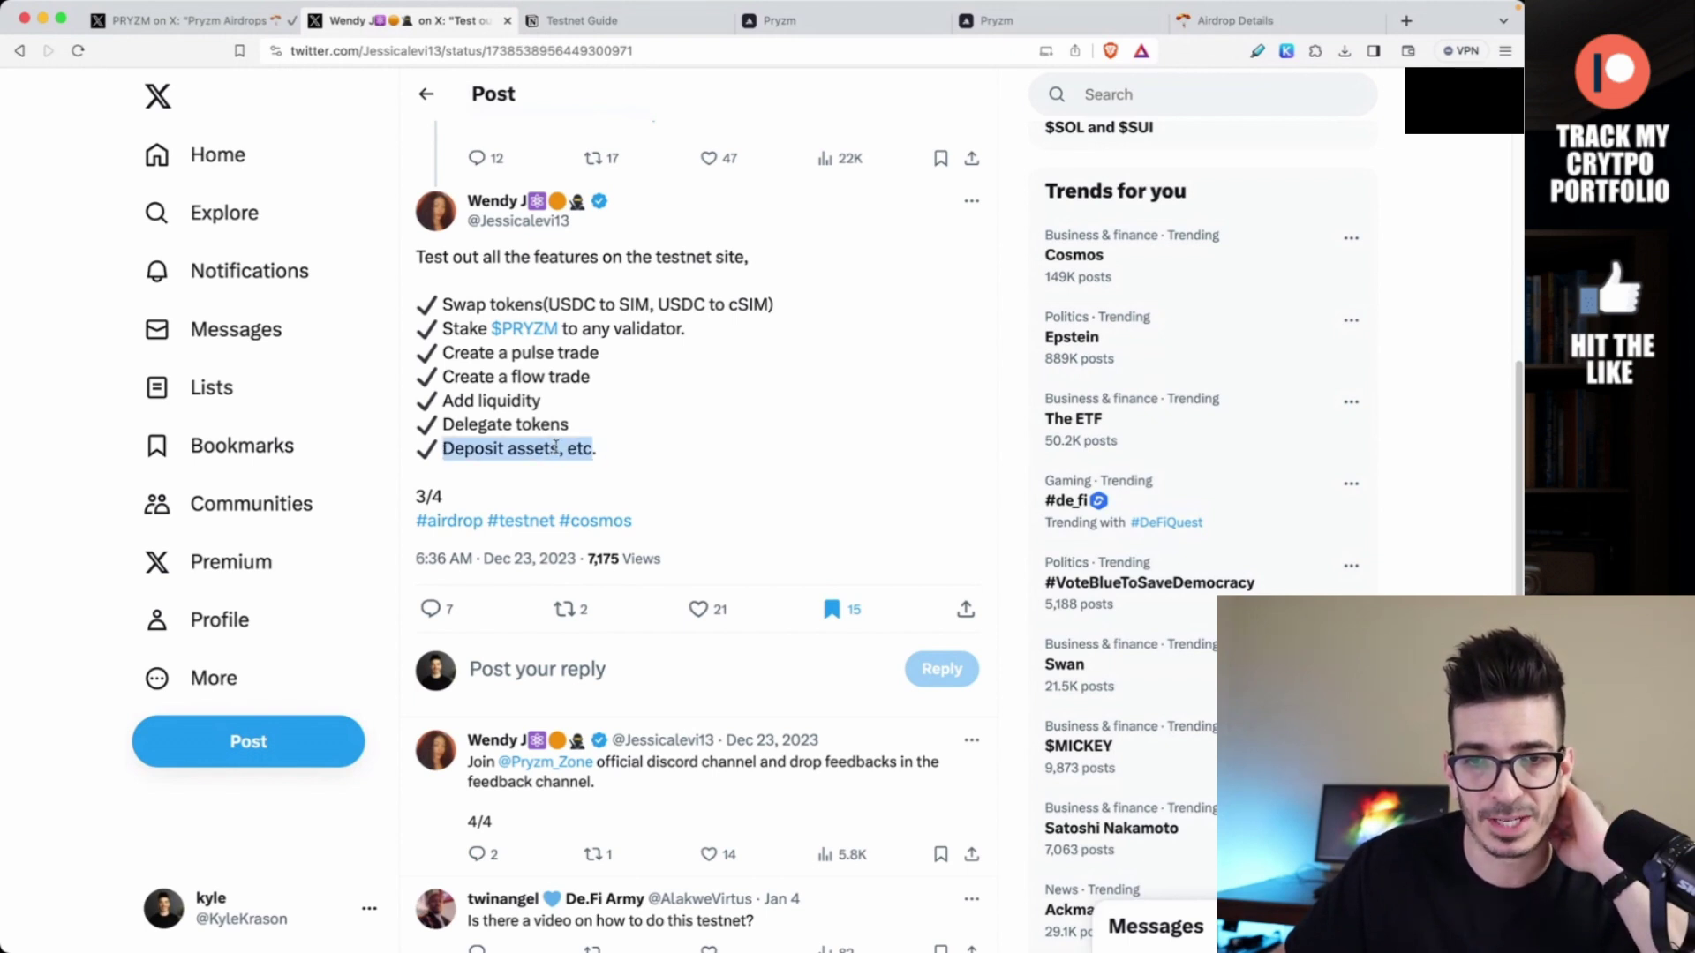
pyautogui.click(556, 450)
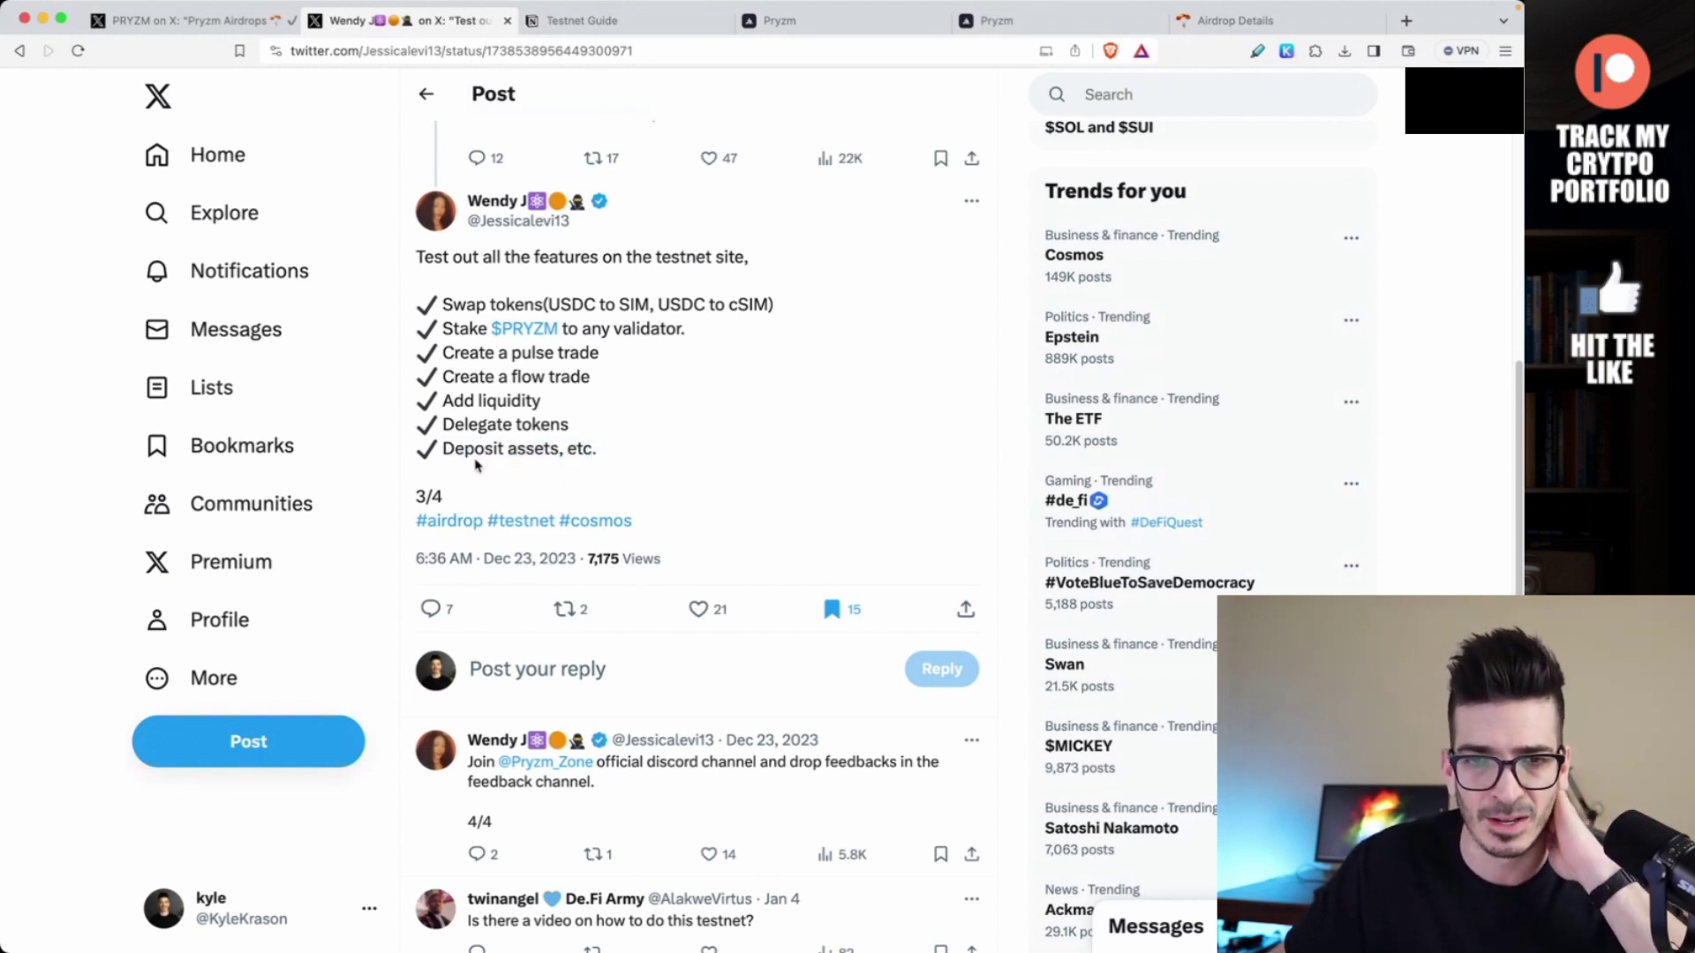
pyautogui.moveTo(536, 451); pyautogui.dragTo(593, 451)
pyautogui.click(587, 451)
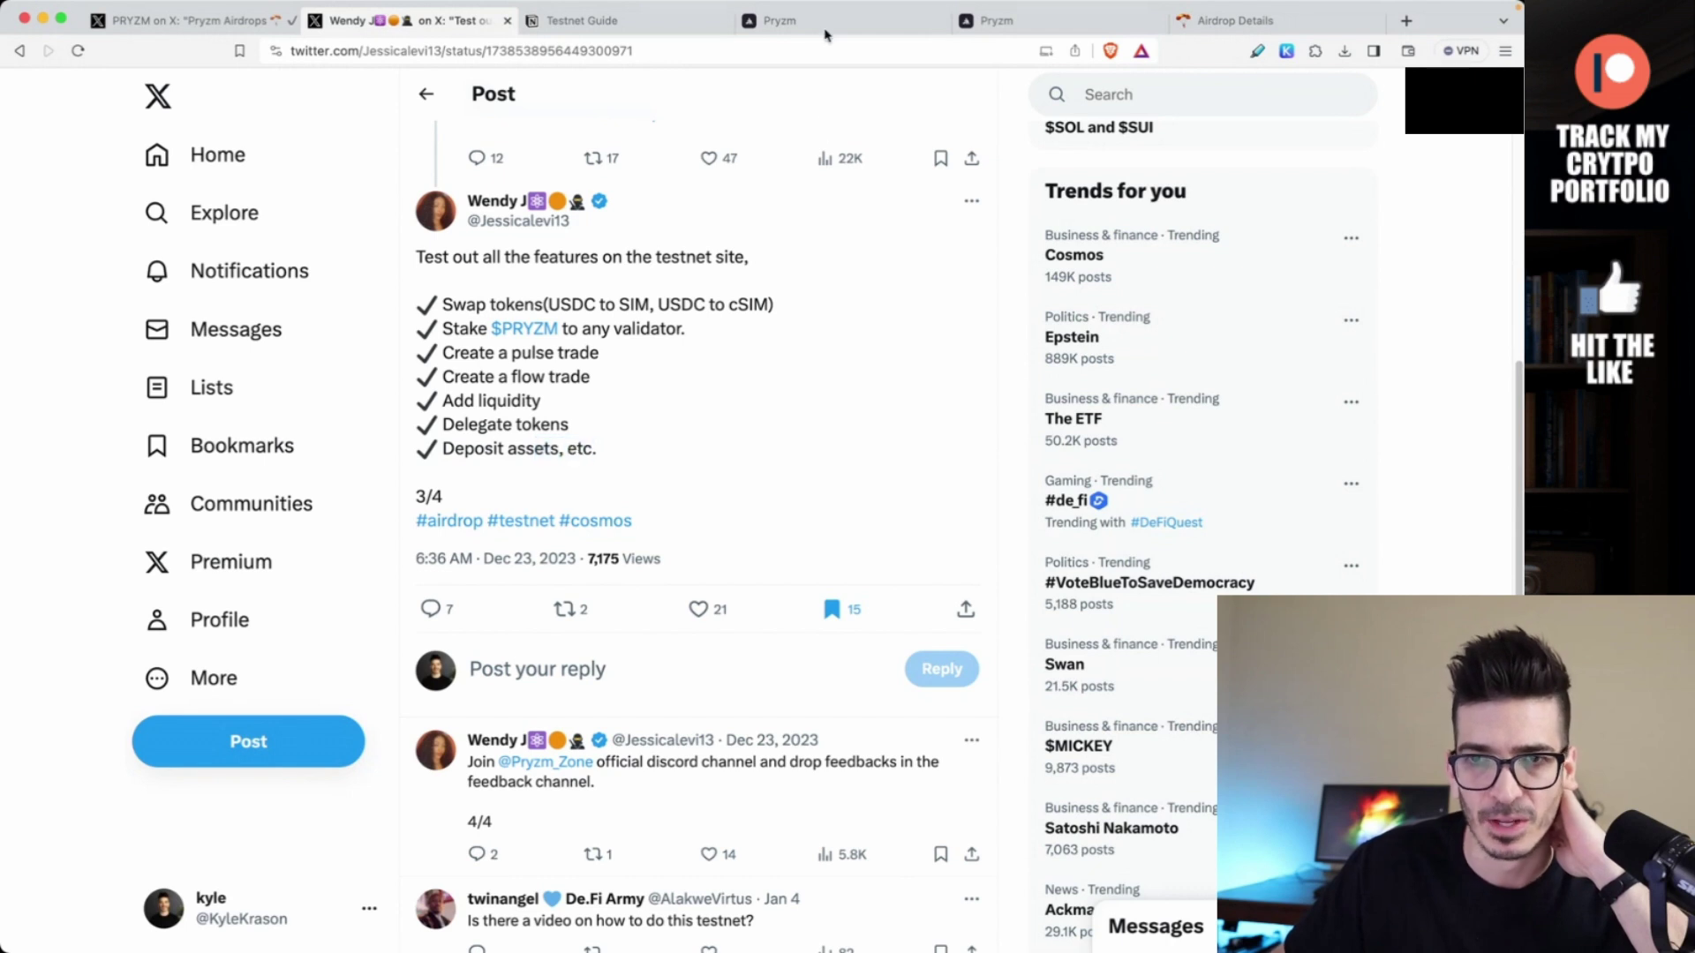
pyautogui.click(964, 26)
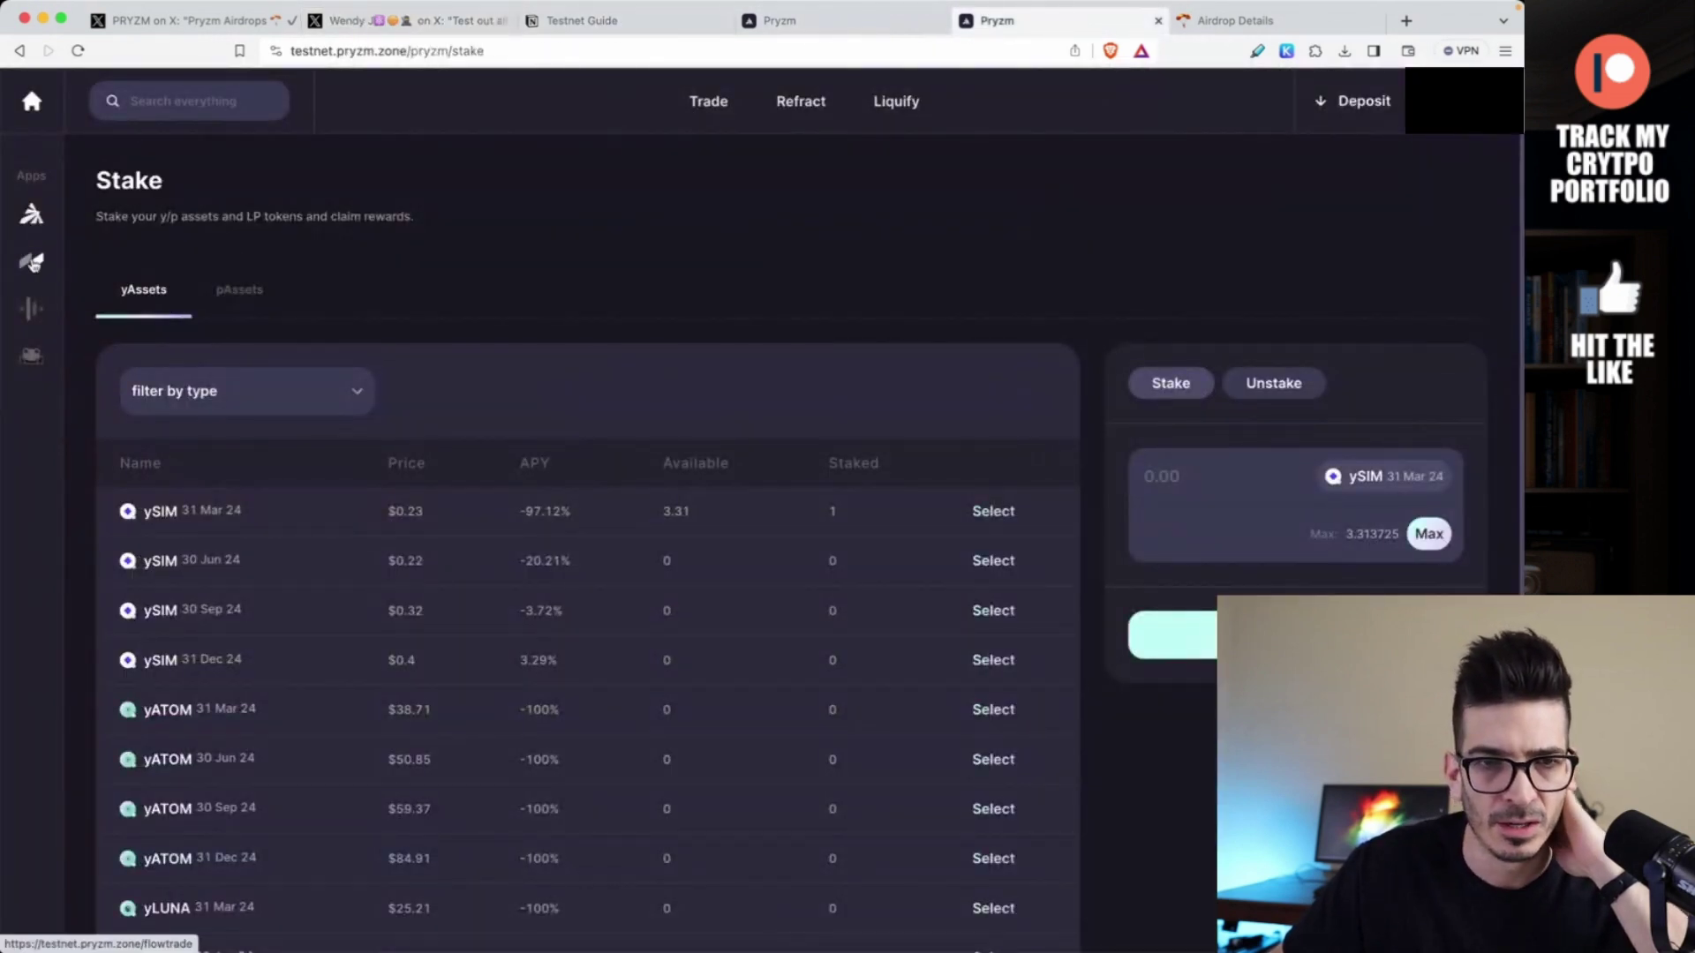
# - On the Deposit page, search the swap's source-chain list for 'pr', keeping Cosmos Hub selected
pyautogui.click(30, 361)
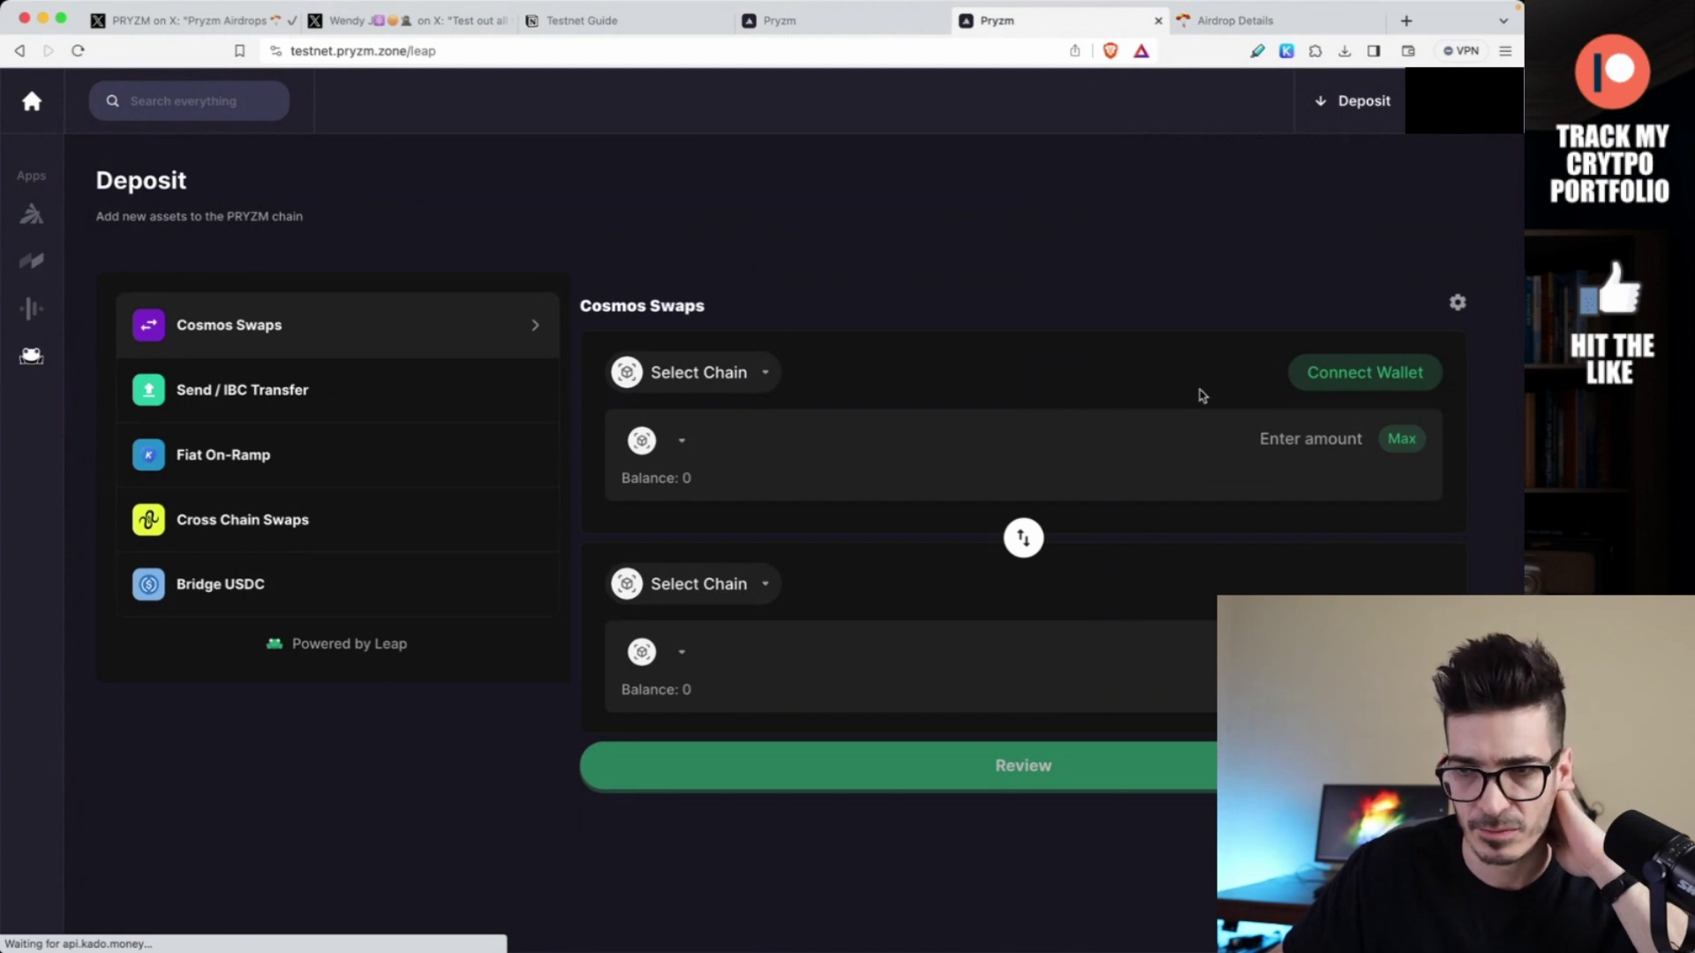
pyautogui.click(733, 374)
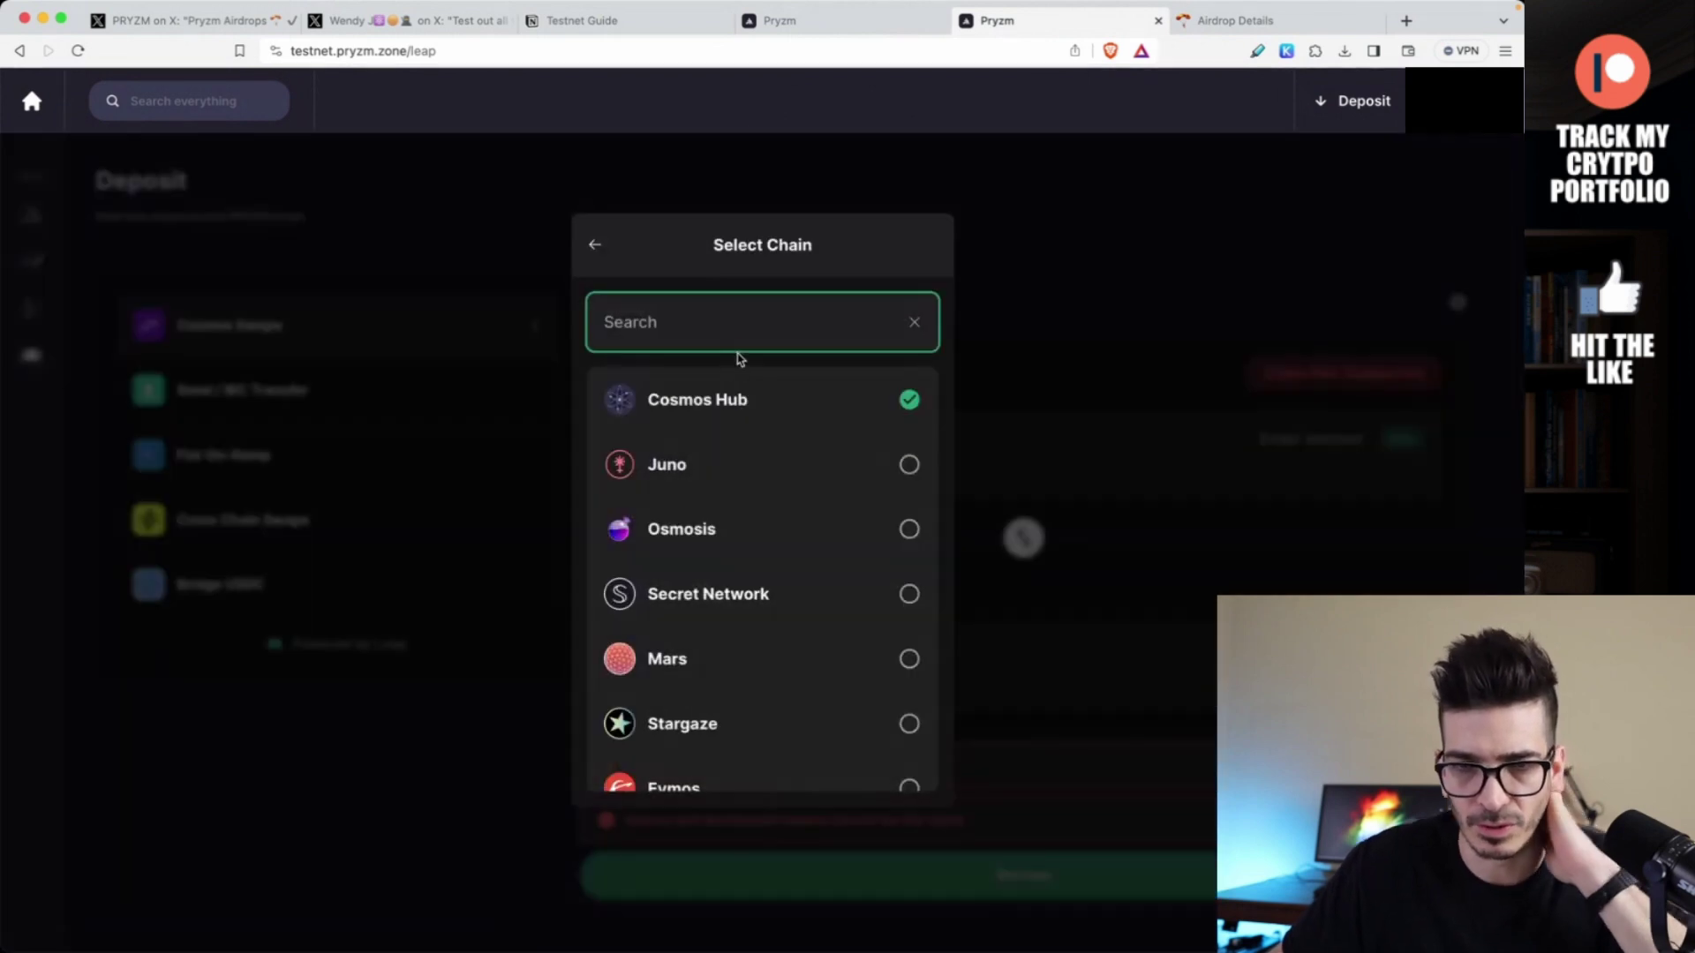
pyautogui.write('pr')
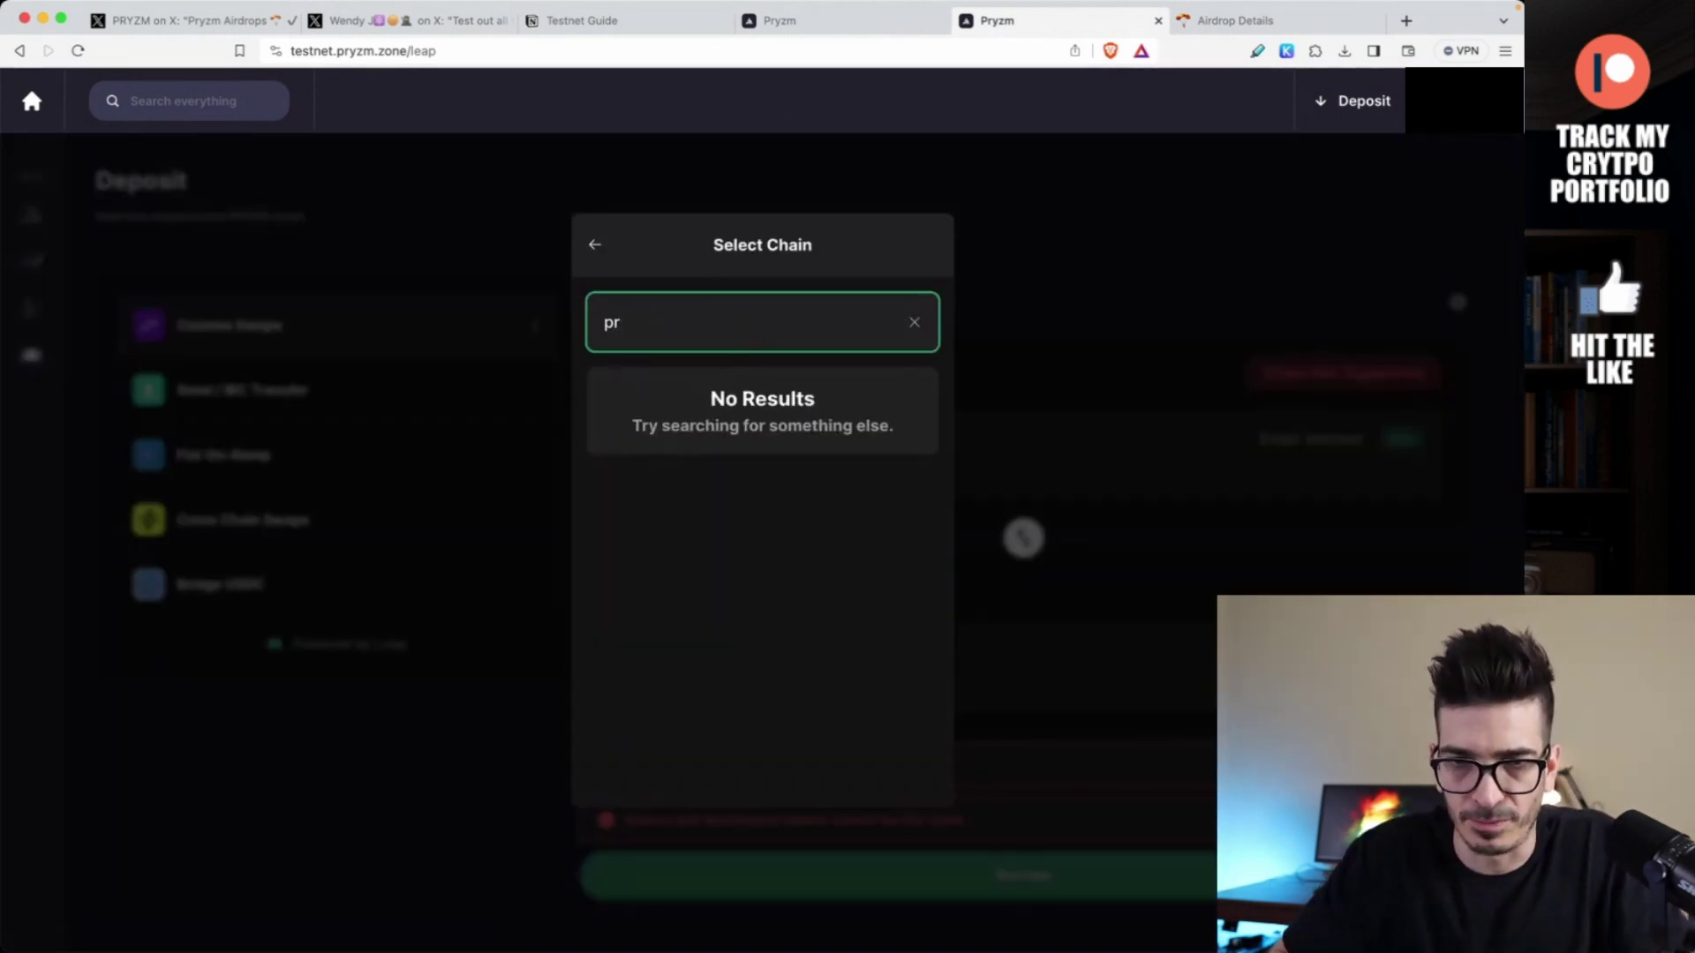
pyautogui.press('BackSpace')
pyautogui.press('BackSpace')
pyautogui.click(653, 398)
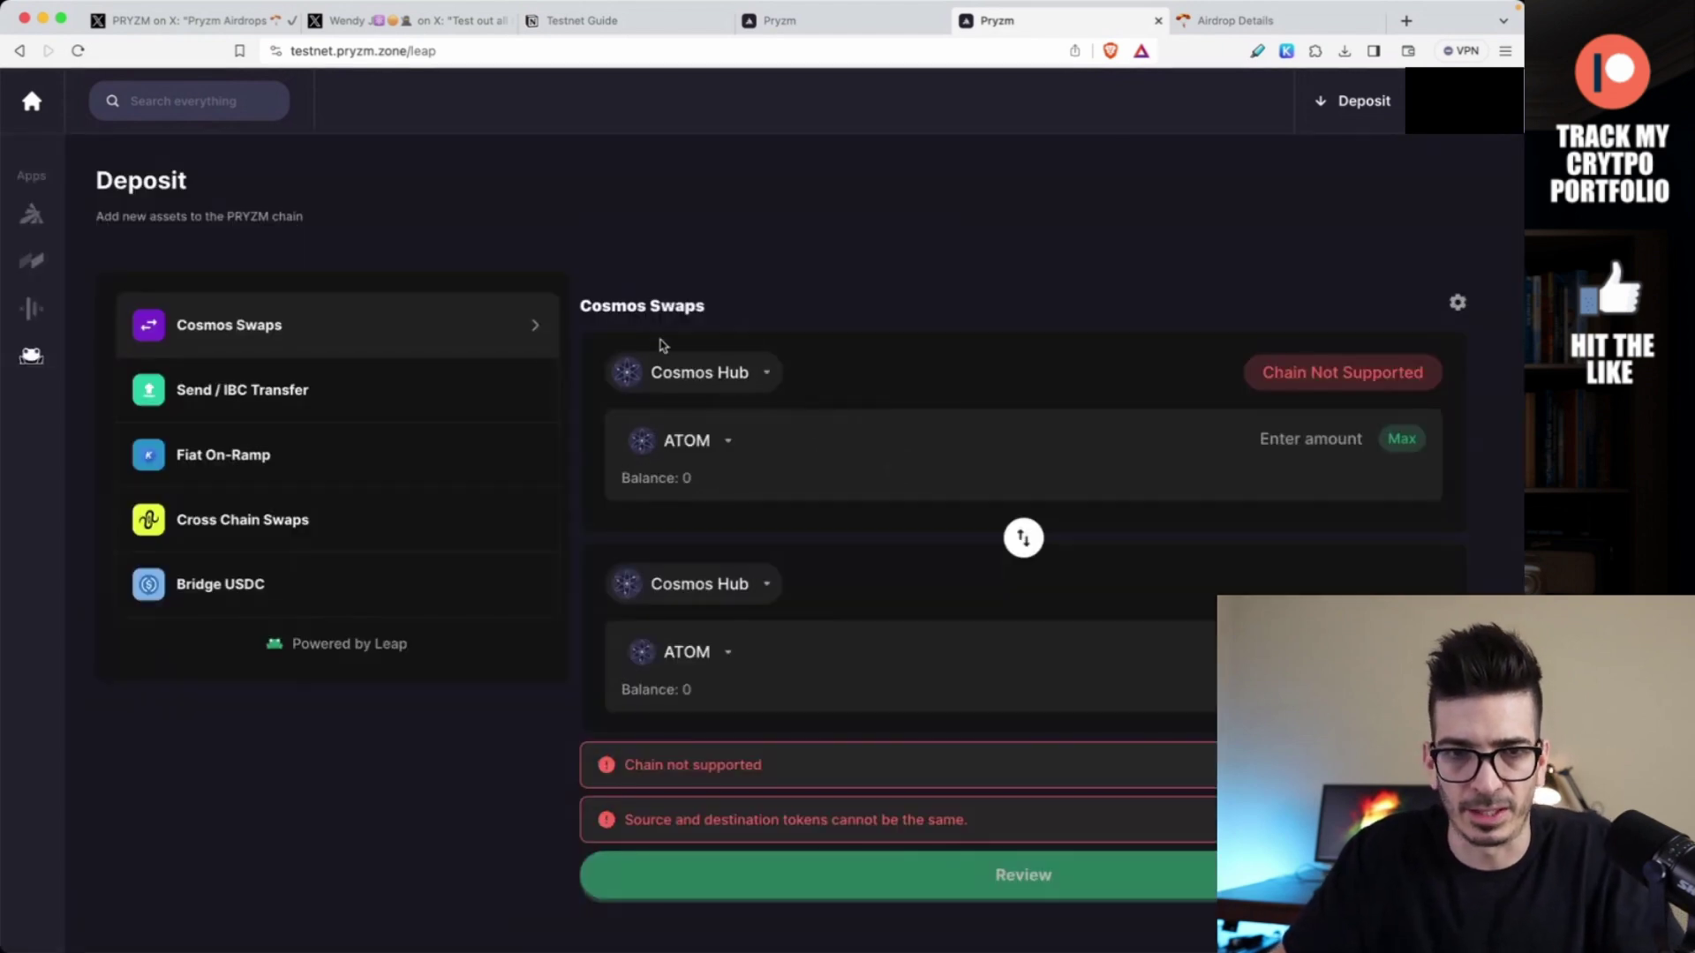
# - Scroll the source-chain list and search for 'pryz', finding no Pryzm chain
pyautogui.click(697, 583)
pyautogui.scroll(-5, 700, 533)
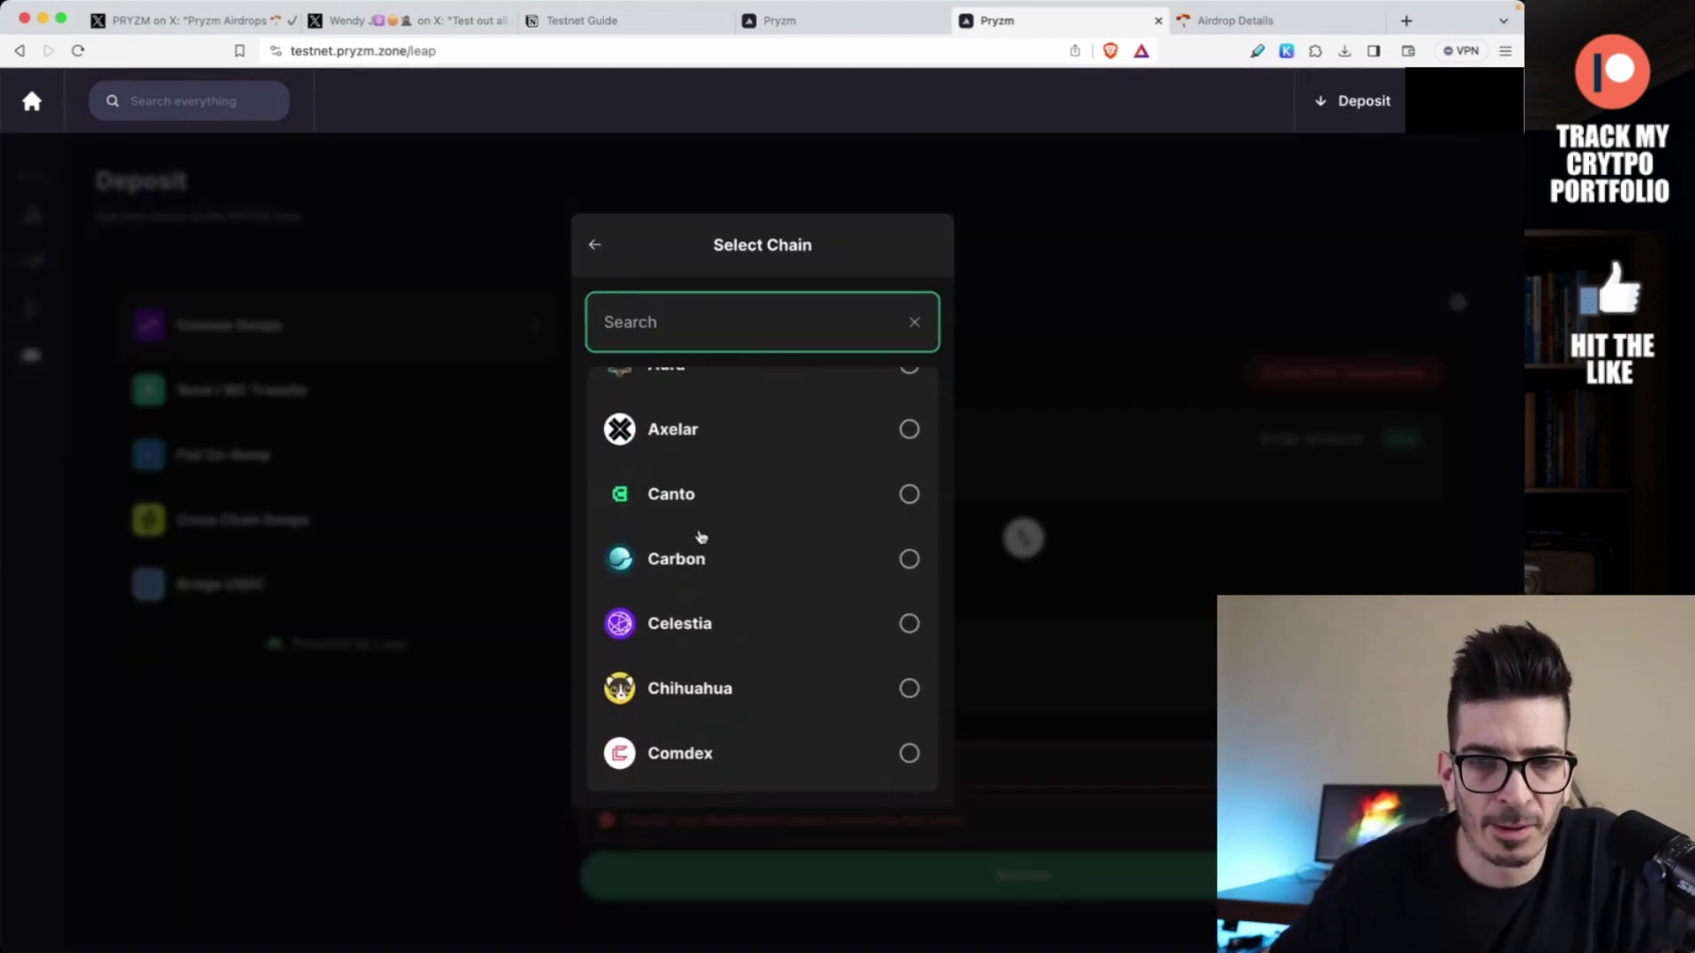
pyautogui.scroll(-8, 700, 533)
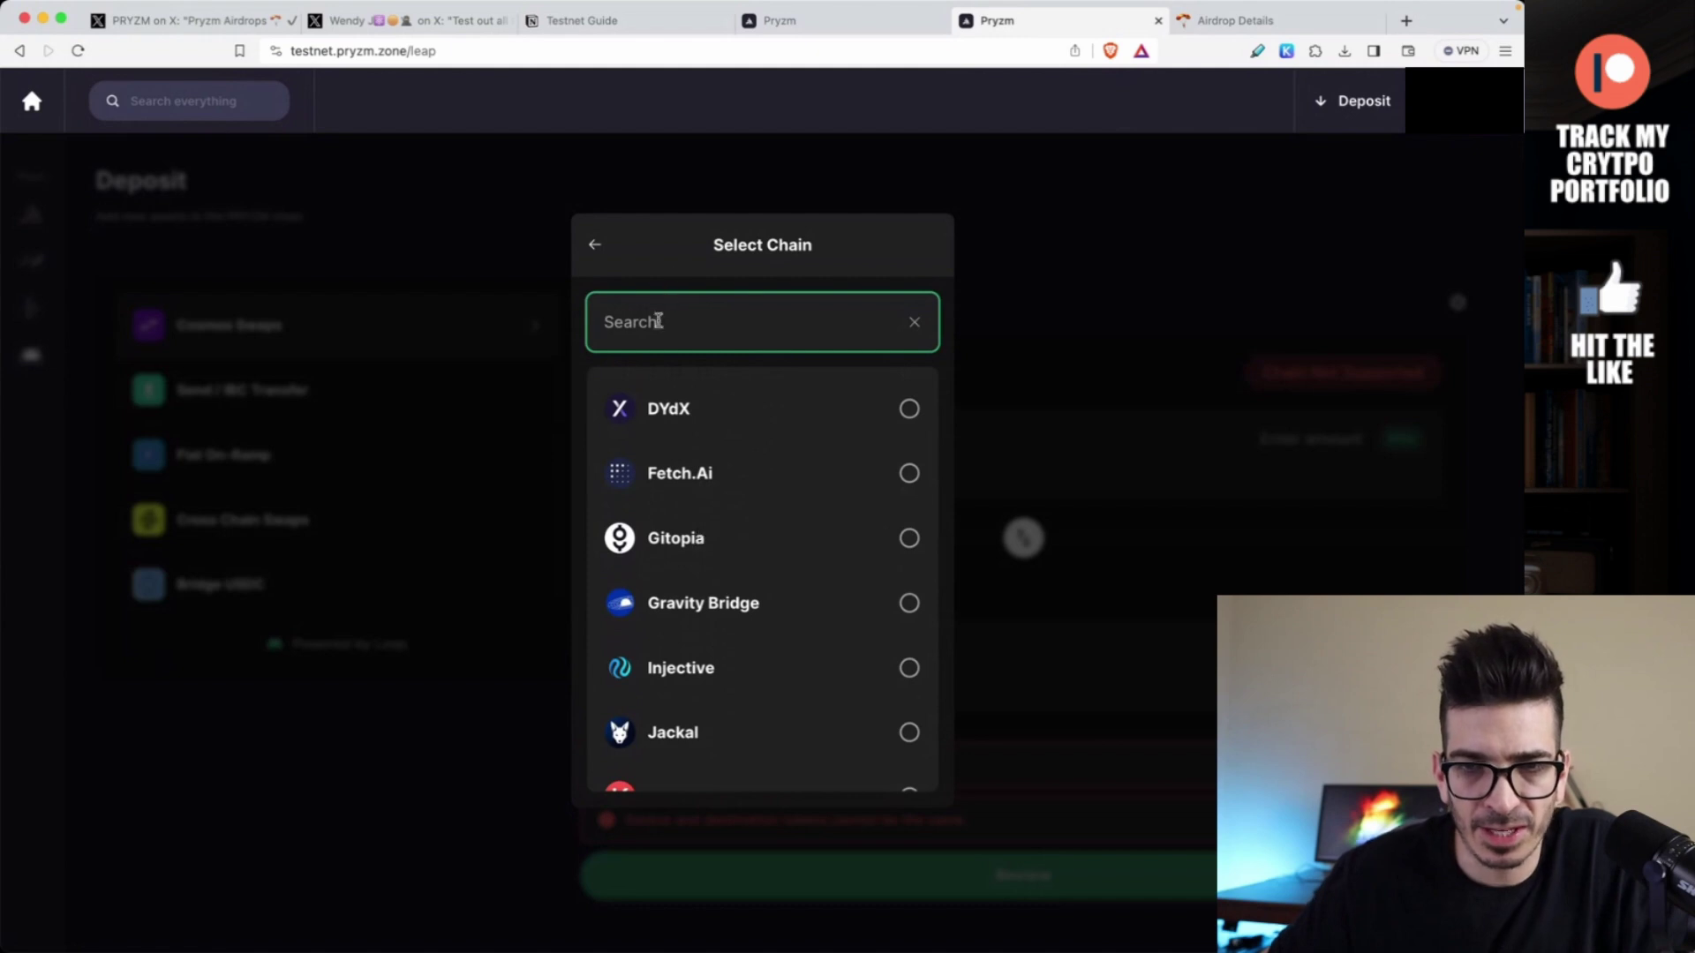
pyautogui.click(659, 321)
pyautogui.write('pryz')
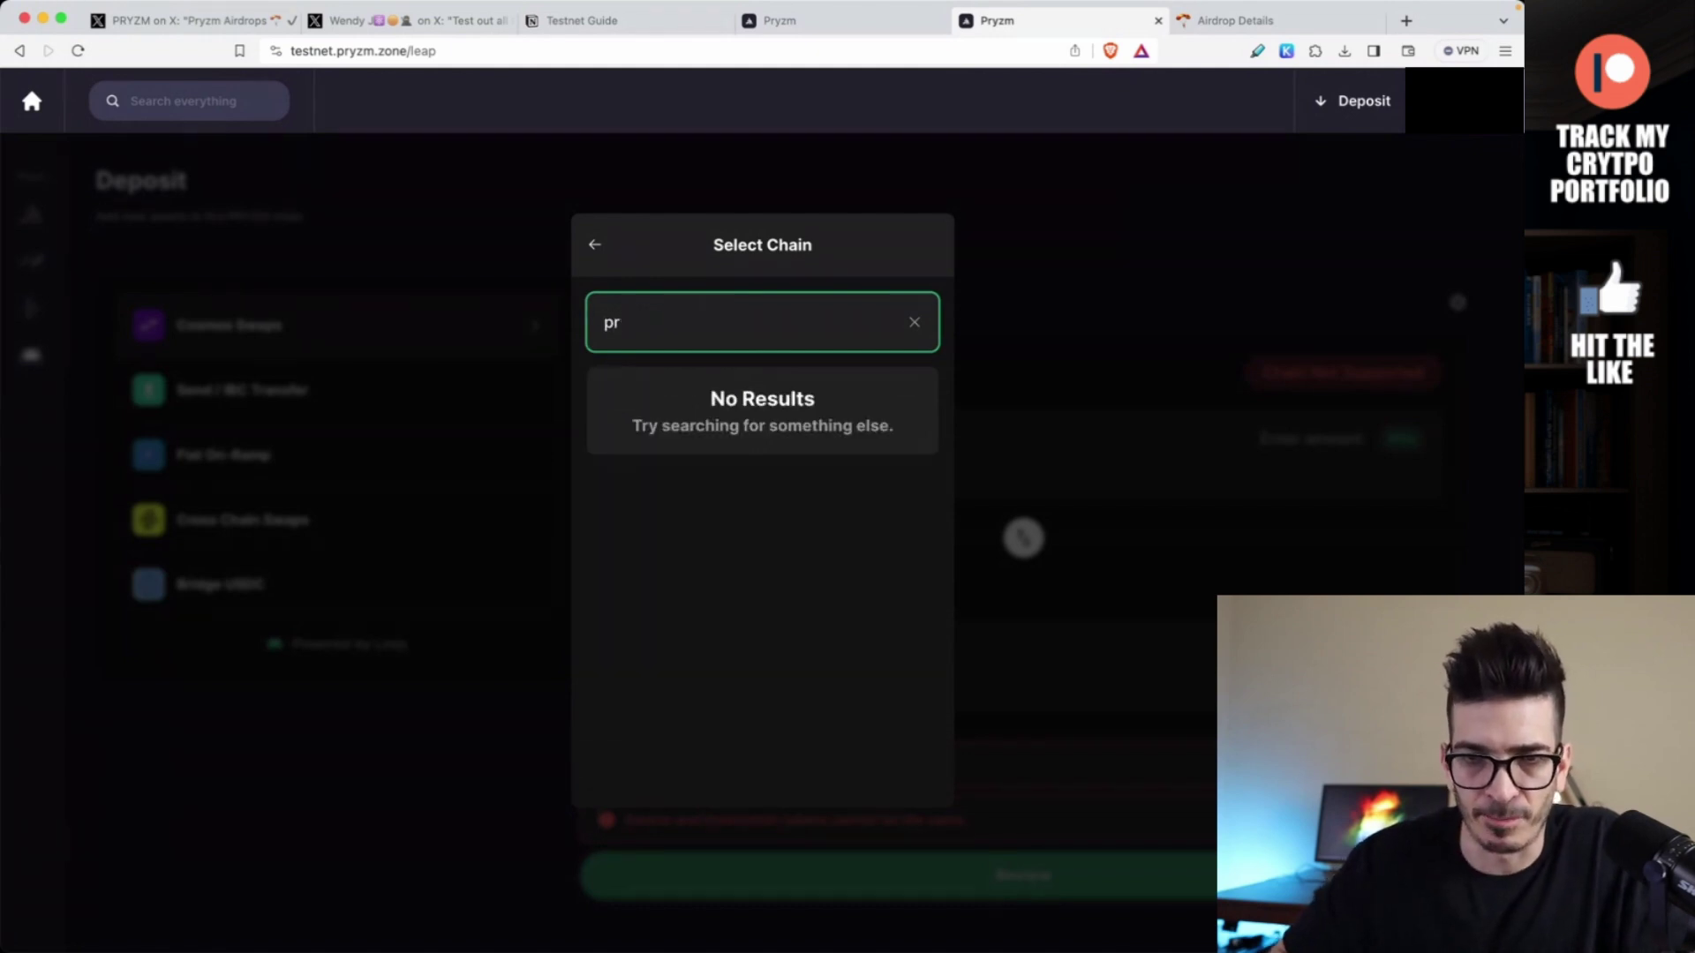
pyautogui.press('Escape')
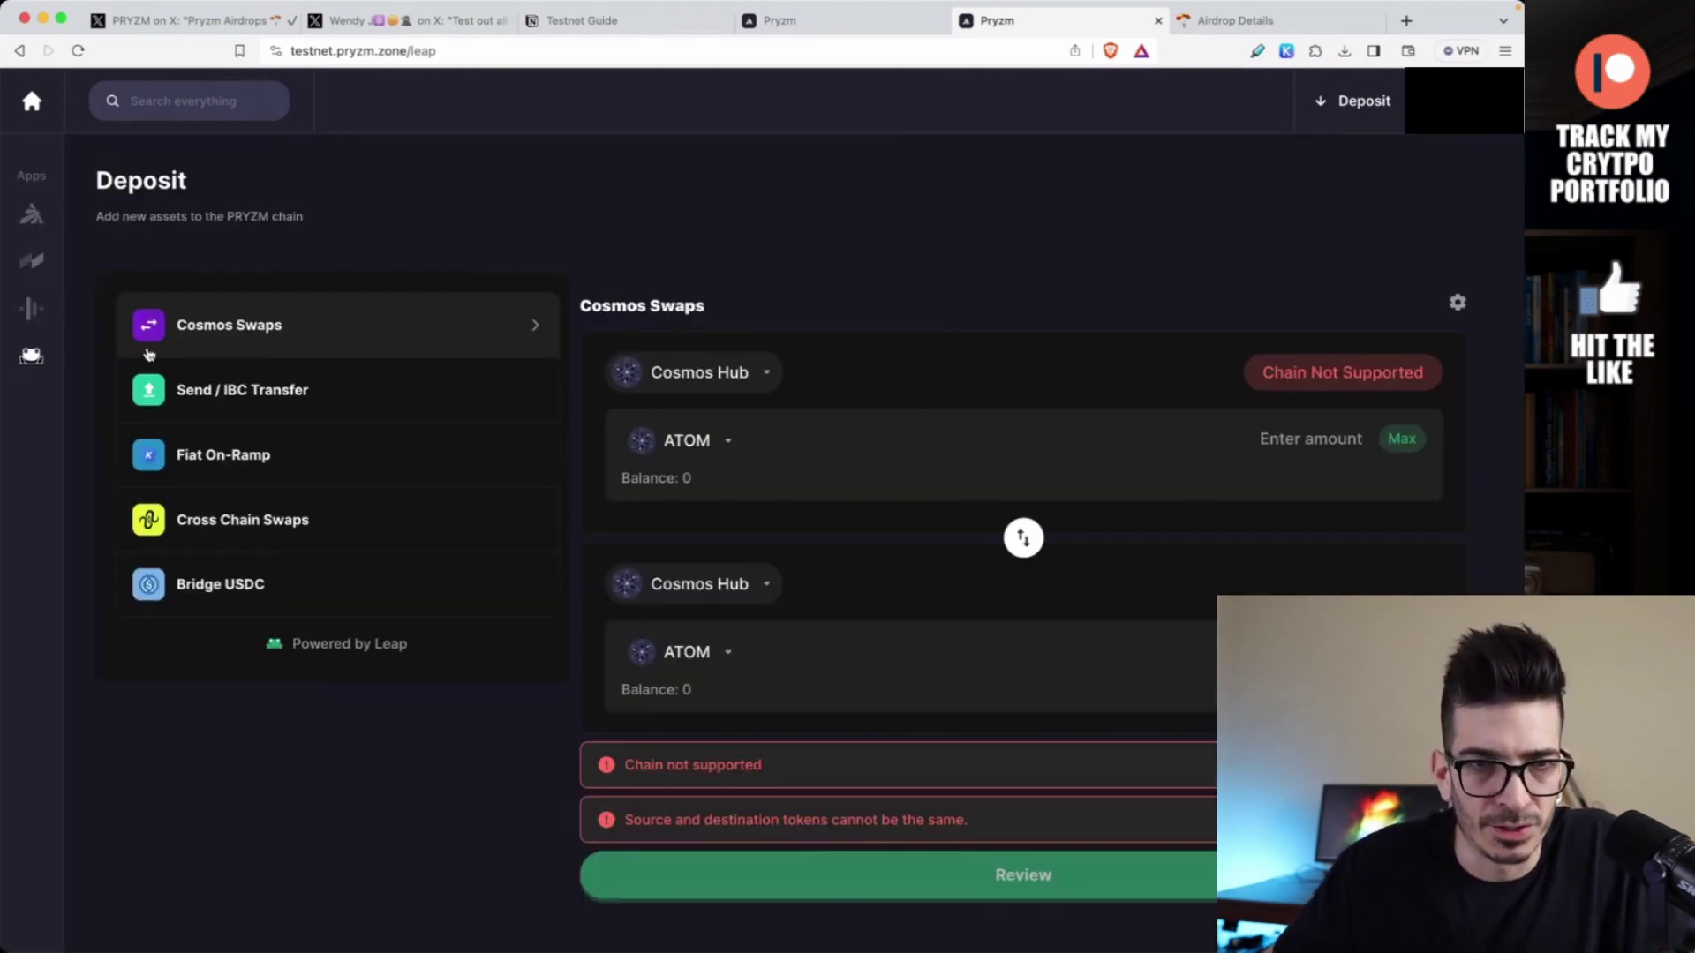
pyautogui.click(35, 214)
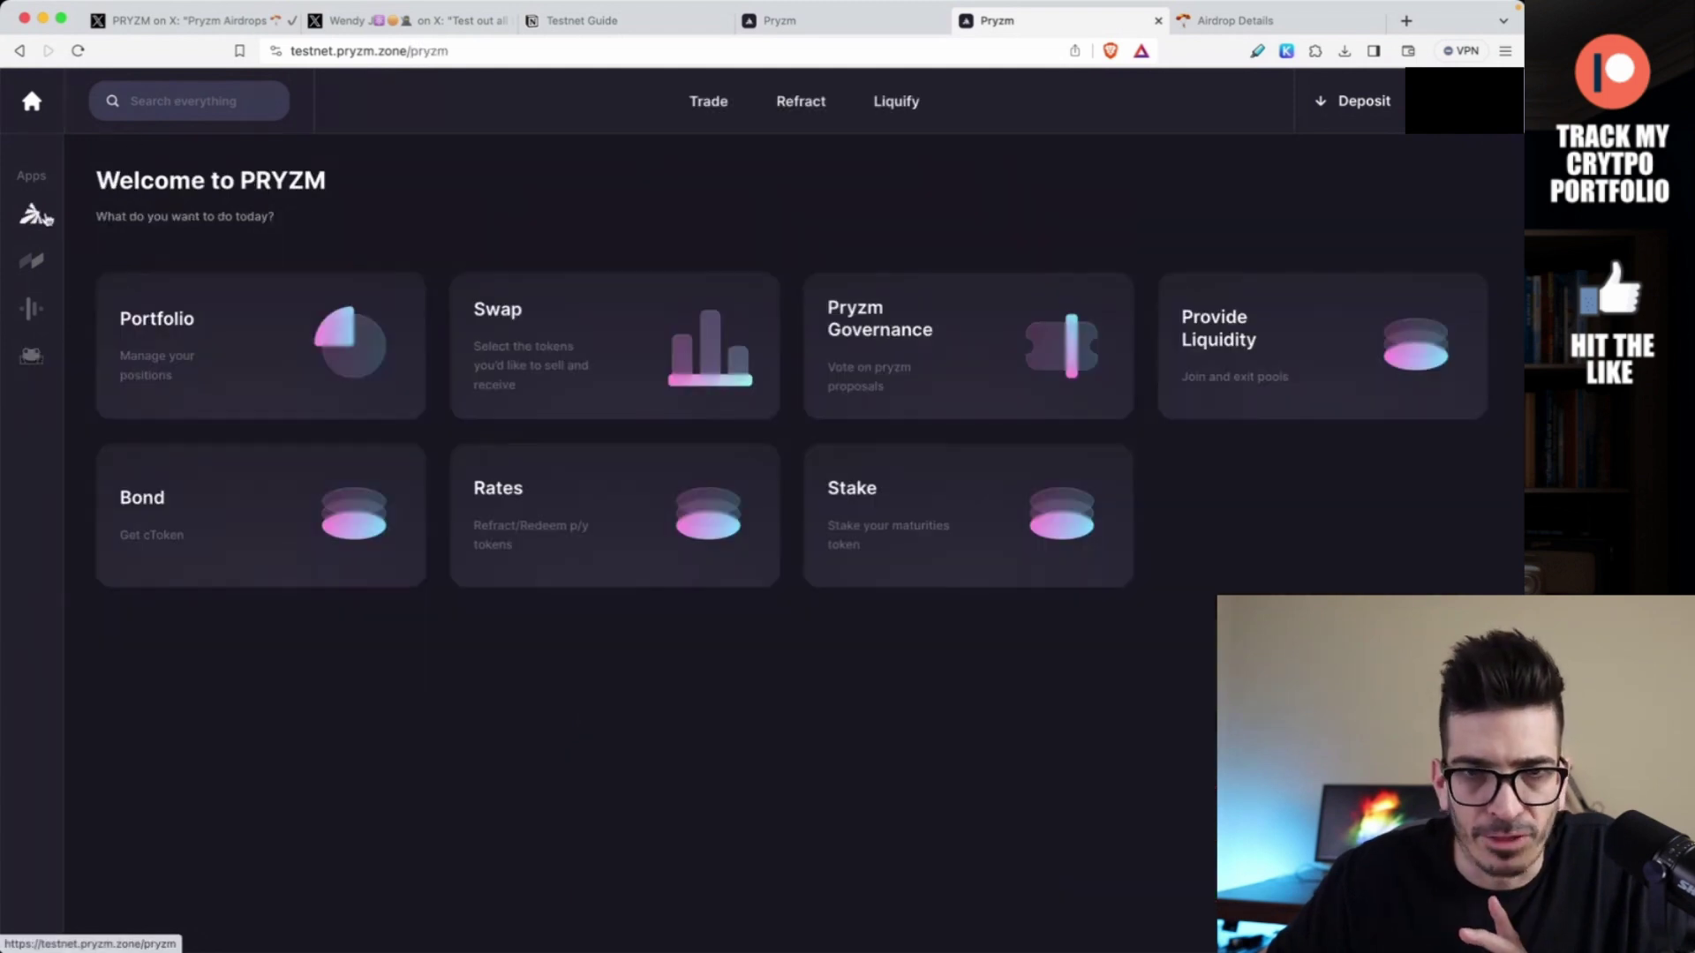
pyautogui.click(410, 27)
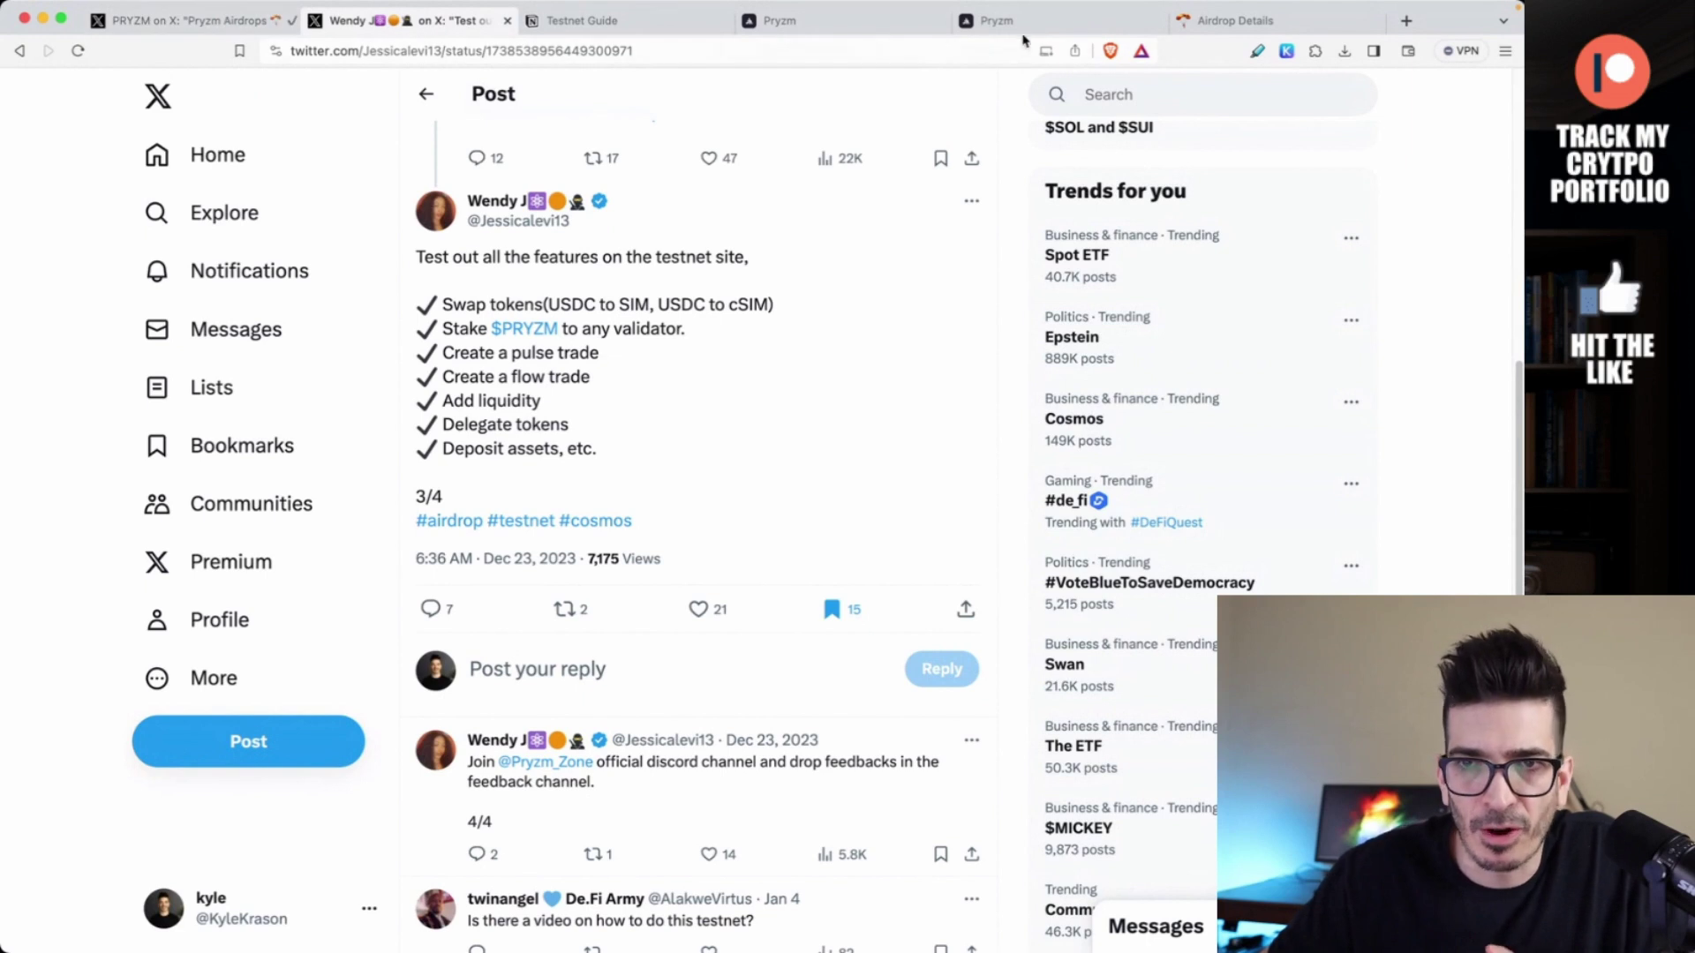
pyautogui.click(1071, 27)
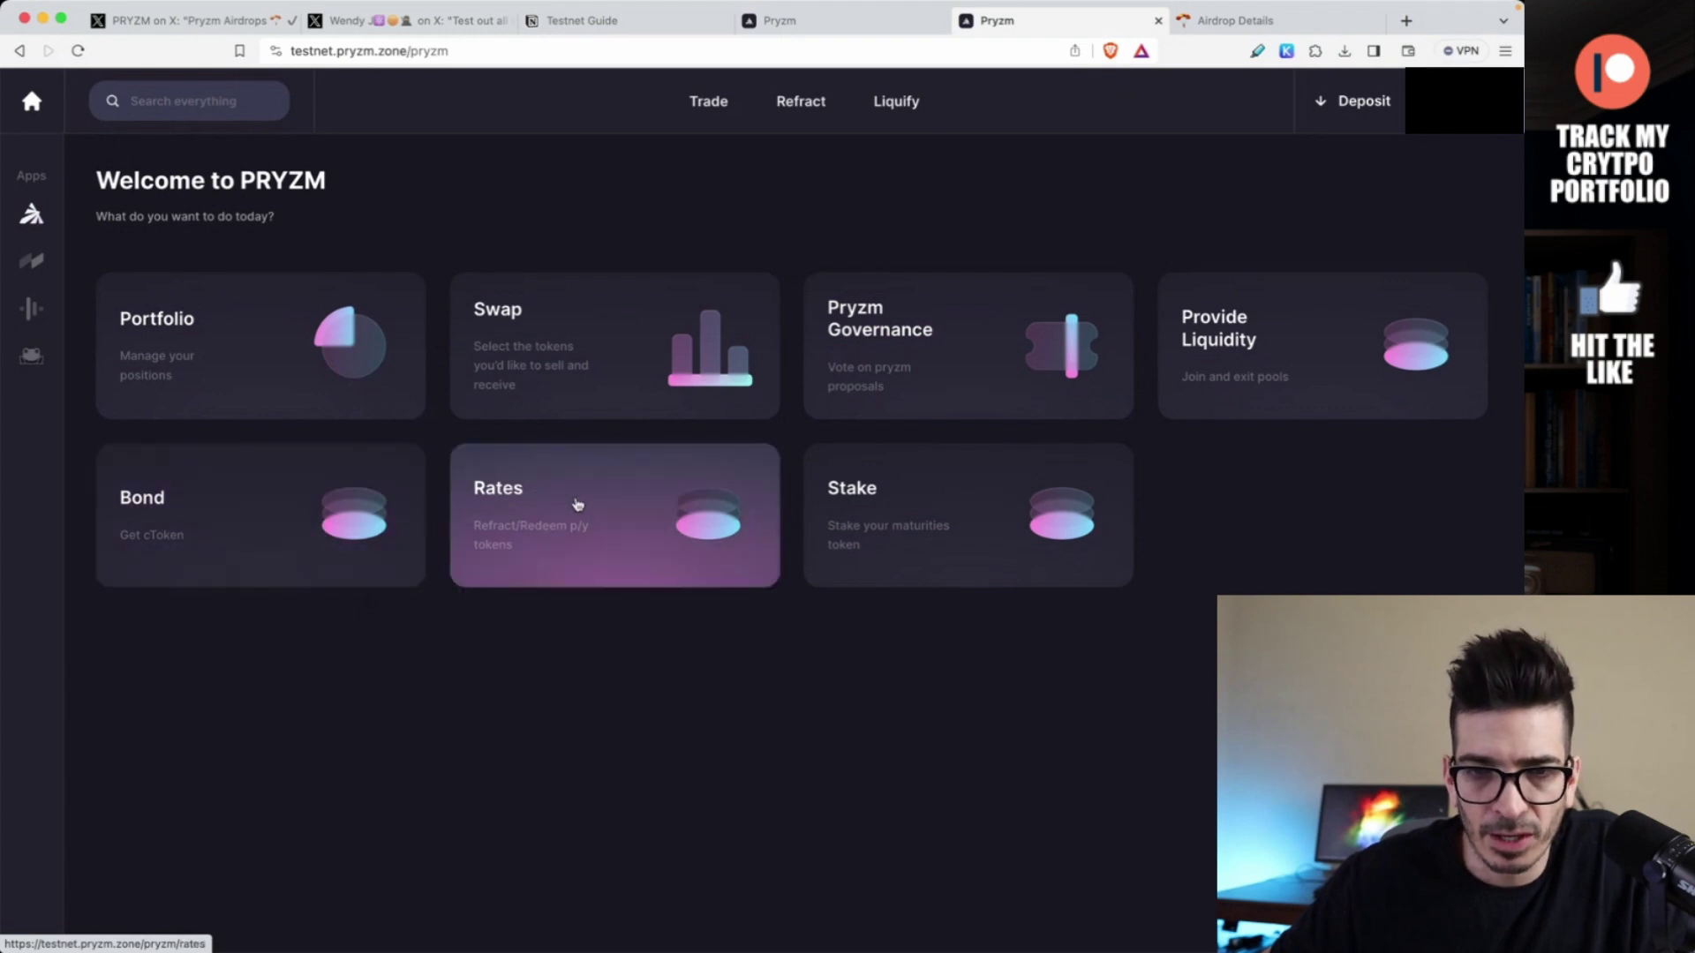
# - Check the Bond token list, filtering for 'sol', to confirm only zero-balance LUNA and ATOM are bondable
pyautogui.click(301, 505)
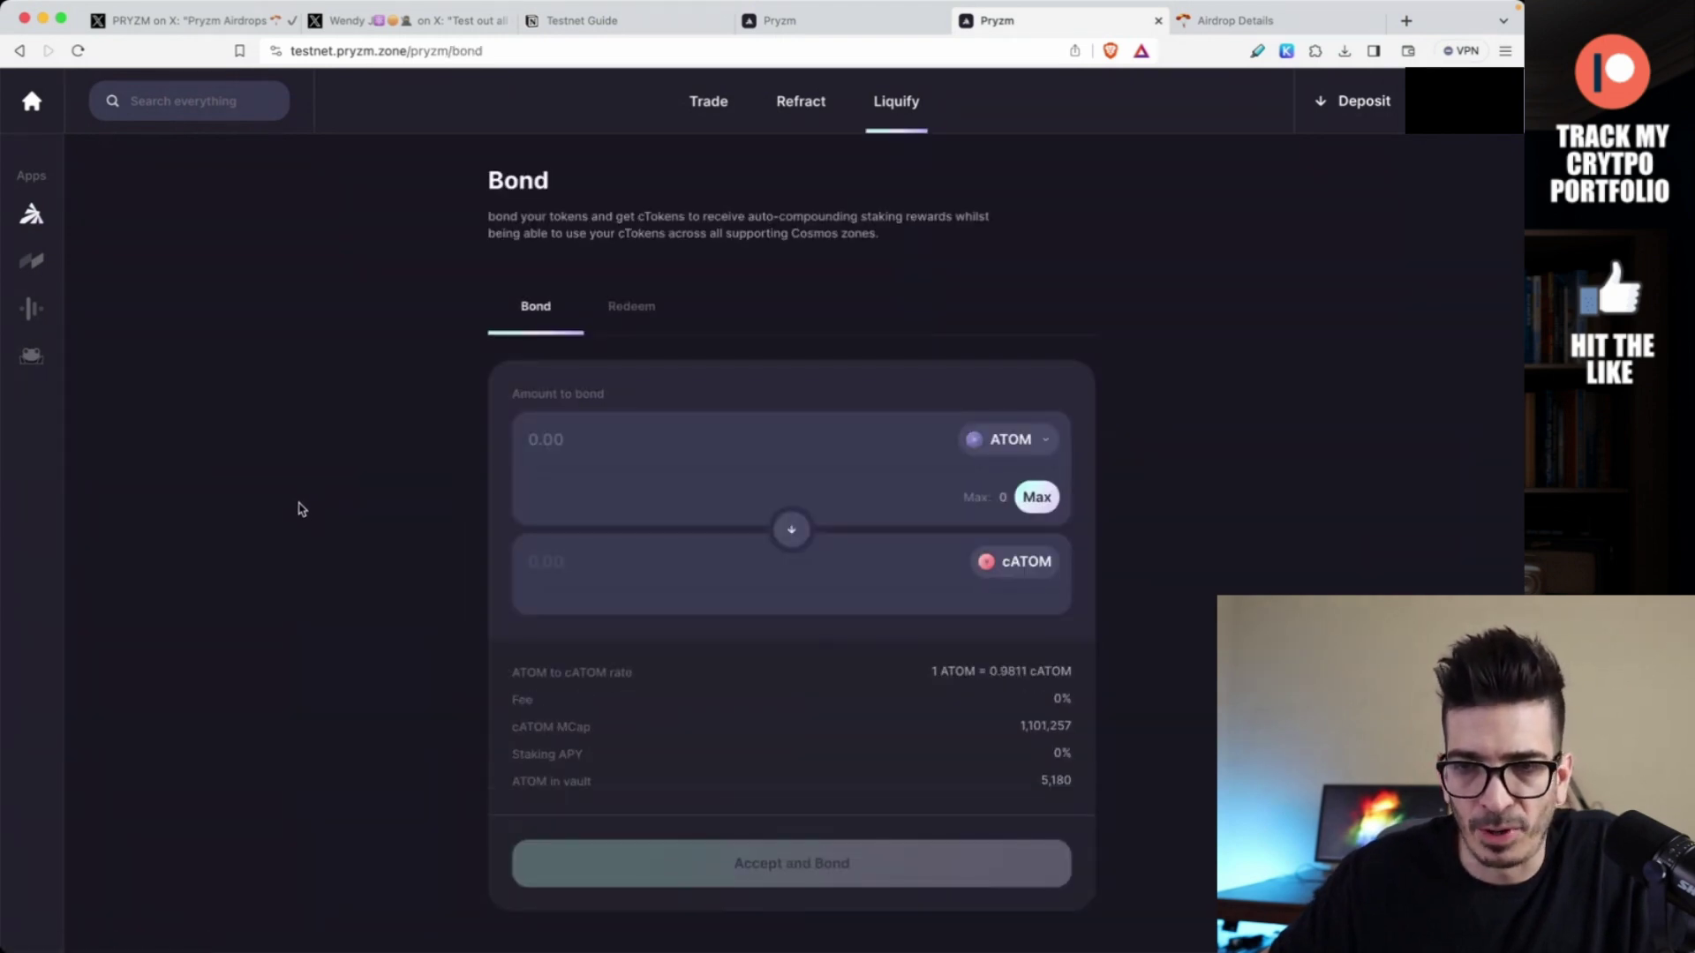
pyautogui.click(1015, 442)
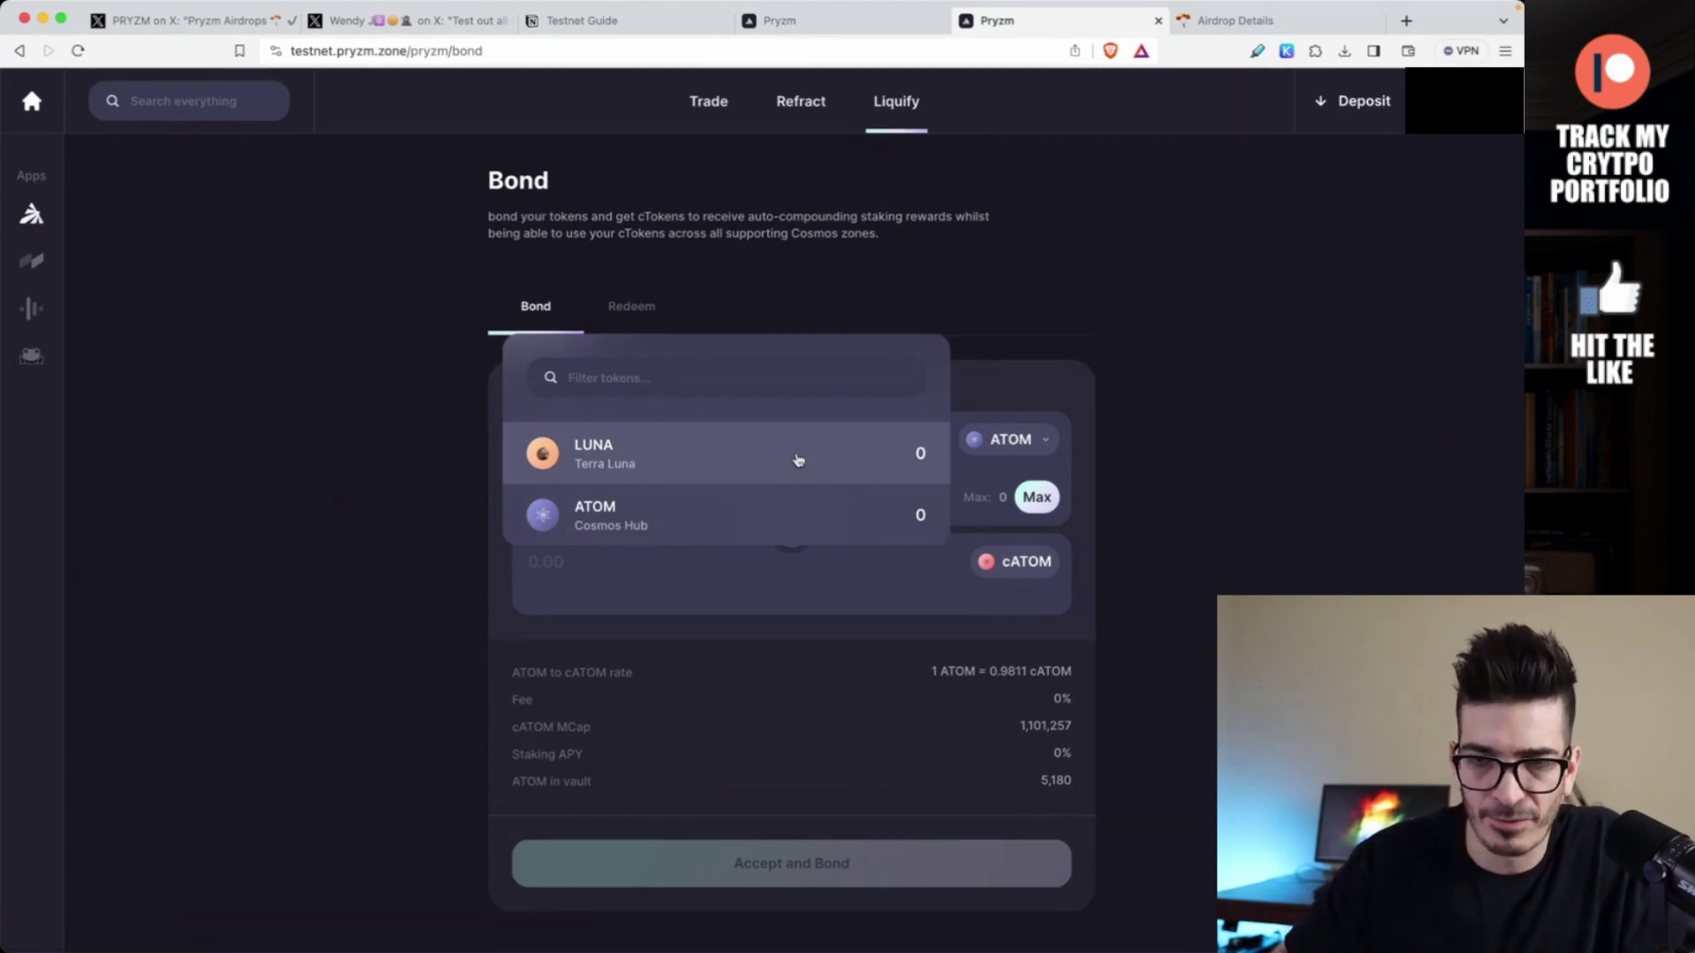
pyautogui.write('sol')
pyautogui.press('BackSpace')
pyautogui.press('BackSpace')
pyautogui.press('BackSpace')
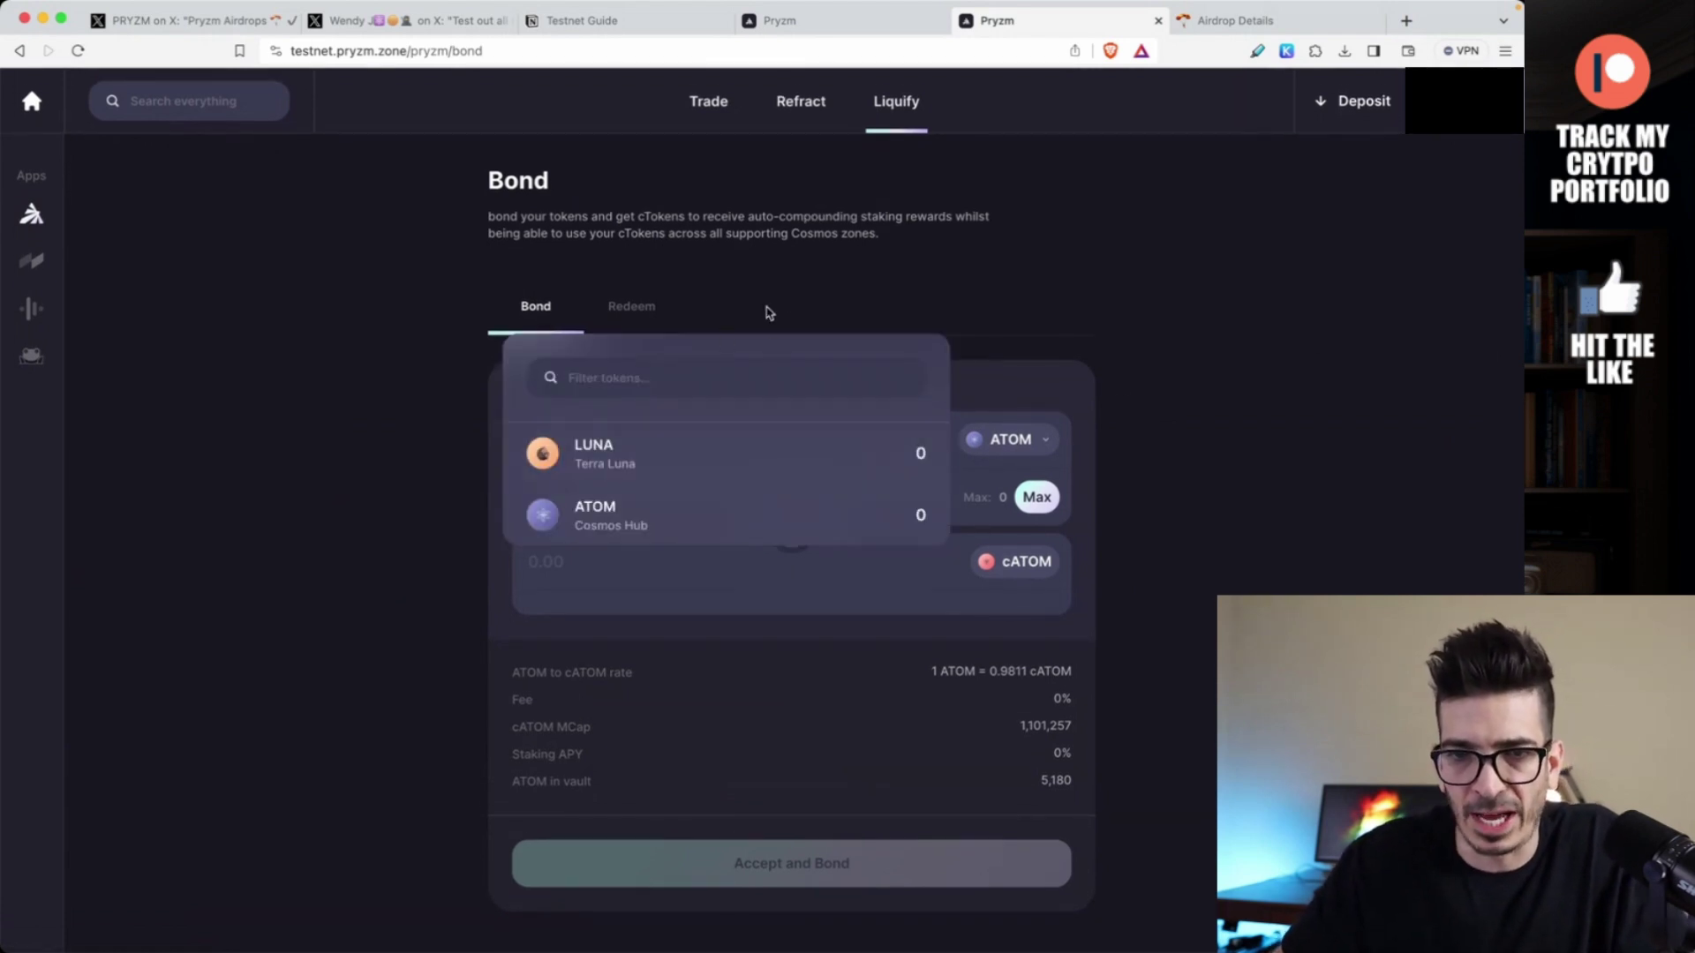
pyautogui.click(801, 300)
pyautogui.click(1011, 440)
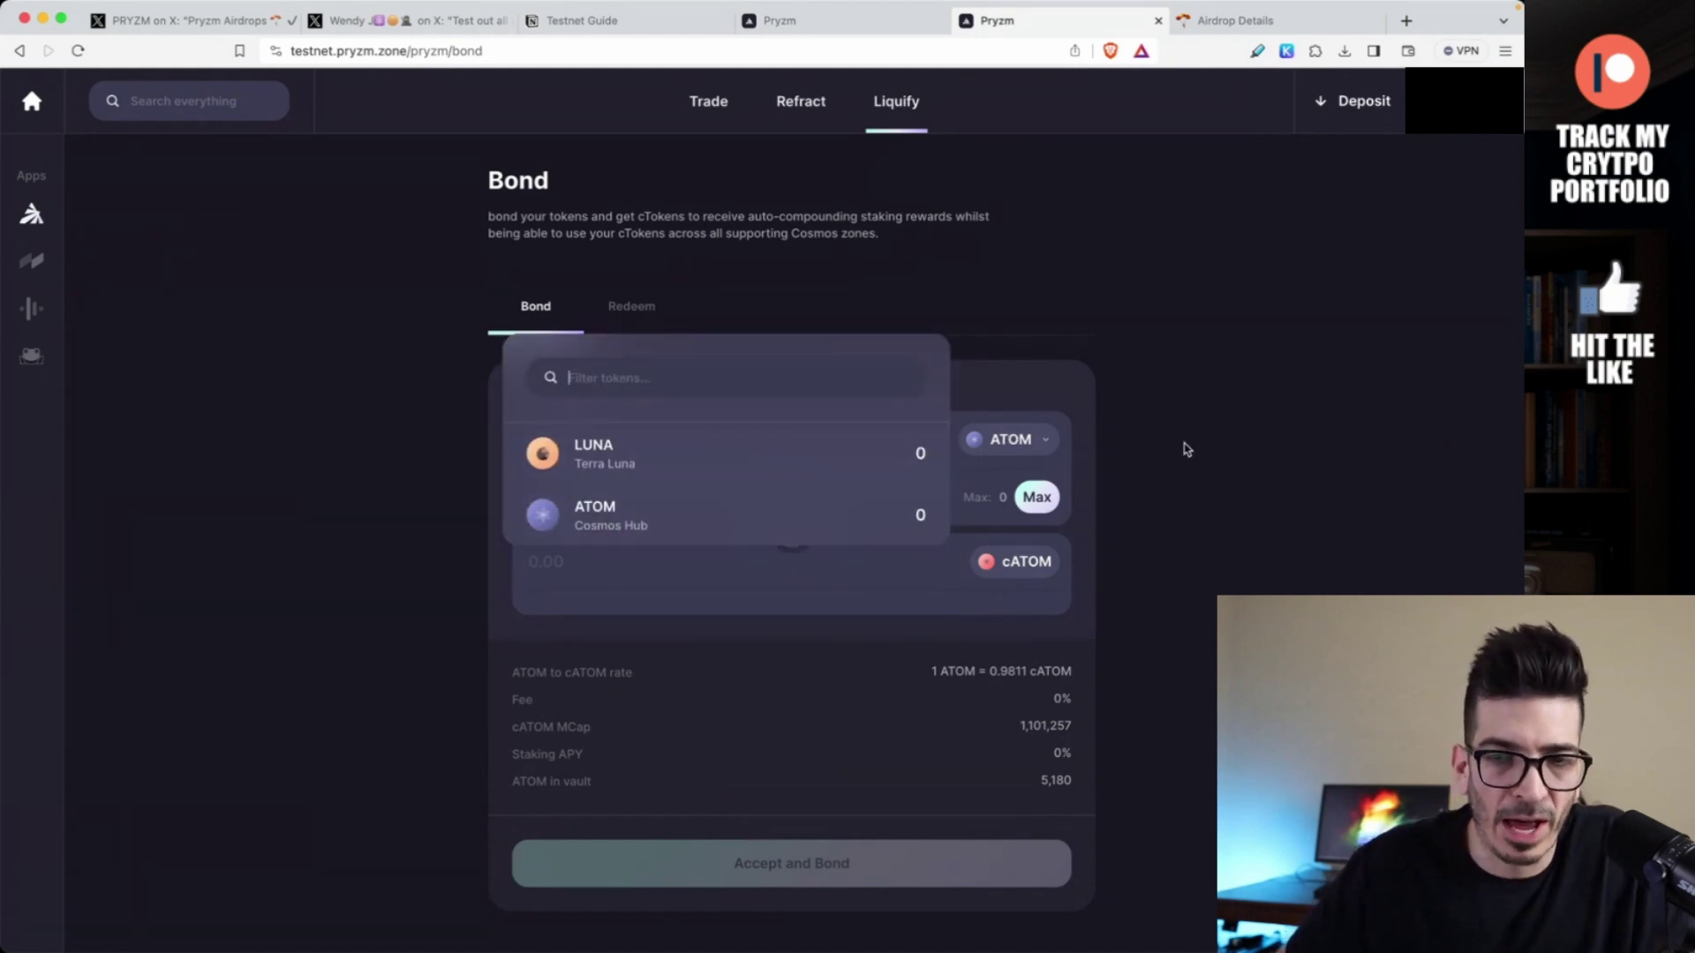
pyautogui.click(1176, 518)
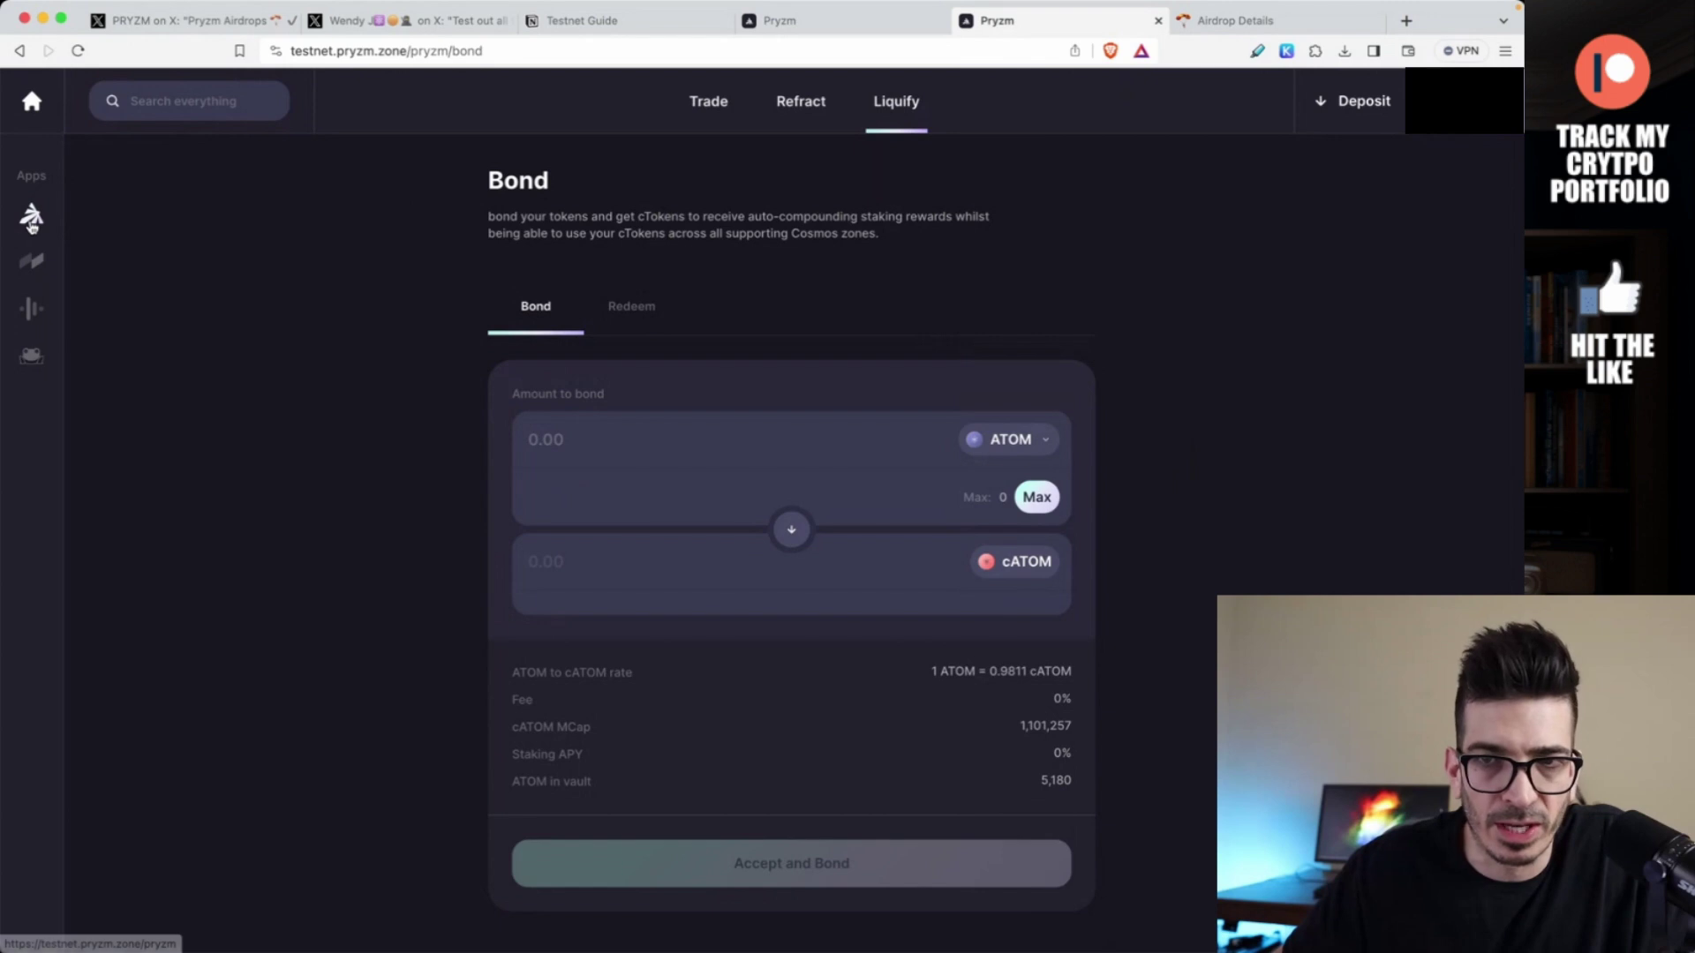
pyautogui.click(33, 217)
# - Refract 1 cSIM at the 31 Mar 24 maturity from the cSIM Rates page
pyautogui.click(540, 514)
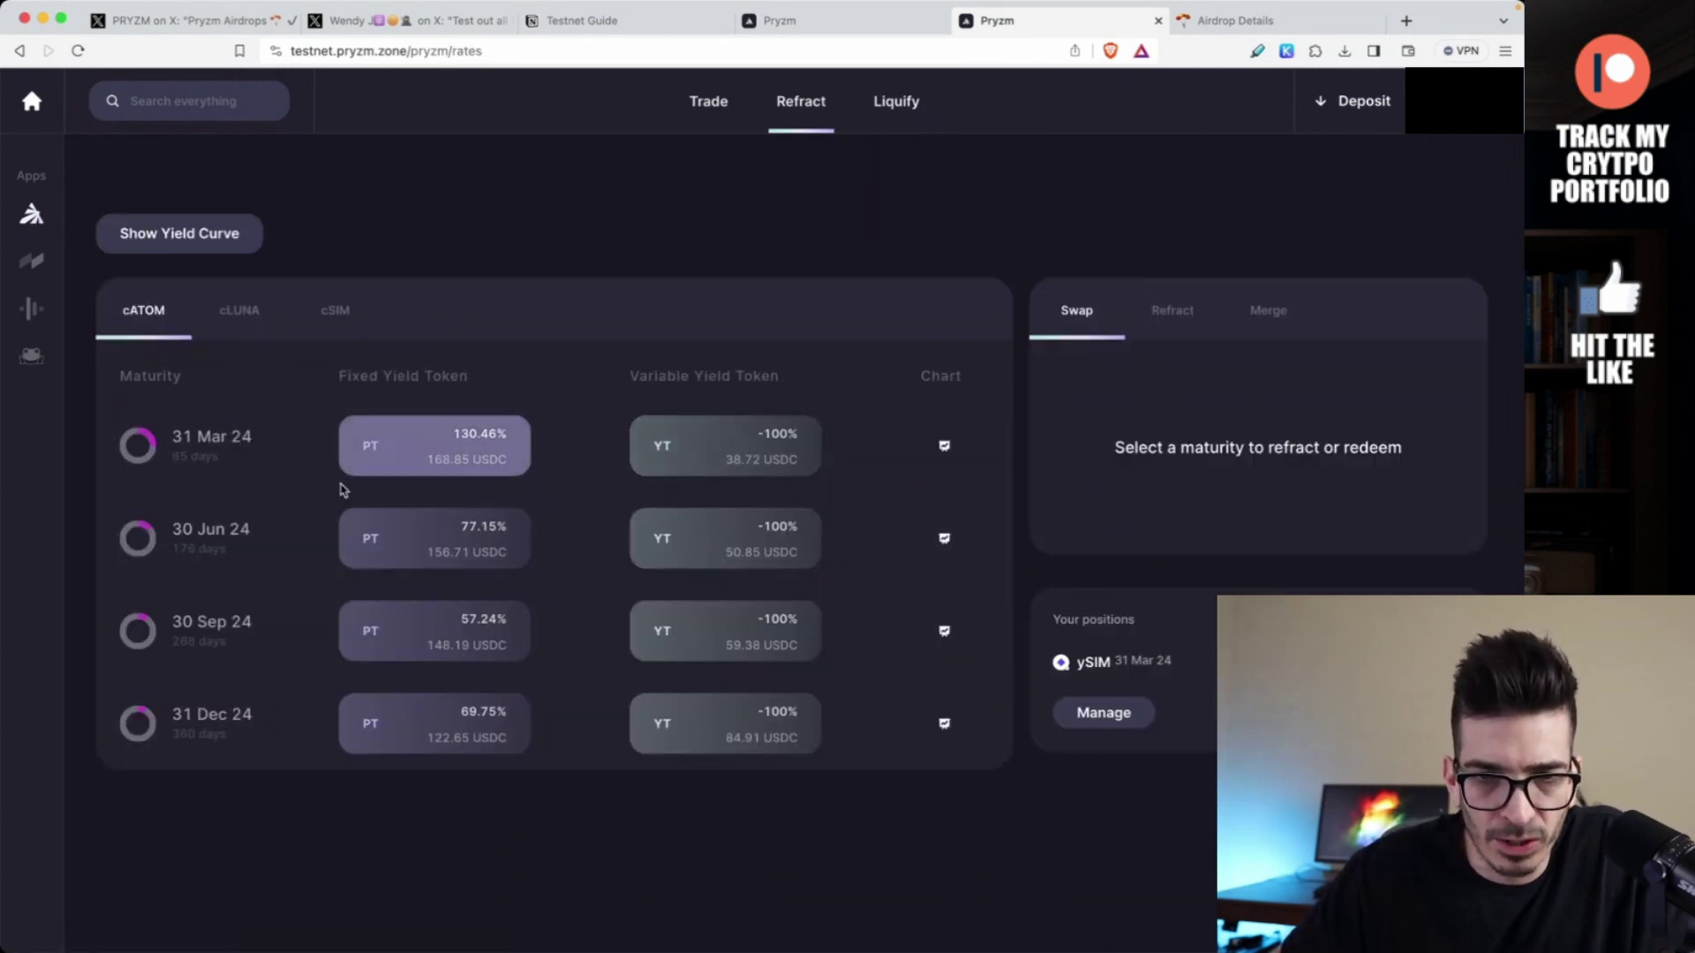
pyautogui.click(335, 313)
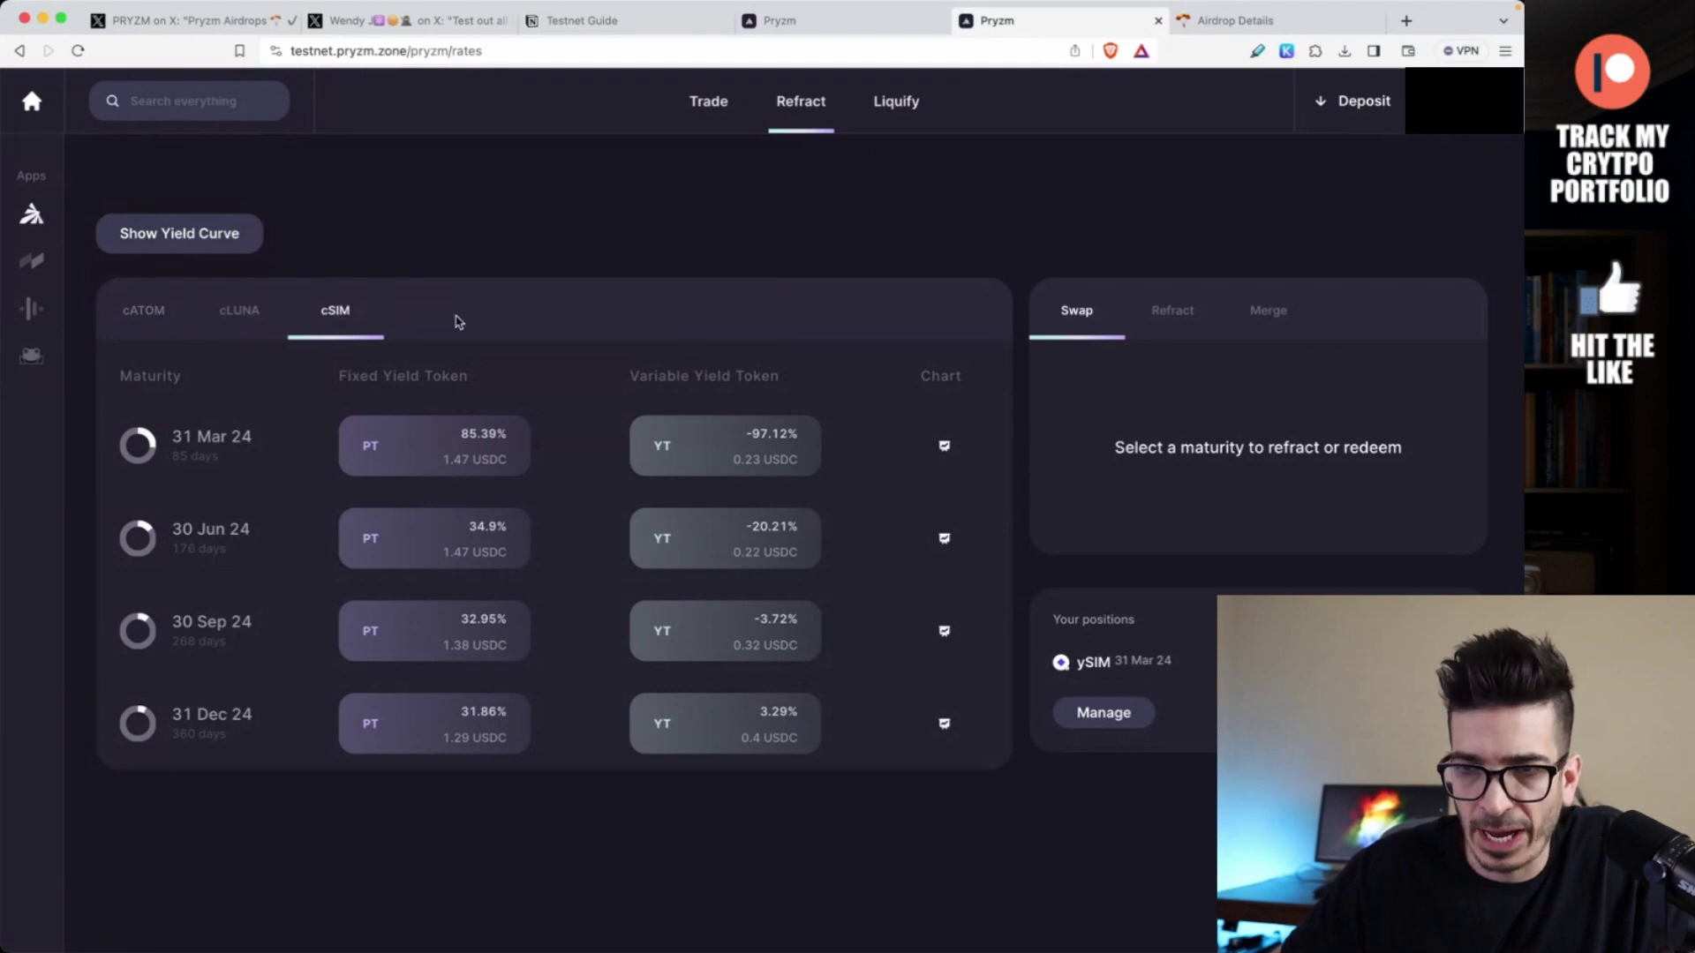
pyautogui.click(1180, 315)
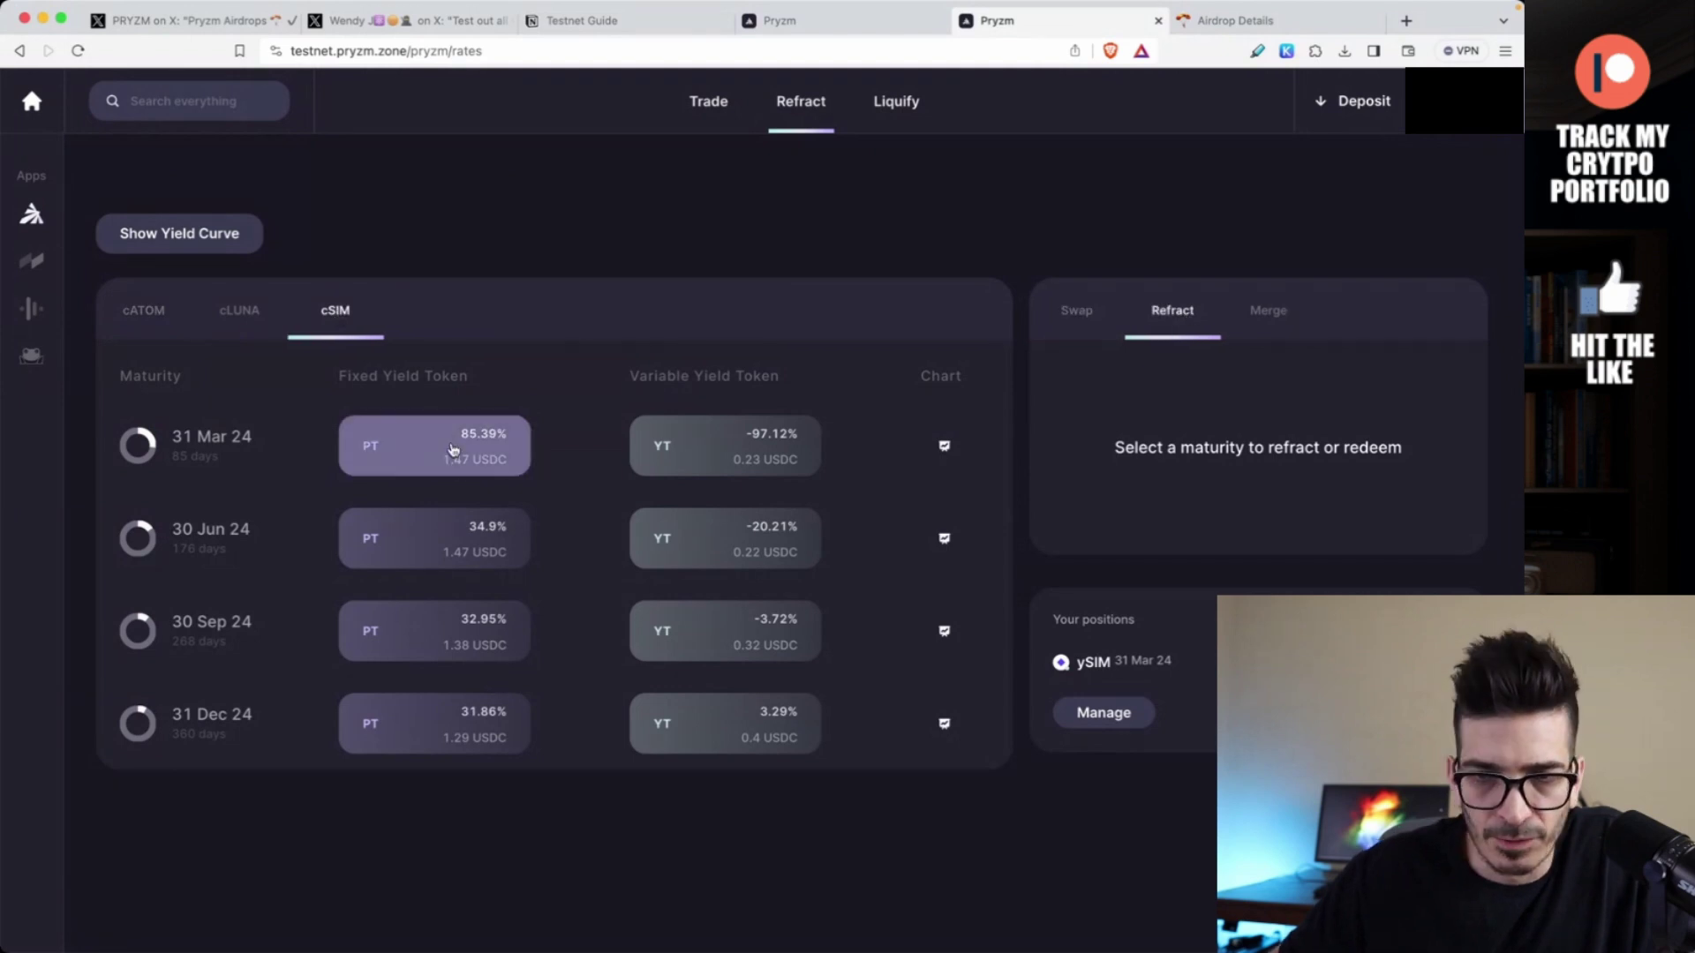
pyautogui.click(452, 450)
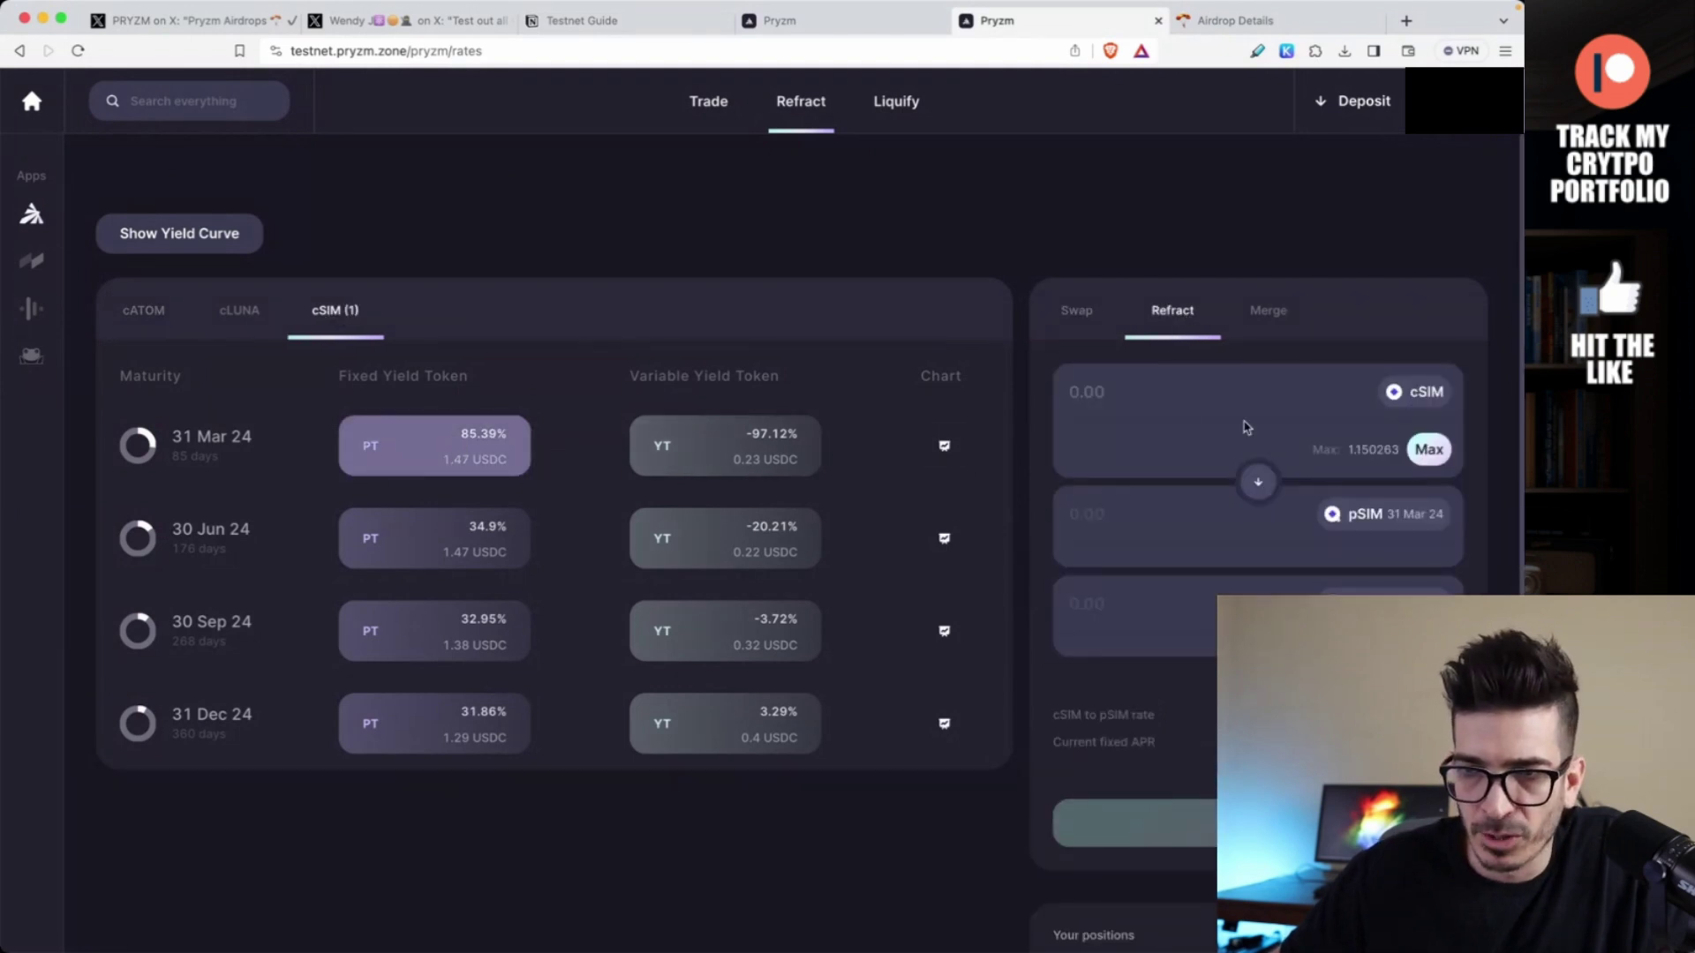
pyautogui.click(1154, 398)
pyautogui.write('1')
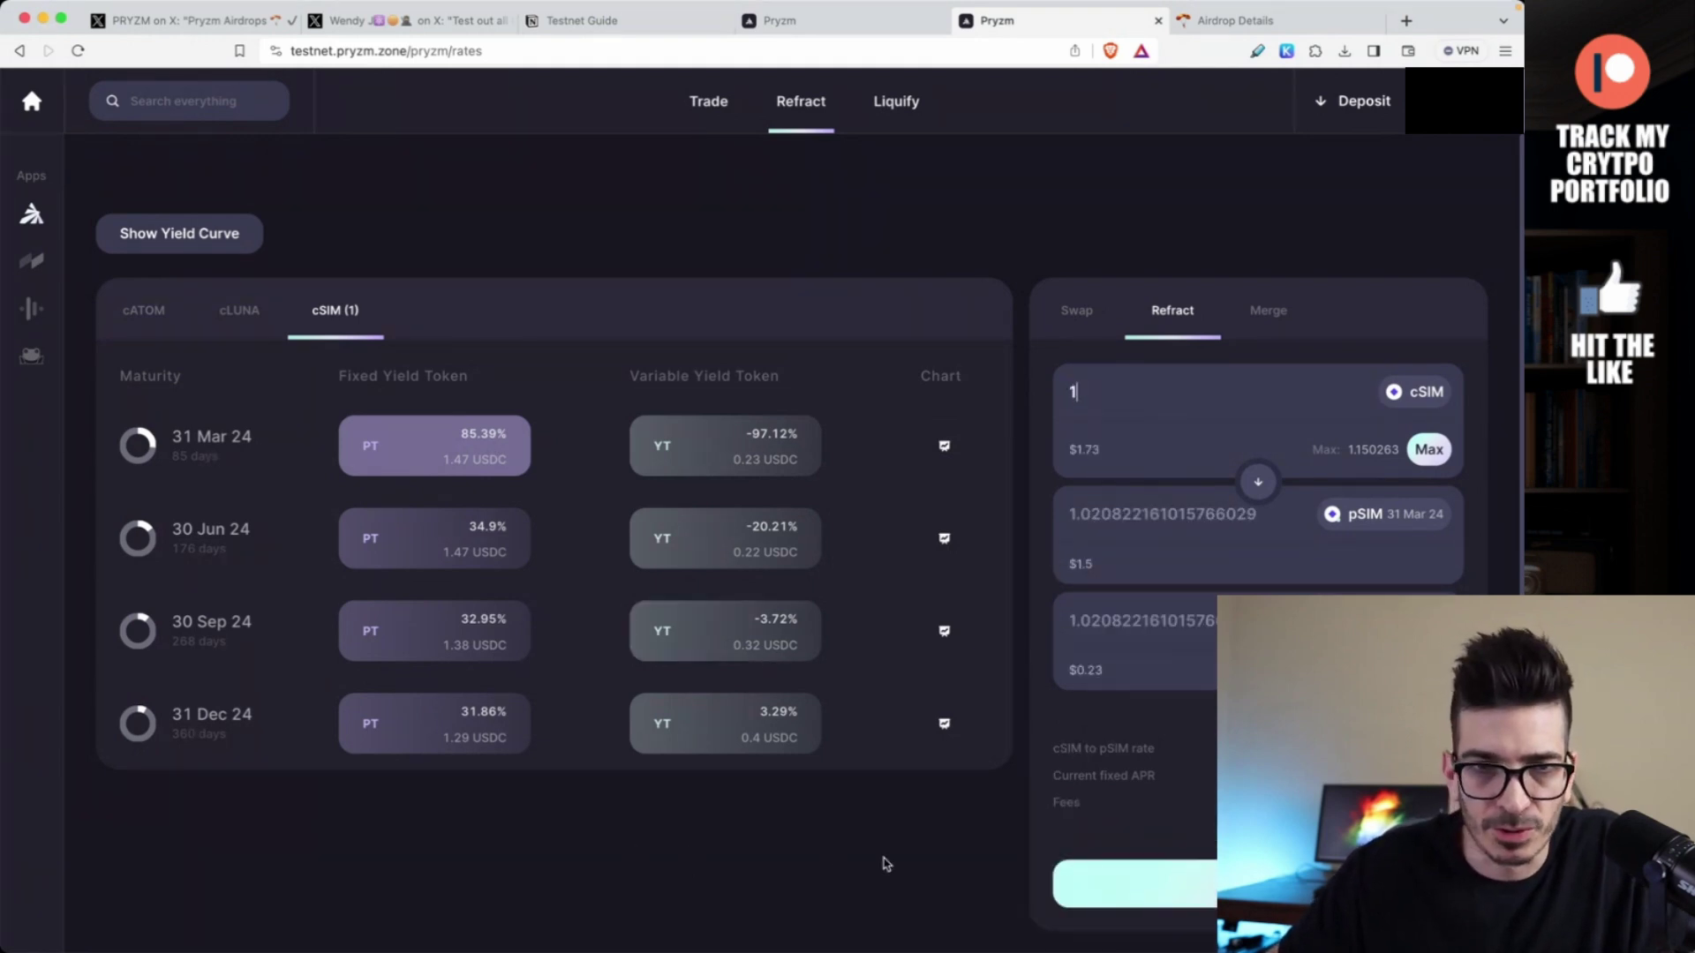
pyautogui.scroll(-3, 1174, 878)
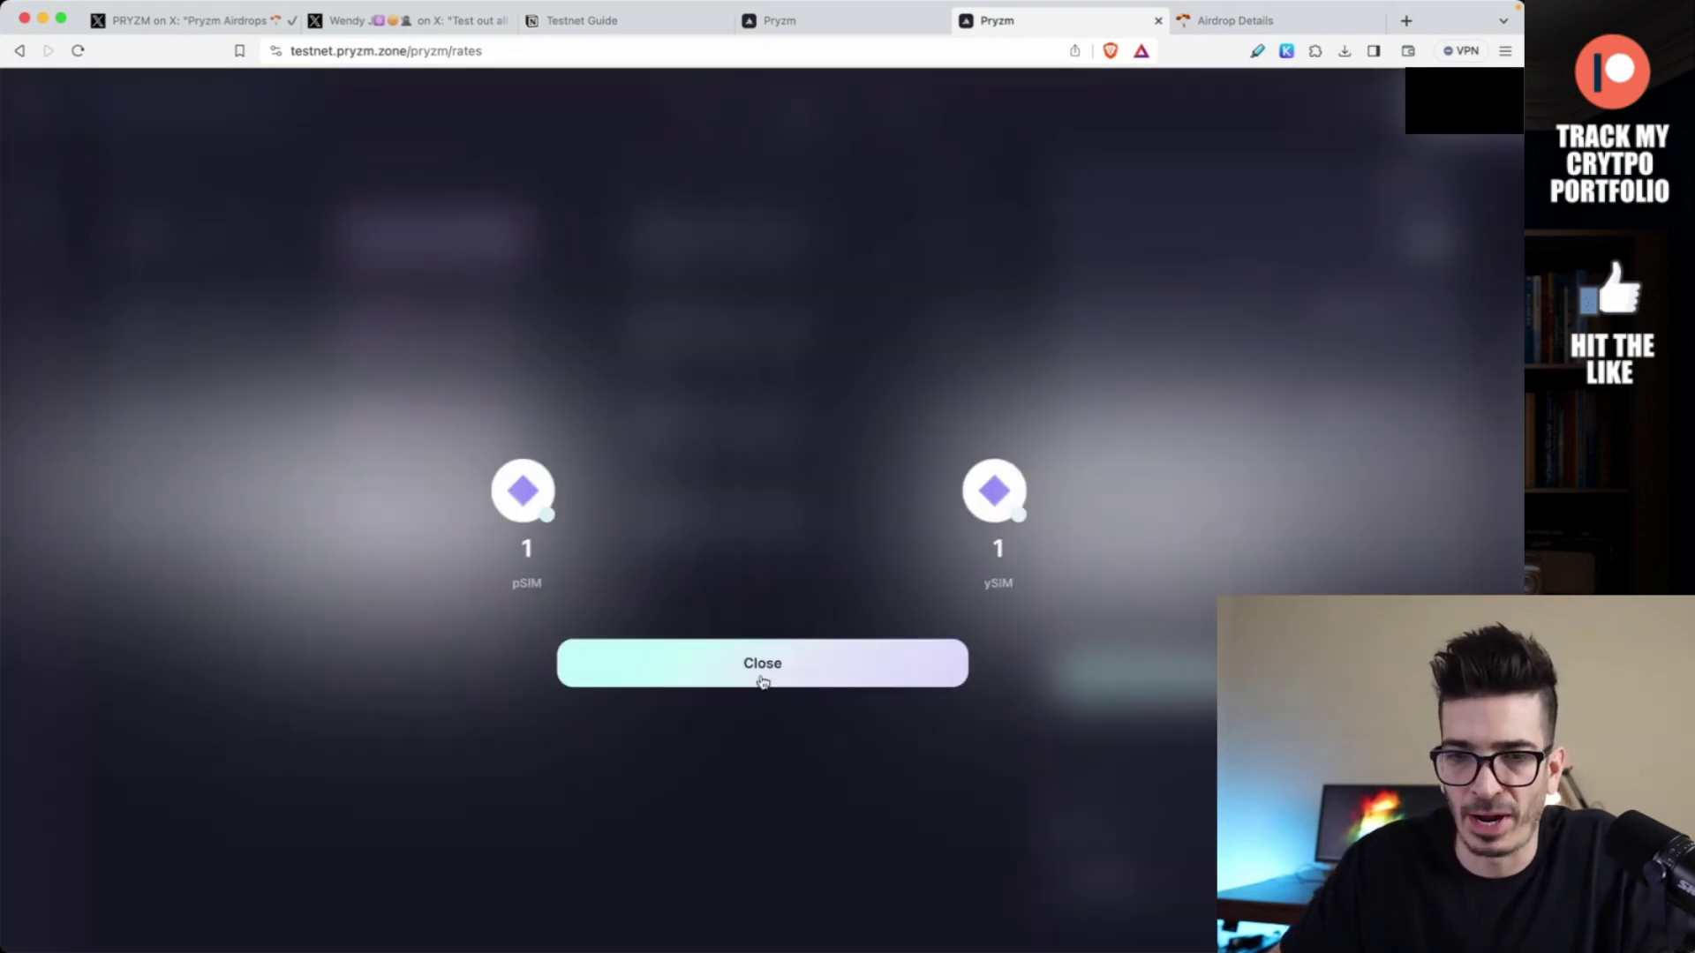
pyautogui.click(762, 682)
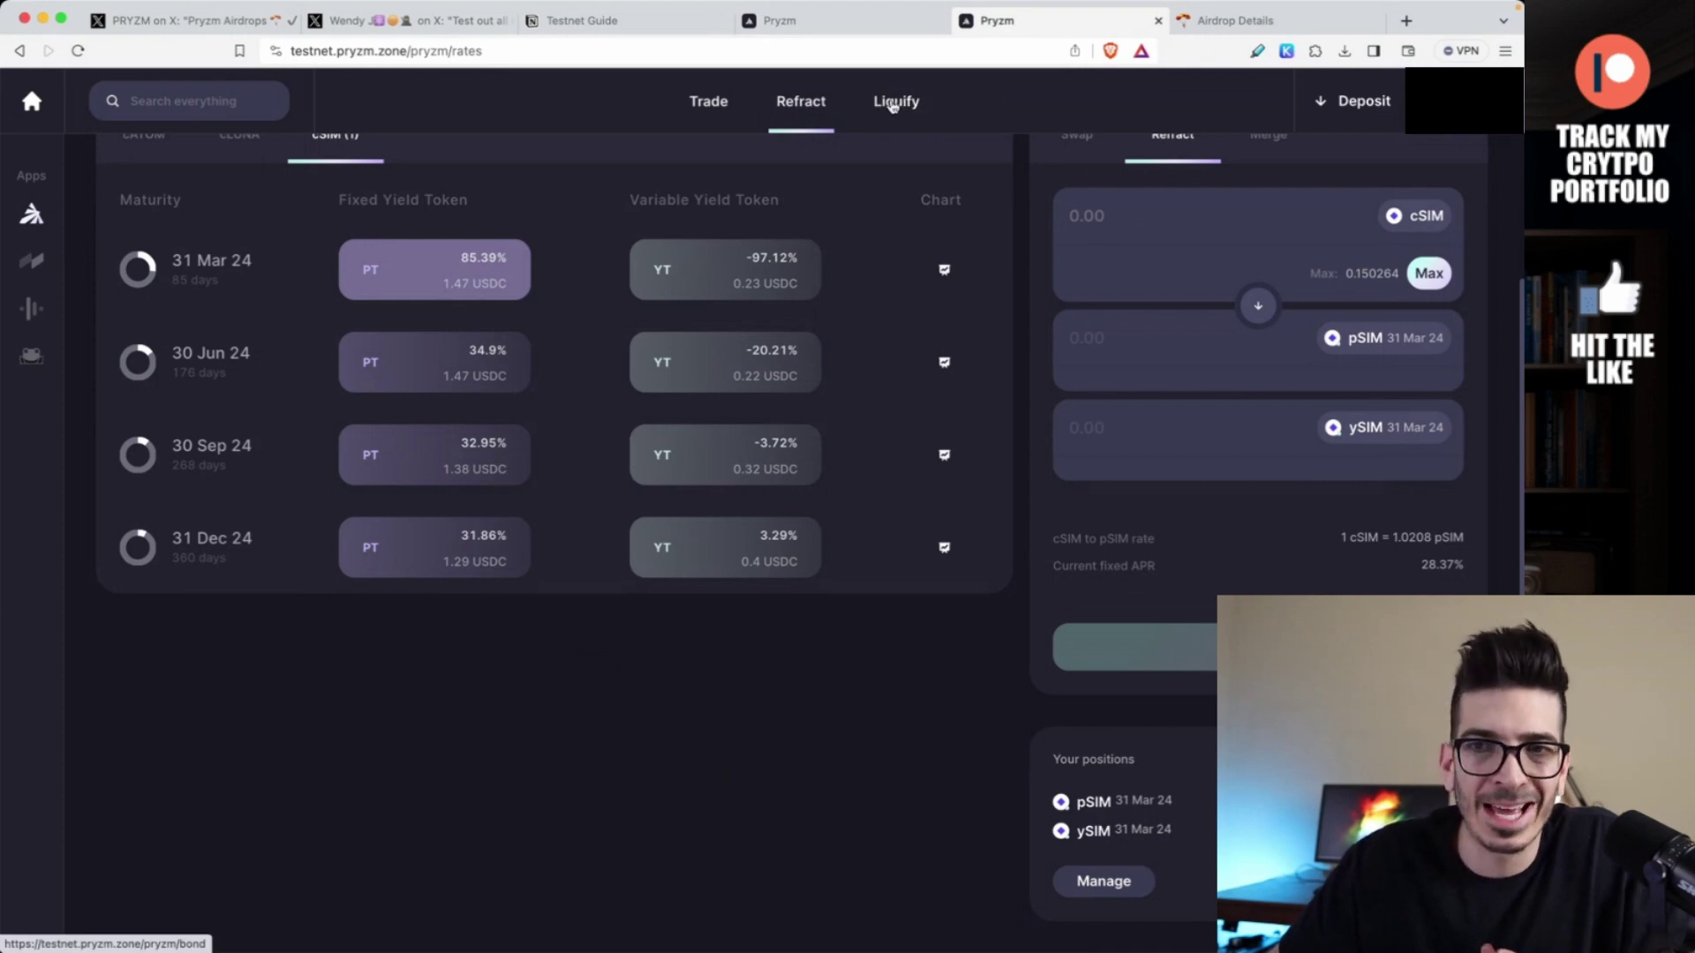
# - Open Liquify's ATOM-to-cATOM Bond form, checking the token list and Redeem options along the way
pyautogui.click(894, 107)
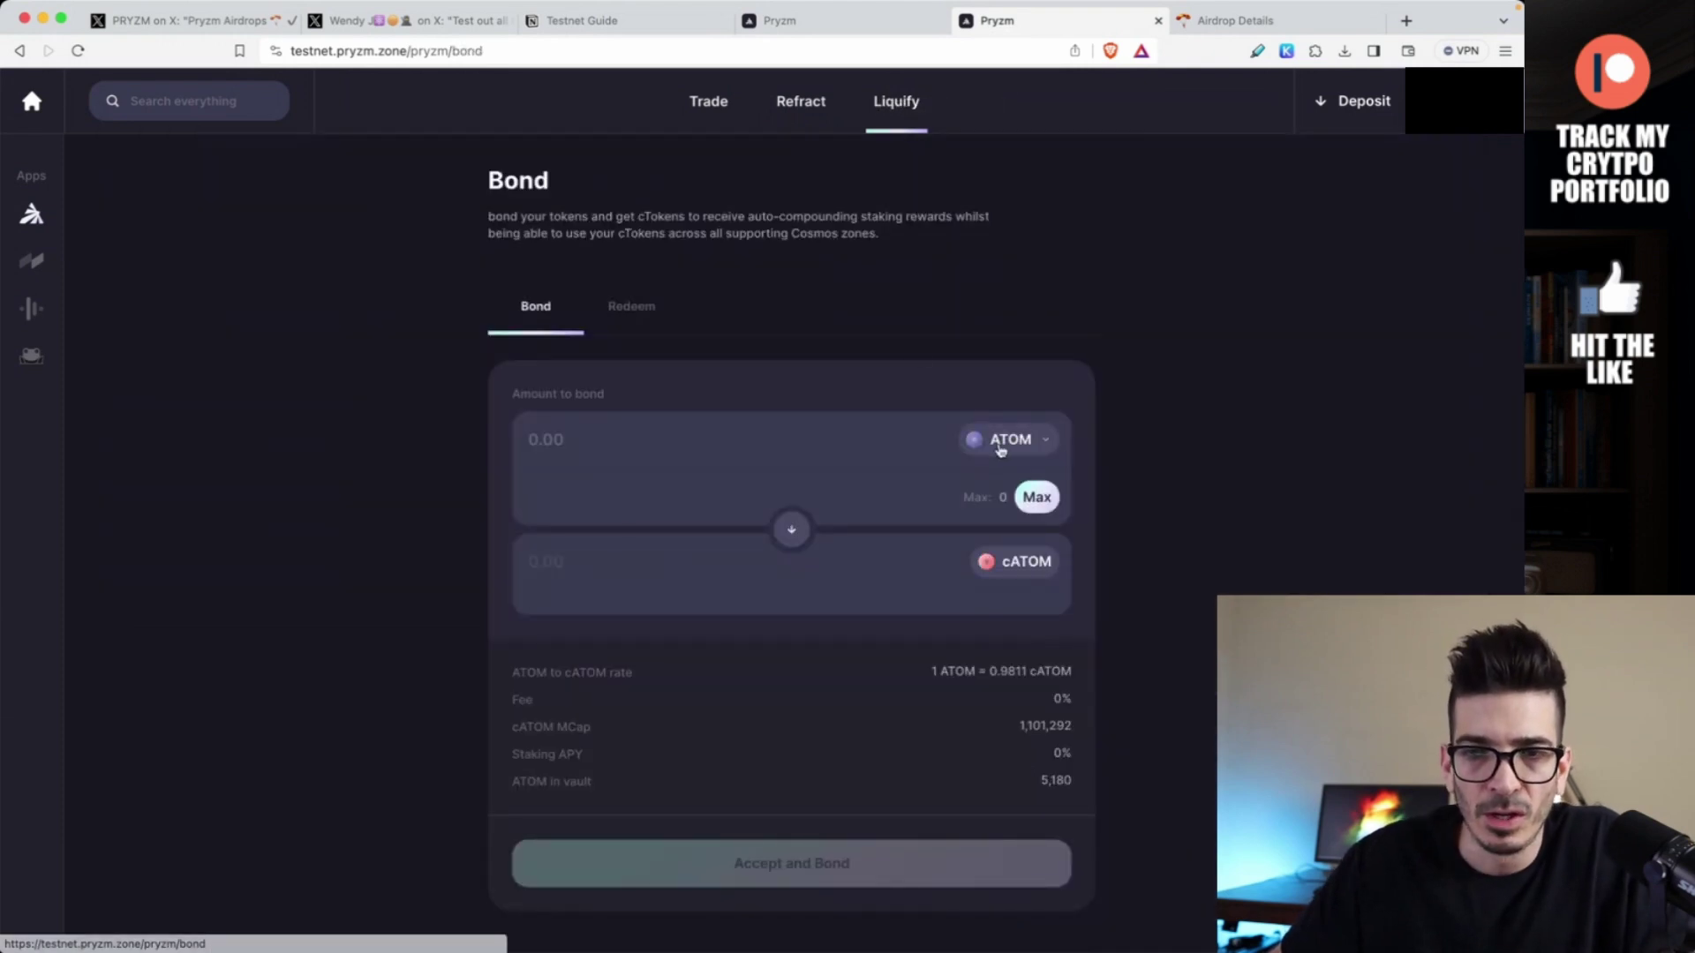
pyautogui.click(1003, 442)
pyautogui.click(1221, 450)
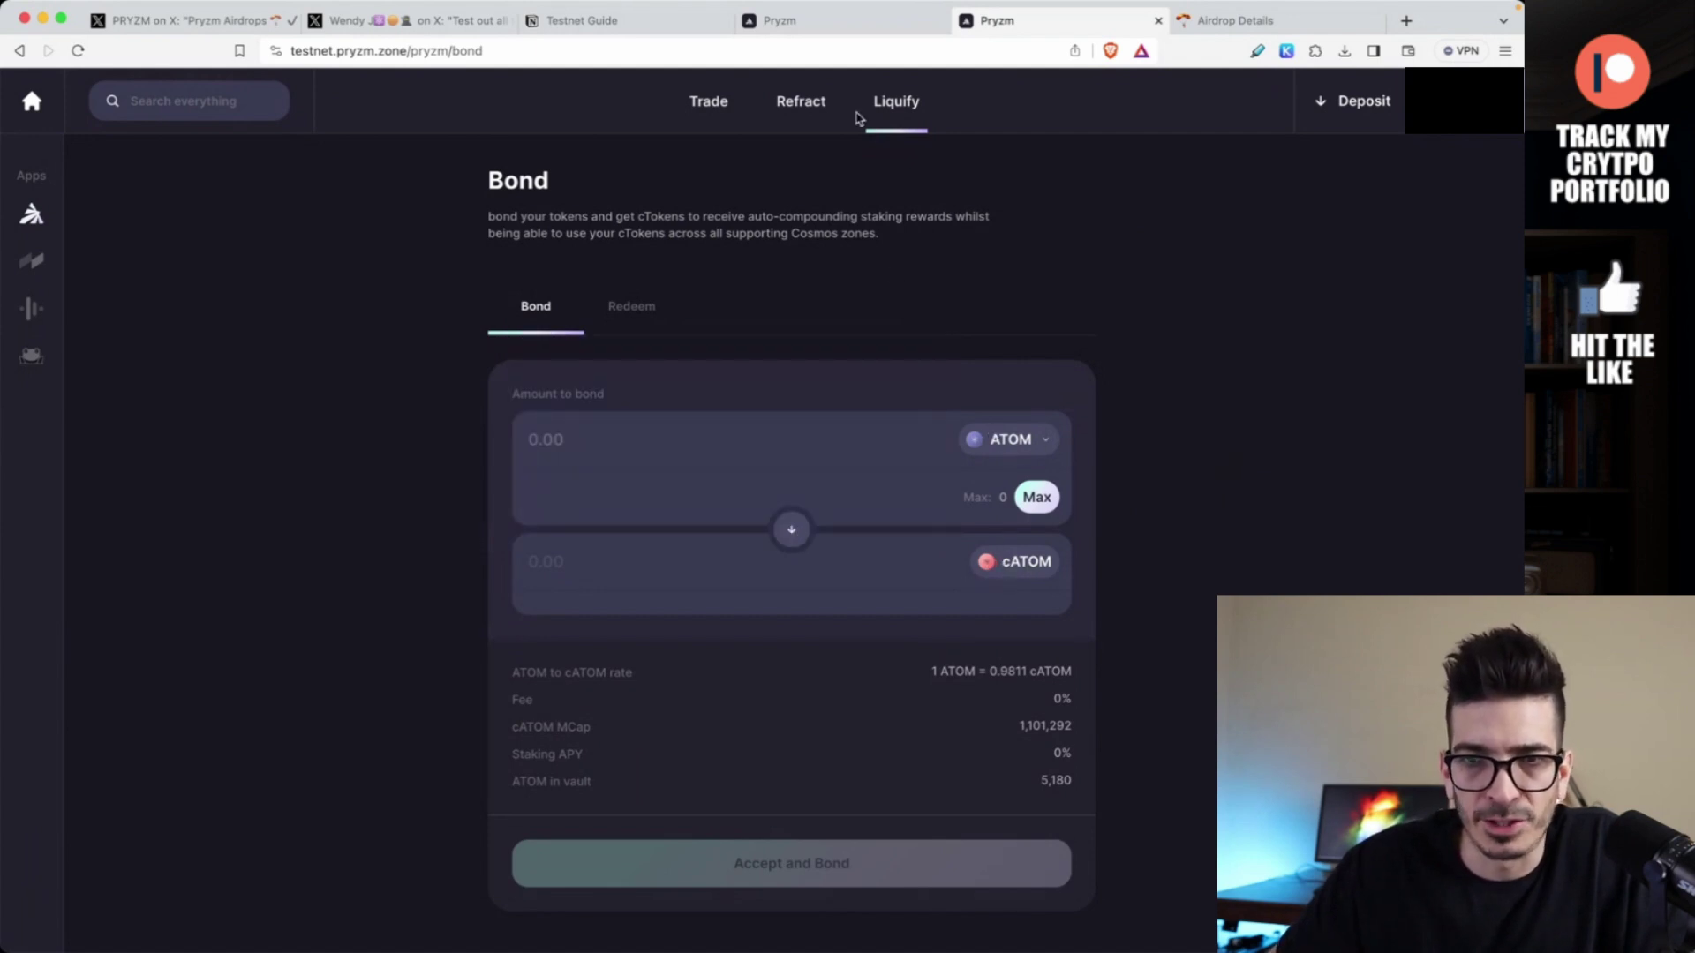
pyautogui.click(631, 309)
pyautogui.click(535, 306)
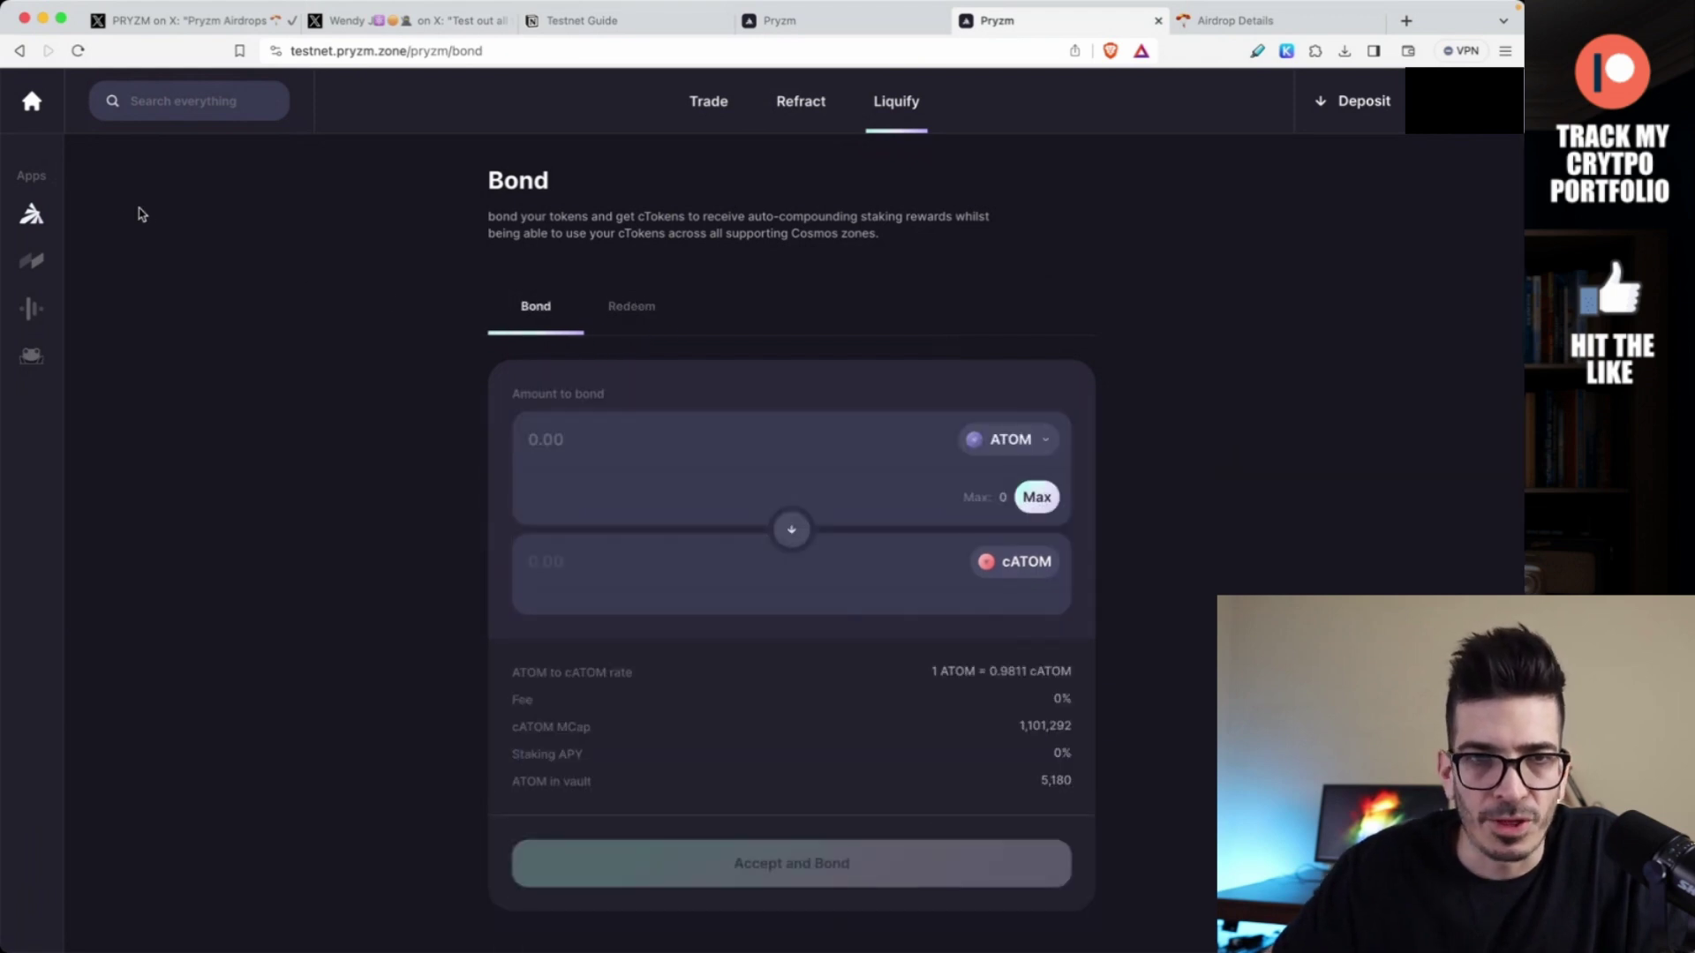